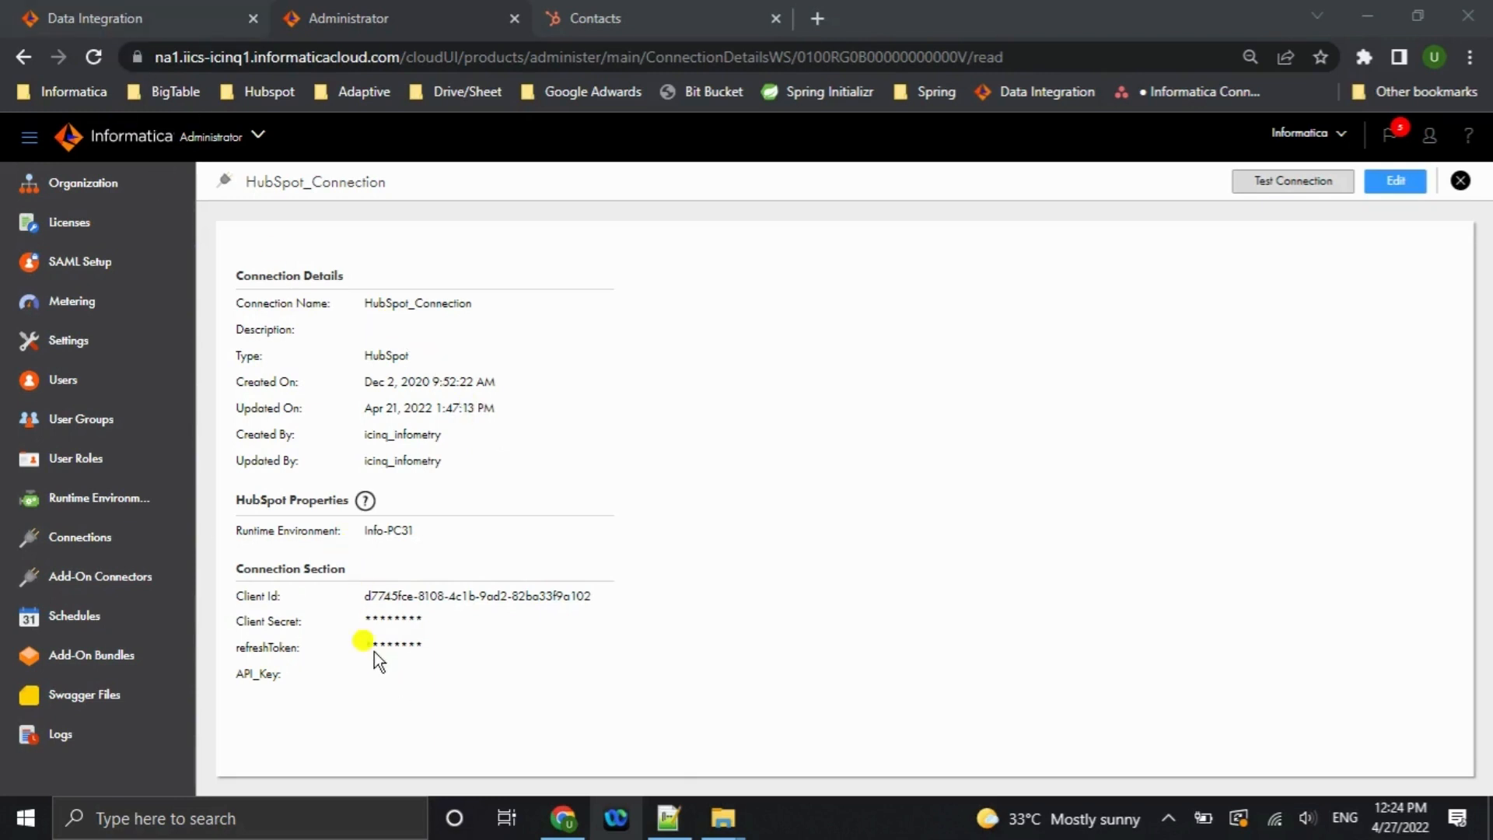
# Review the client ID, client secret, refresh token and API key fields in the HubSpot connection's details.
pyautogui.moveTo(238, 596); pyautogui.dragTo(293, 676)
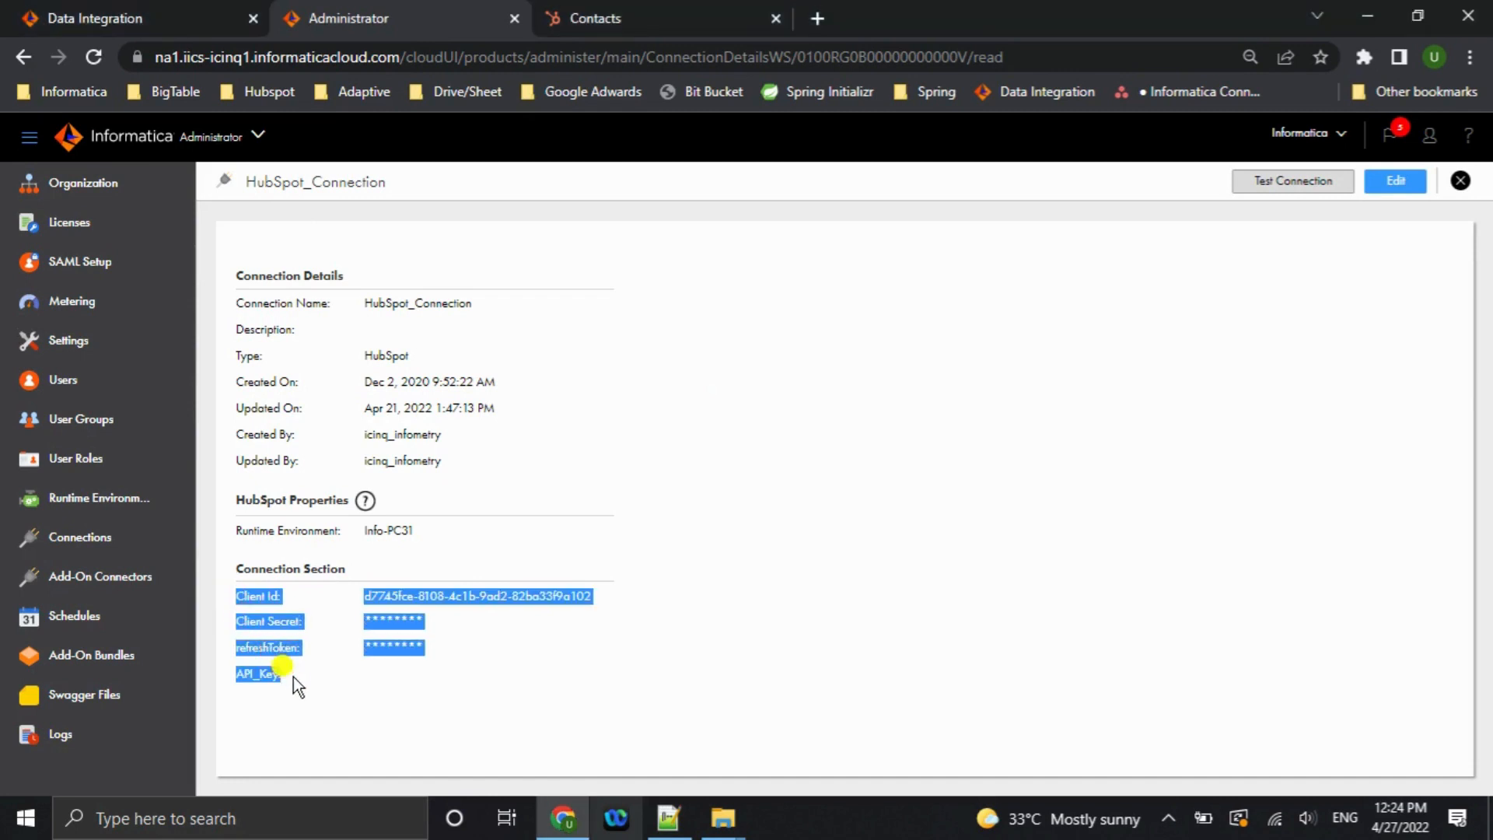
pyautogui.click(265, 601)
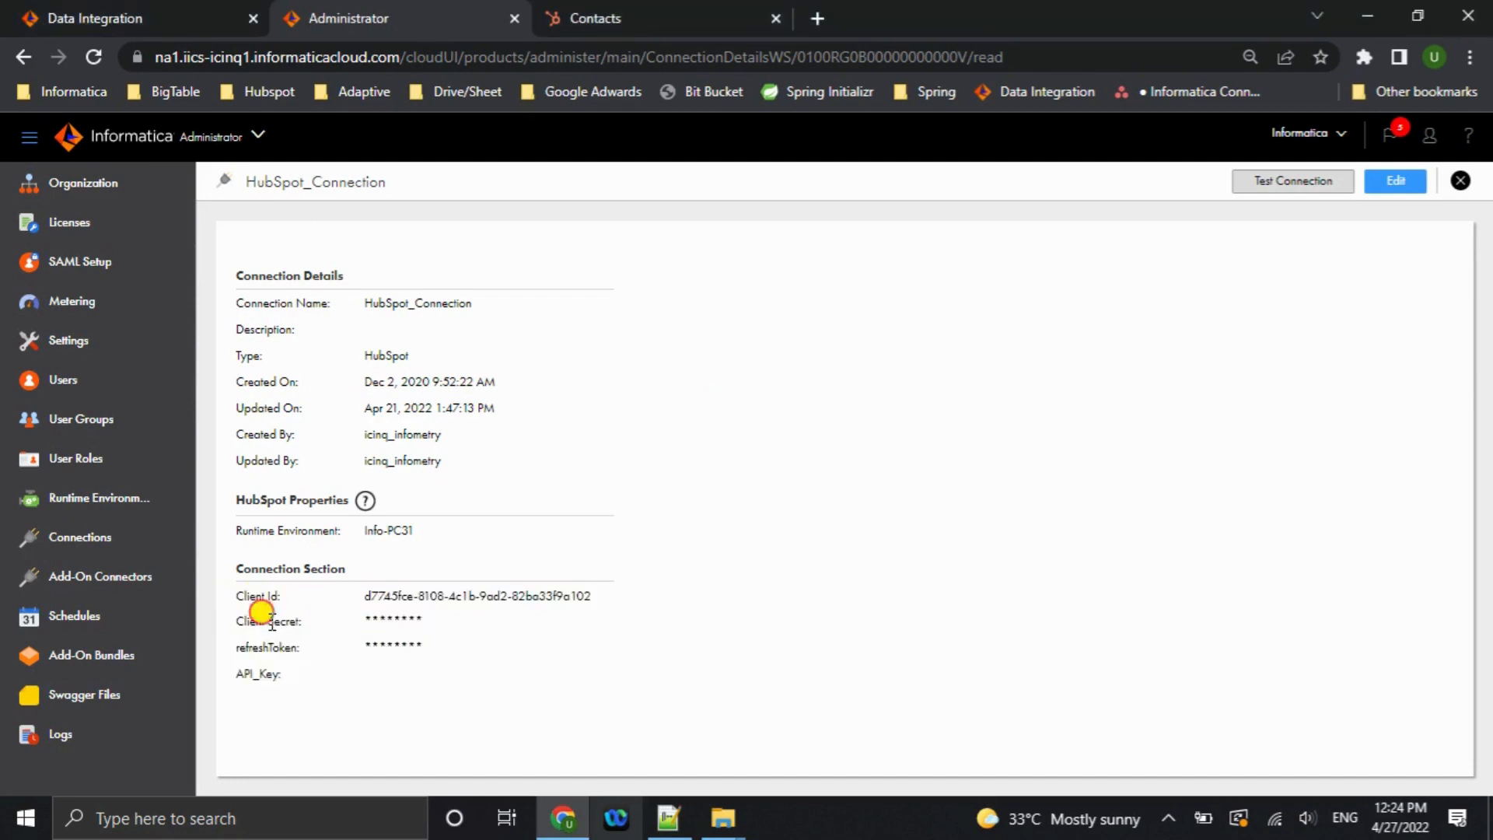
pyautogui.doubleClick(271, 620)
pyautogui.doubleClick(285, 651)
pyautogui.click(282, 676)
pyautogui.moveTo(282, 675); pyautogui.dragTo(235, 674)
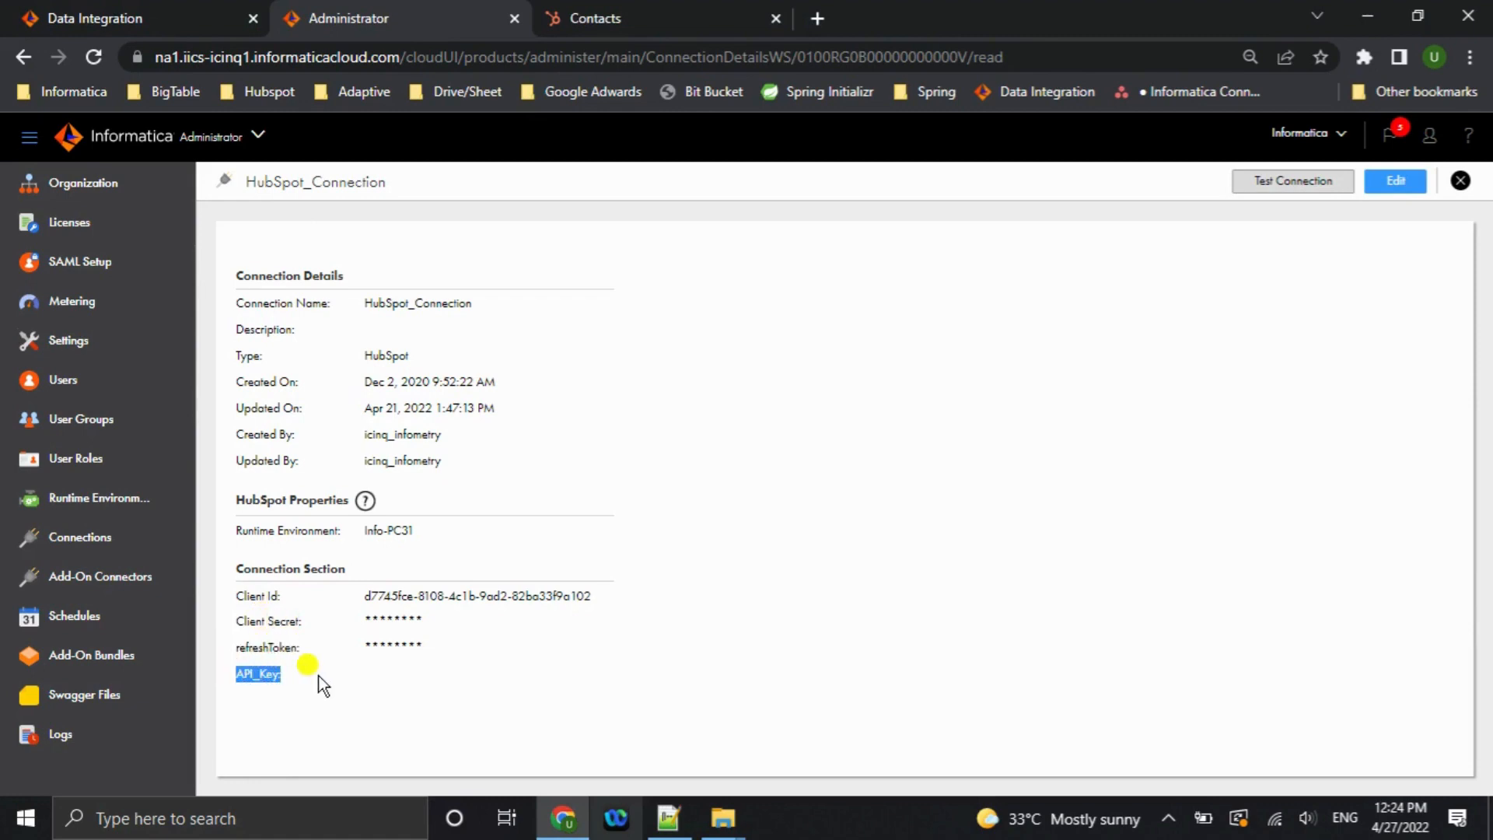
# Switch to Data Integration and create a new blank mapping asset.
pyautogui.click(183, 17)
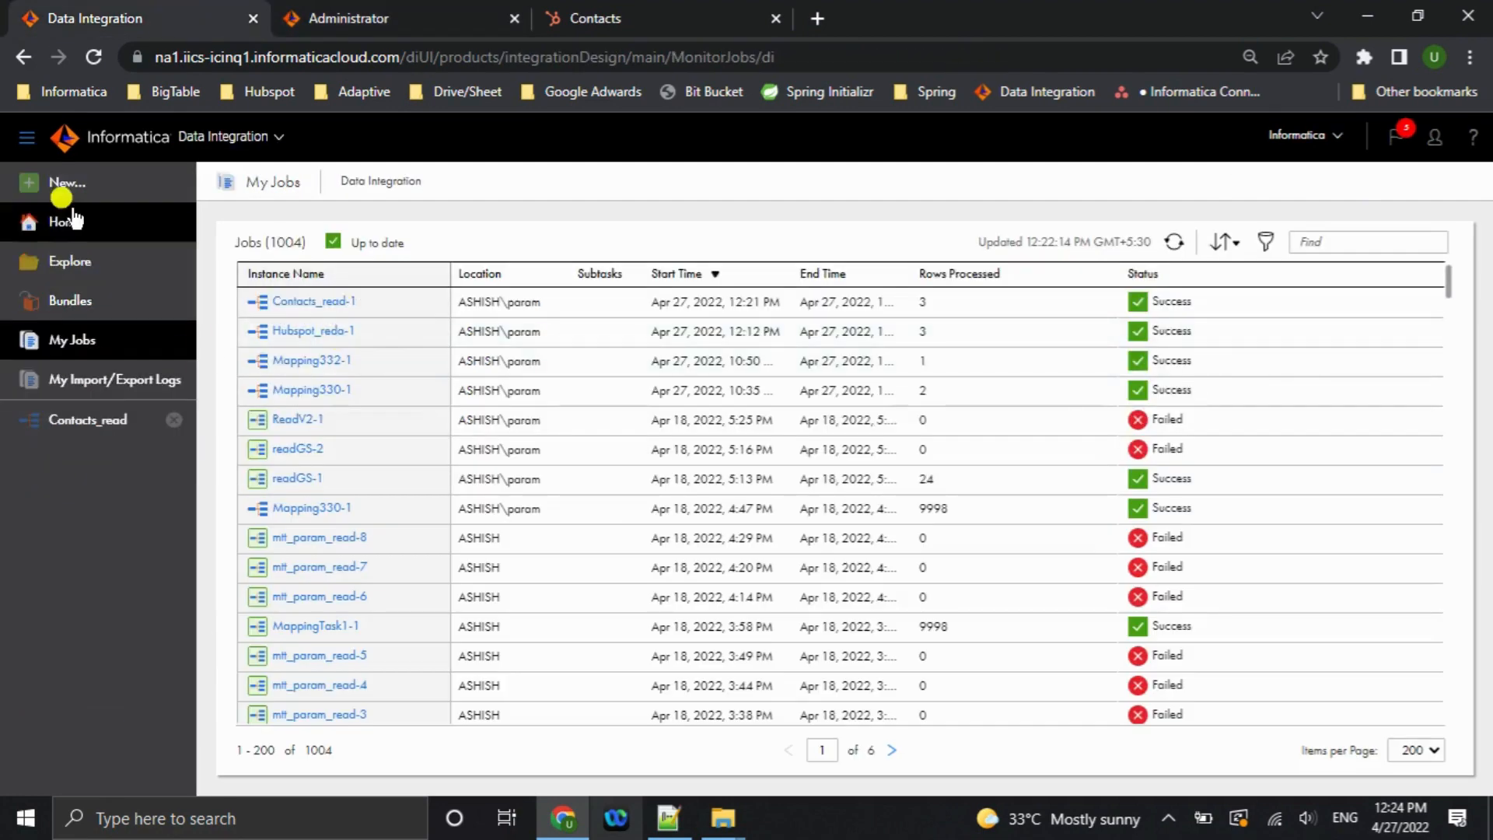
pyautogui.click(78, 183)
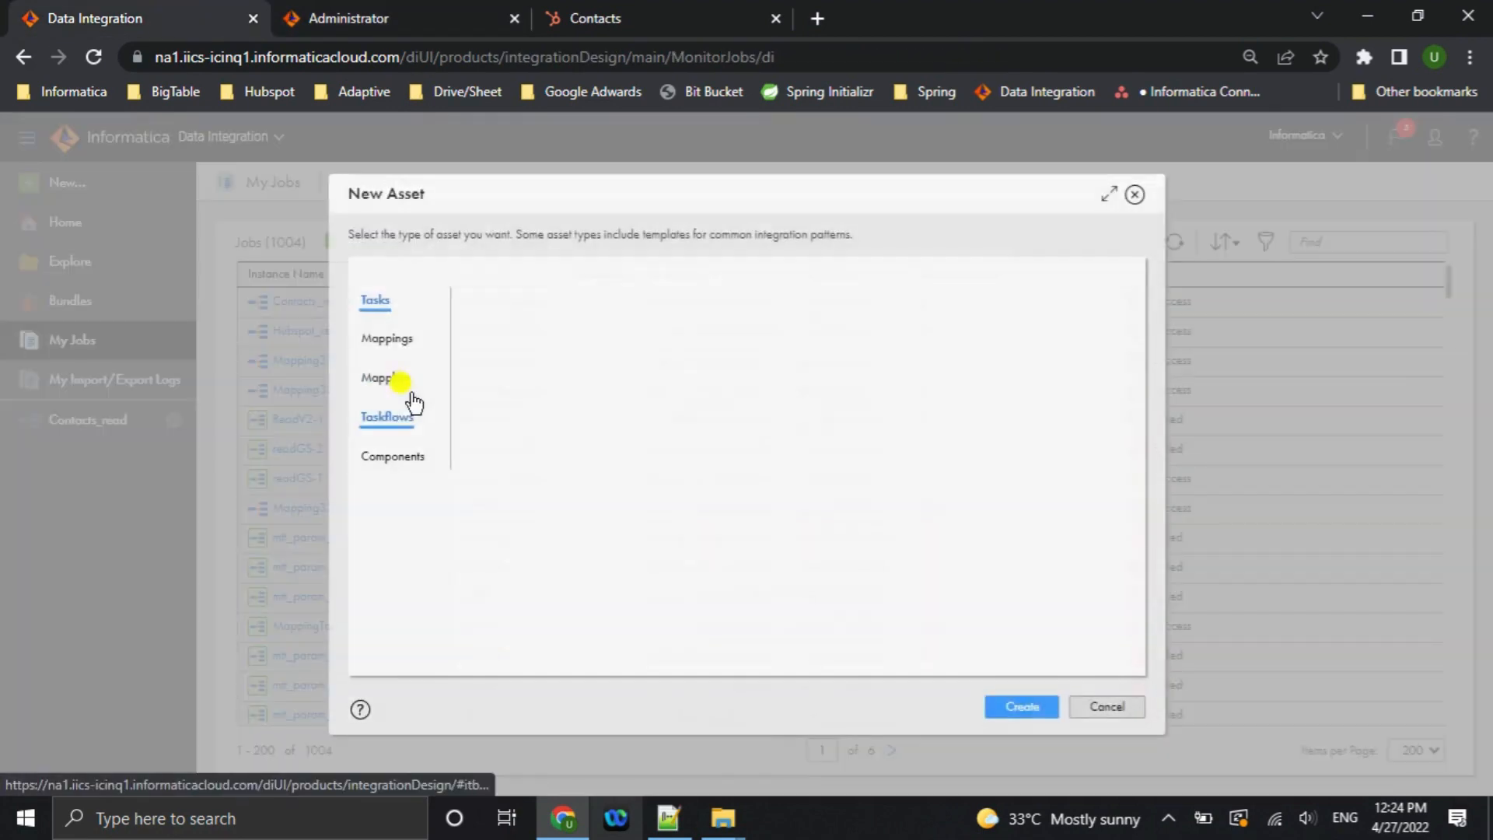
pyautogui.click(397, 340)
pyautogui.click(1035, 718)
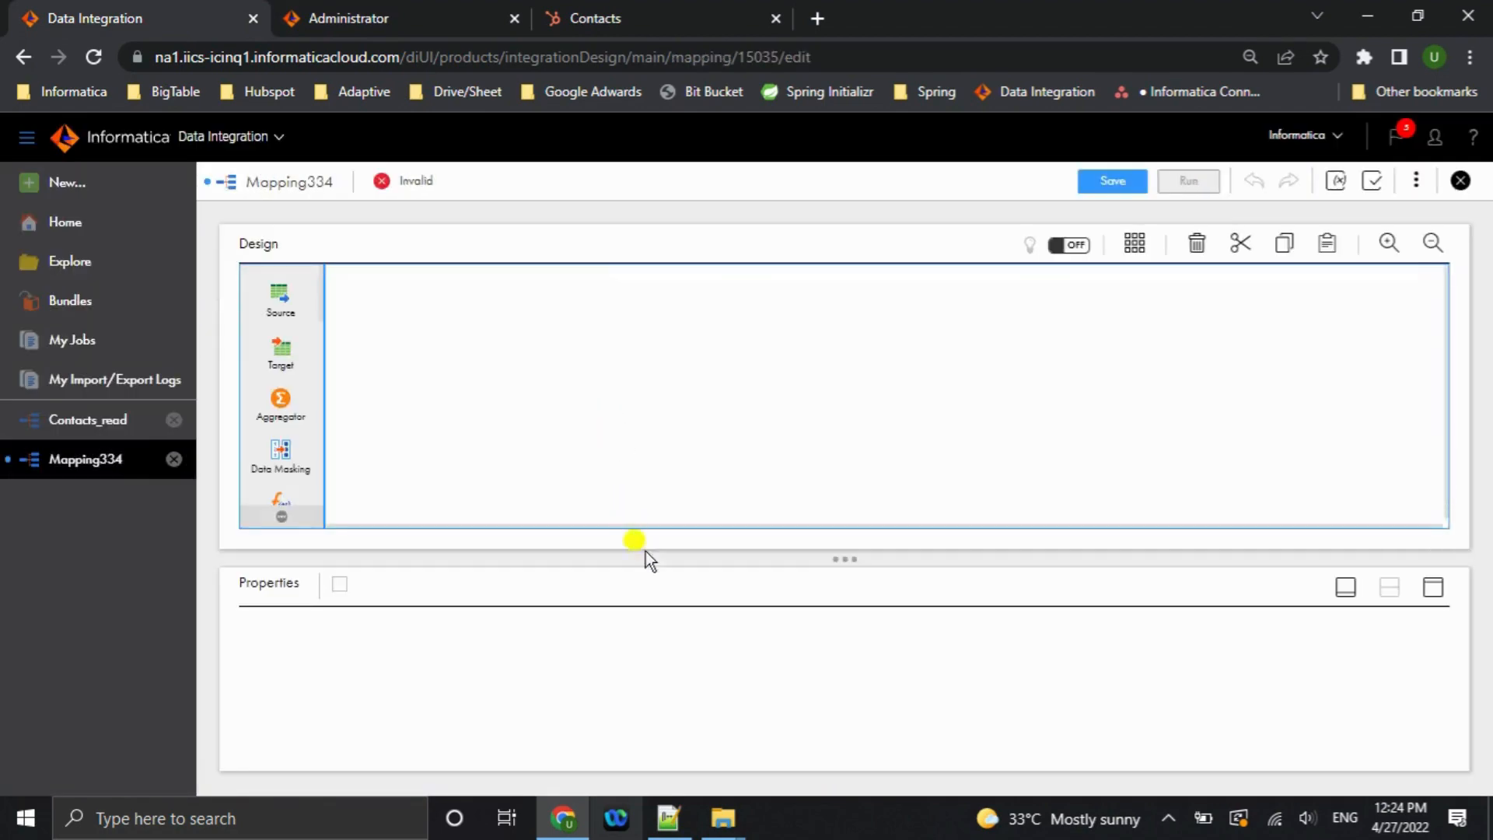
# Enlarge the properties area and move the Source and Target transformations higher on the design canvas, closer together.
pyautogui.moveTo(645, 557); pyautogui.dragTo(644, 476)
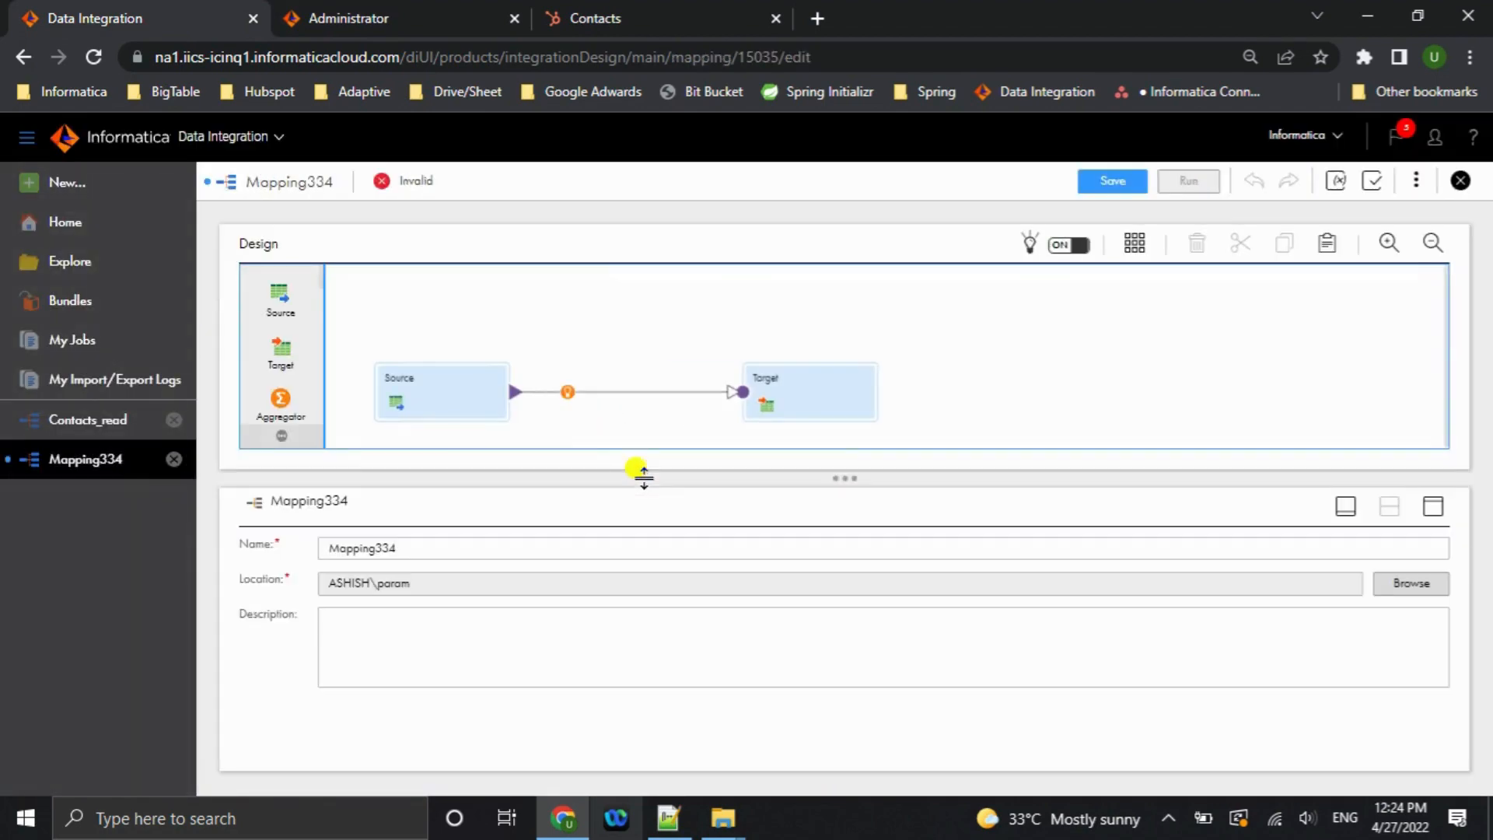
pyautogui.moveTo(464, 386); pyautogui.dragTo(459, 310)
pyautogui.moveTo(823, 394); pyautogui.dragTo(751, 319)
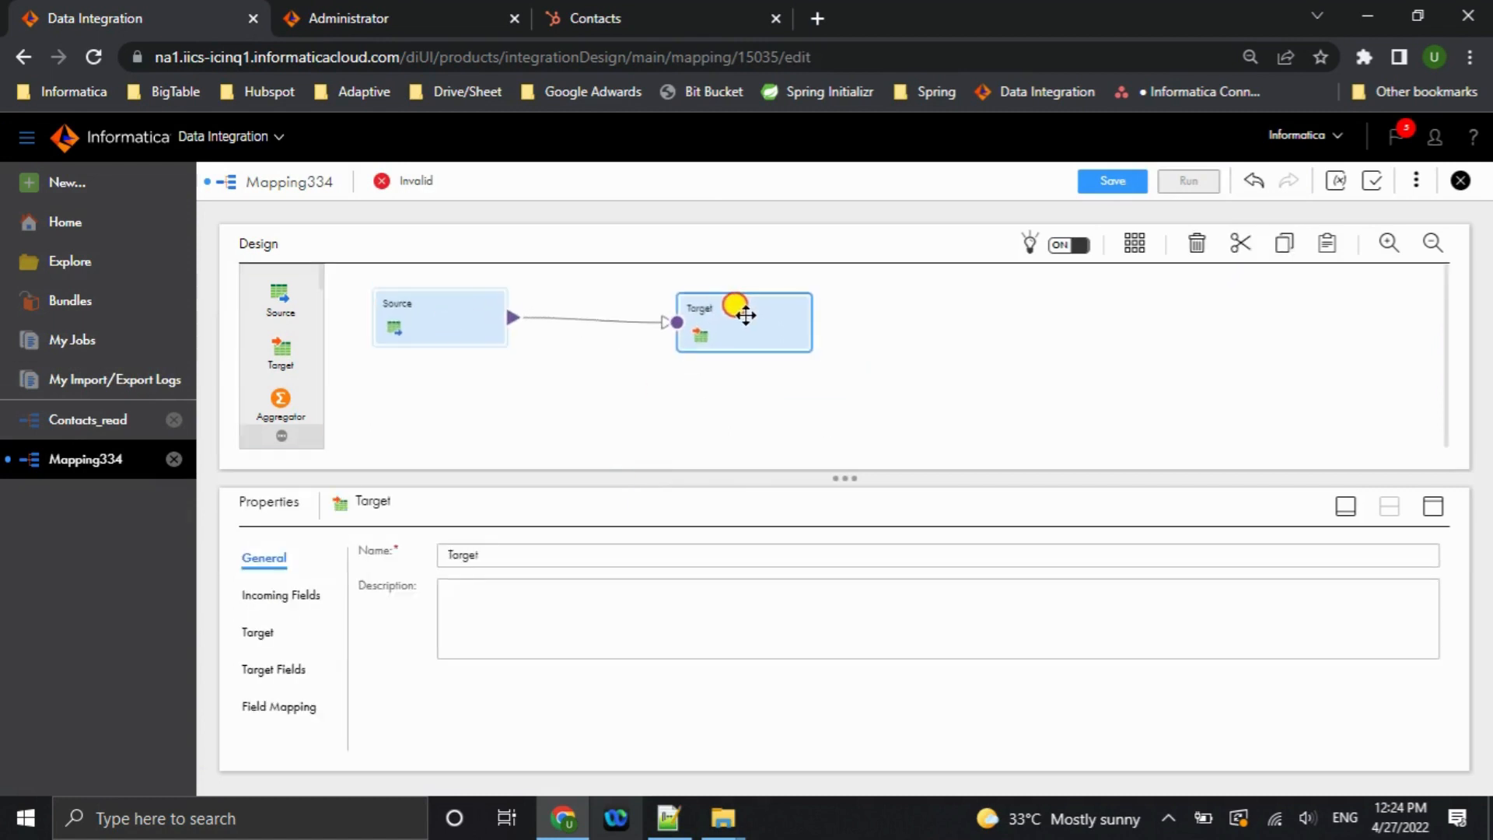
# Rename the new mapping as Contsct_Read.
pyautogui.click(636, 442)
pyautogui.moveTo(403, 547); pyautogui.dragTo(323, 548)
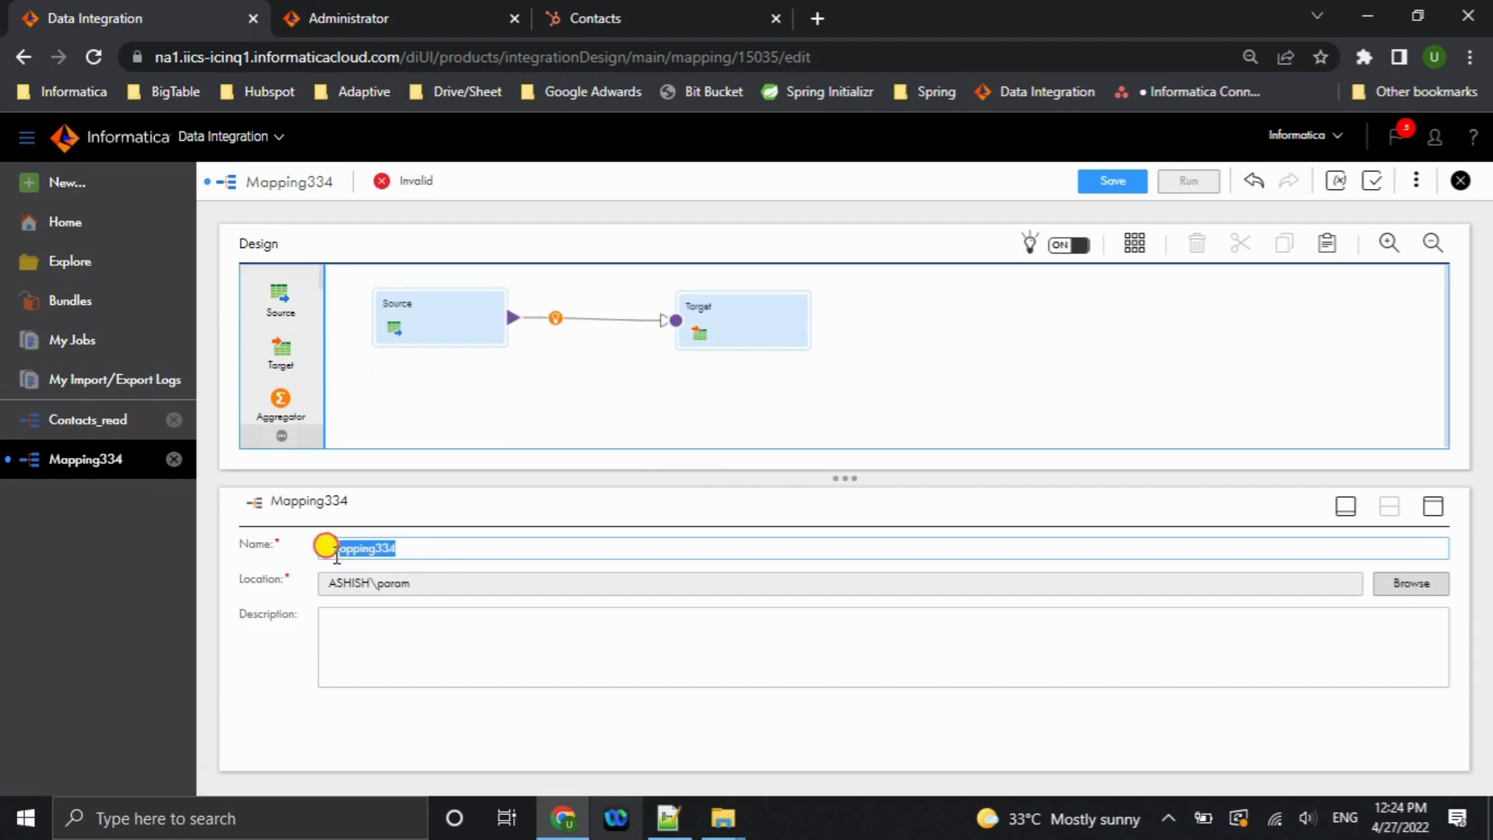
pyautogui.press('BackSpace')
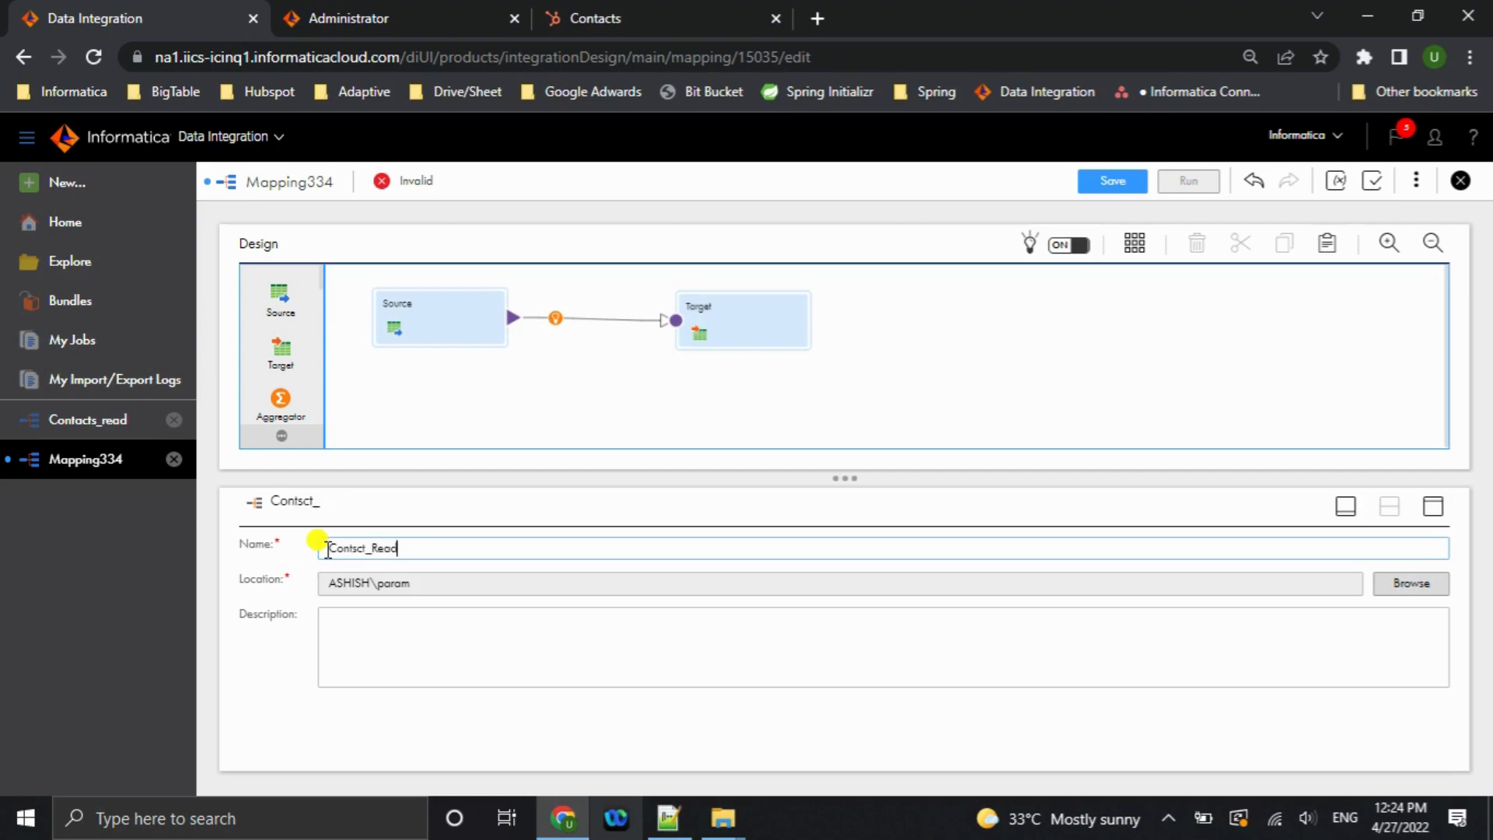
# Set the Source transformation's connection to HubSpot_Connection (HubSpot).
pyautogui.moveTo(557, 468); pyautogui.dragTo(440, 330)
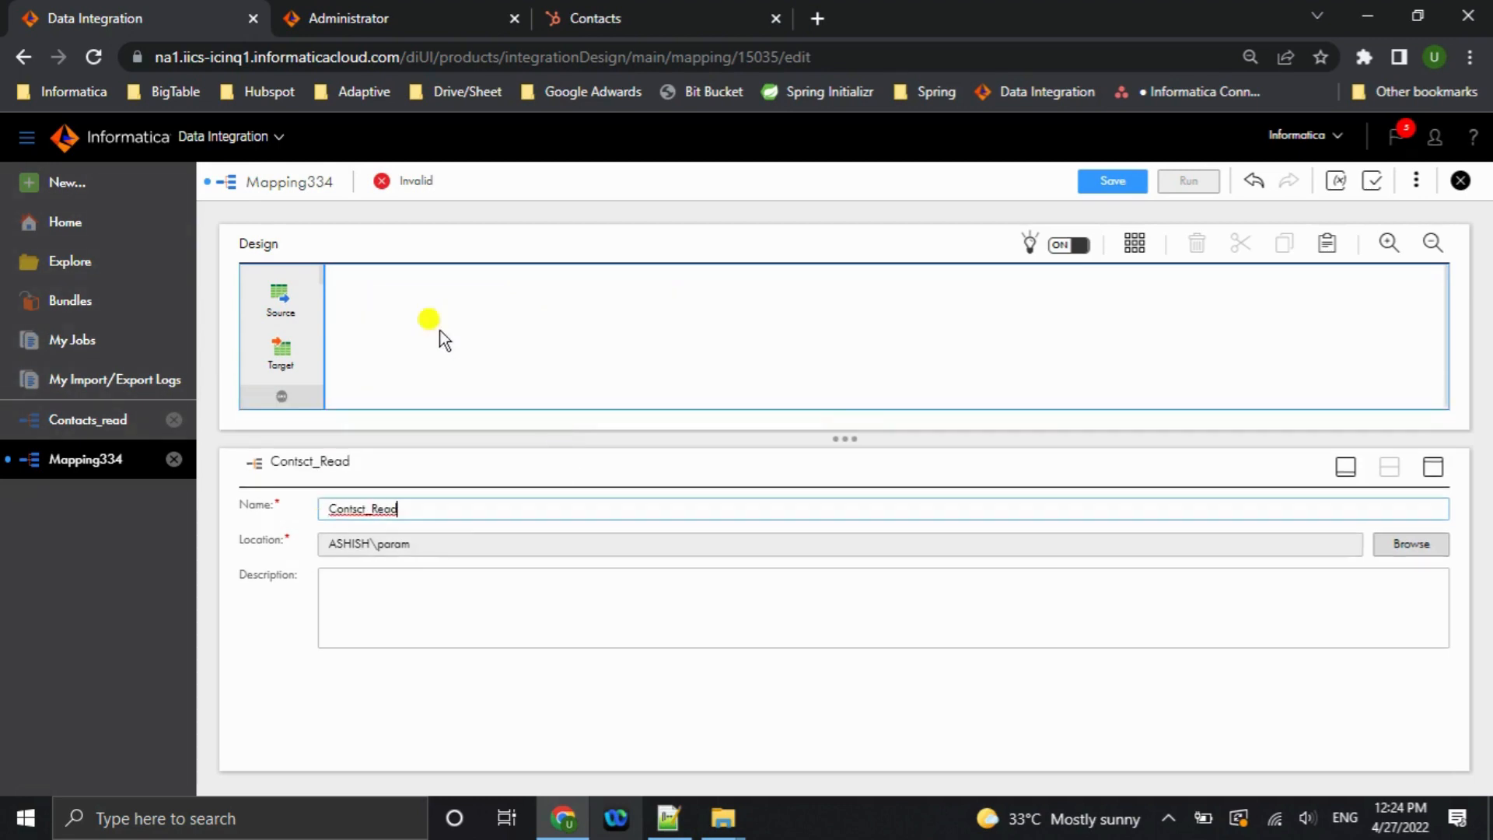
pyautogui.click(440, 330)
pyautogui.click(270, 592)
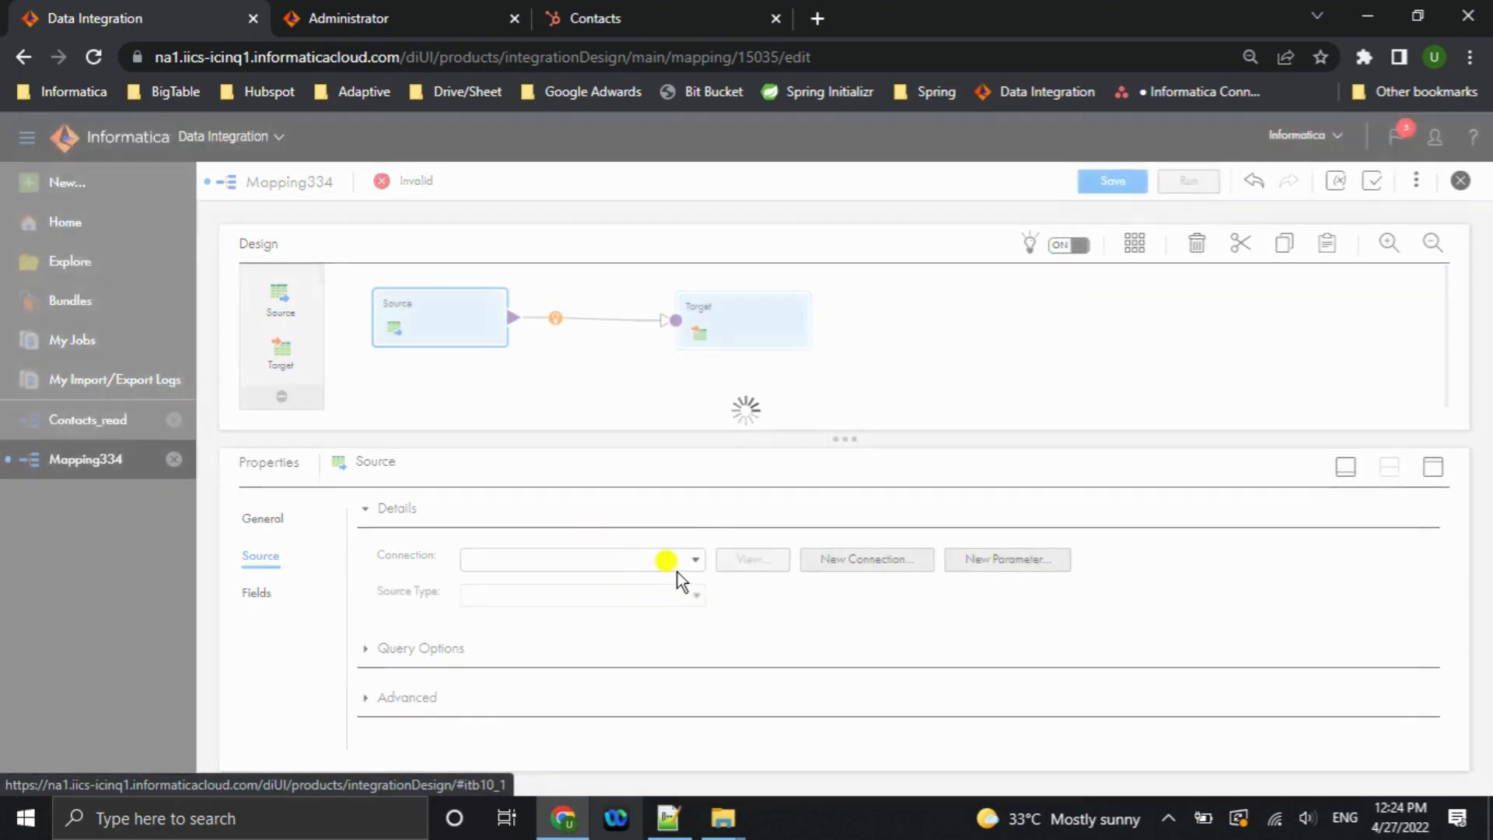
pyautogui.click(681, 572)
pyautogui.write('Hubs')
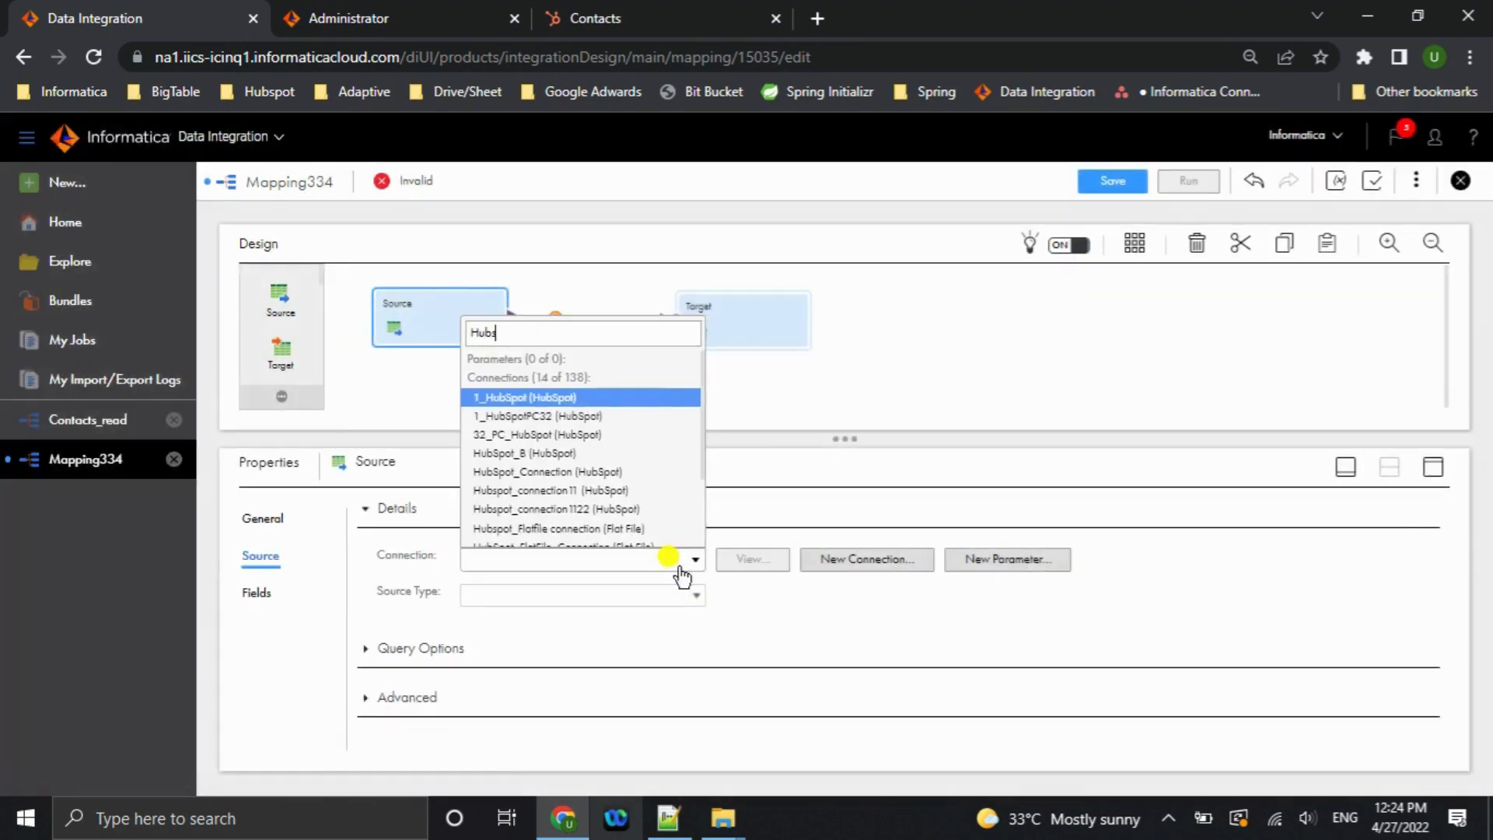
pyautogui.write('pot_')
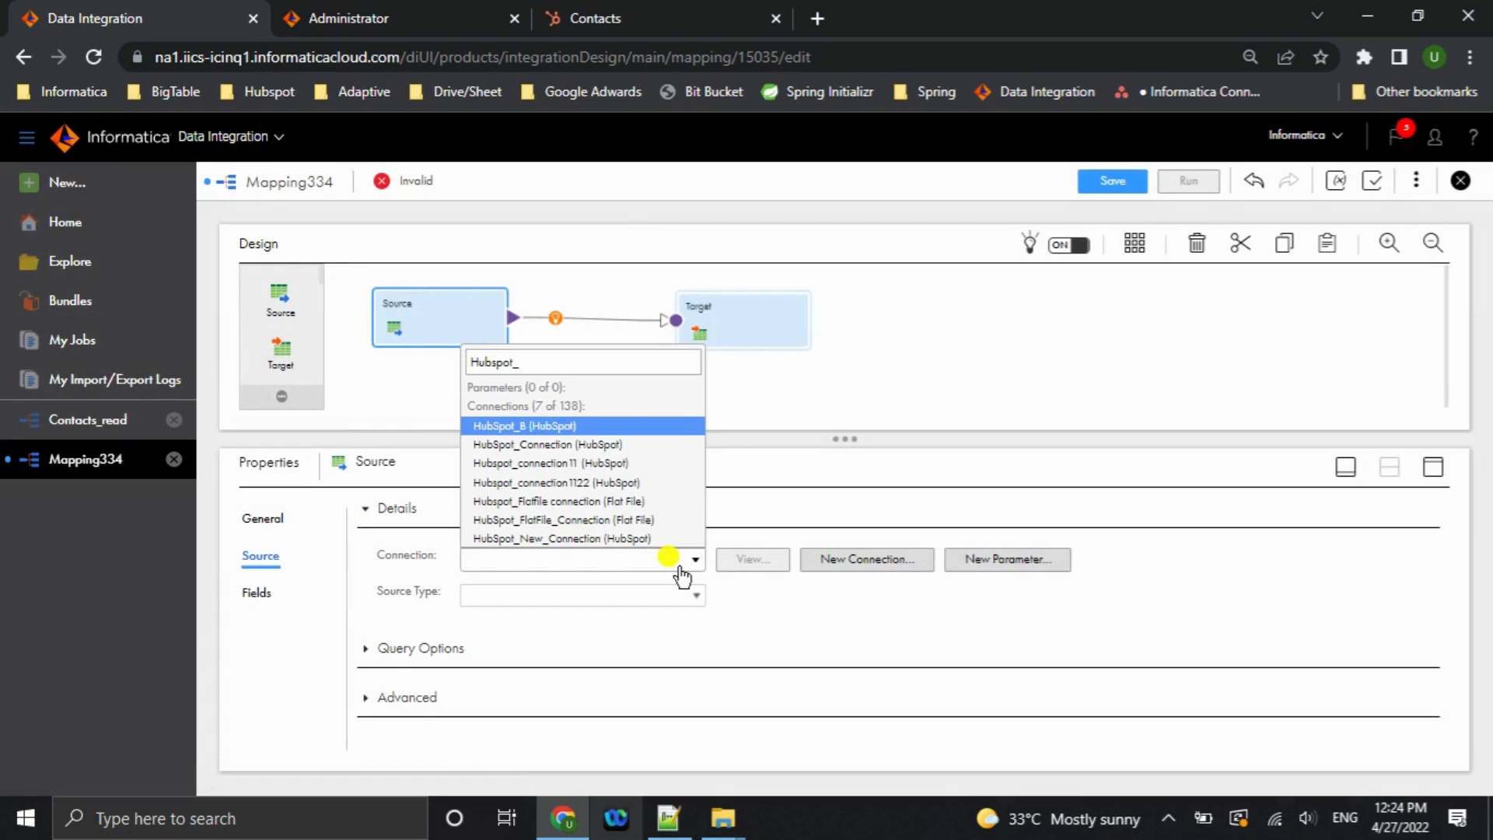
pyautogui.write('C')
pyautogui.press('Return')
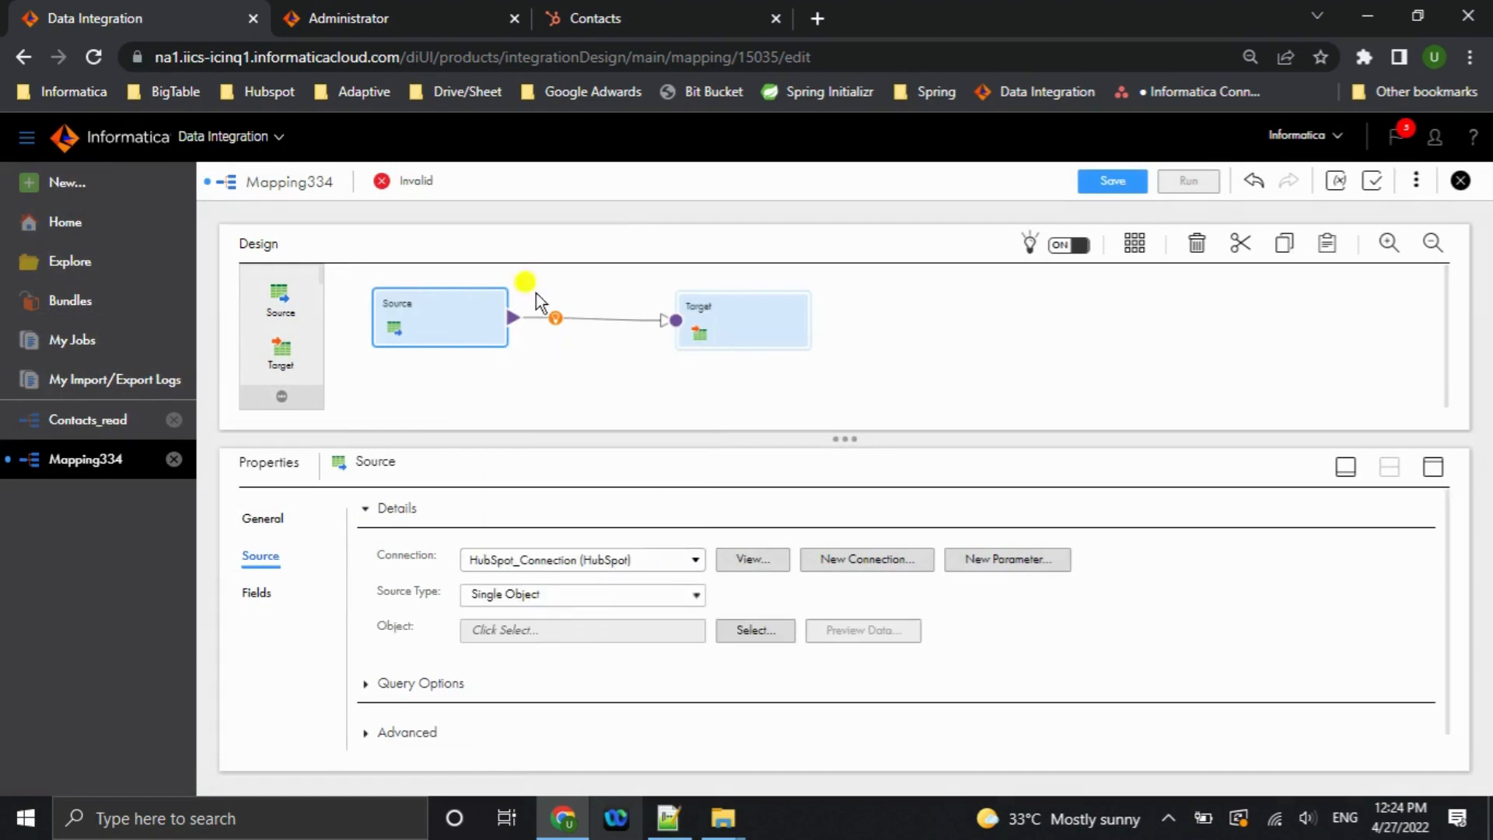
# Choose Contacts as the source object for the Source transformation.
pyautogui.click(753, 630)
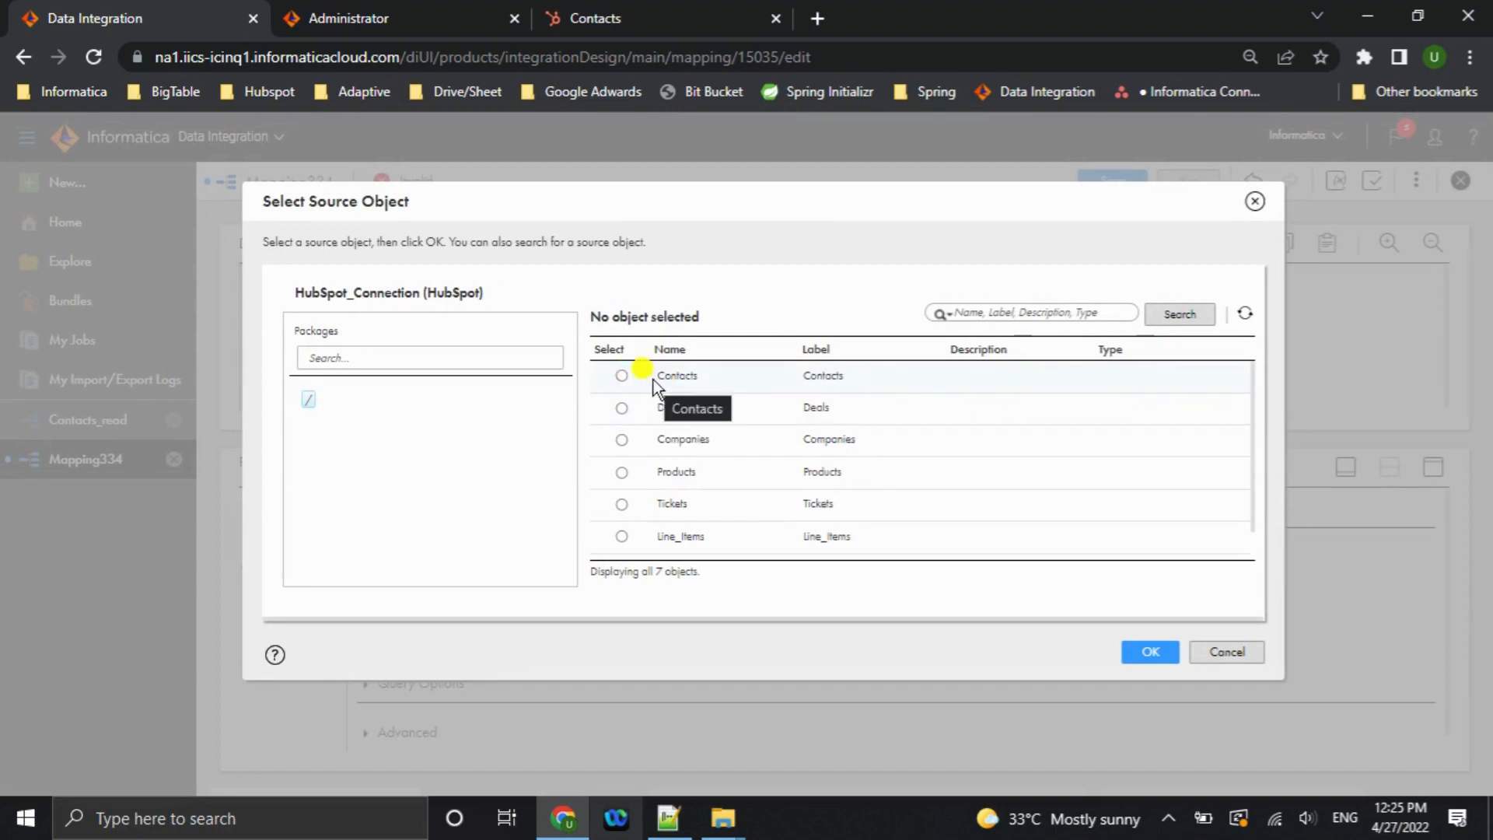
pyautogui.click(653, 377)
pyautogui.click(1165, 652)
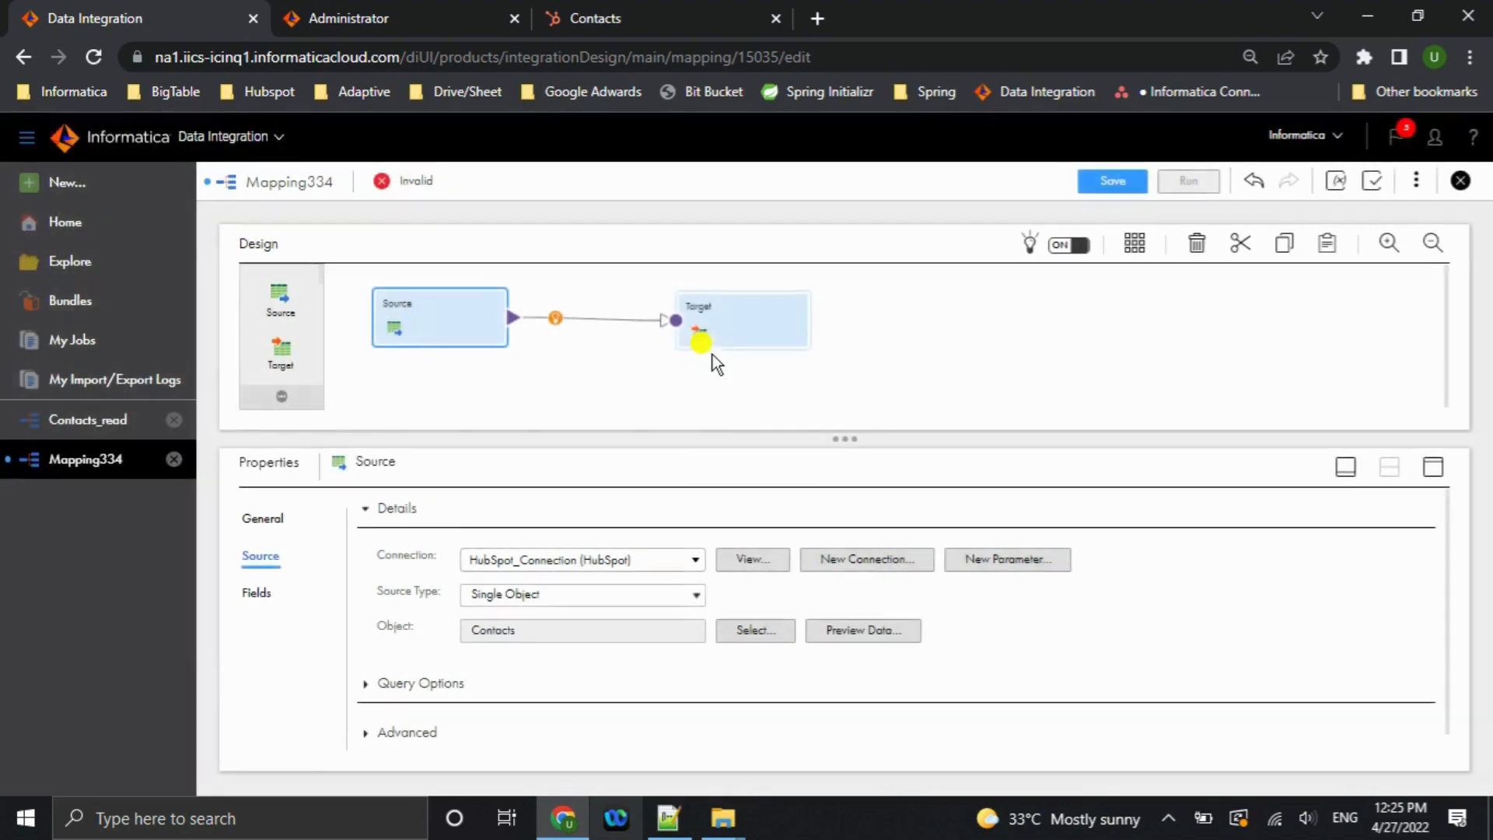
# Set the Target transformation's connection to HubSpot_FlatFile_Connection (Flat File).
pyautogui.click(723, 326)
pyautogui.click(257, 594)
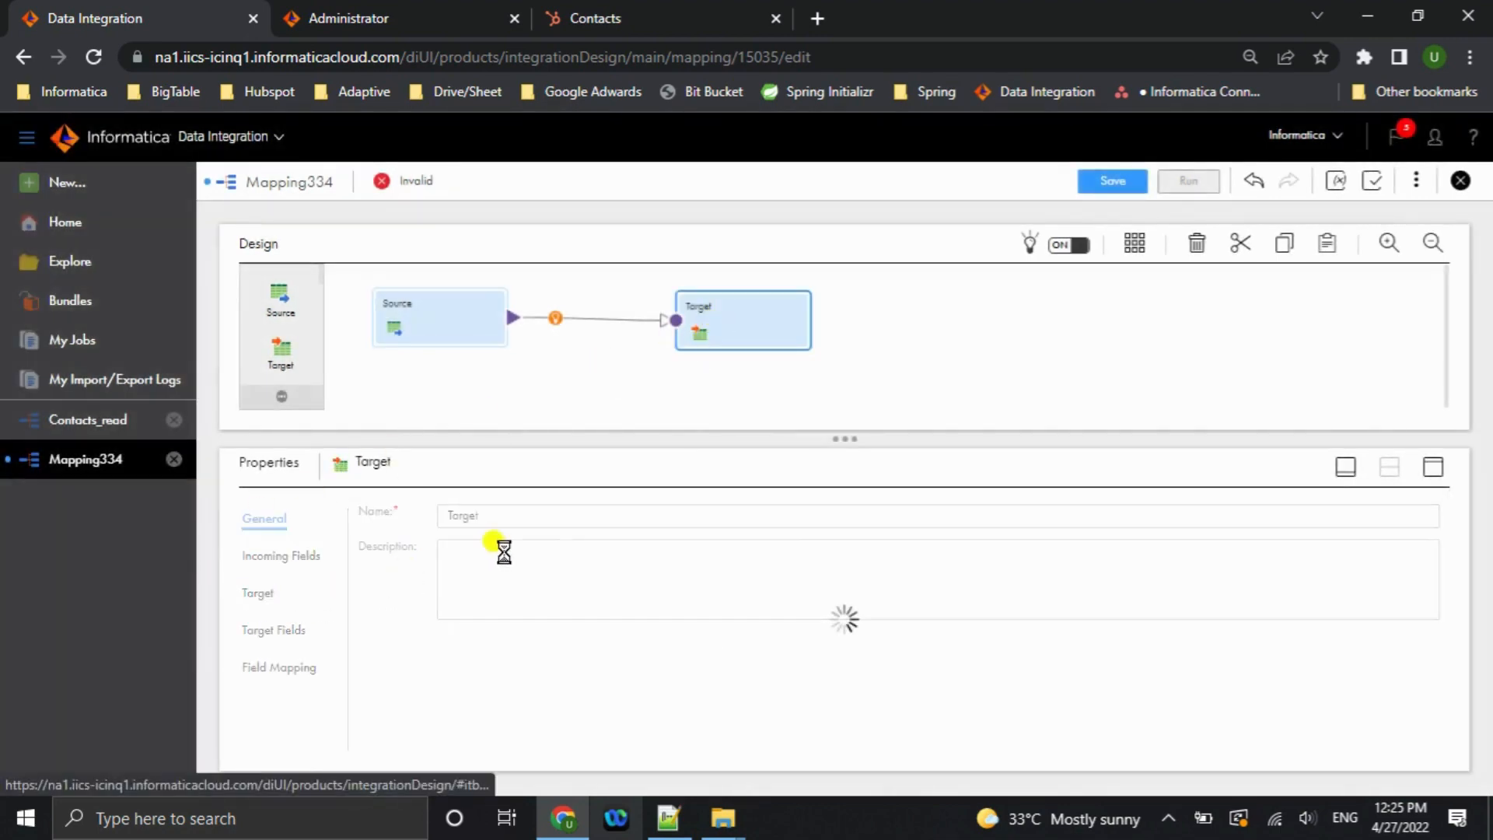
pyautogui.click(690, 560)
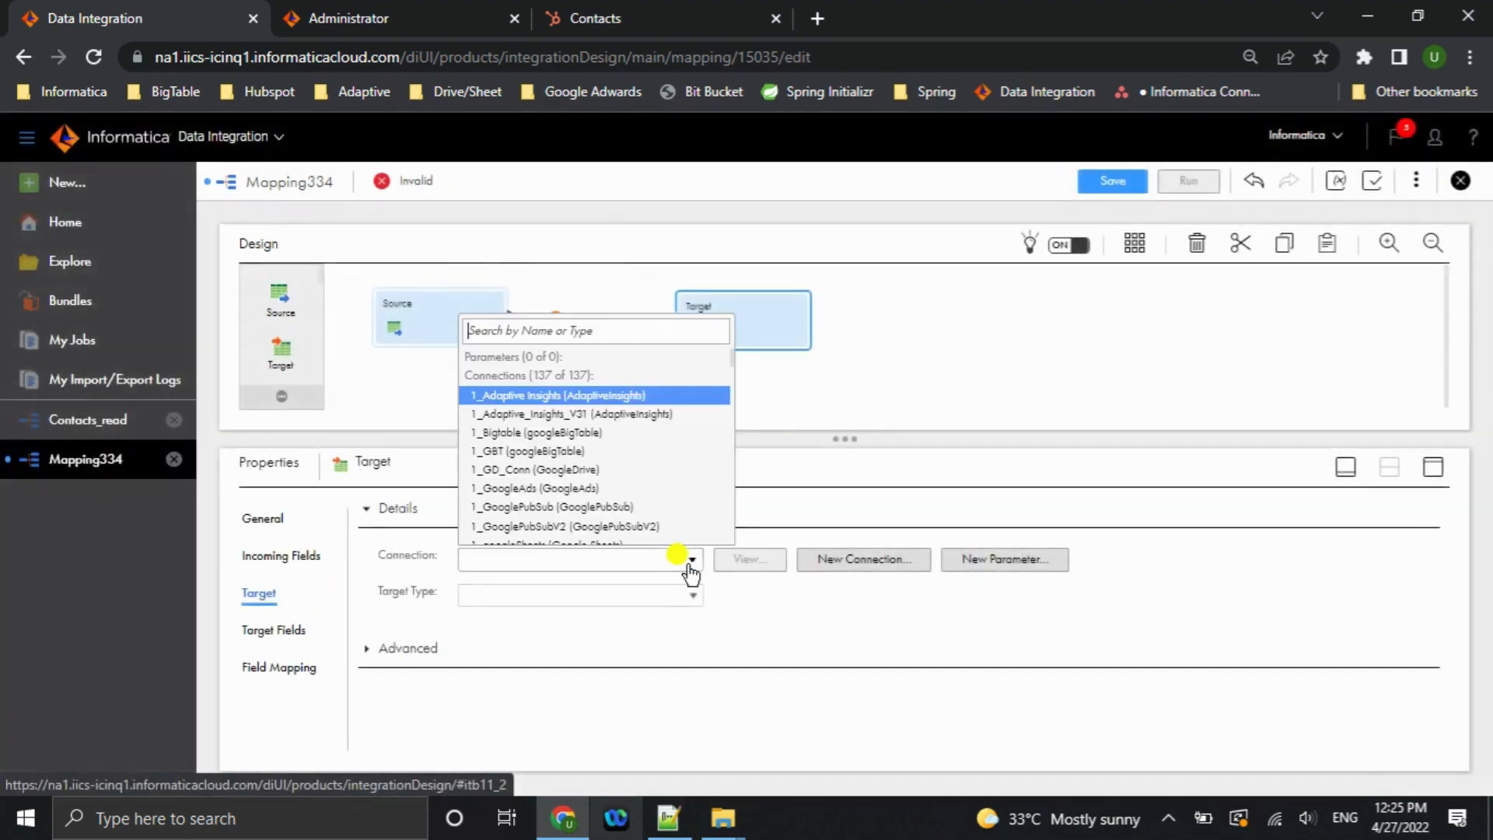
pyautogui.write('Hubsp')
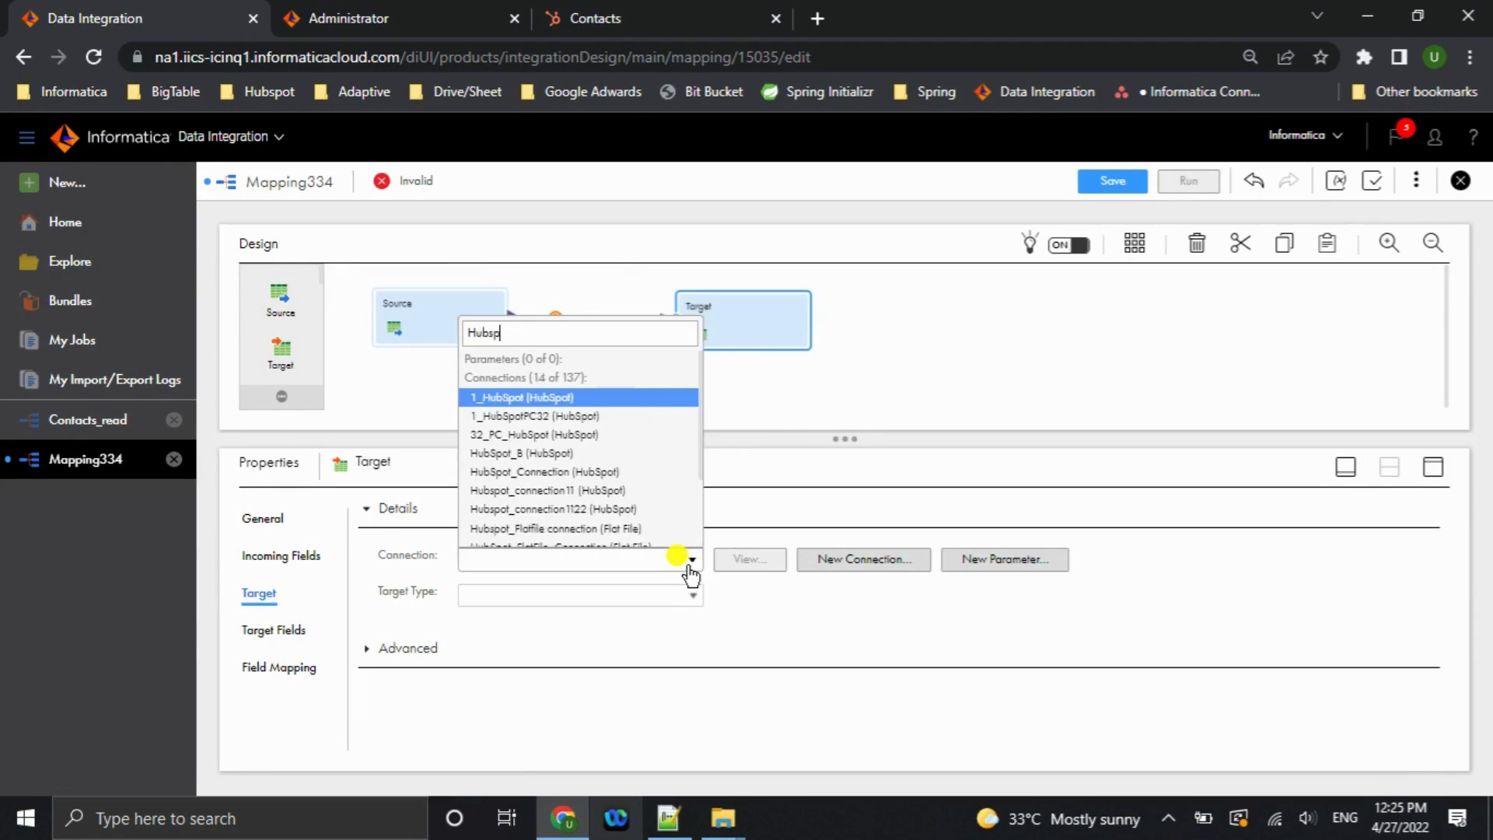
pyautogui.write('ot_')
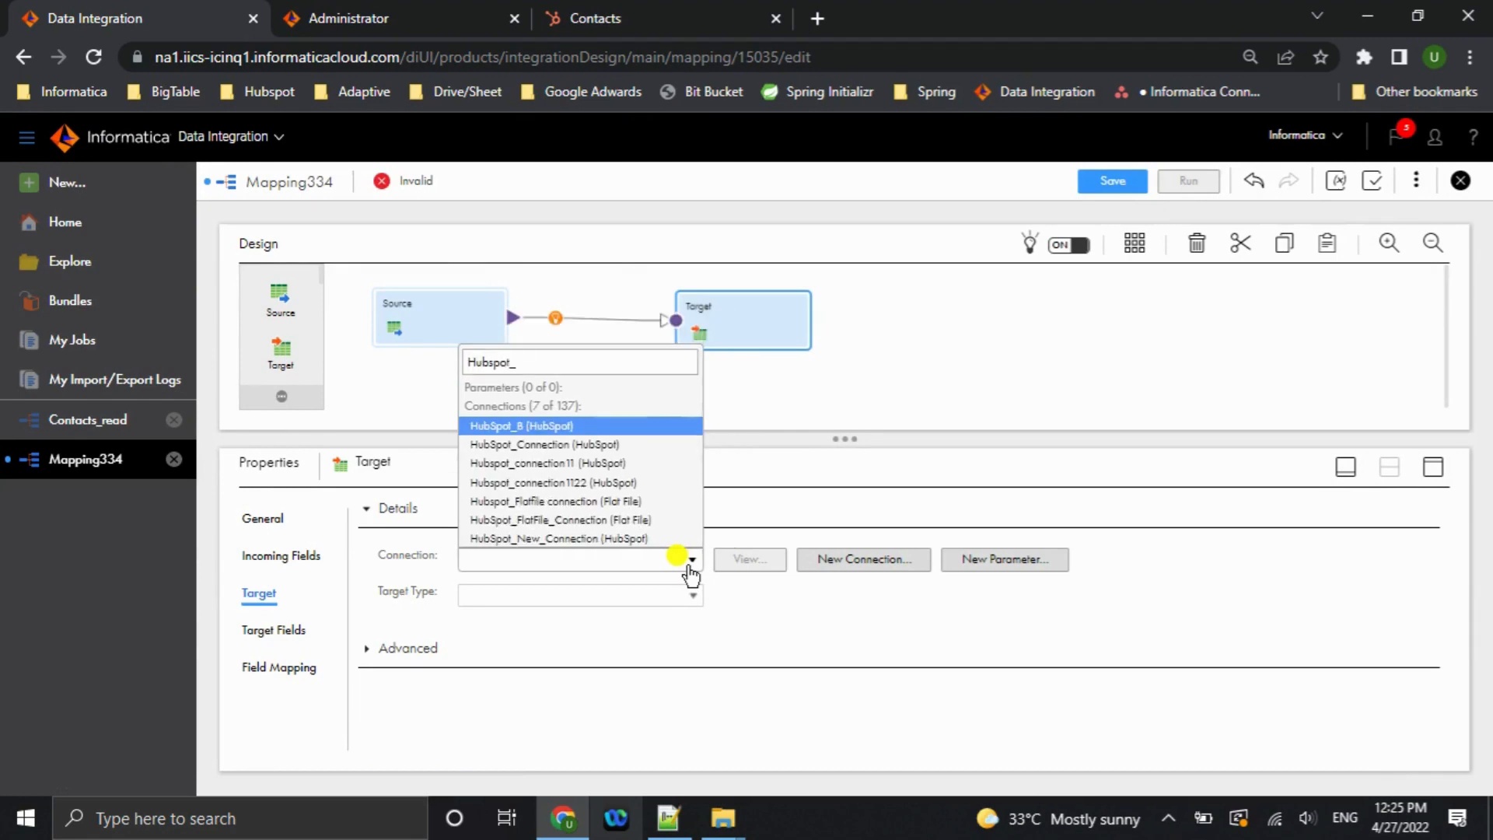
pyautogui.press('Down')
pyautogui.press('Down')
pyautogui.press('Down')
pyautogui.press('Down')
pyautogui.press('Down')
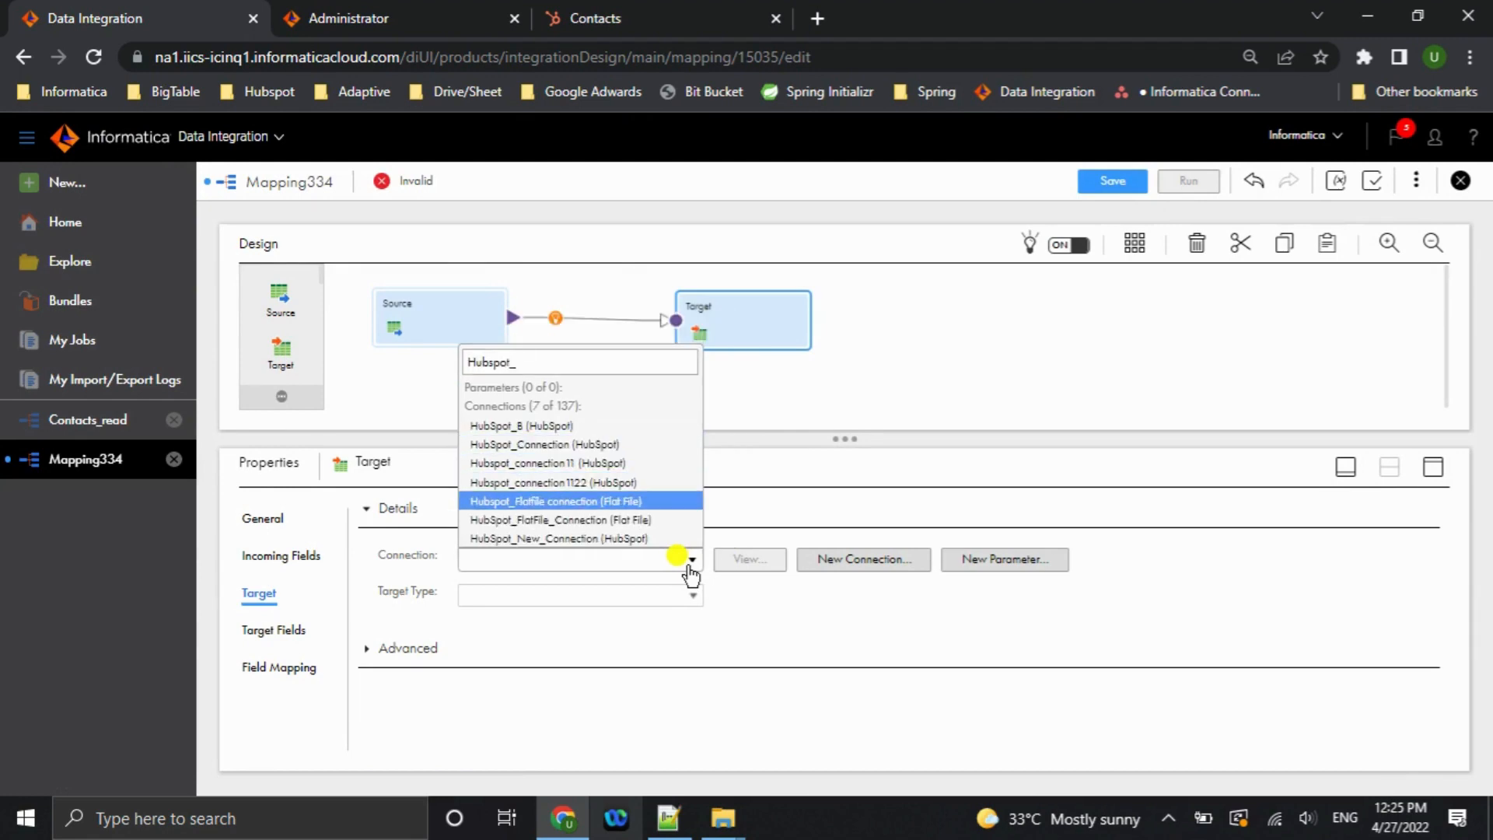
pyautogui.press('Return')
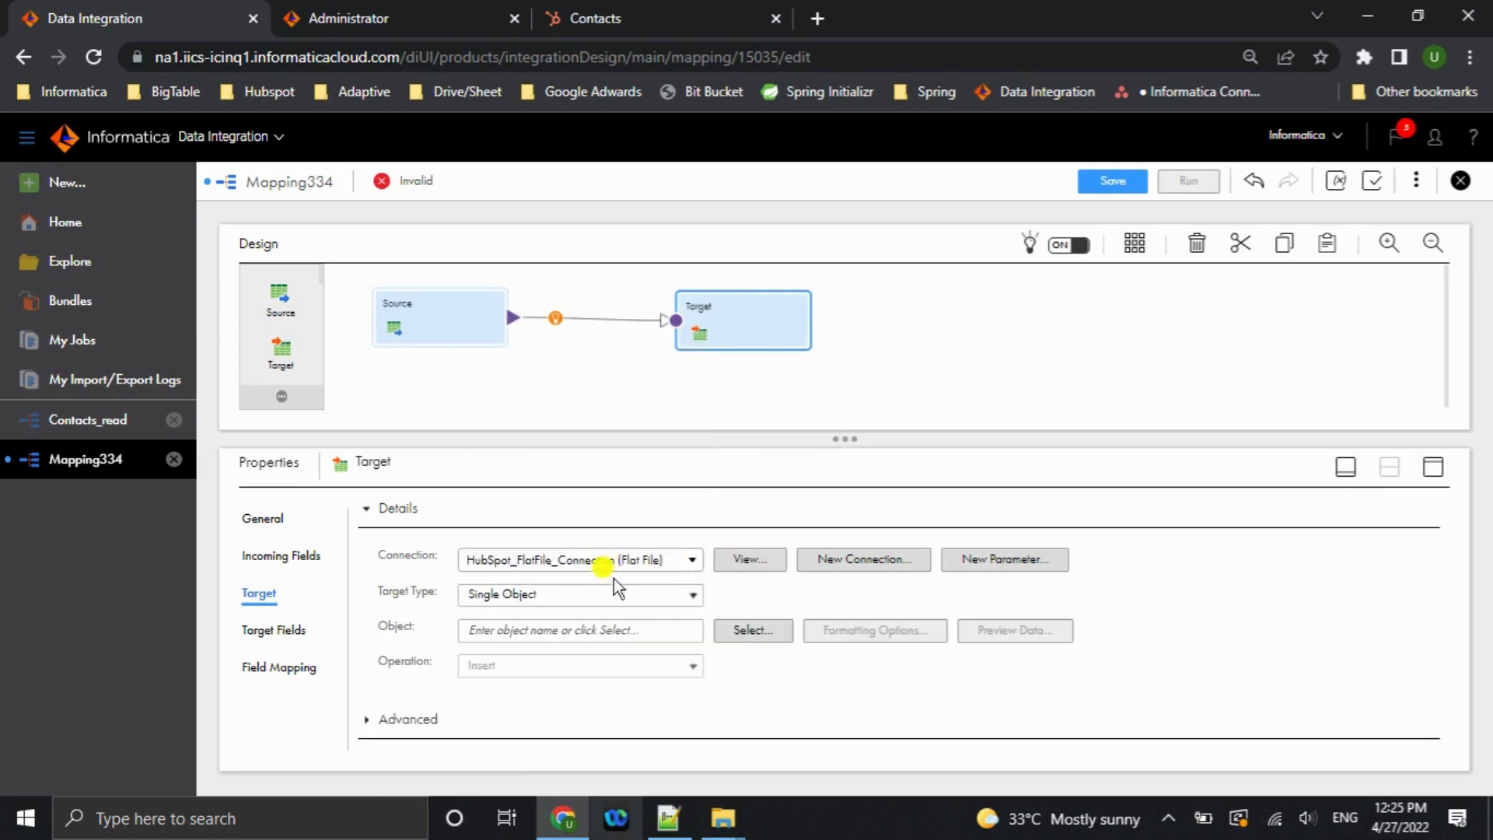
# Define the target object as a new file created at runtime with the static file name ContacsRead.
pyautogui.click(755, 630)
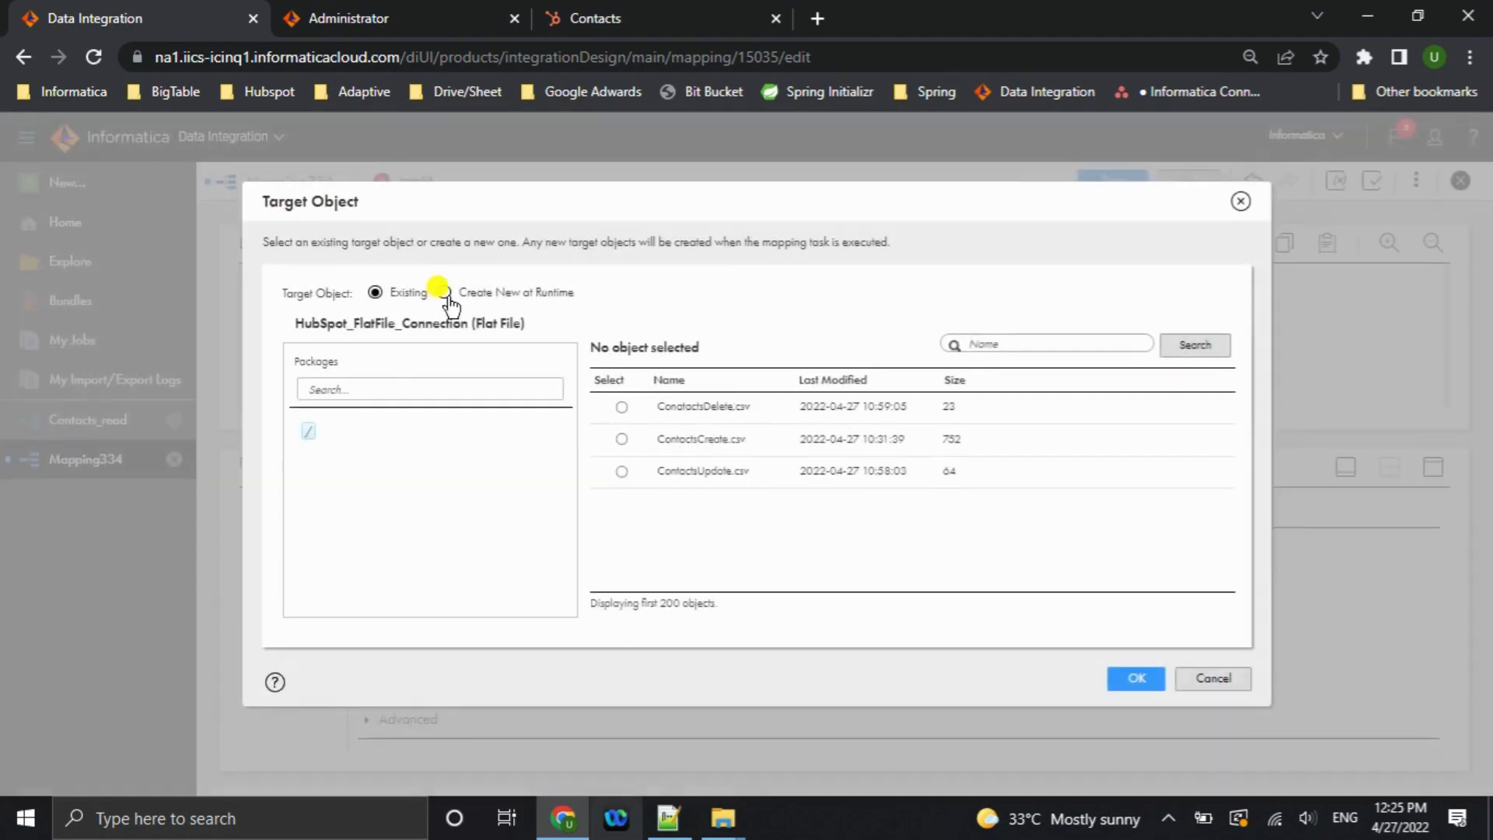
pyautogui.click(445, 294)
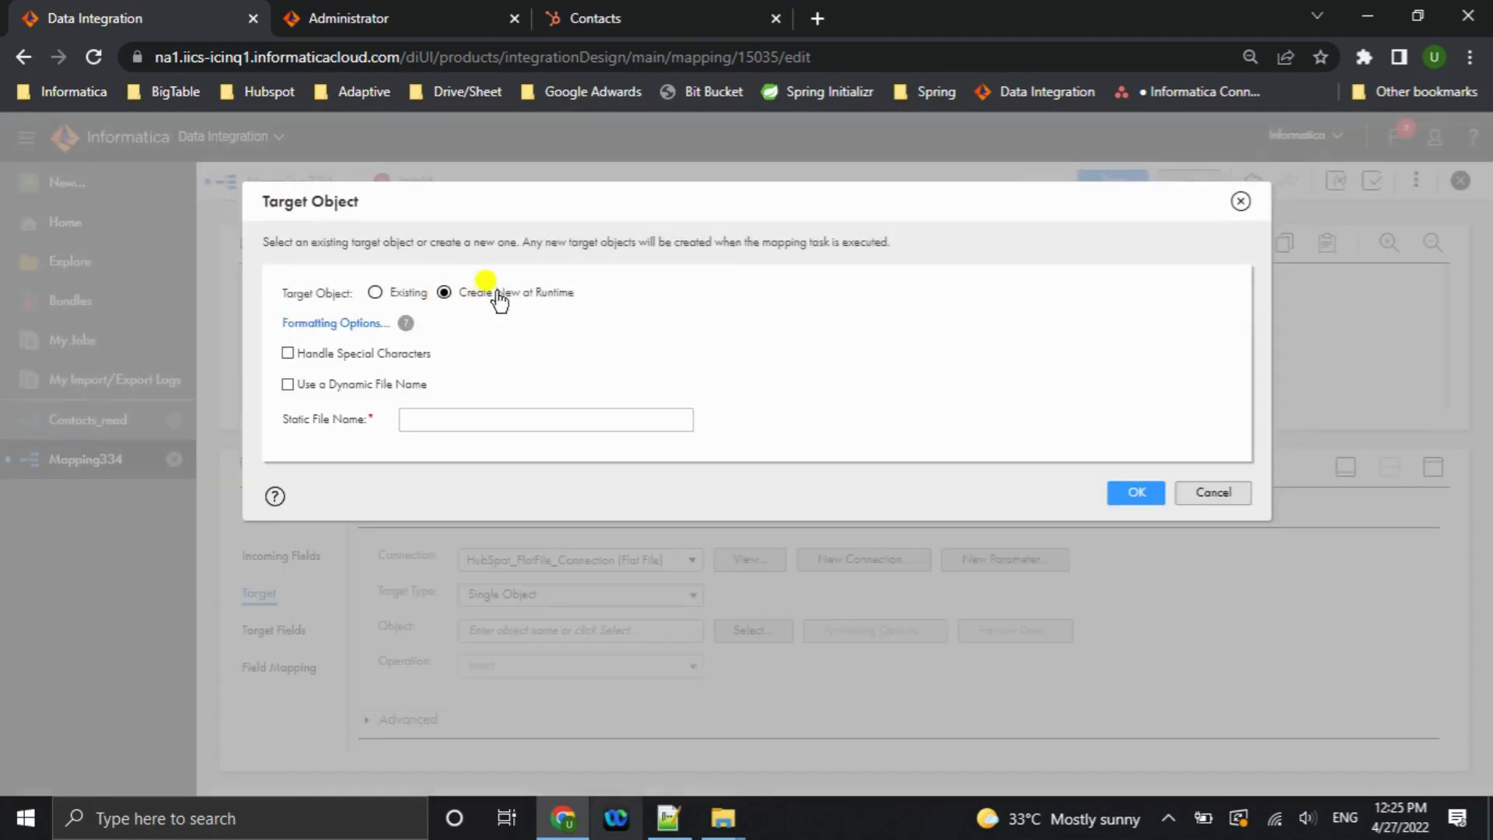
pyautogui.click(511, 416)
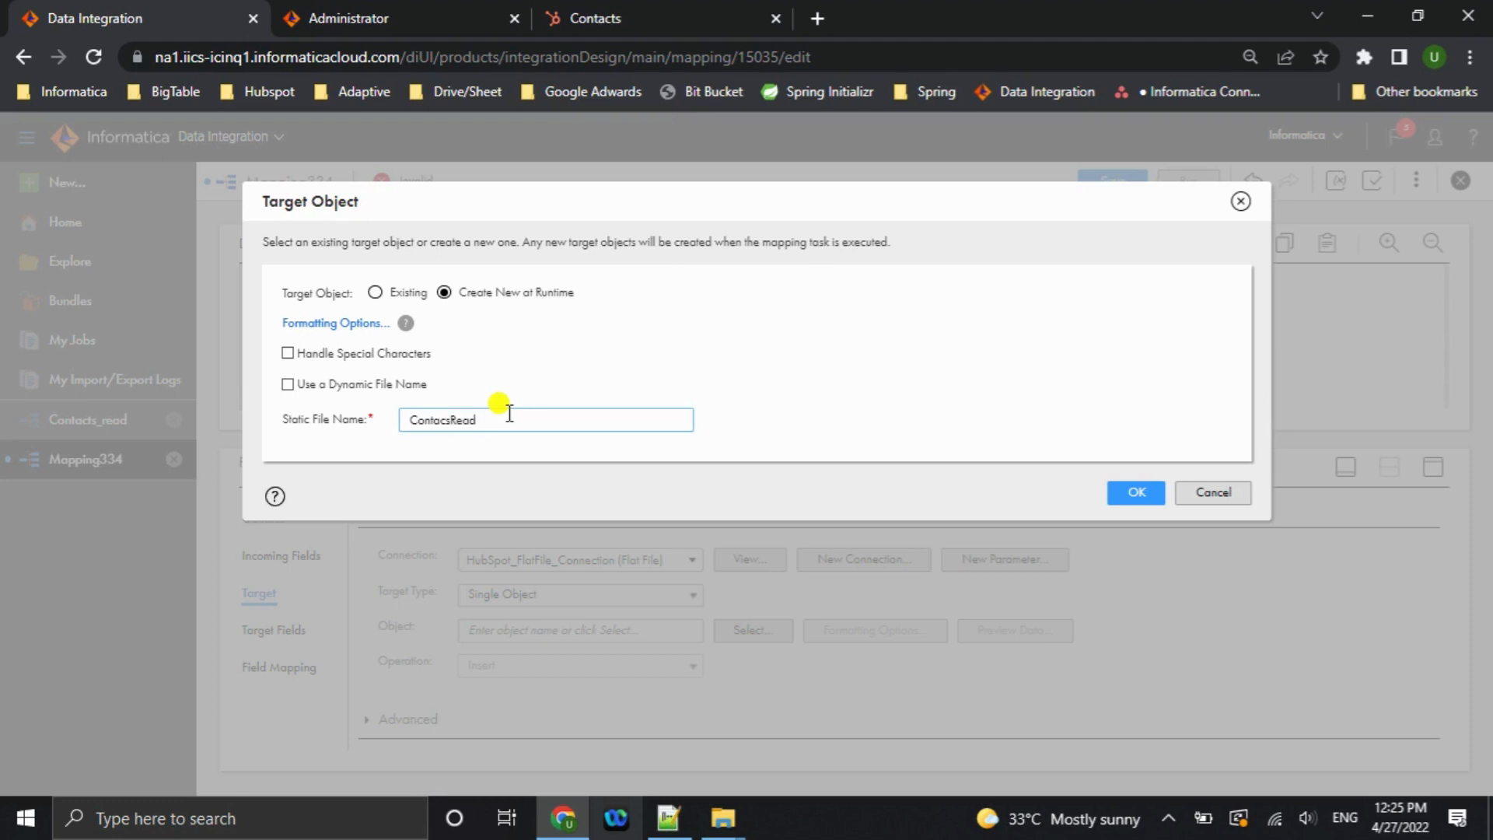
pyautogui.click(1136, 492)
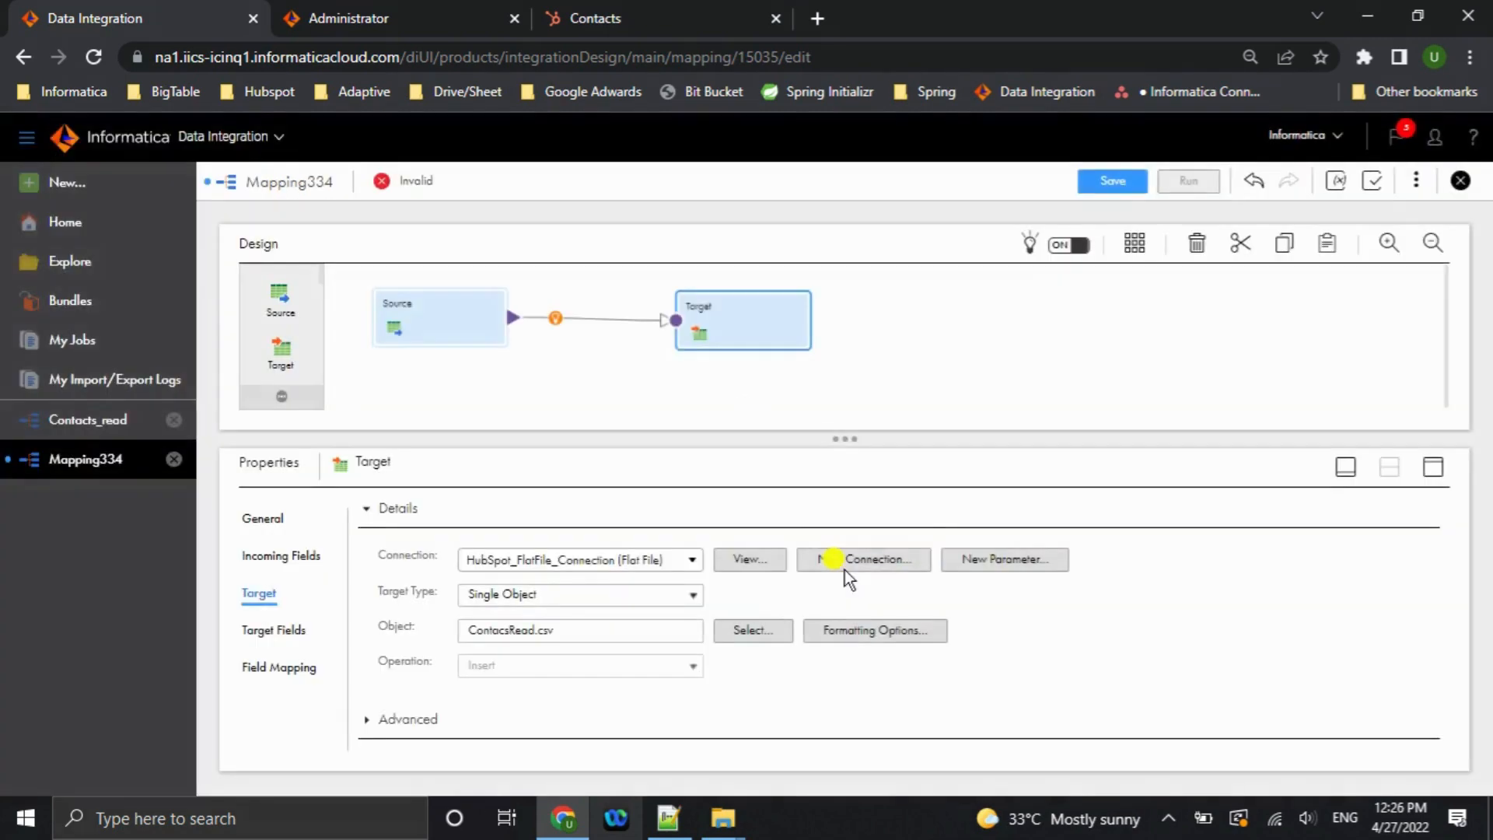
# Save the Contsct_Read mapping and run it in the Info-PC31 runtime environment.
pyautogui.click(1092, 182)
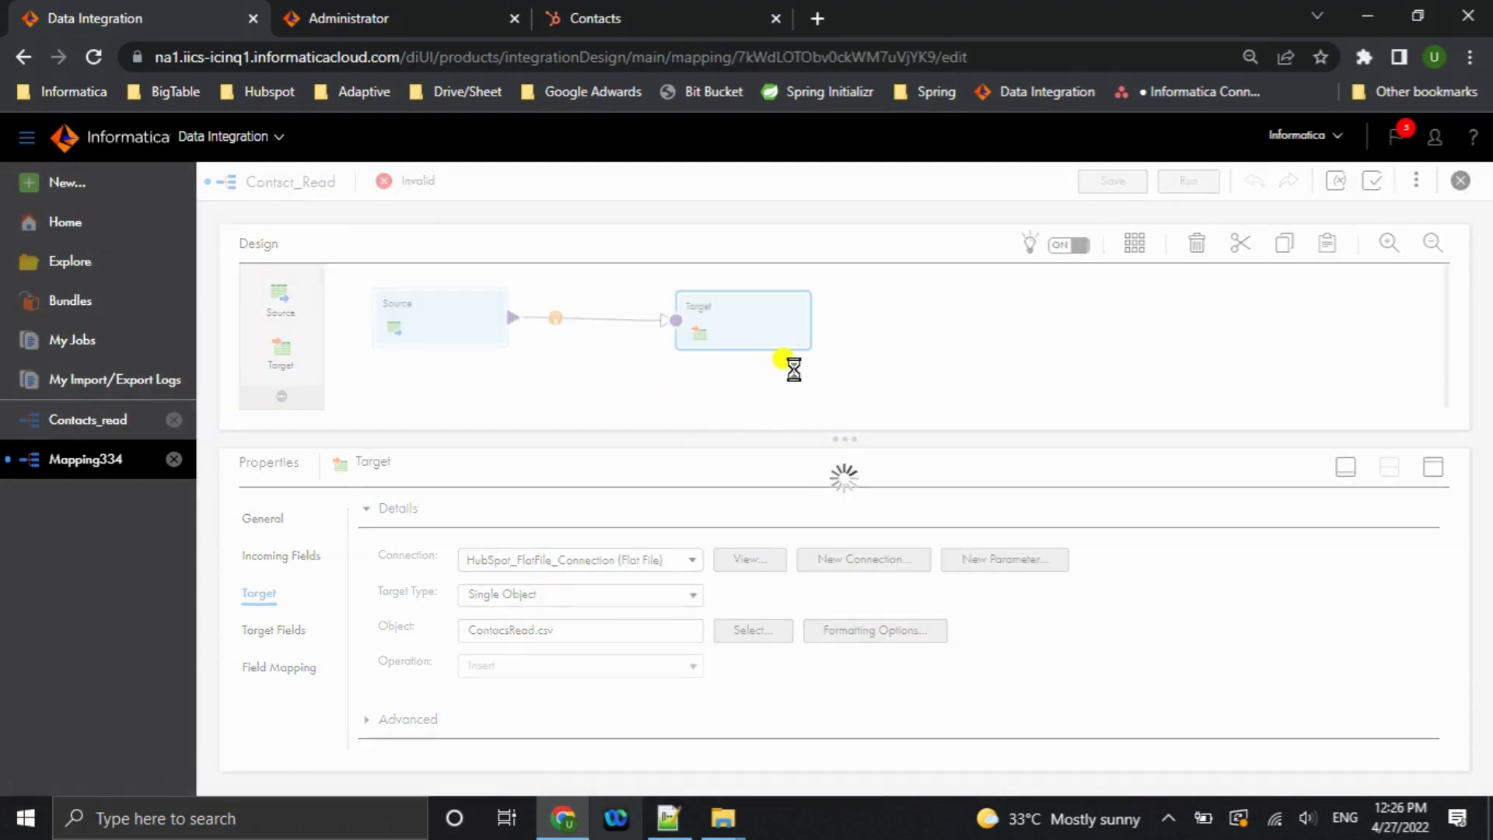
pyautogui.click(1188, 177)
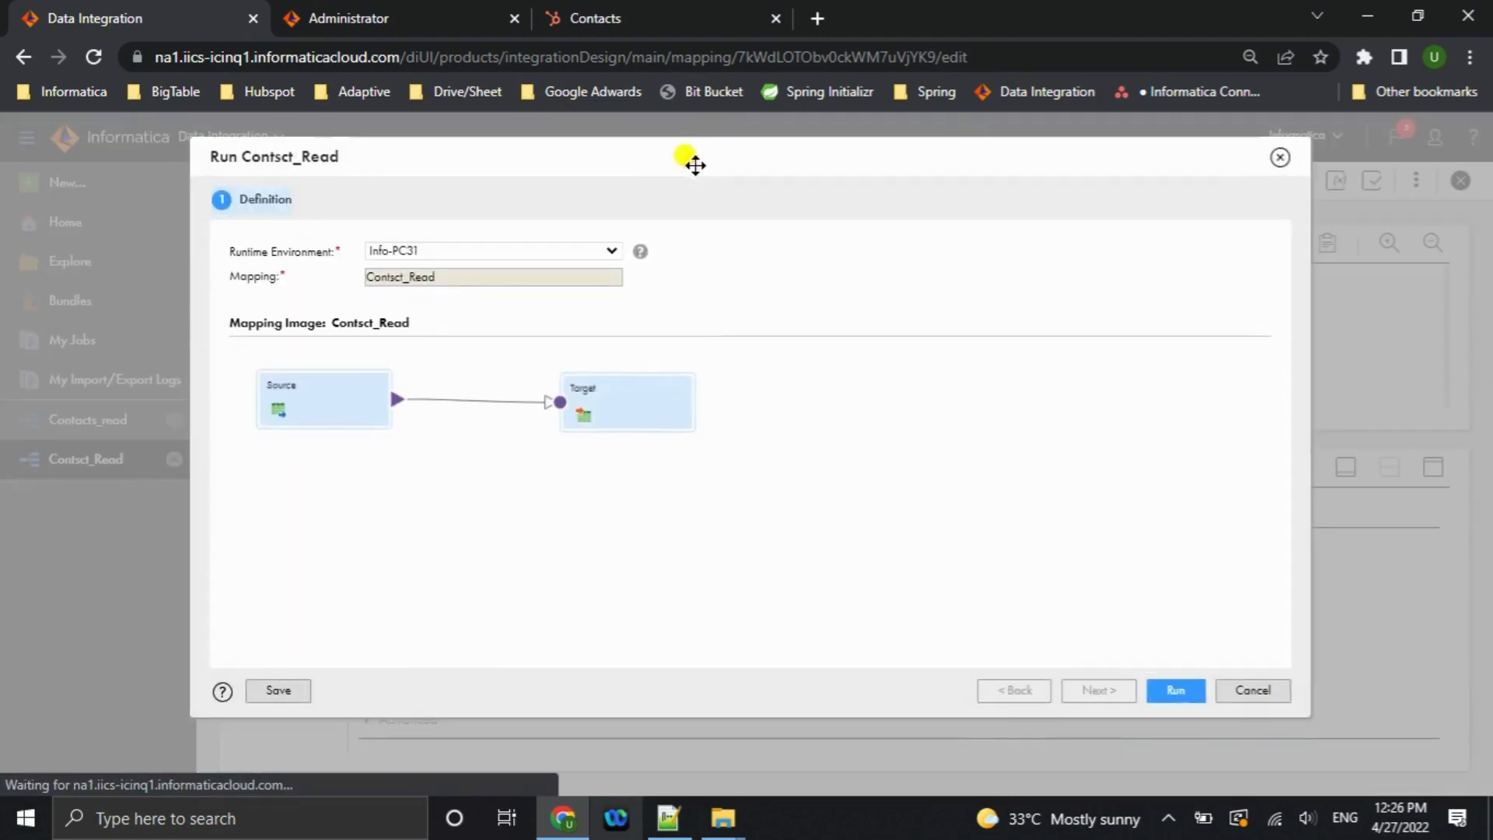
pyautogui.click(1179, 692)
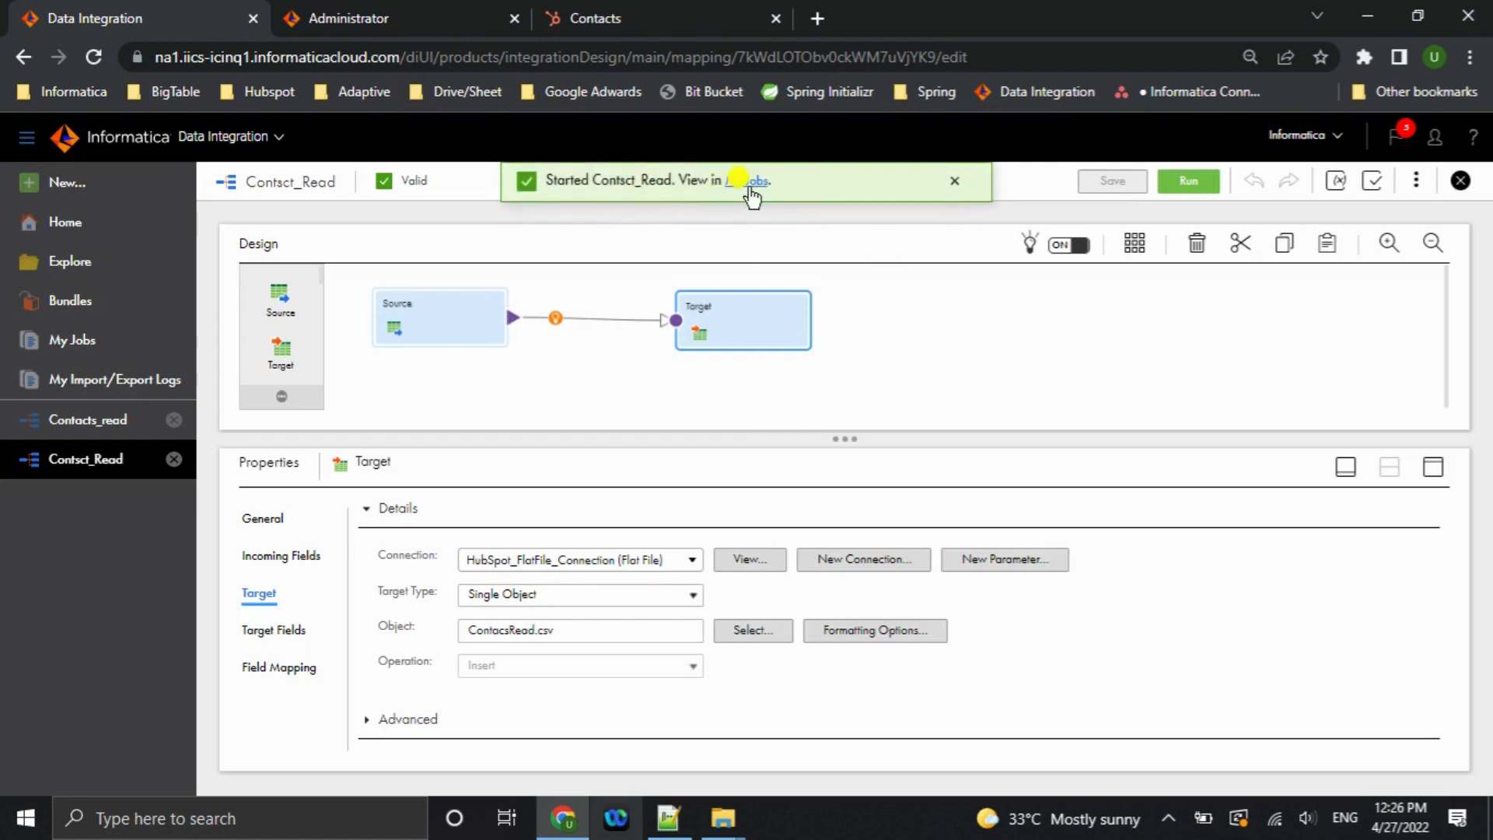
# Check the Contsct_Read job's status and processed rows against the contact records in HubSpot.
pyautogui.click(748, 181)
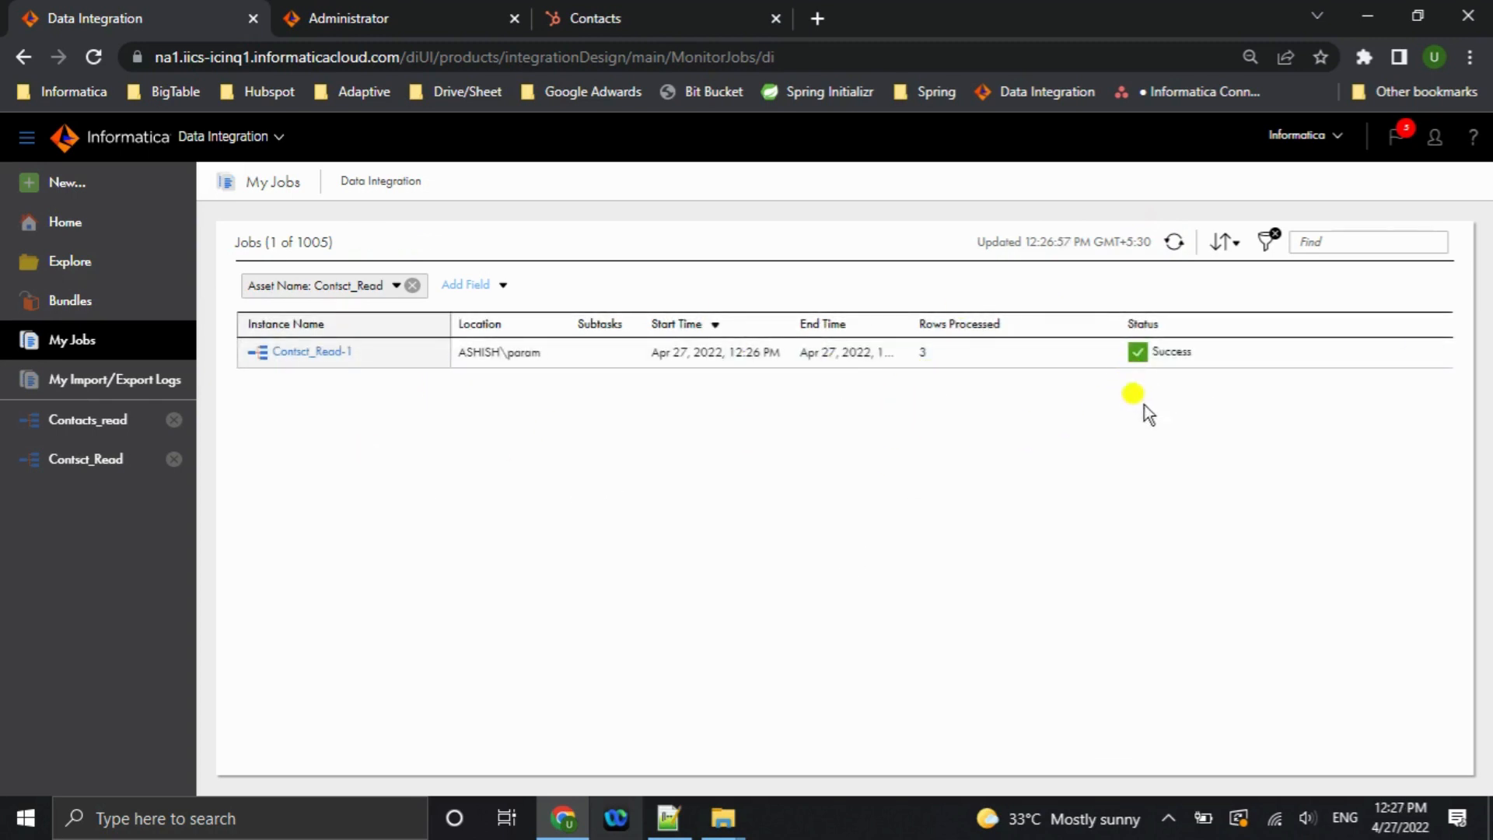
pyautogui.click(618, 19)
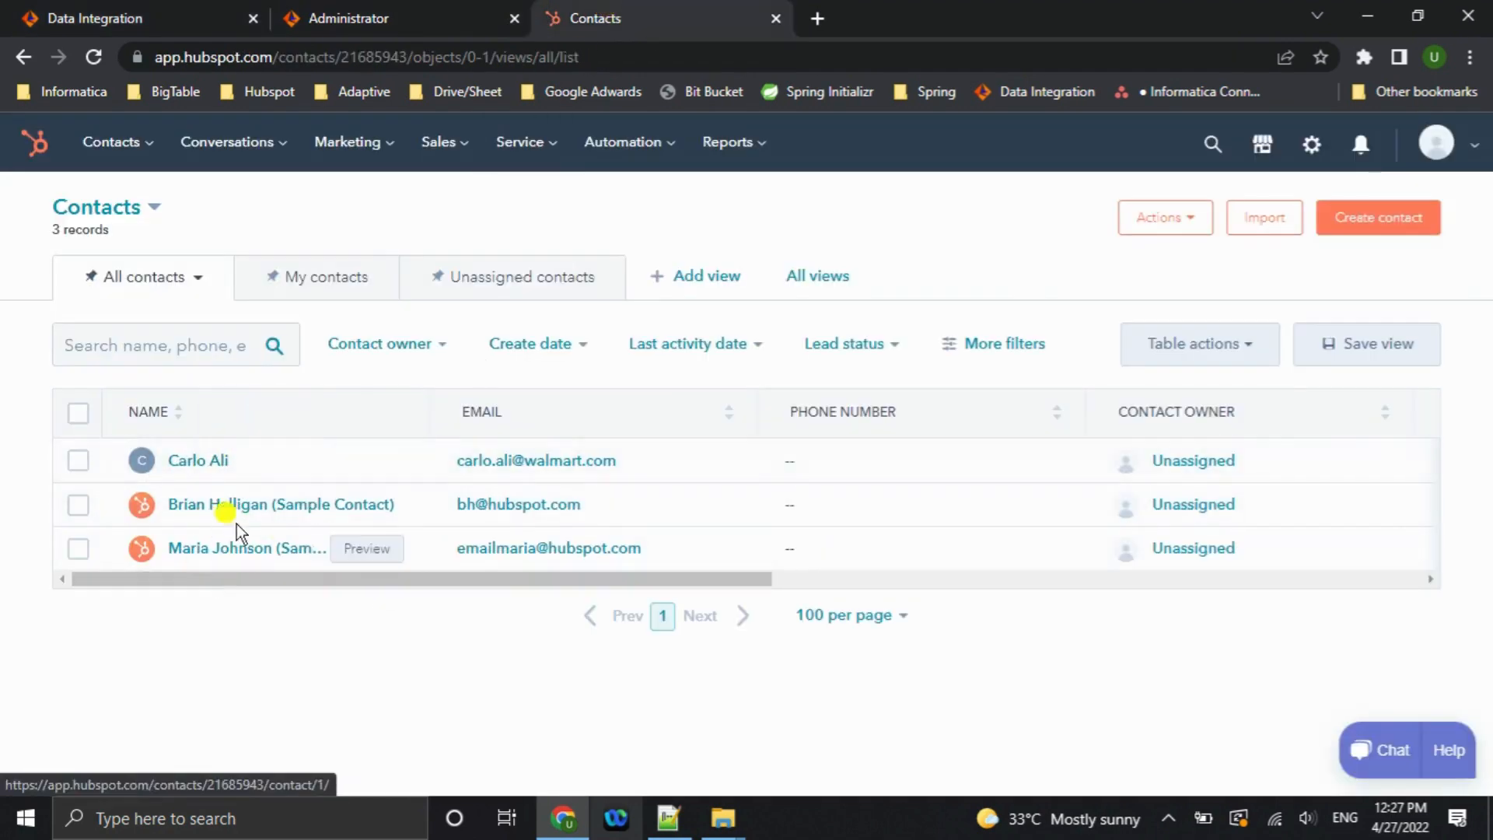
pyautogui.click(213, 4)
# Switch to the HubSpot folder in File Explorer and open ContacsRead.csv to examine the exported contacts.
pyautogui.moveTo(723, 818)
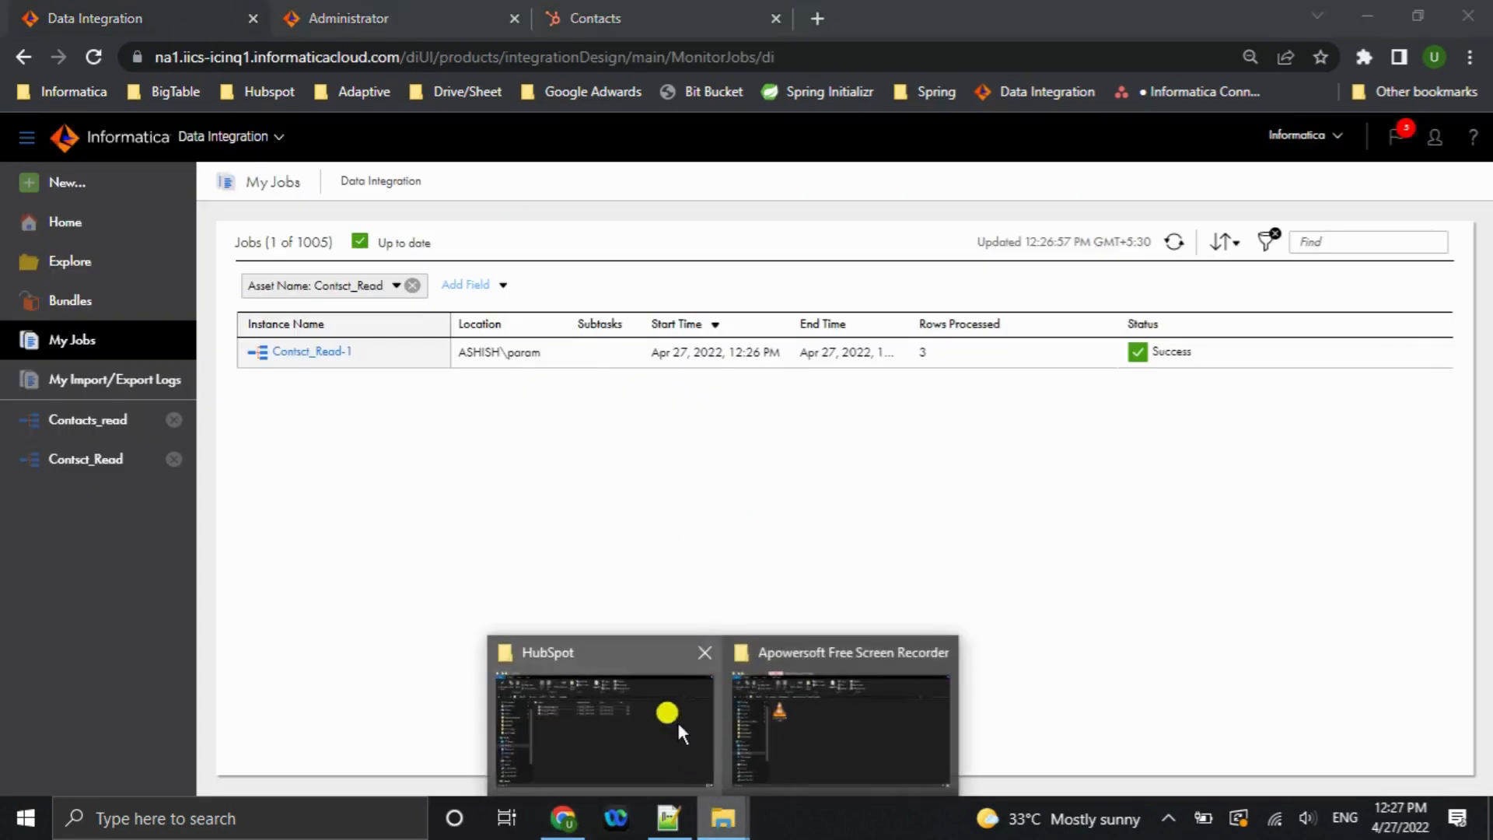
pyautogui.click(628, 705)
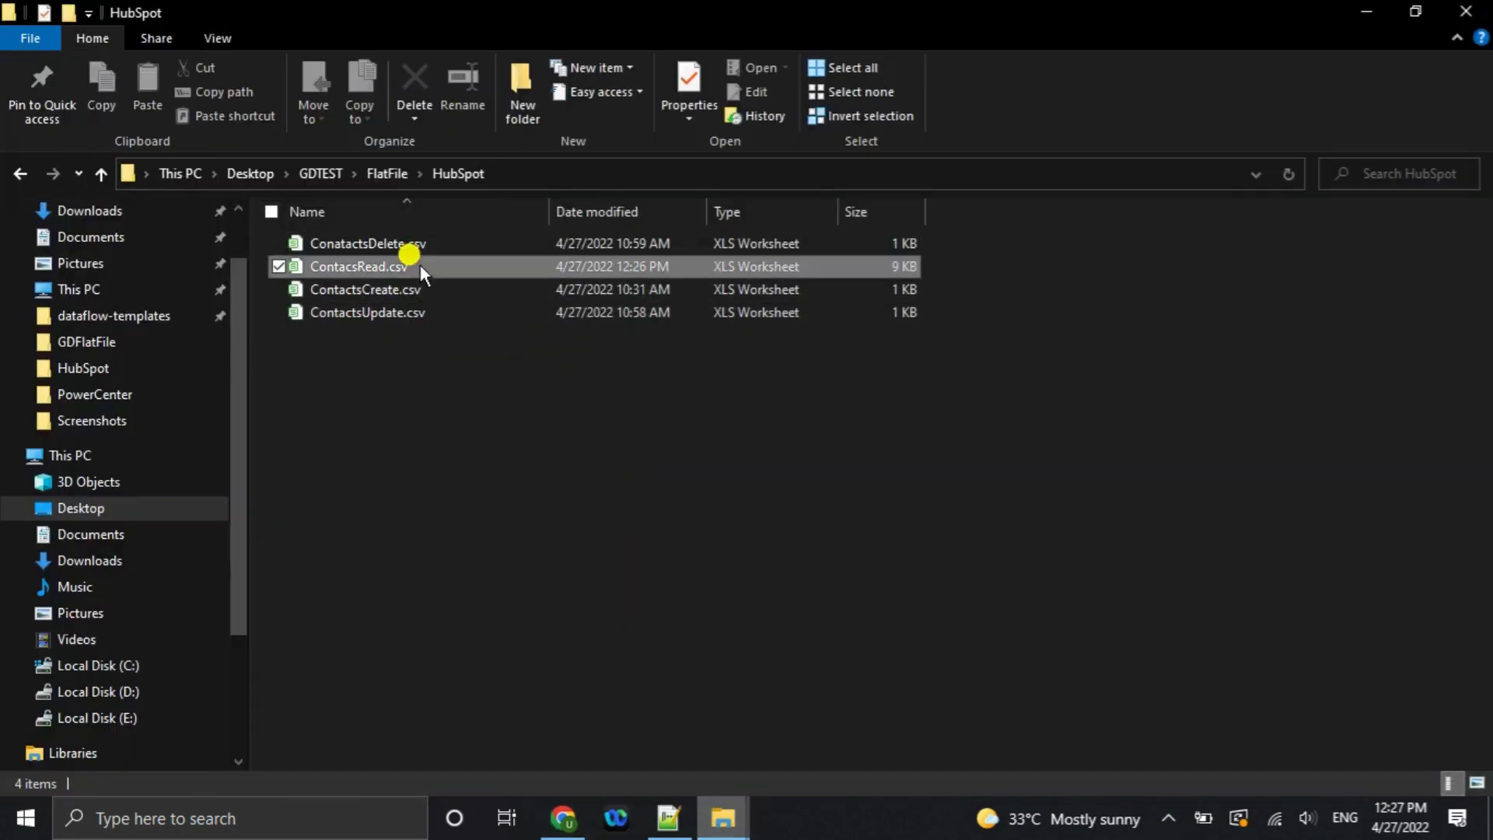
pyautogui.doubleClick(412, 268)
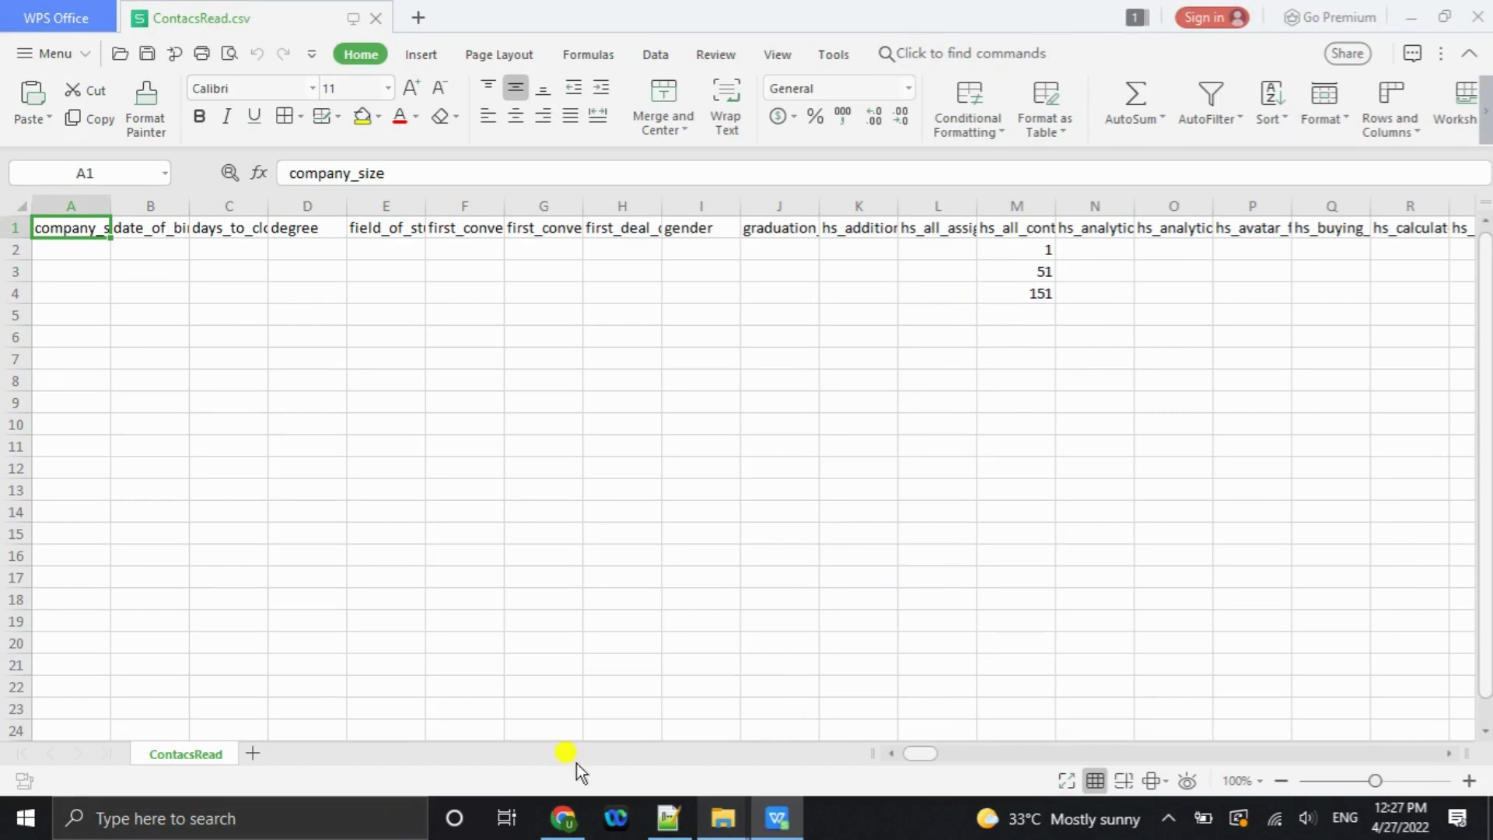
# Switch to Informatica Data Integration in Chrome and create a new blank mapping asset.
pyautogui.click(565, 817)
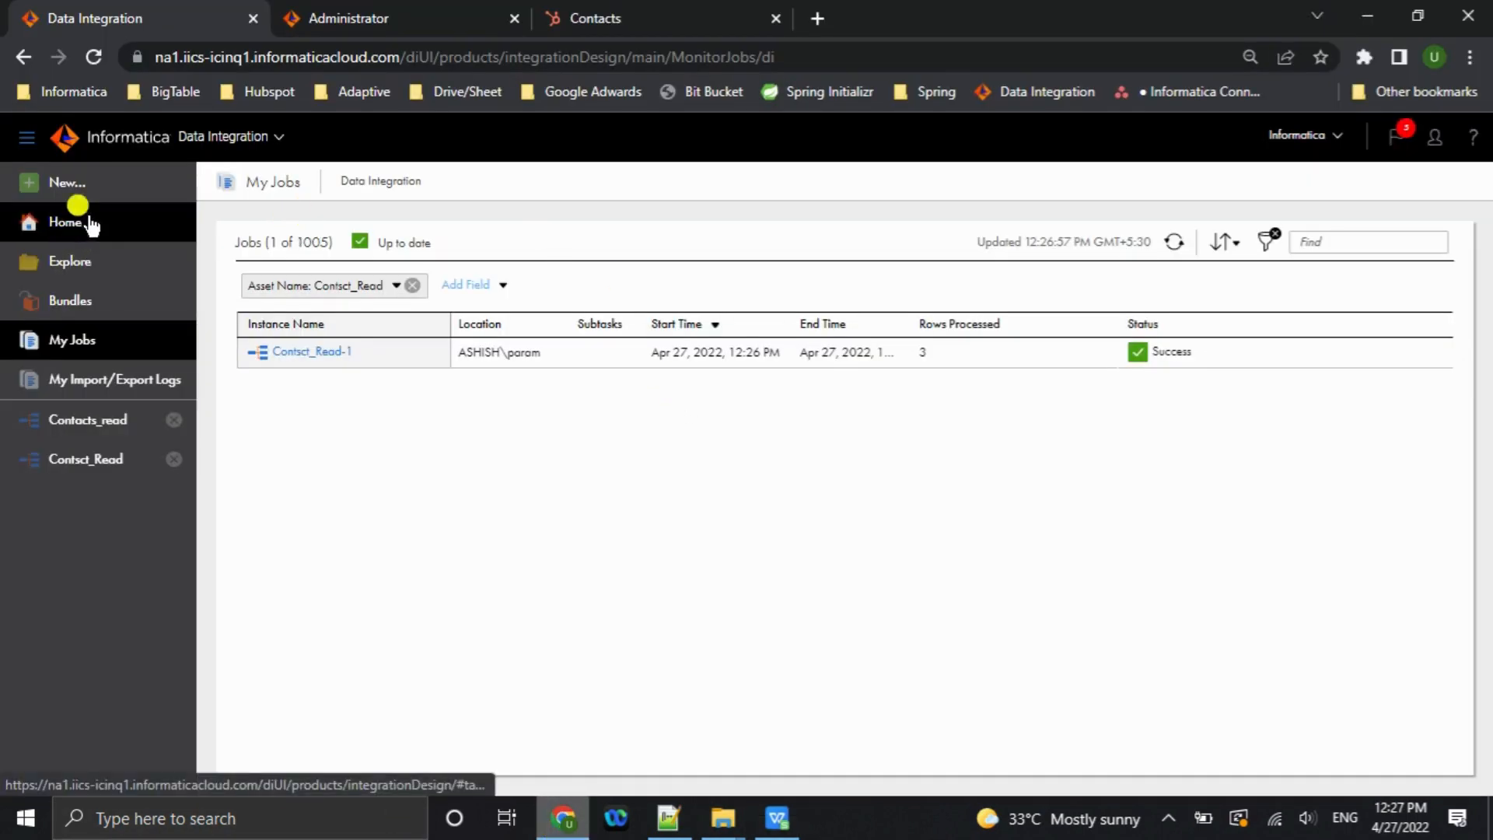
pyautogui.click(102, 189)
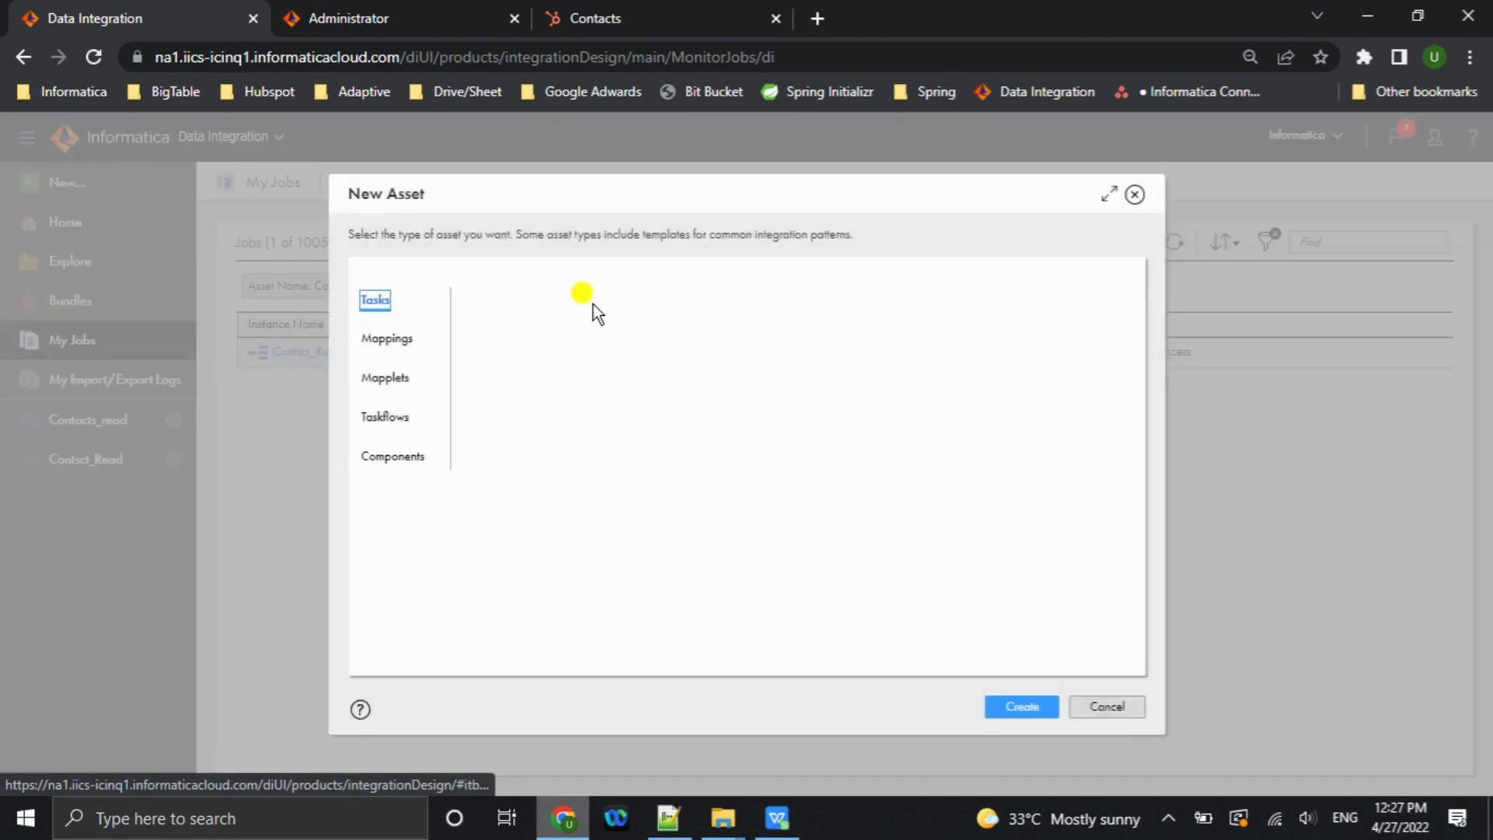
pyautogui.moveTo(655, 163); pyautogui.dragTo(651, 146)
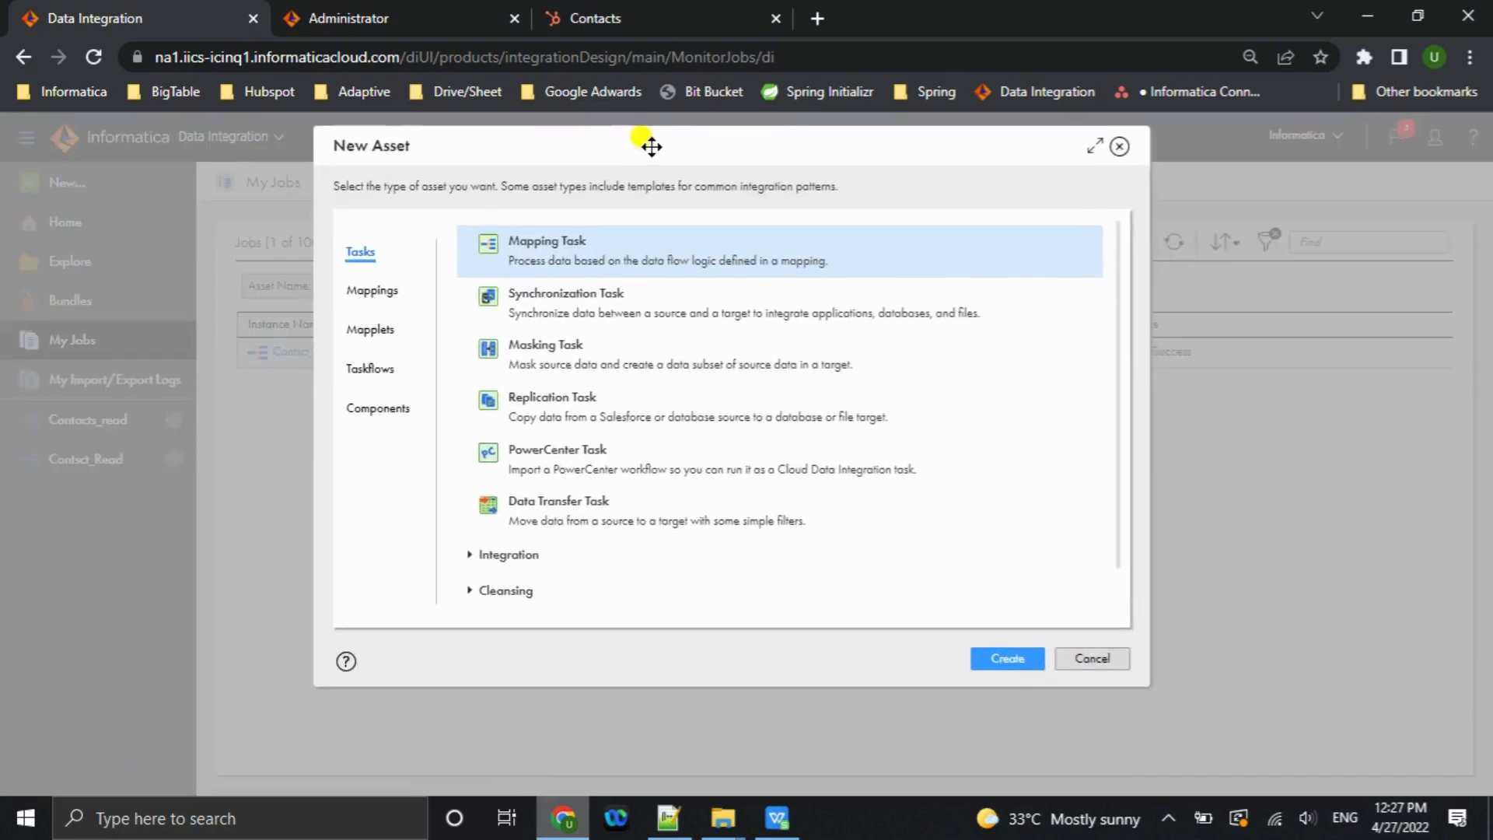
pyautogui.click(383, 293)
pyautogui.click(1008, 668)
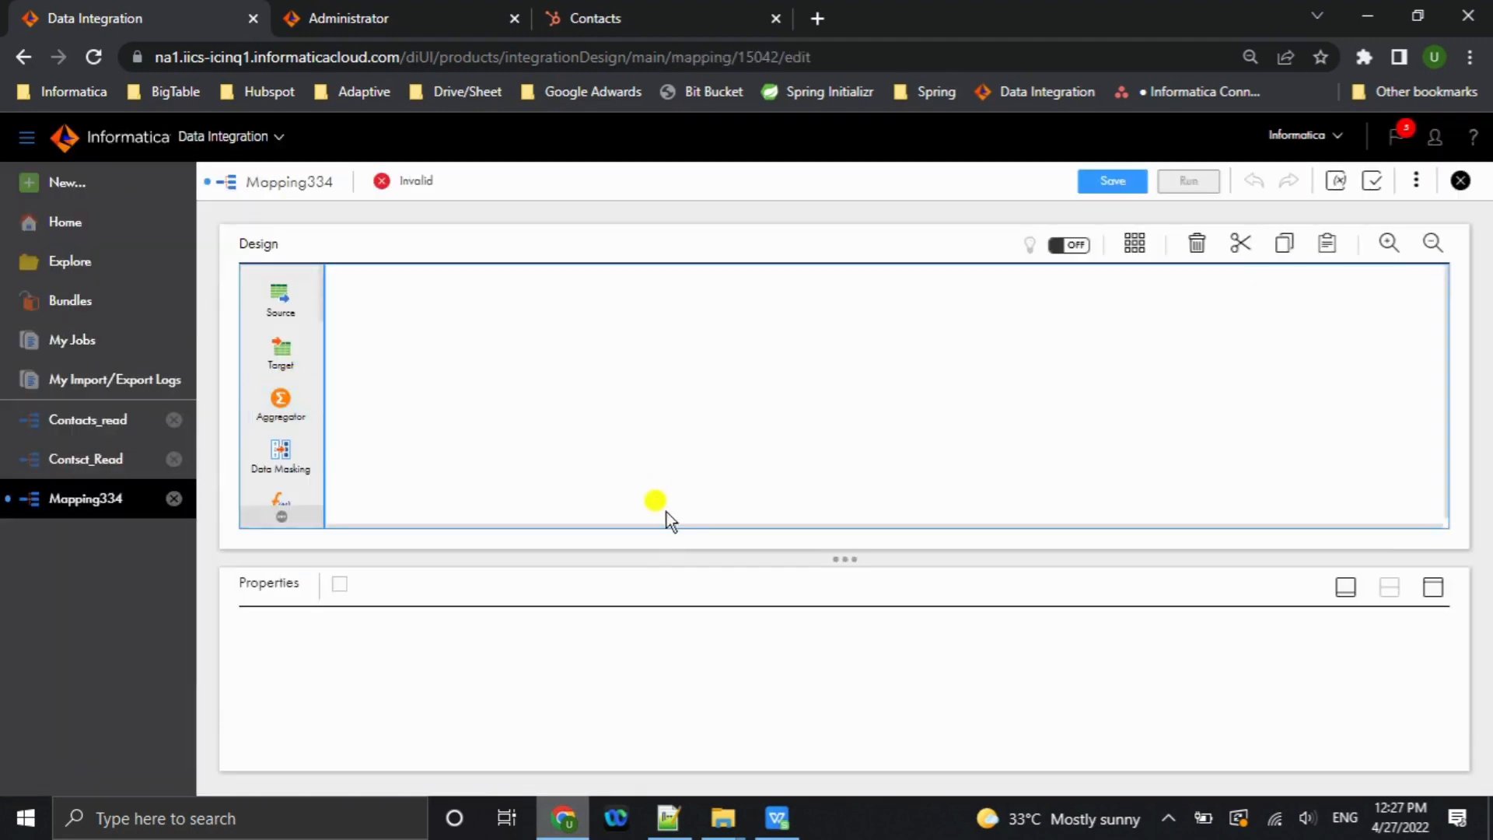
# Name the new mapping Conatcts_Insert.
pyautogui.moveTo(636, 559); pyautogui.dragTo(622, 492)
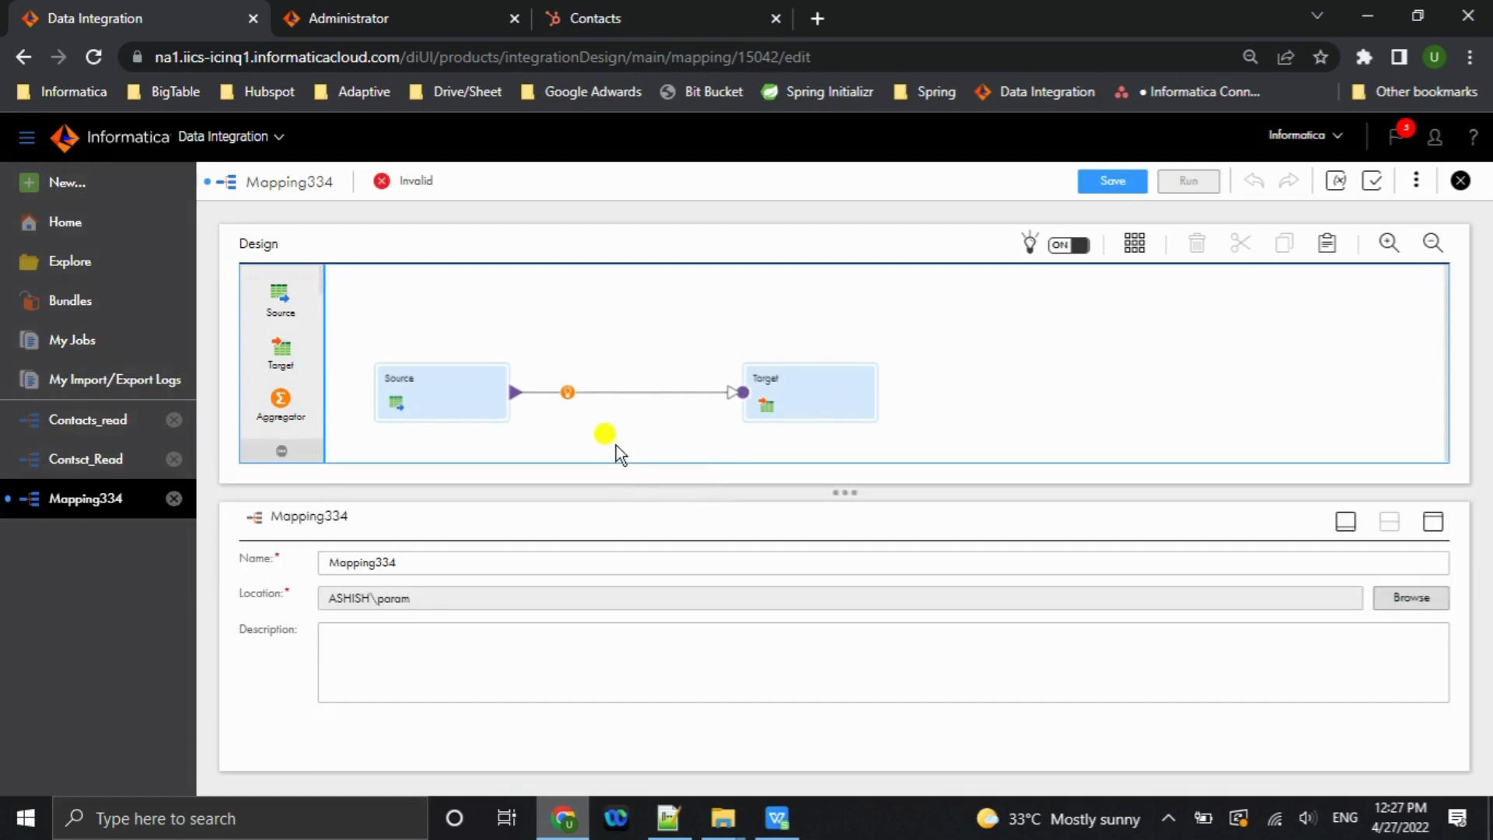
pyautogui.moveTo(412, 563); pyautogui.dragTo(314, 564)
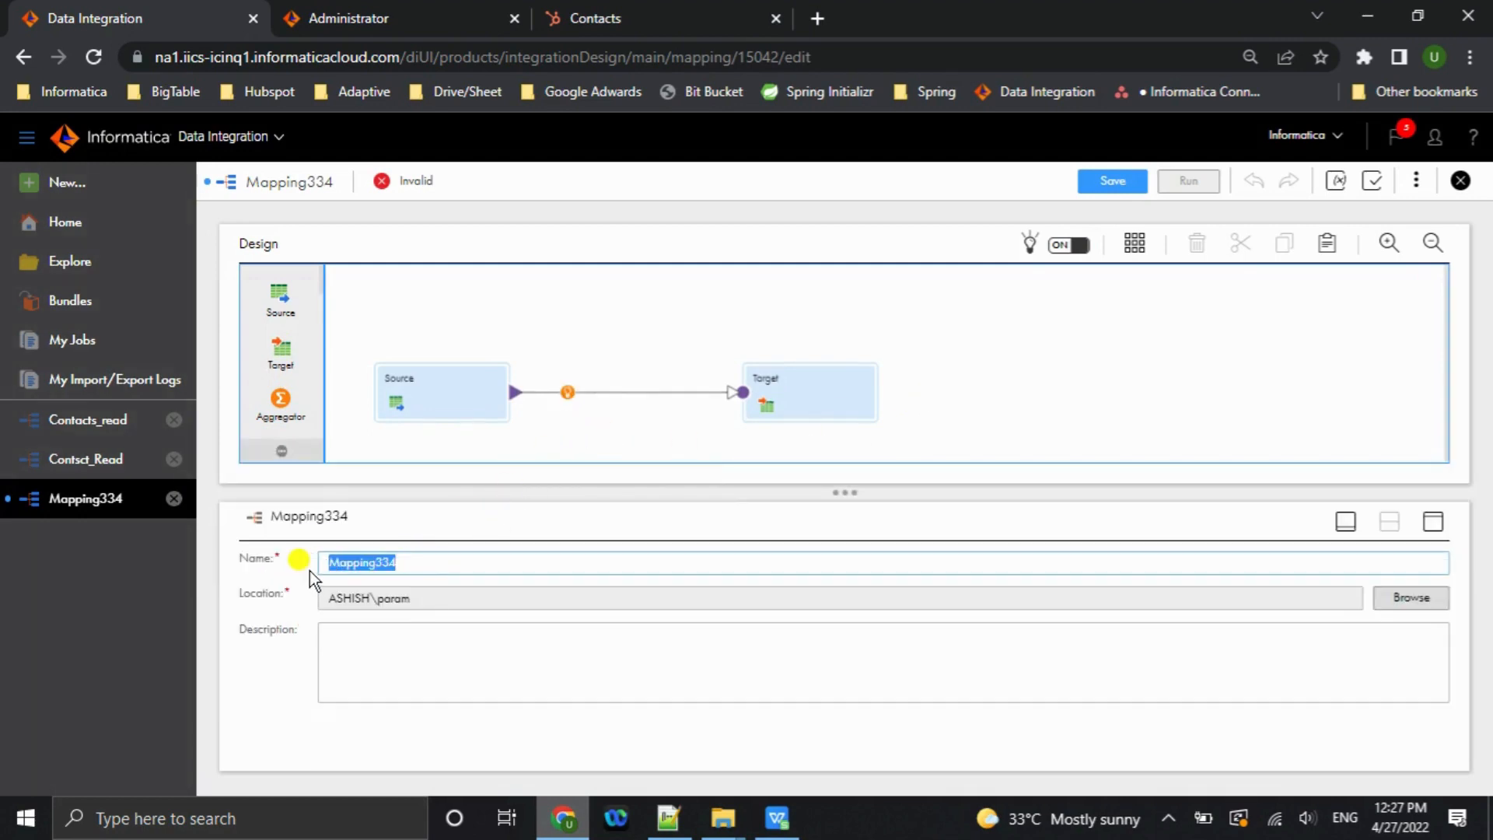
pyautogui.press('BackSpace')
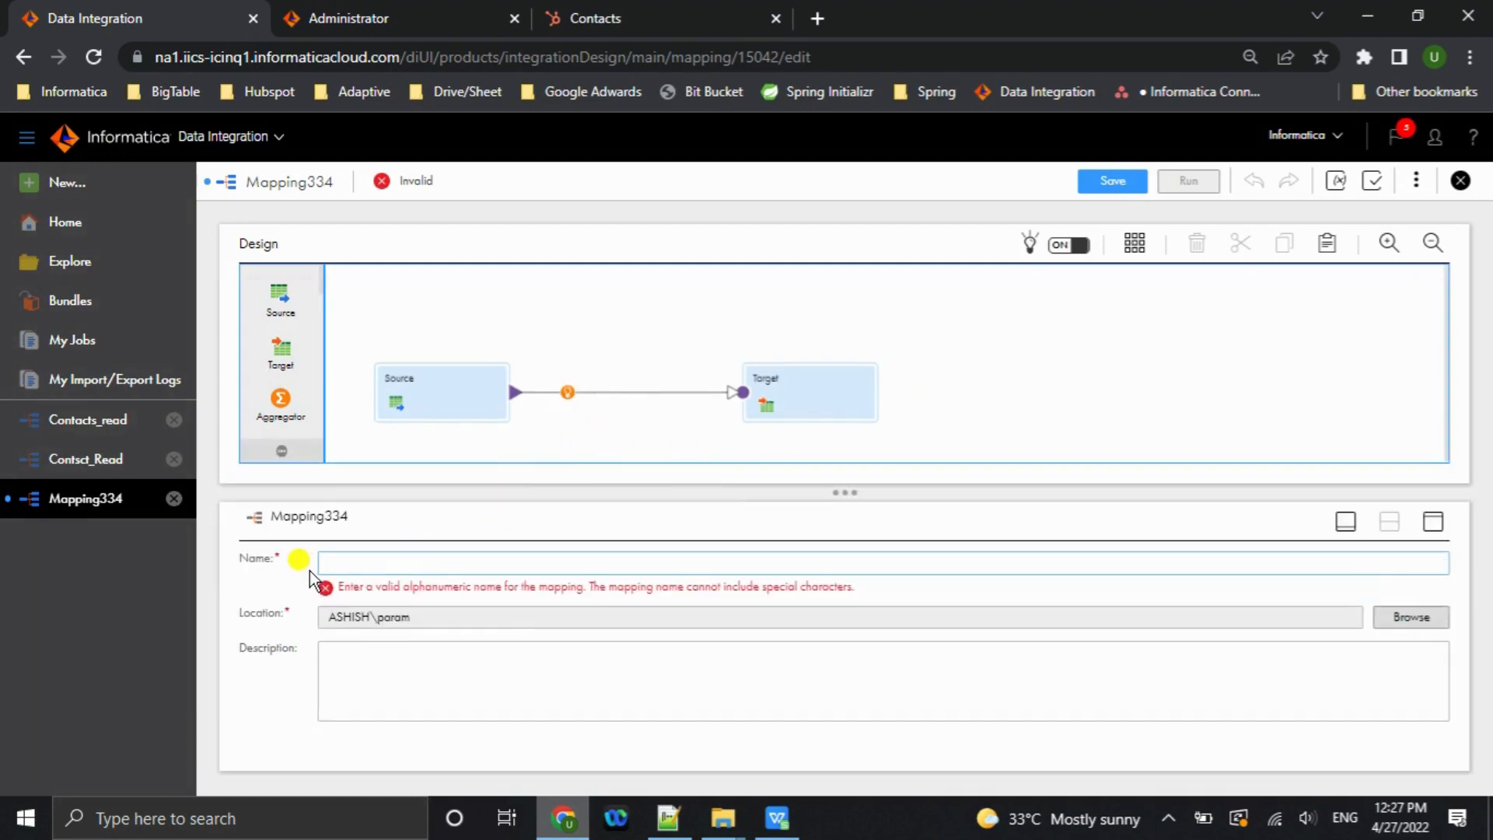
pyautogui.write('Conatcts_')
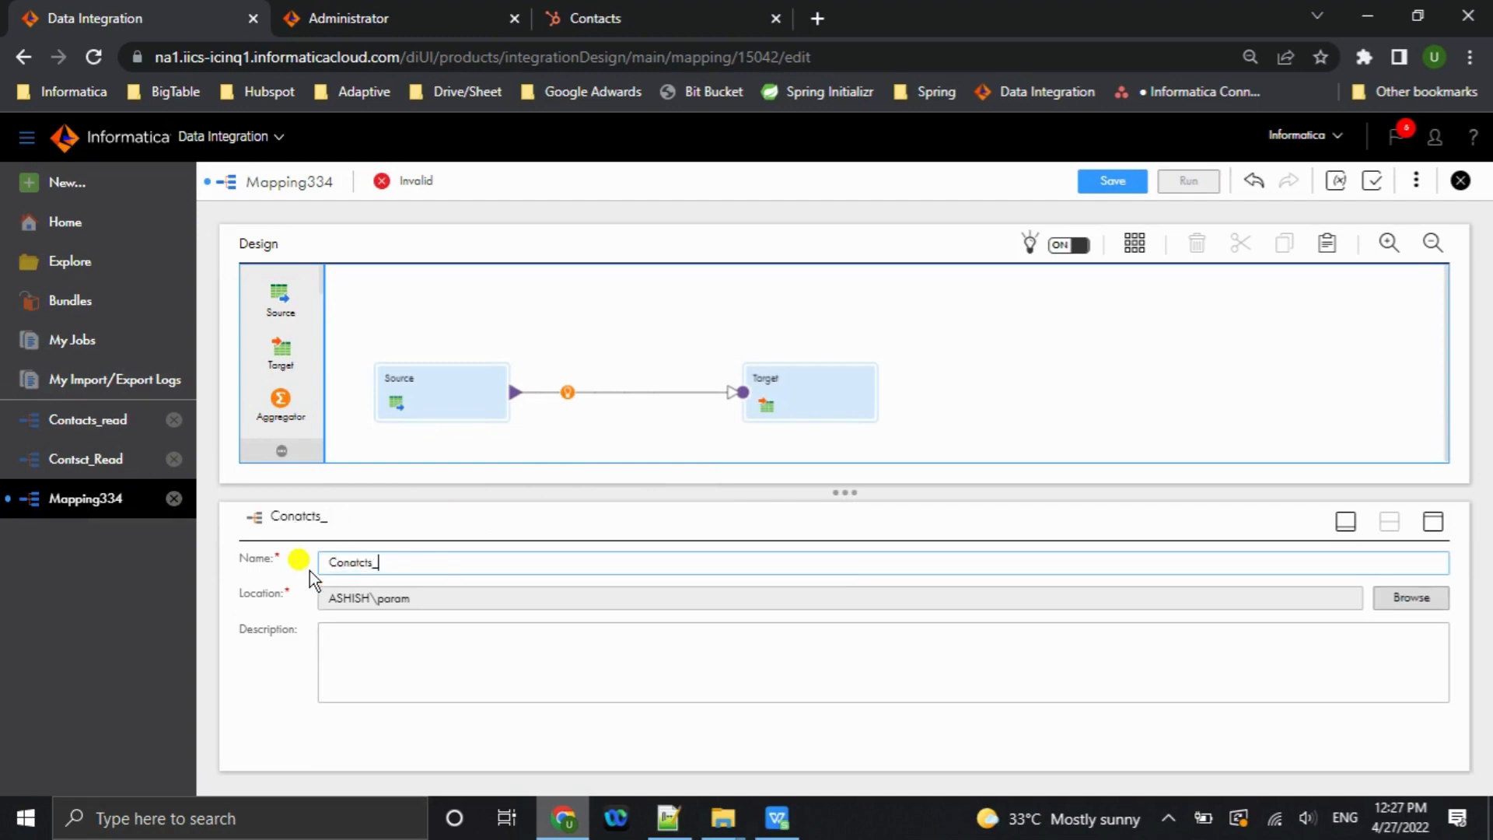
pyautogui.write('Insert')
pyautogui.click(1015, 362)
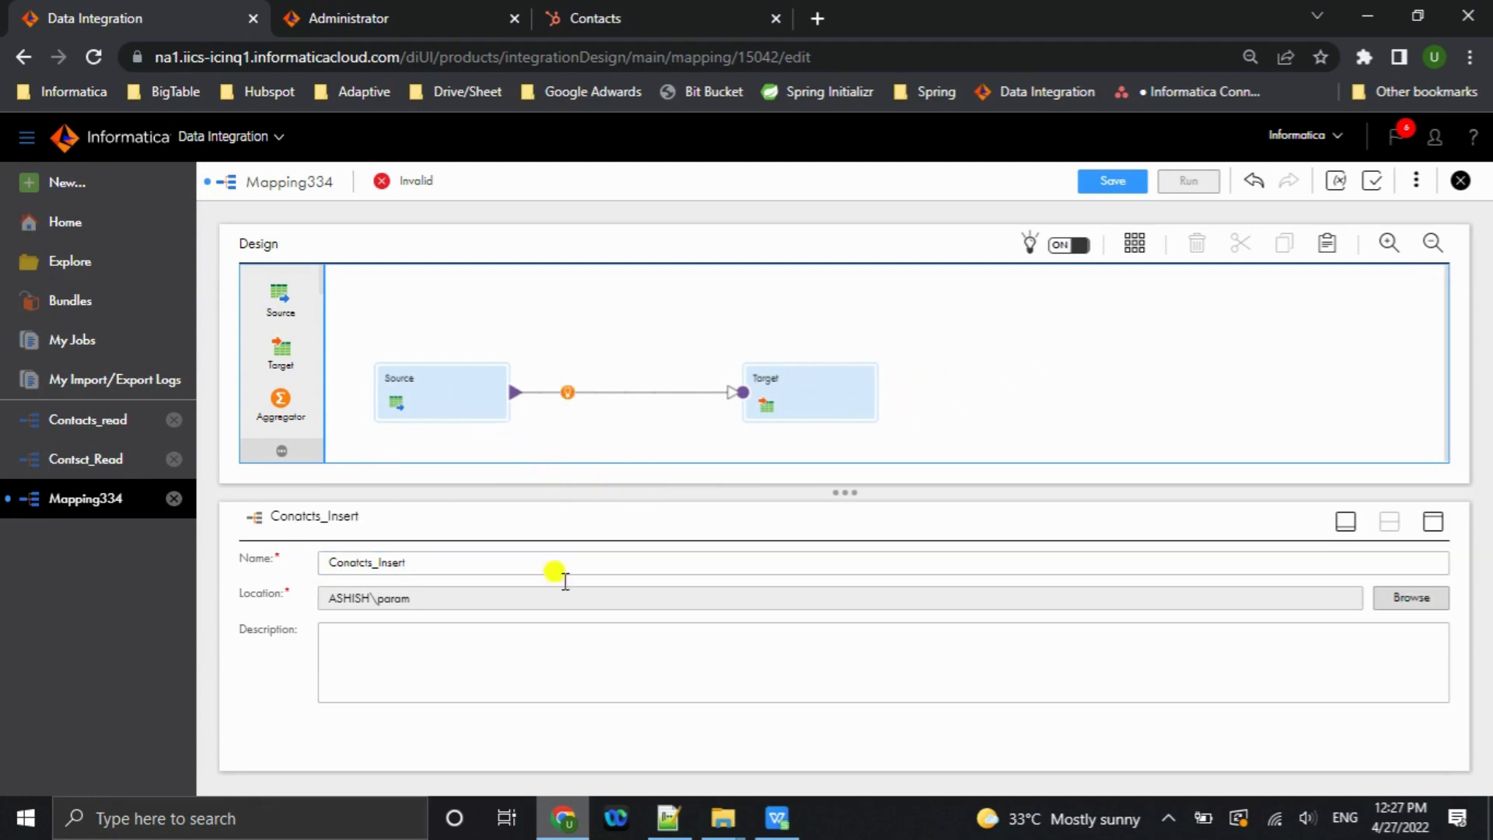
# Switch to the HubSpot folder in File Explorer, open ContactsCreate.csv to examine its columns and contacts, and close it without saving.
pyautogui.click(727, 819)
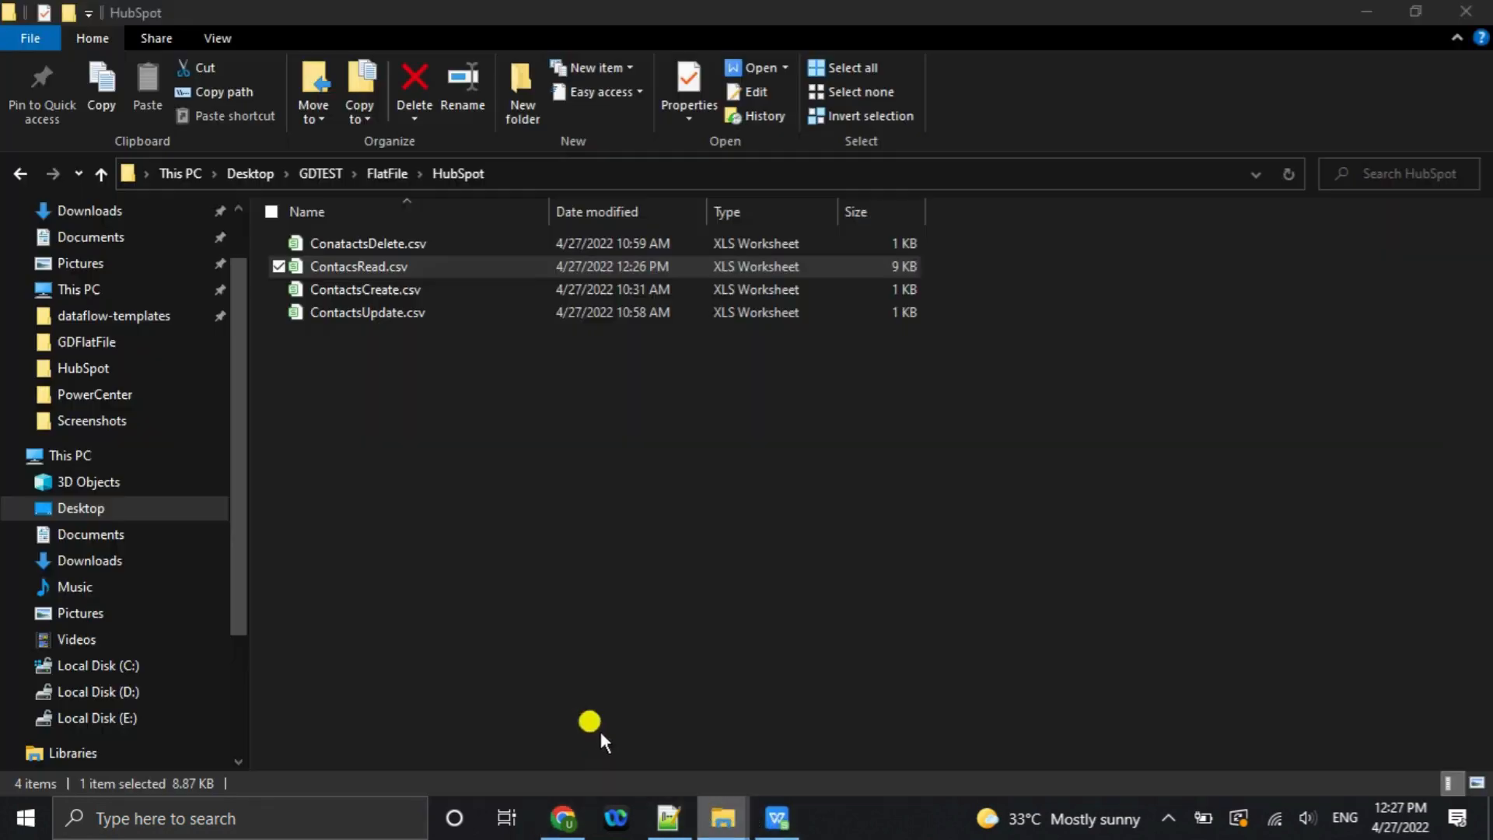
pyautogui.click(418, 289)
pyautogui.doubleClick(417, 289)
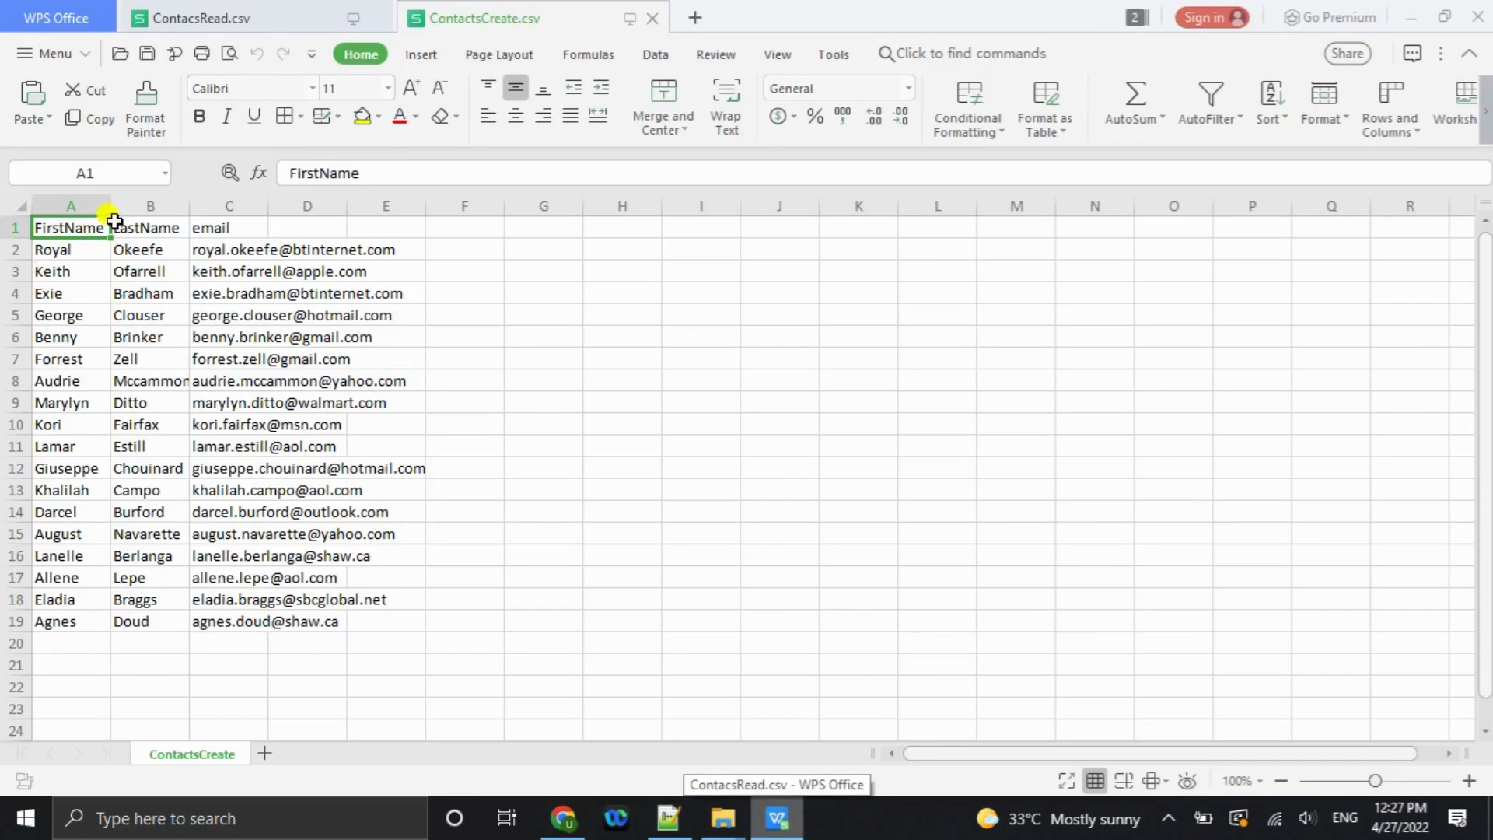
pyautogui.moveTo(110, 205); pyautogui.dragTo(148, 205)
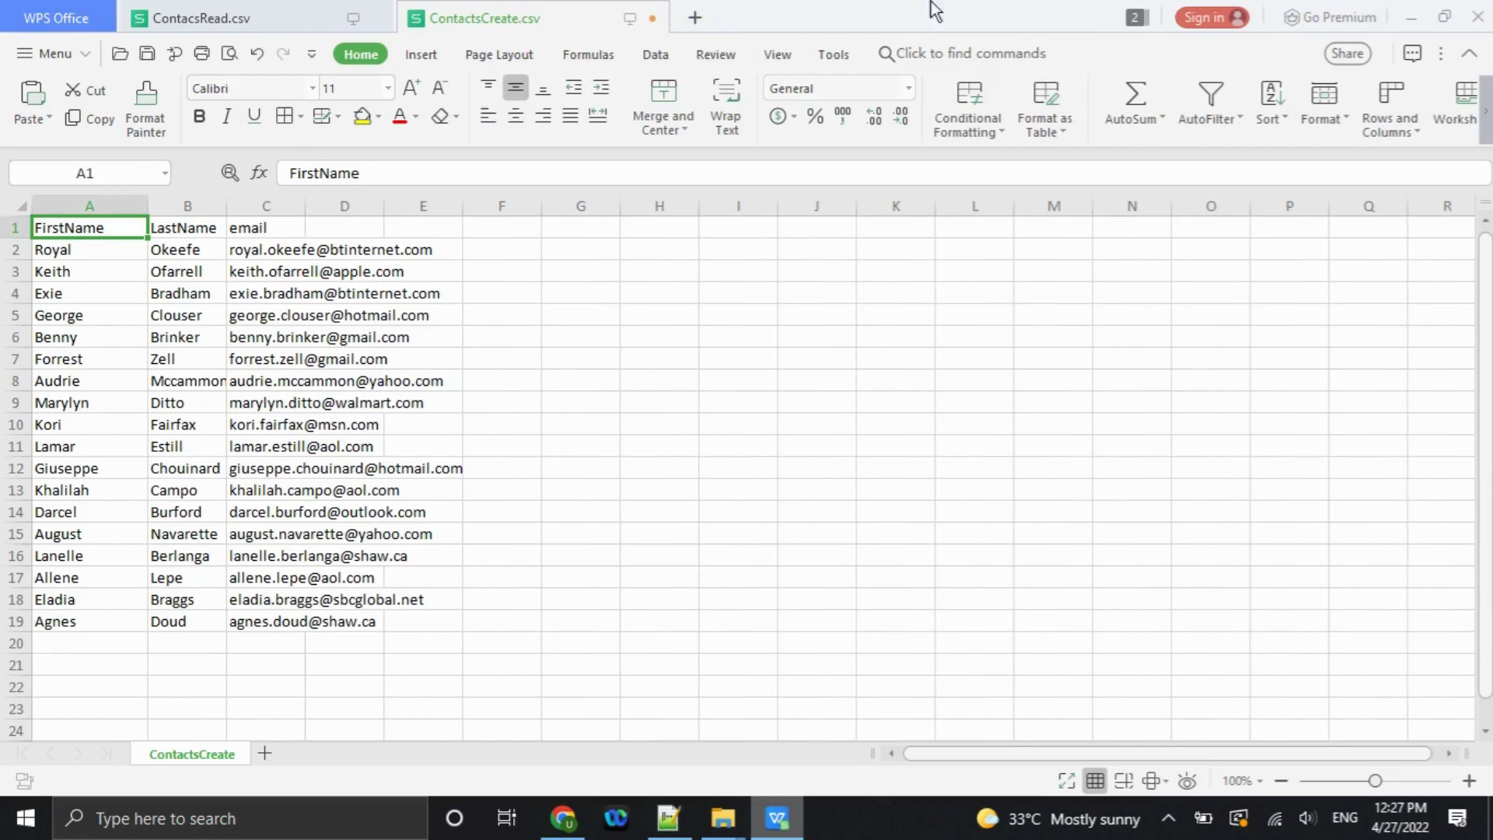
pyautogui.click(1478, 13)
pyautogui.click(753, 443)
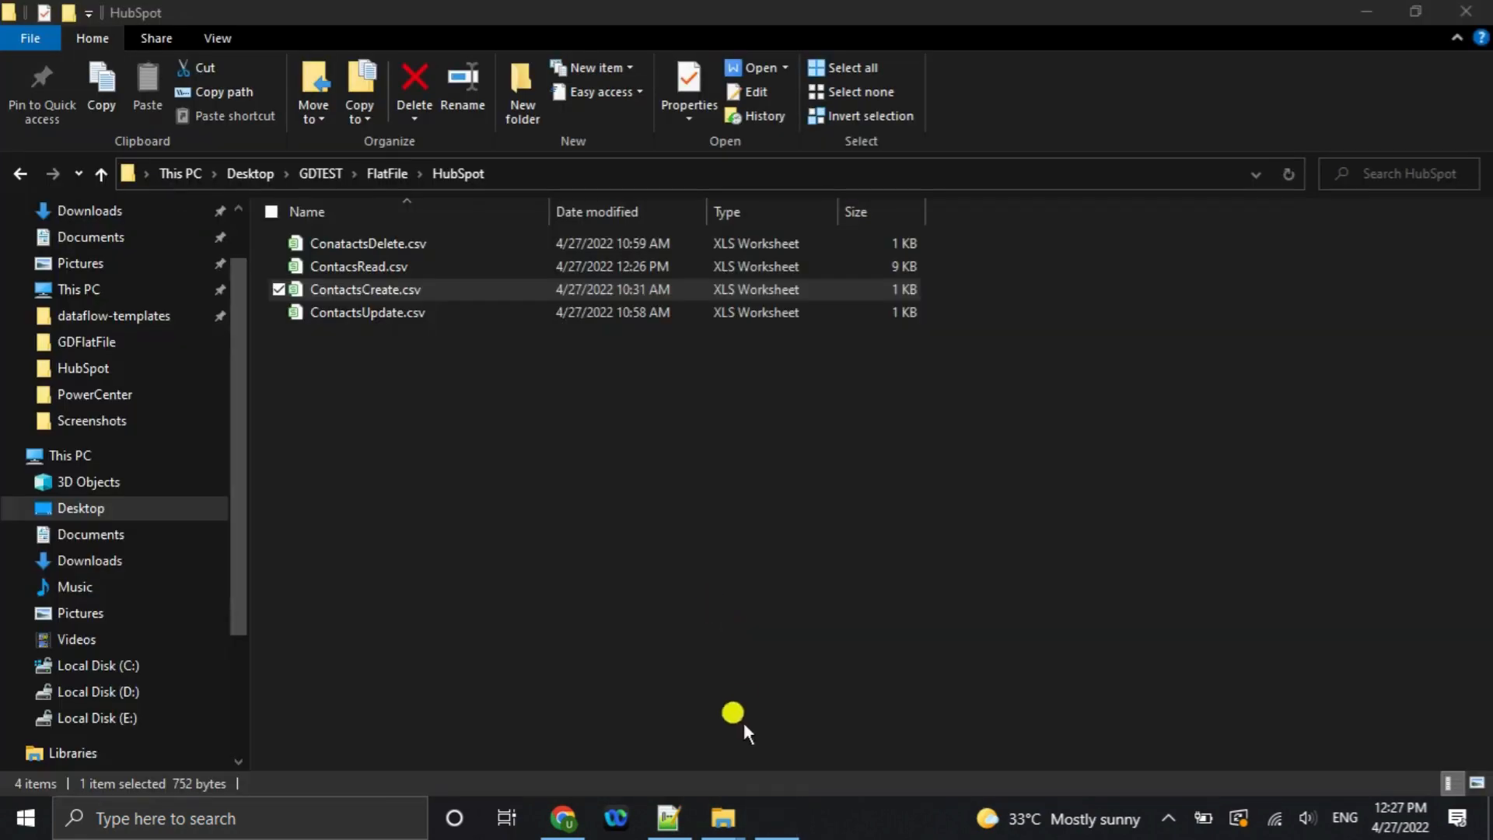
# Switch back to Informatica in Chrome and set the Source transformation's connection to HubSpot_FlatFile_Connection (Flat File).
pyautogui.click(562, 817)
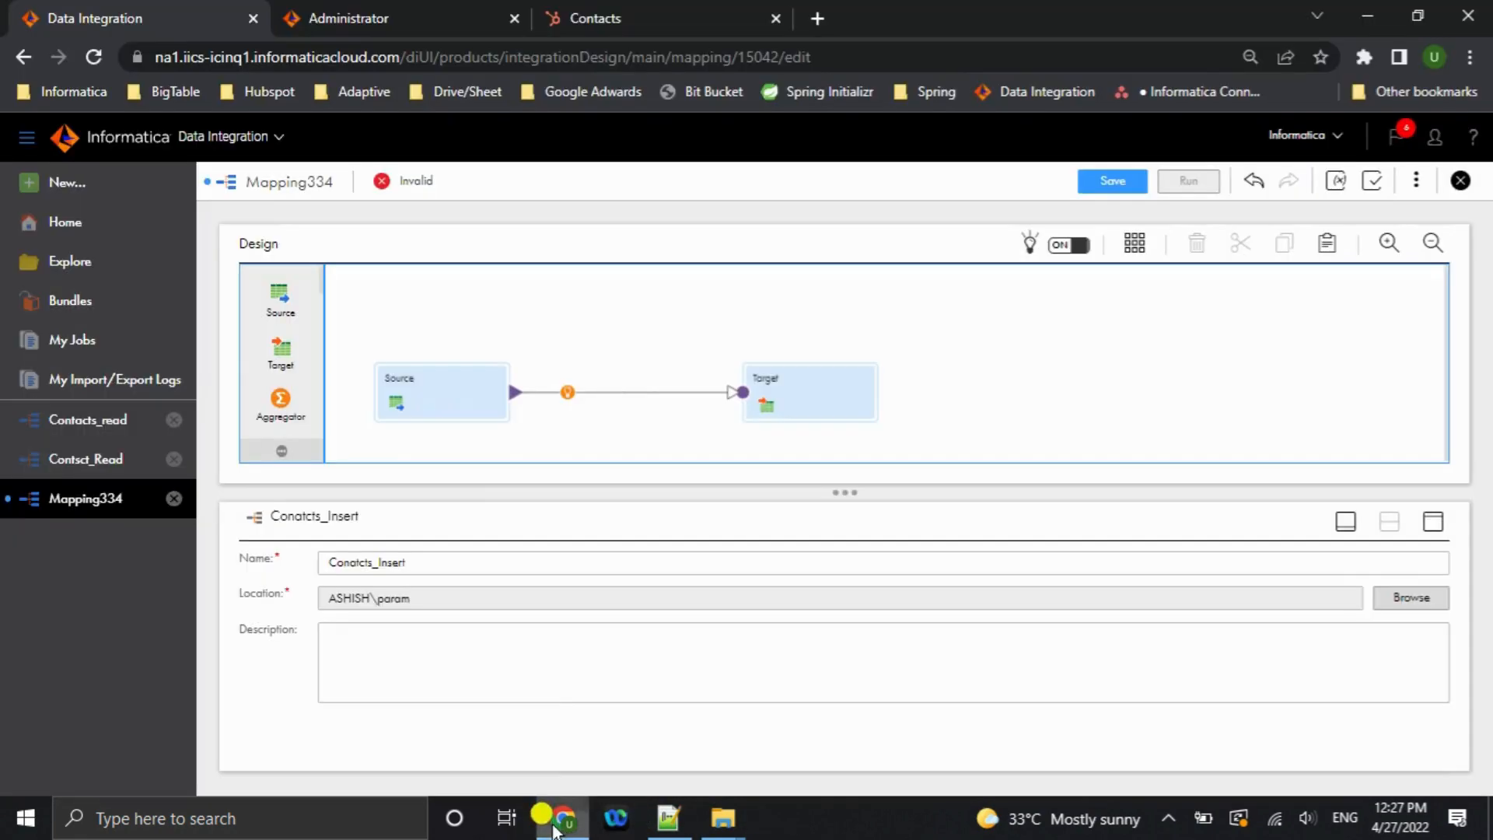
pyautogui.click(431, 381)
pyautogui.click(258, 609)
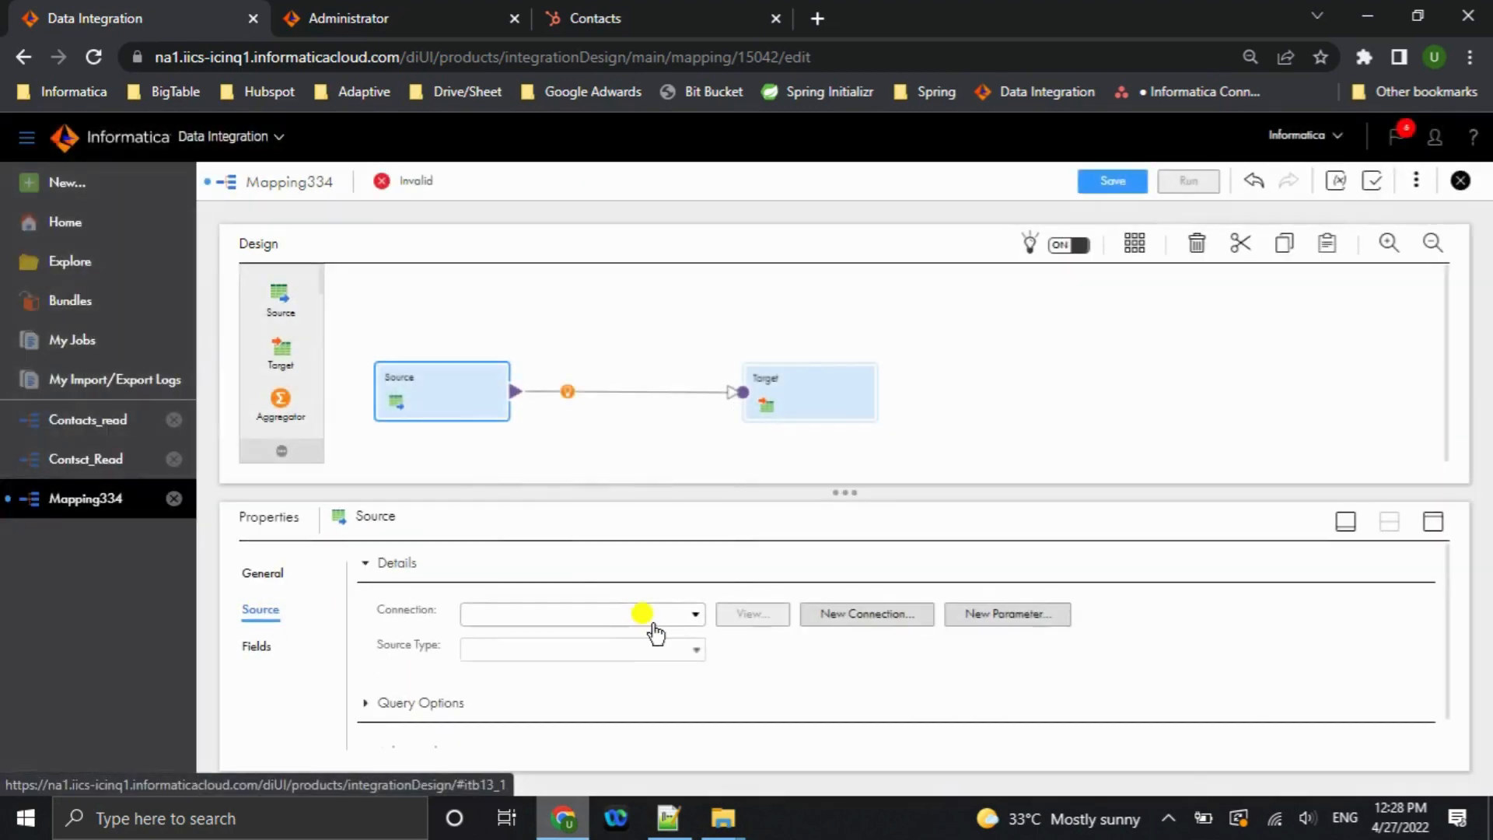
pyautogui.click(652, 624)
pyautogui.write('H')
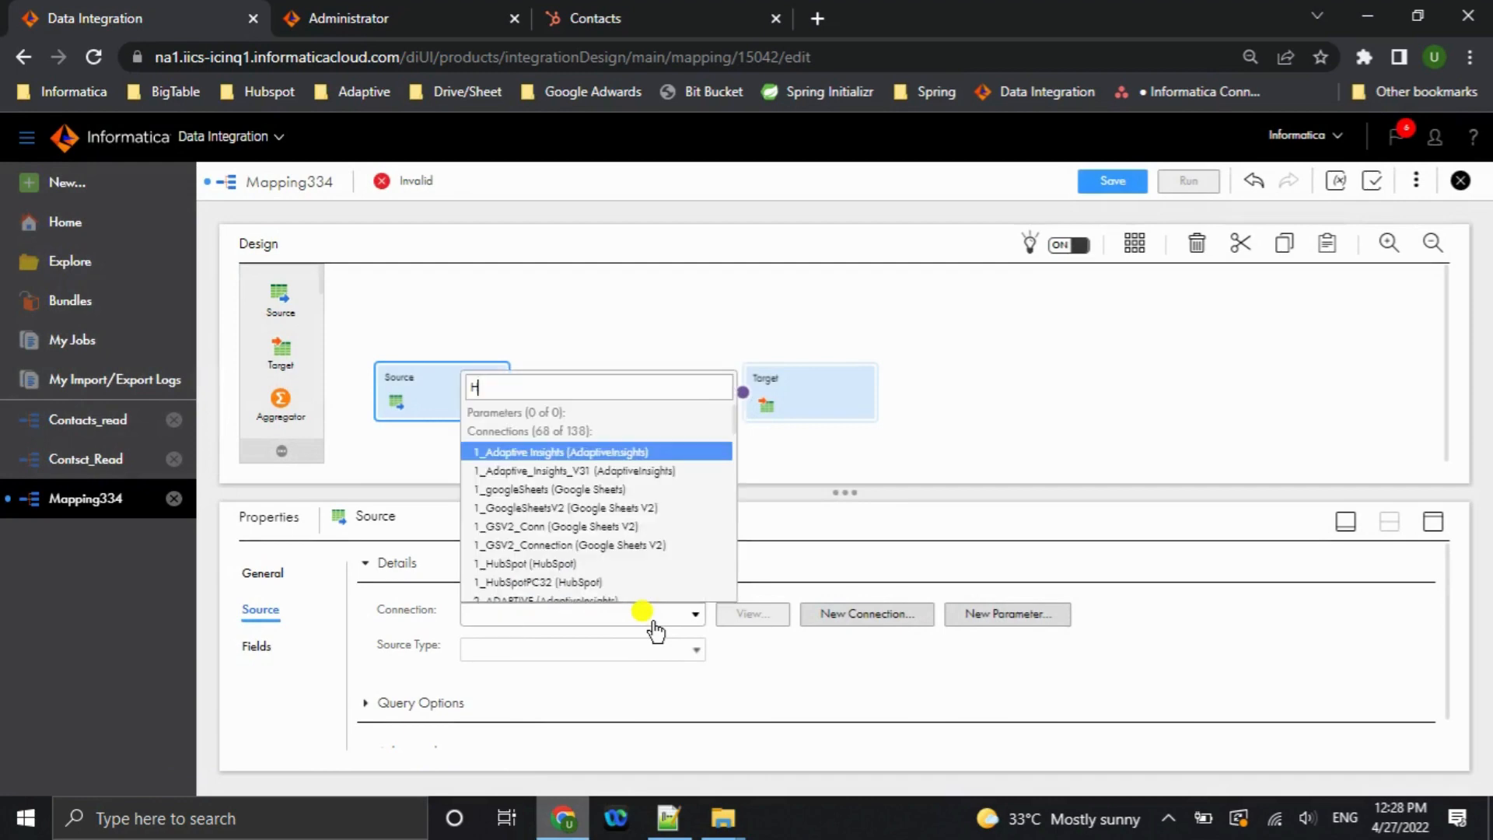
pyautogui.write('ubspot')
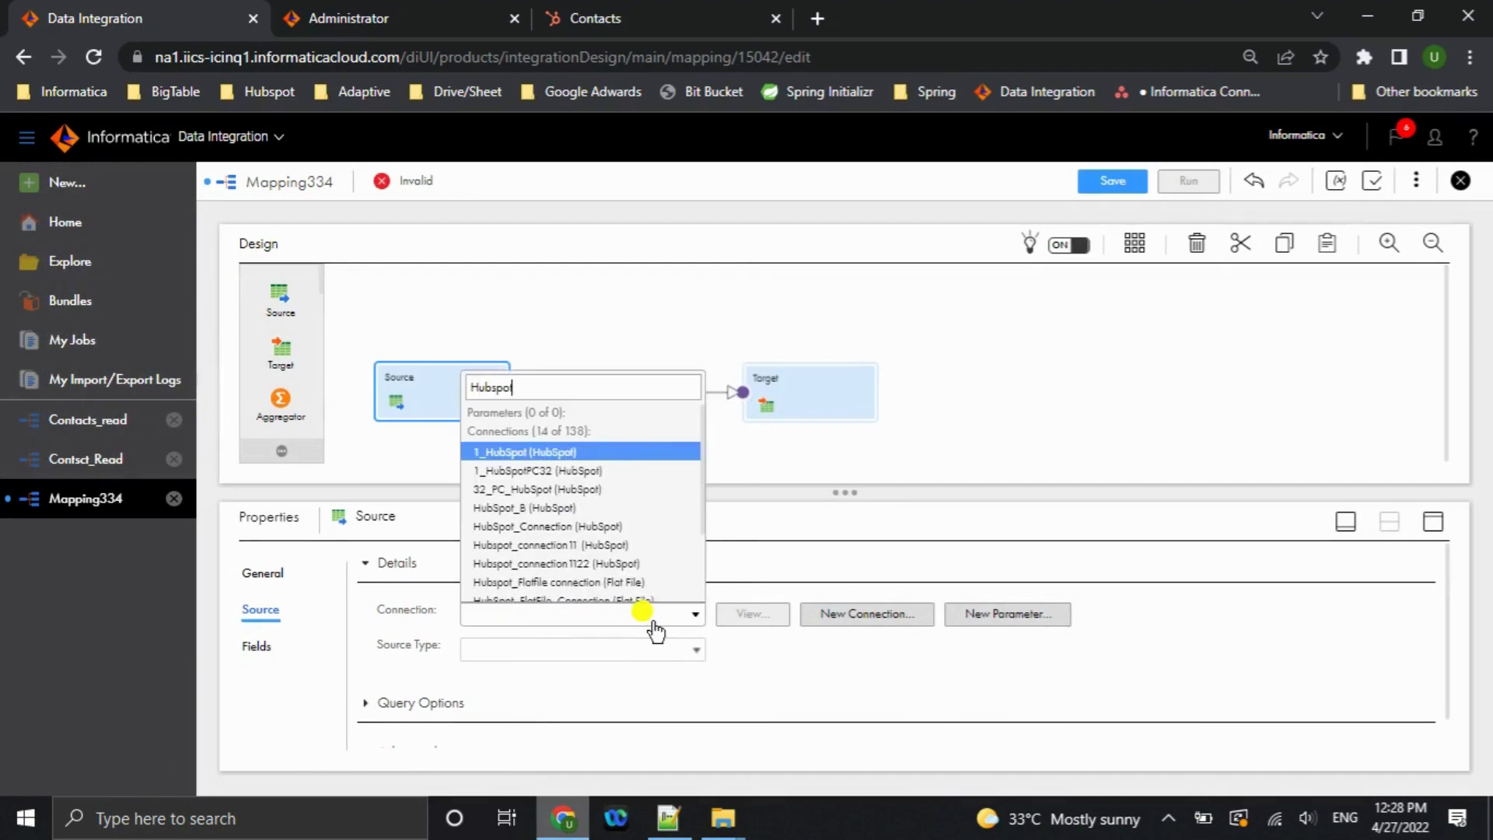
pyautogui.write('_f')
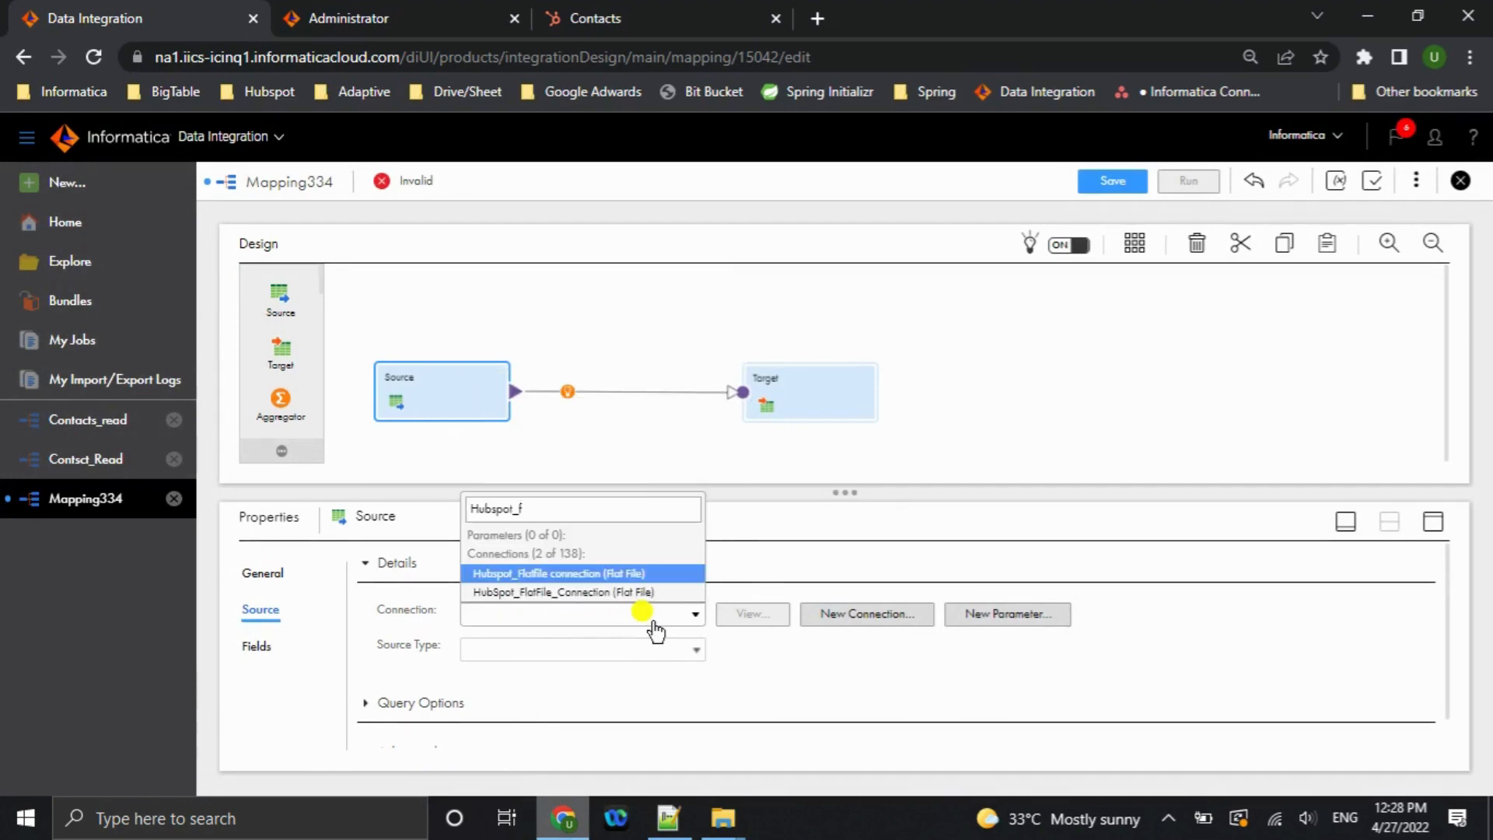
pyautogui.press('Down')
pyautogui.press('Return')
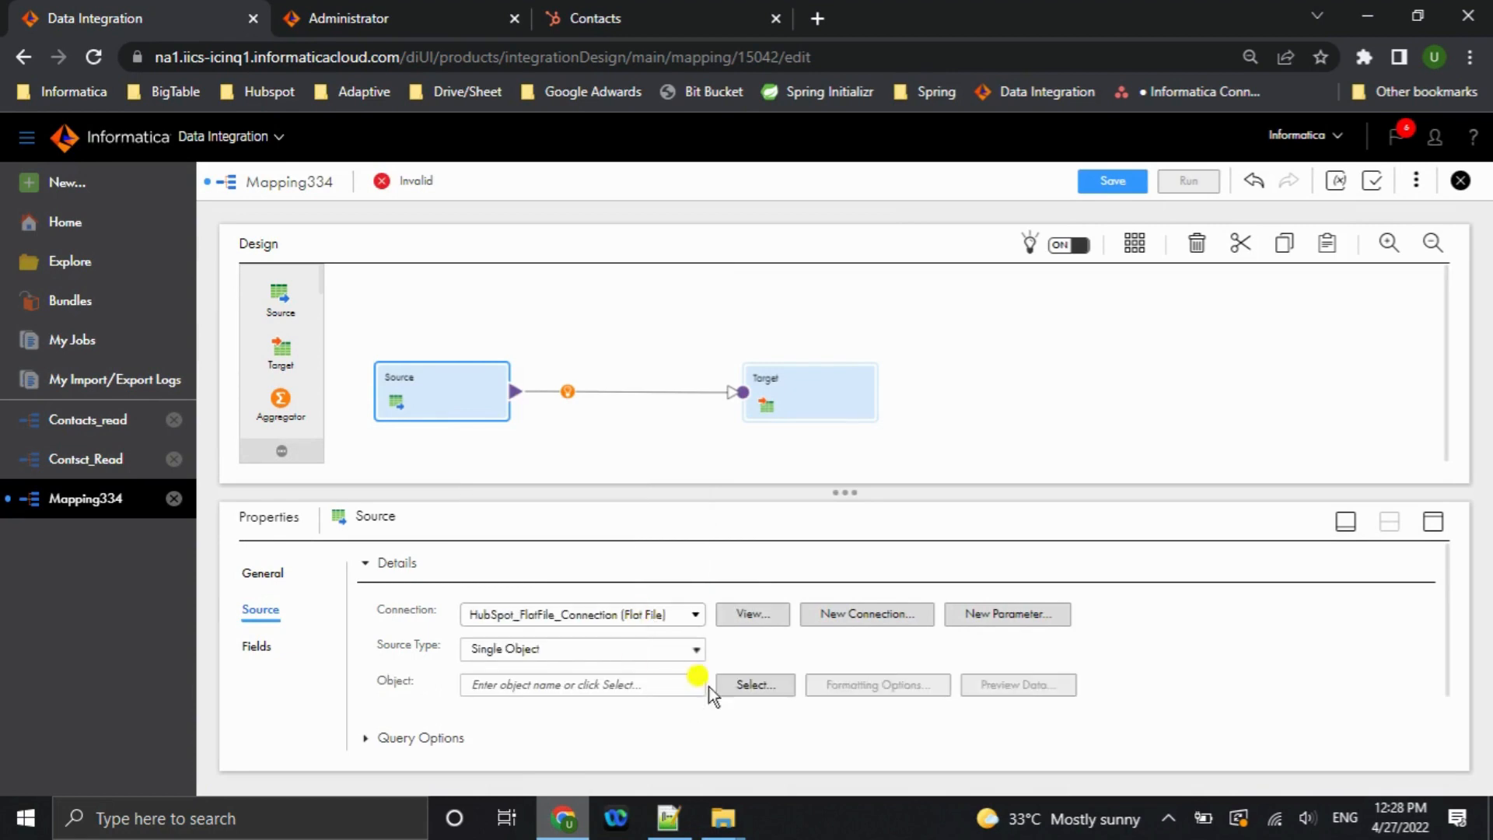
# Choose ContactsCreate.csv as the object of the Source transformation.
pyautogui.click(759, 685)
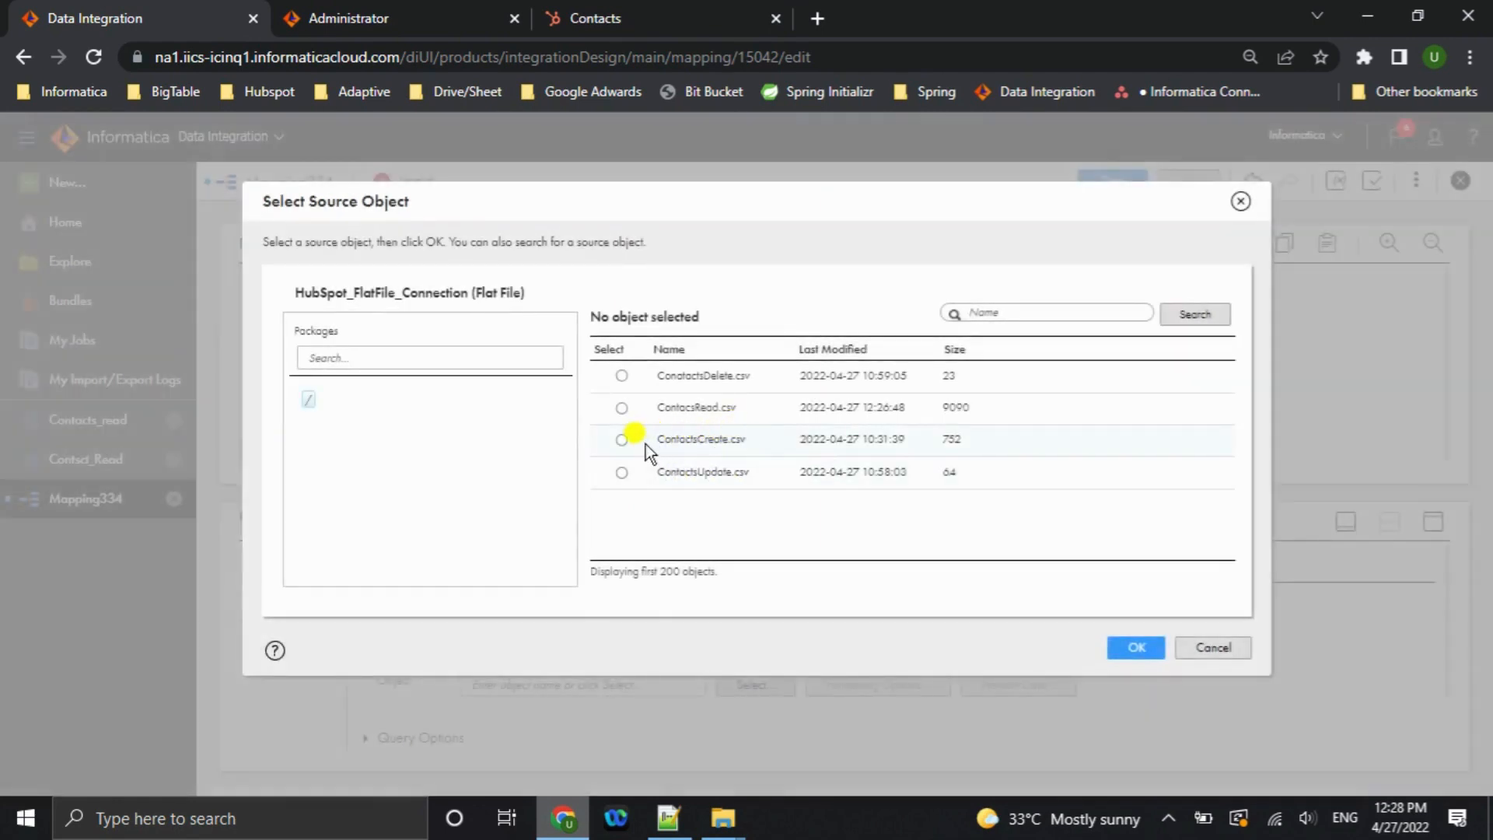
pyautogui.click(621, 440)
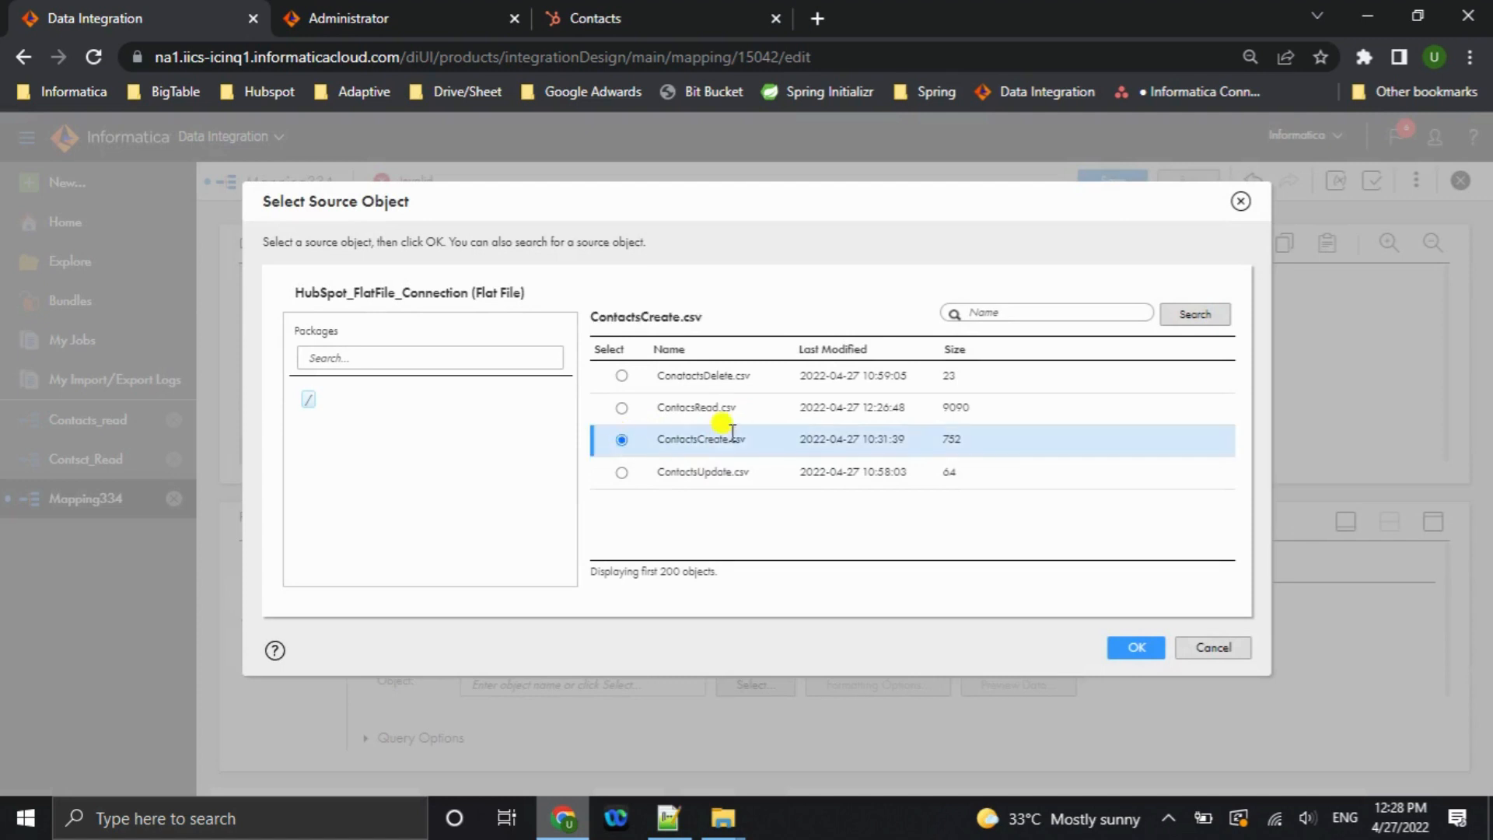
pyautogui.click(1135, 650)
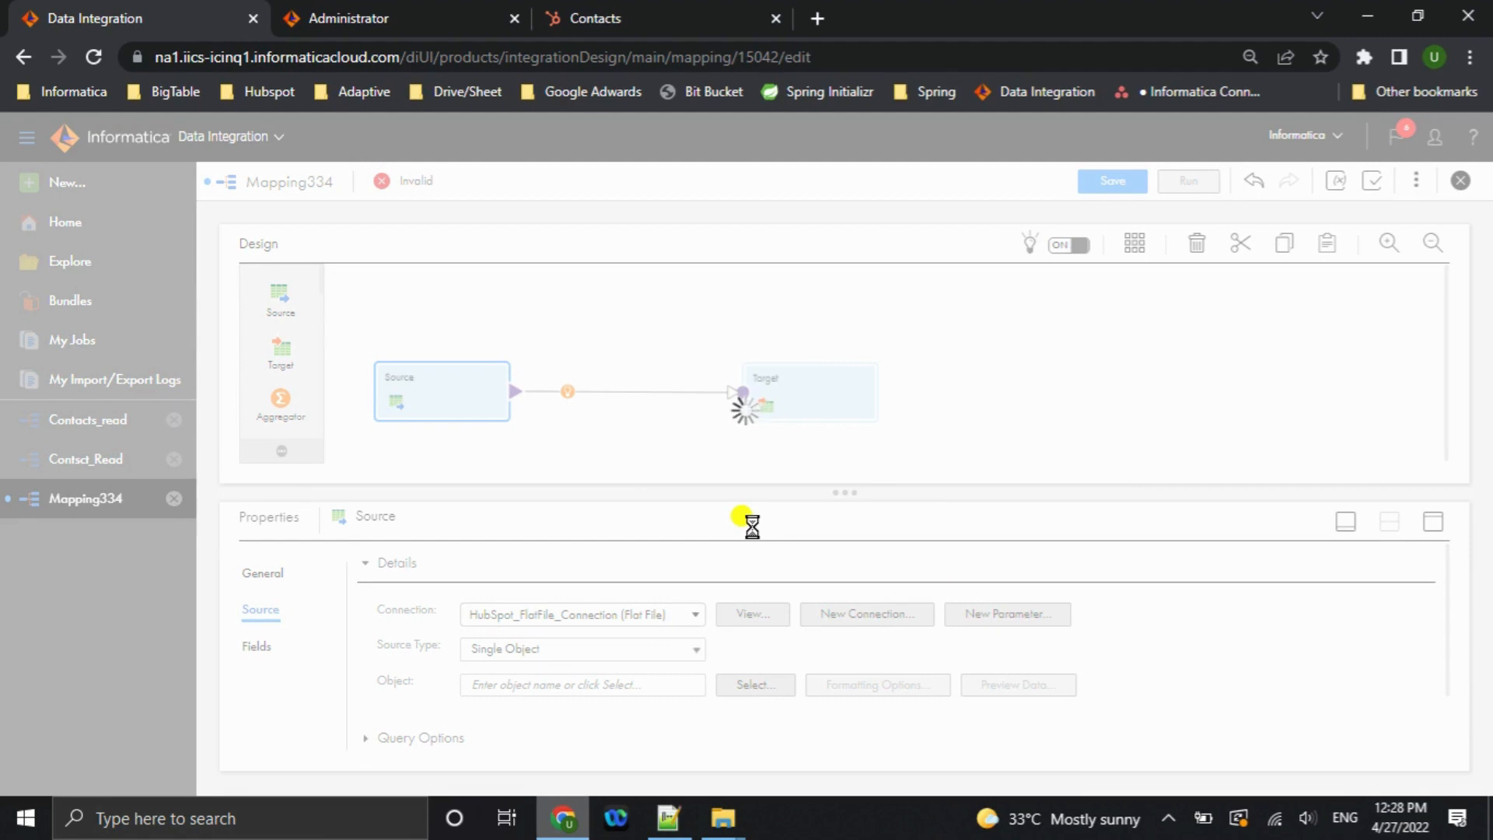
# Set the Target transformation's connection to HubSpot_Connection (HubSpot).
pyautogui.click(818, 395)
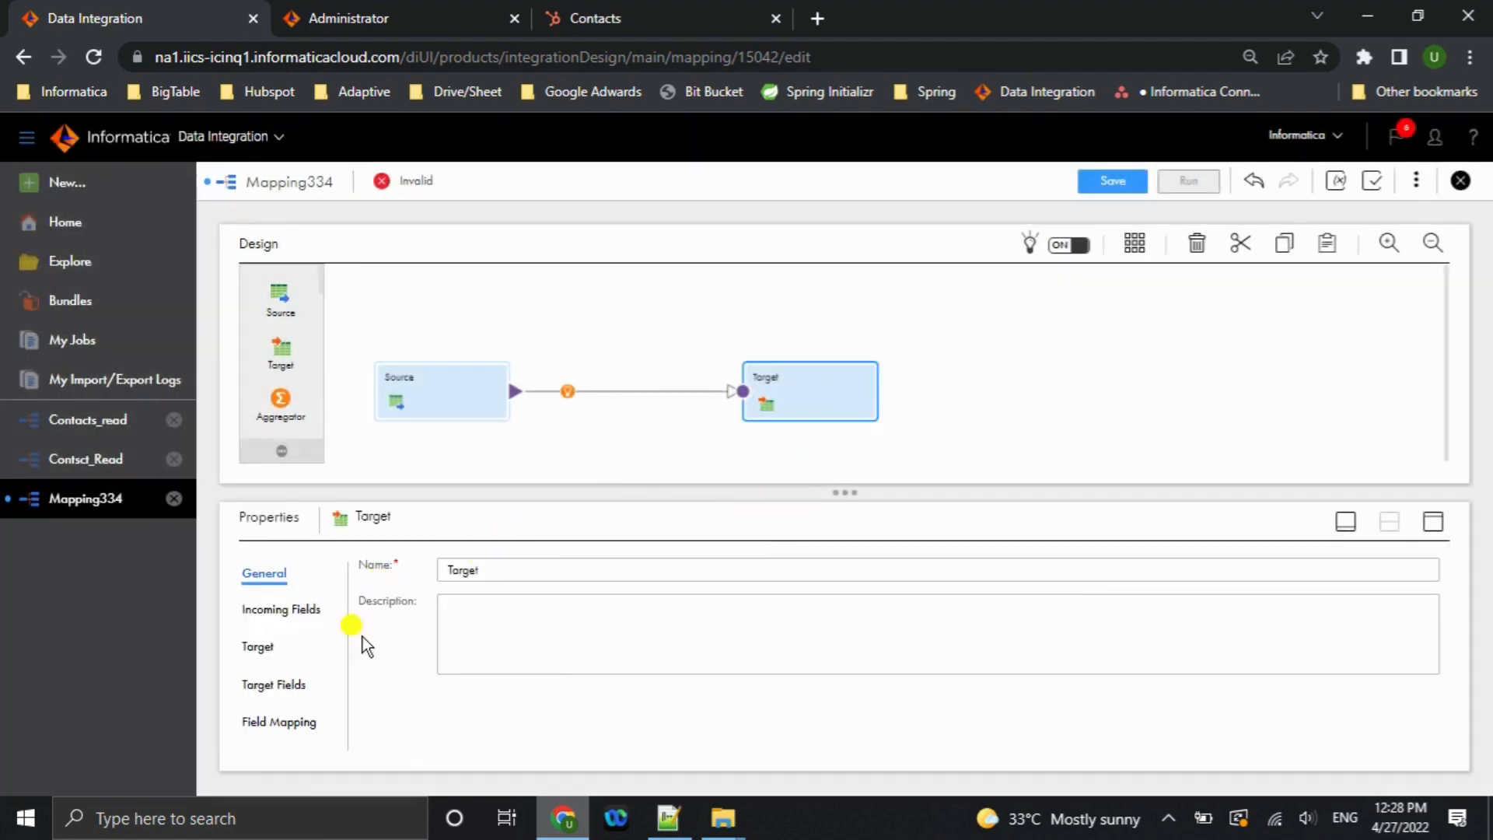
pyautogui.click(258, 648)
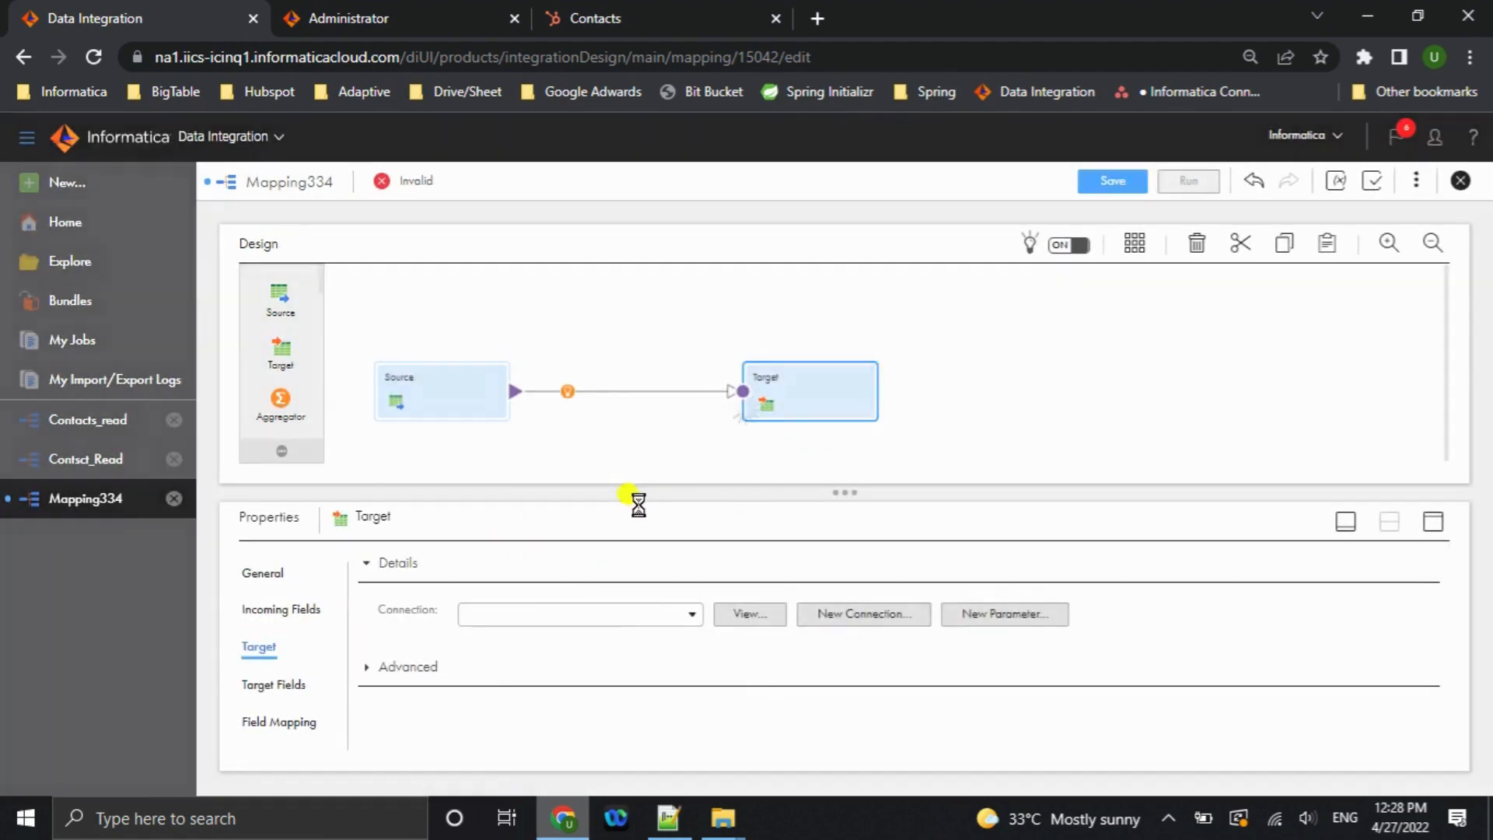
pyautogui.click(686, 614)
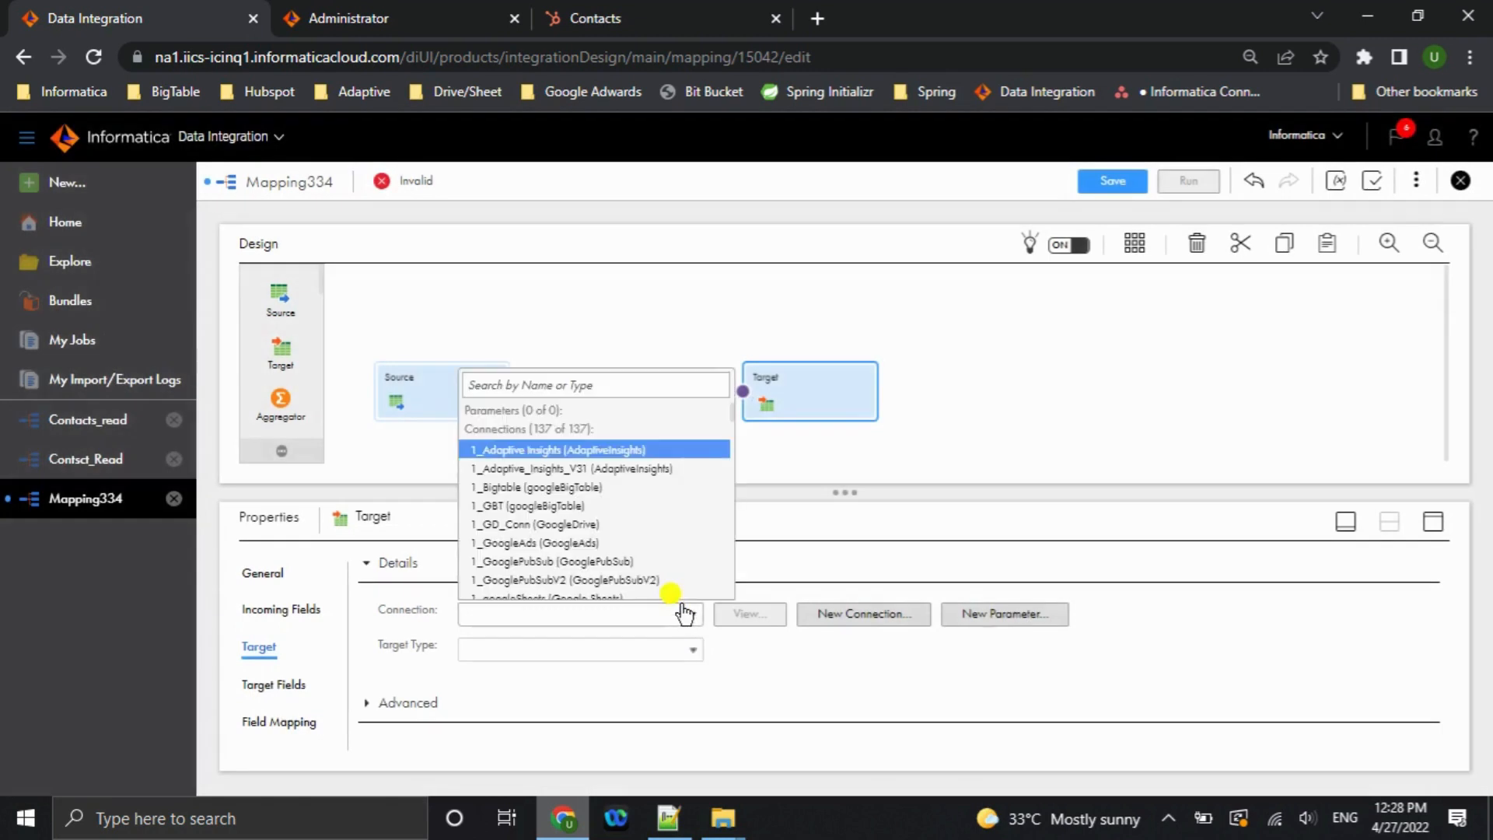
pyautogui.write('Hubspot')
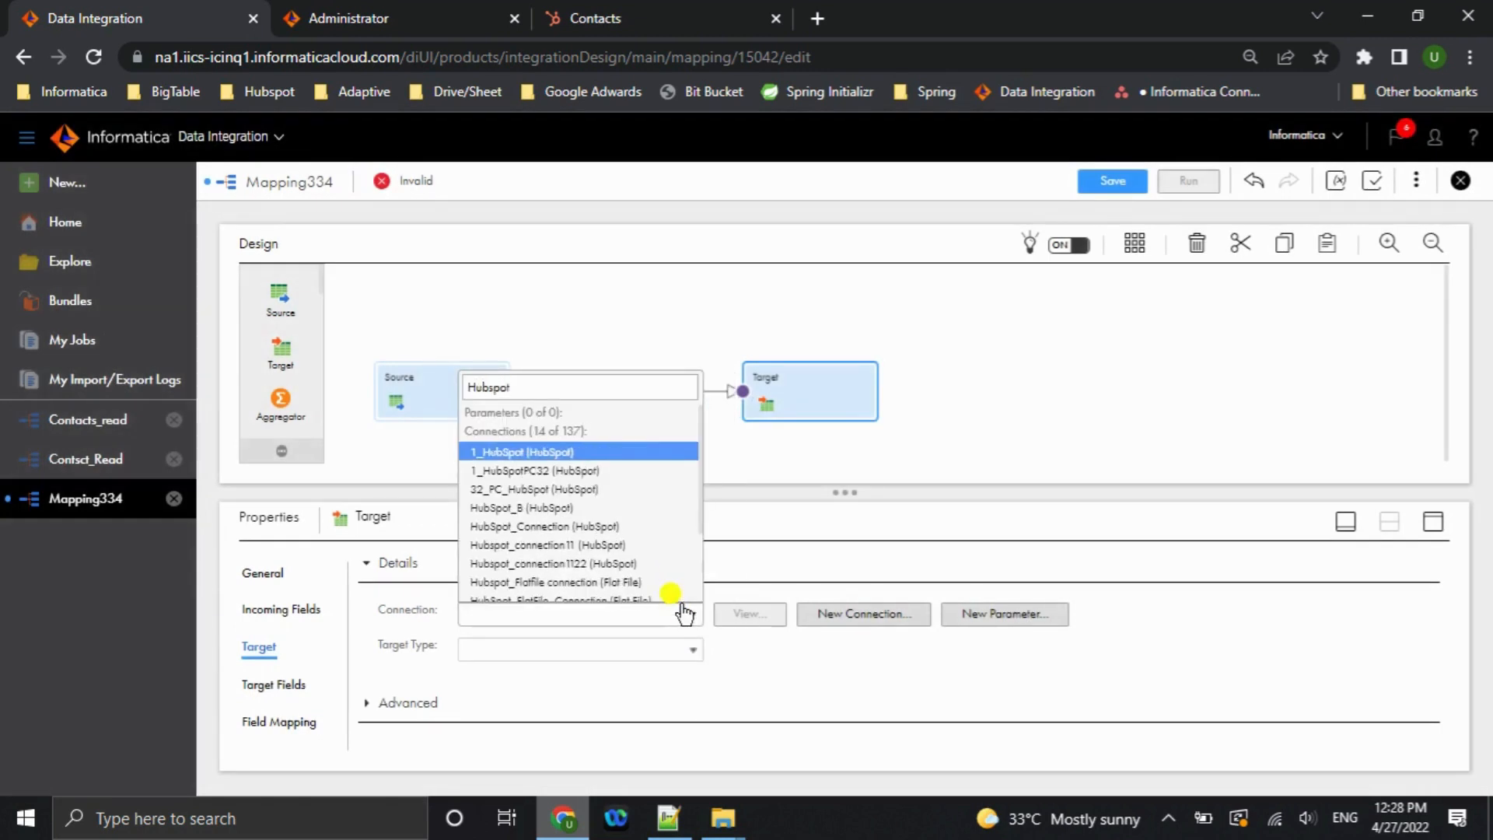
pyautogui.write('_c')
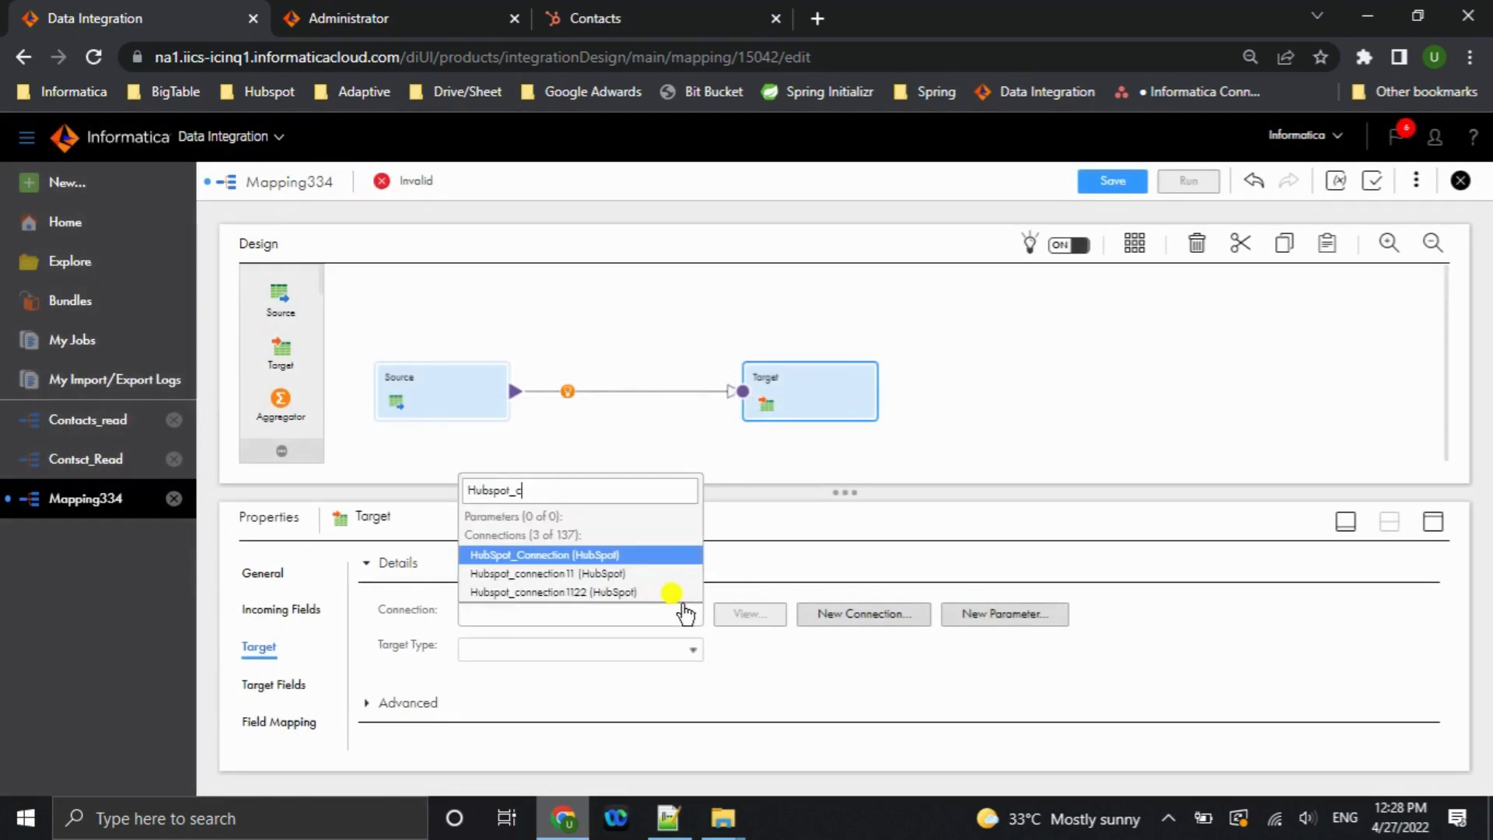
pyautogui.press('Return')
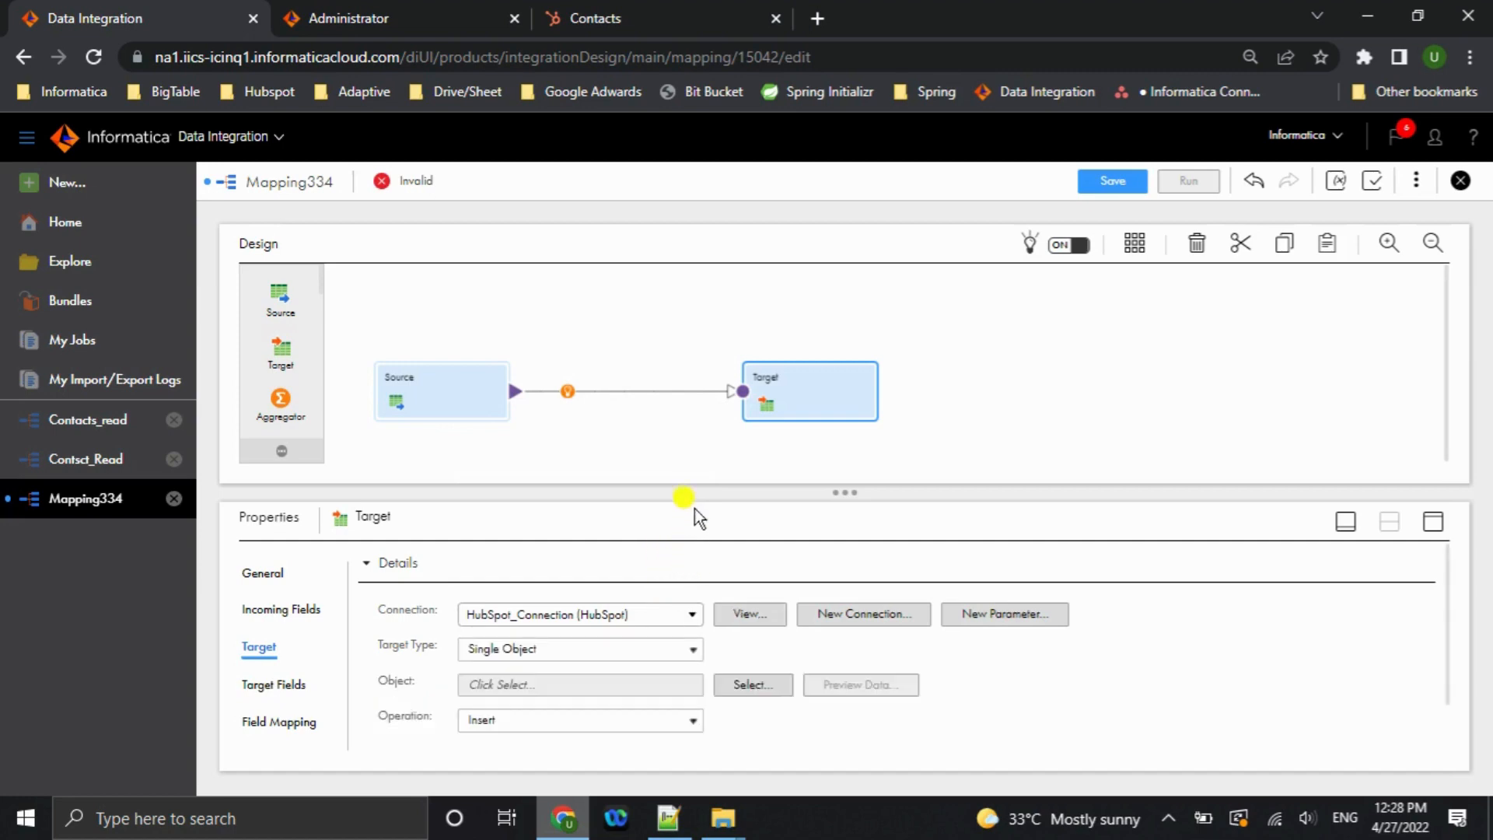
# Choose Contacts as the target object of the HubSpot connection, keeping the Insert operation.
pyautogui.click(759, 661)
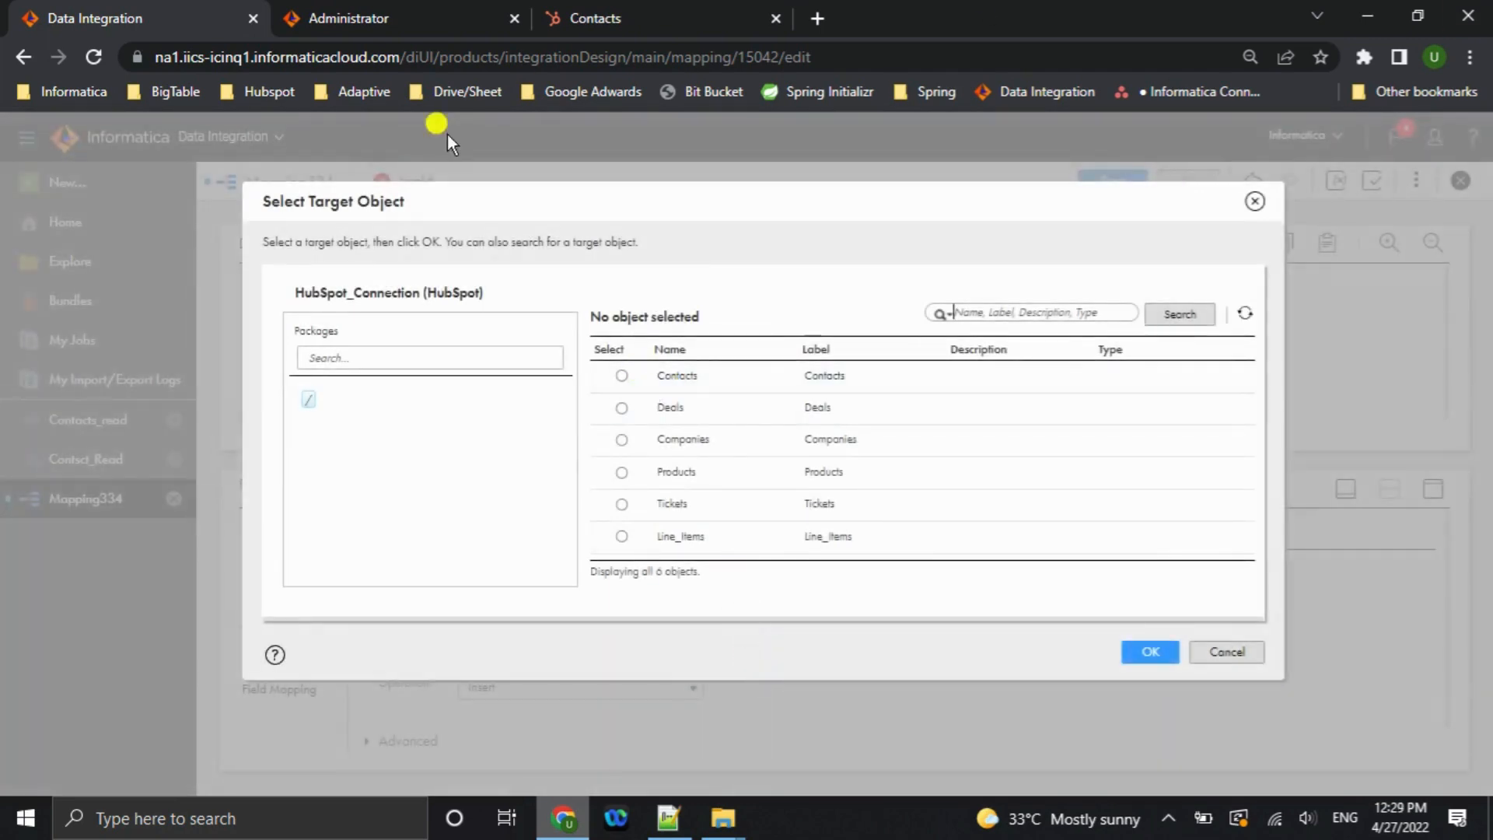
pyautogui.click(622, 376)
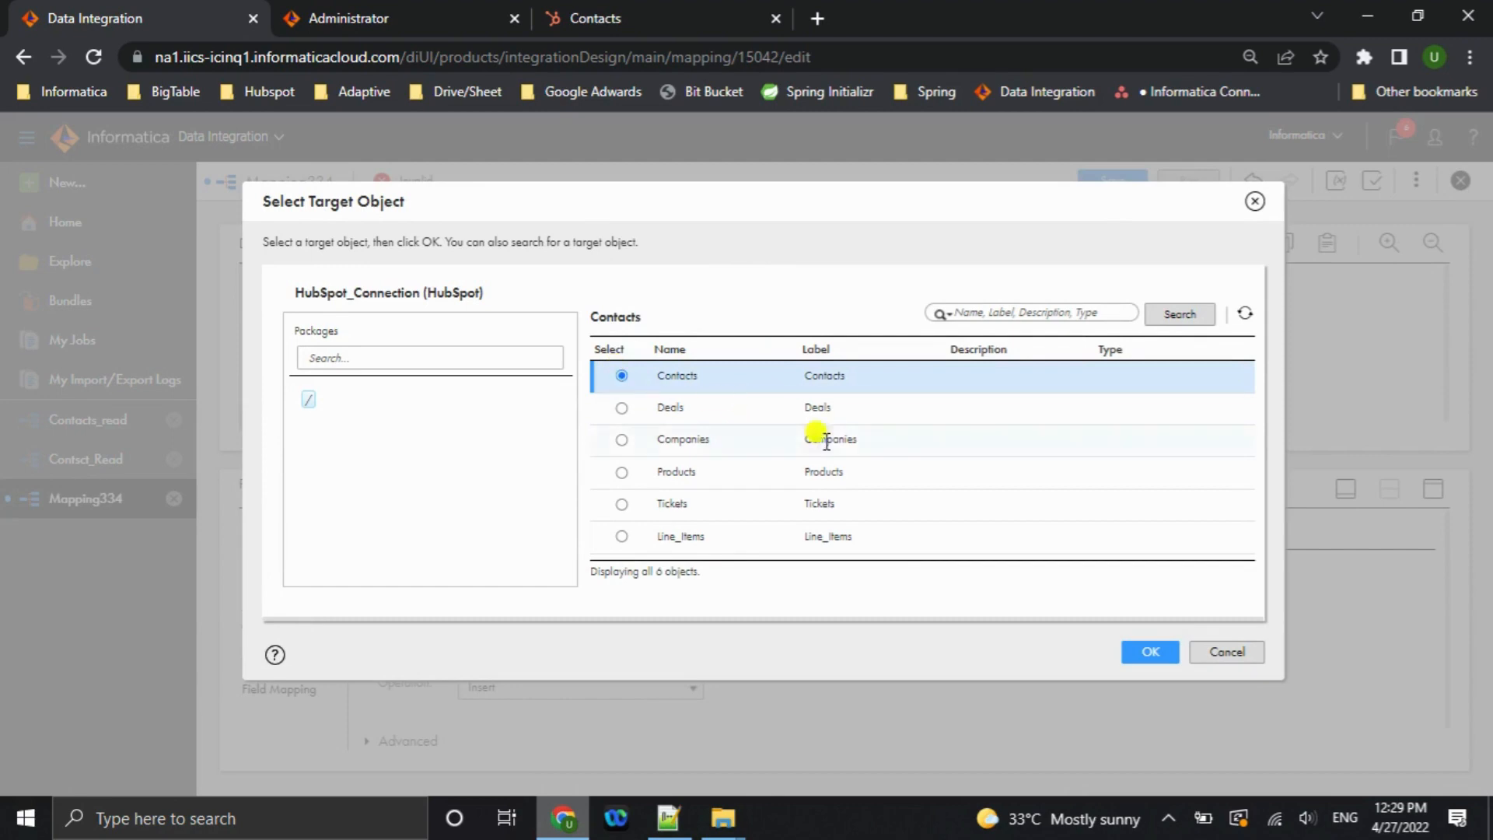
pyautogui.click(1131, 650)
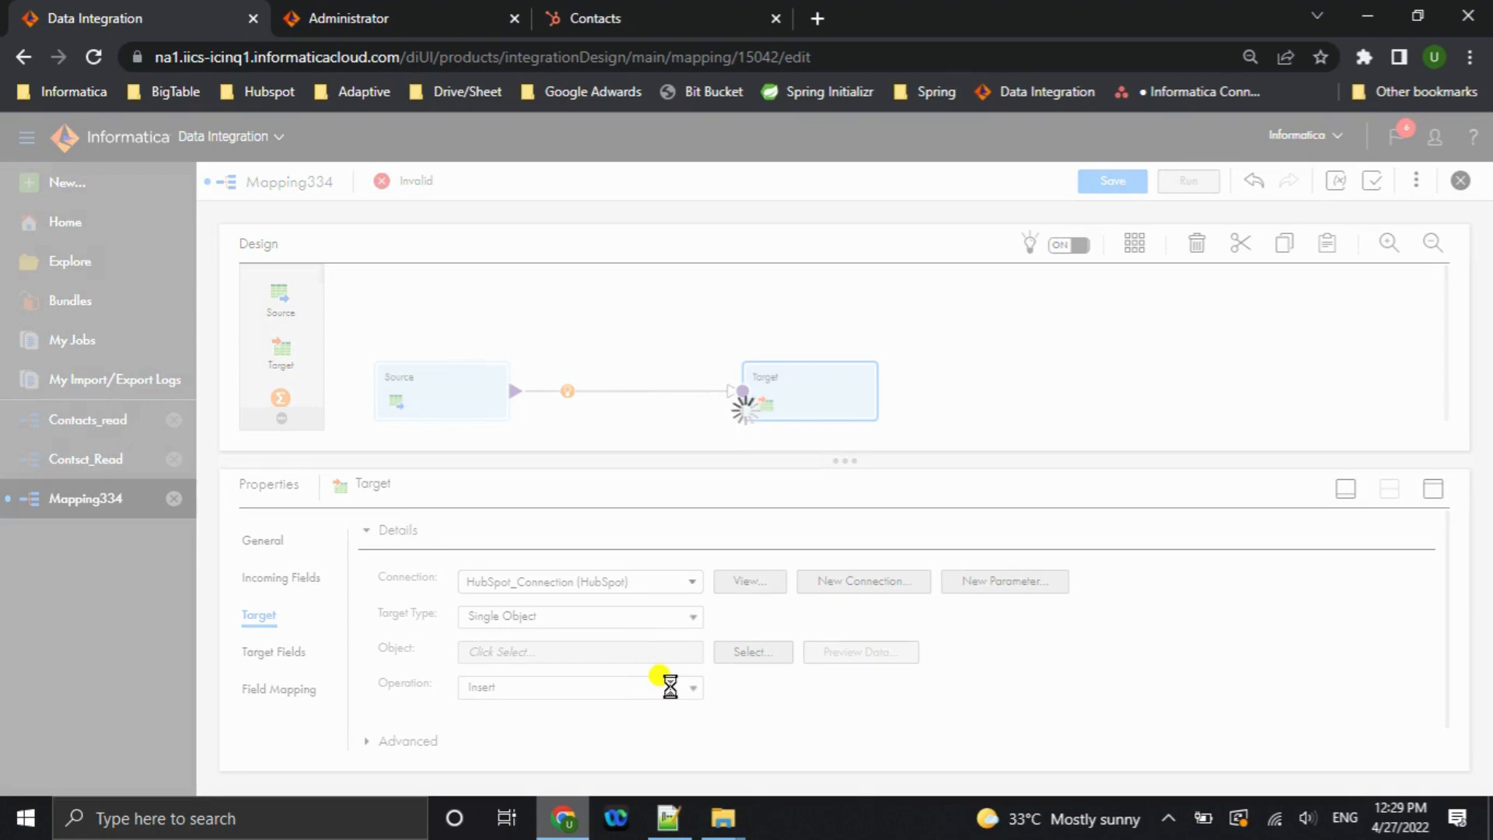
pyautogui.scroll(-1, 514, 692)
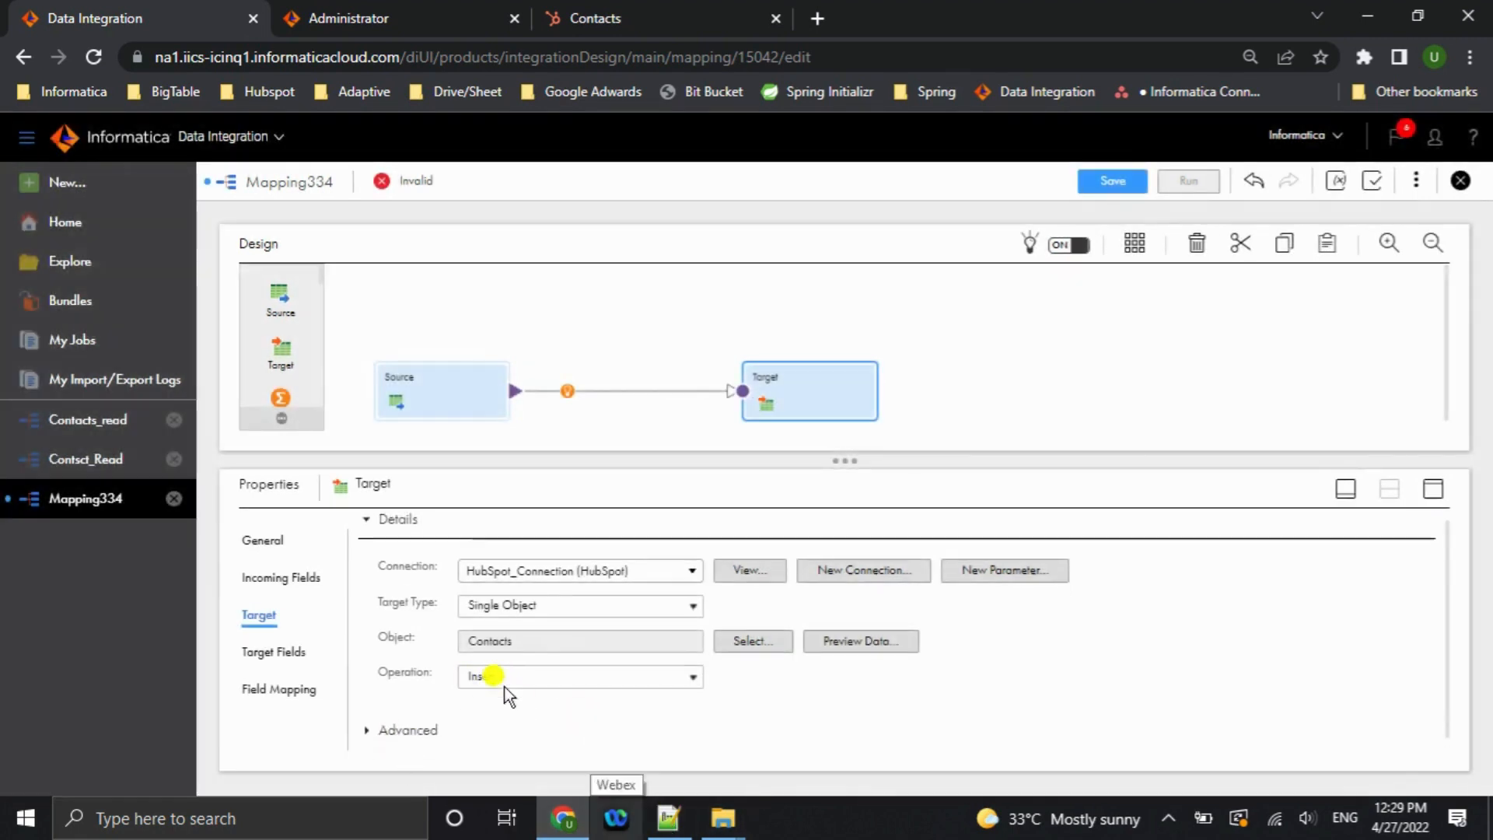
# Automap the incoming fields to the target's Contacts fields using Smart Map.
pyautogui.click(277, 696)
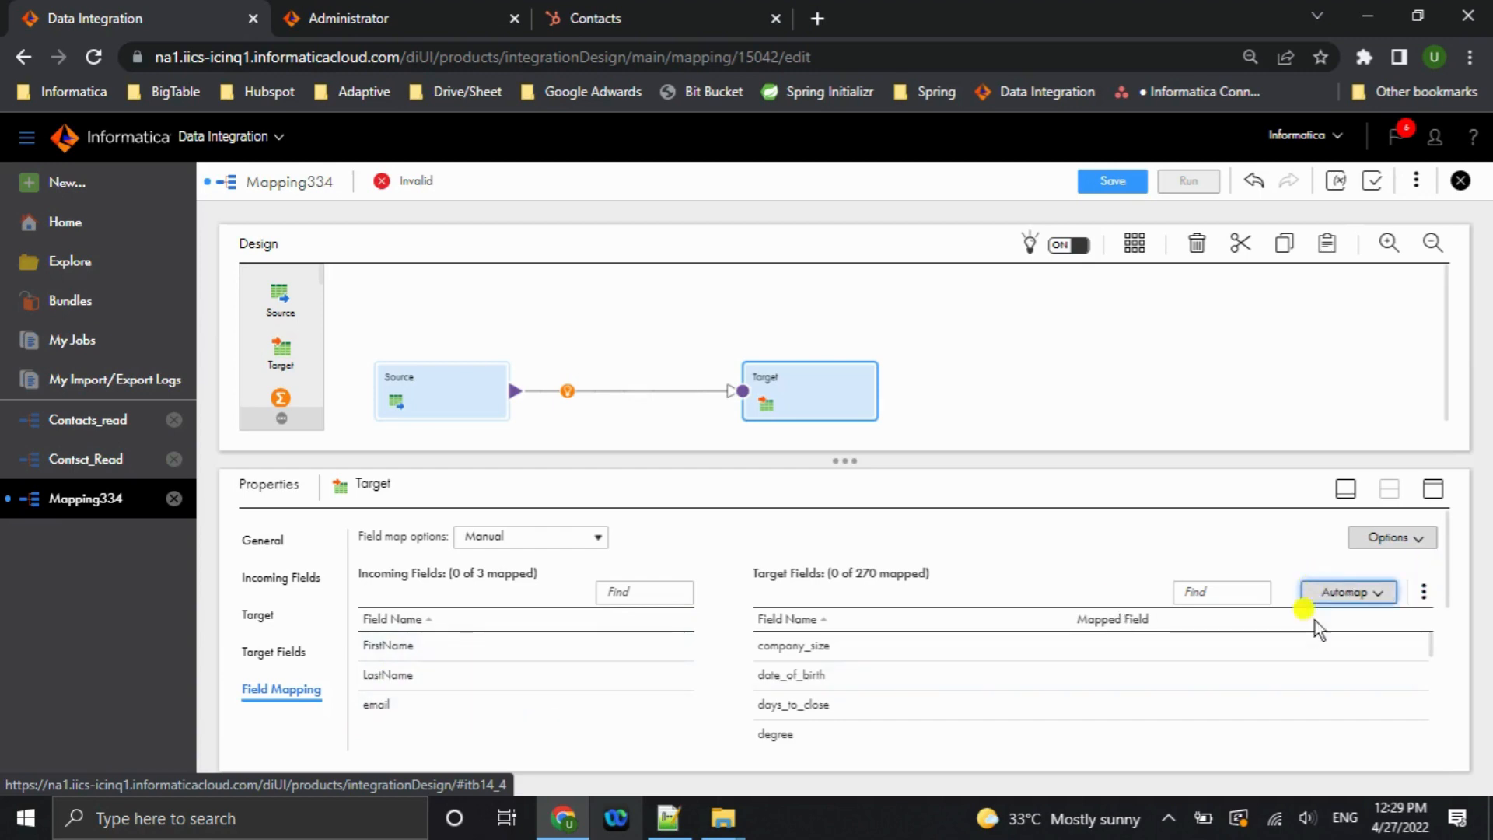
pyautogui.click(1354, 592)
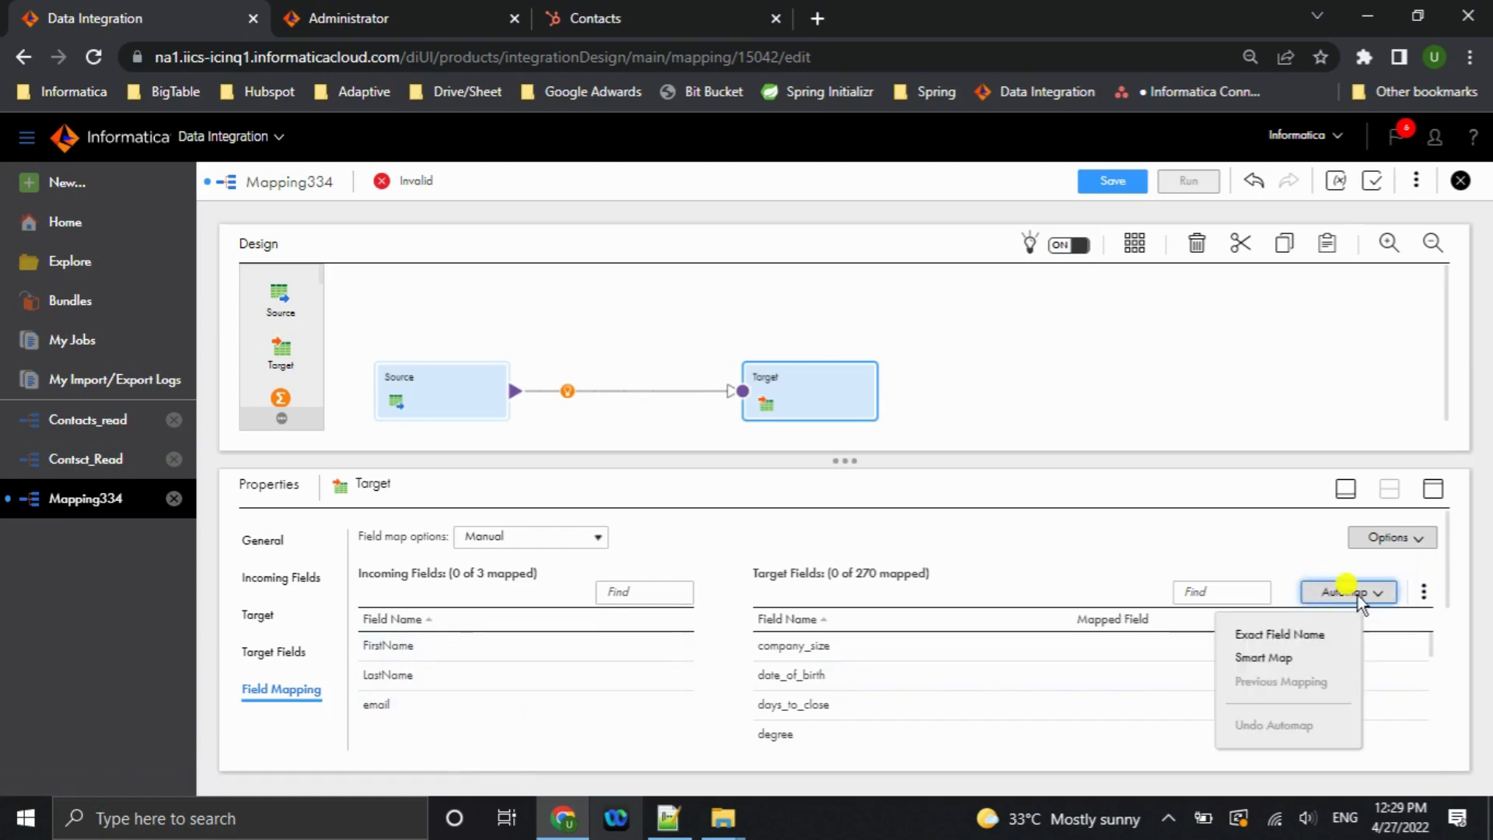
pyautogui.click(1279, 658)
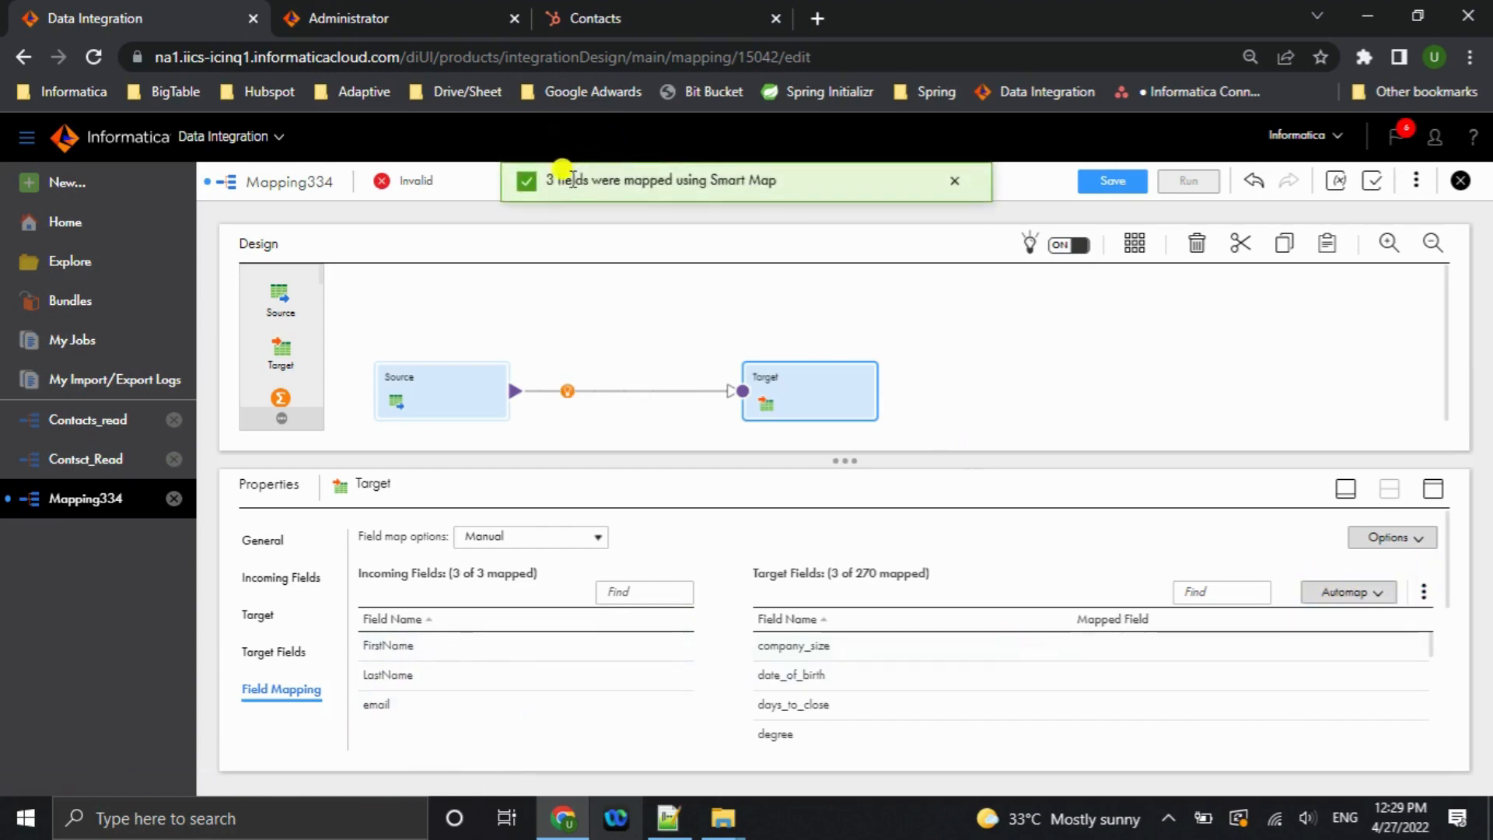
# Save the Conatcts_Insert mapping and run it in the Info-PC31 runtime environment.
pyautogui.click(1106, 183)
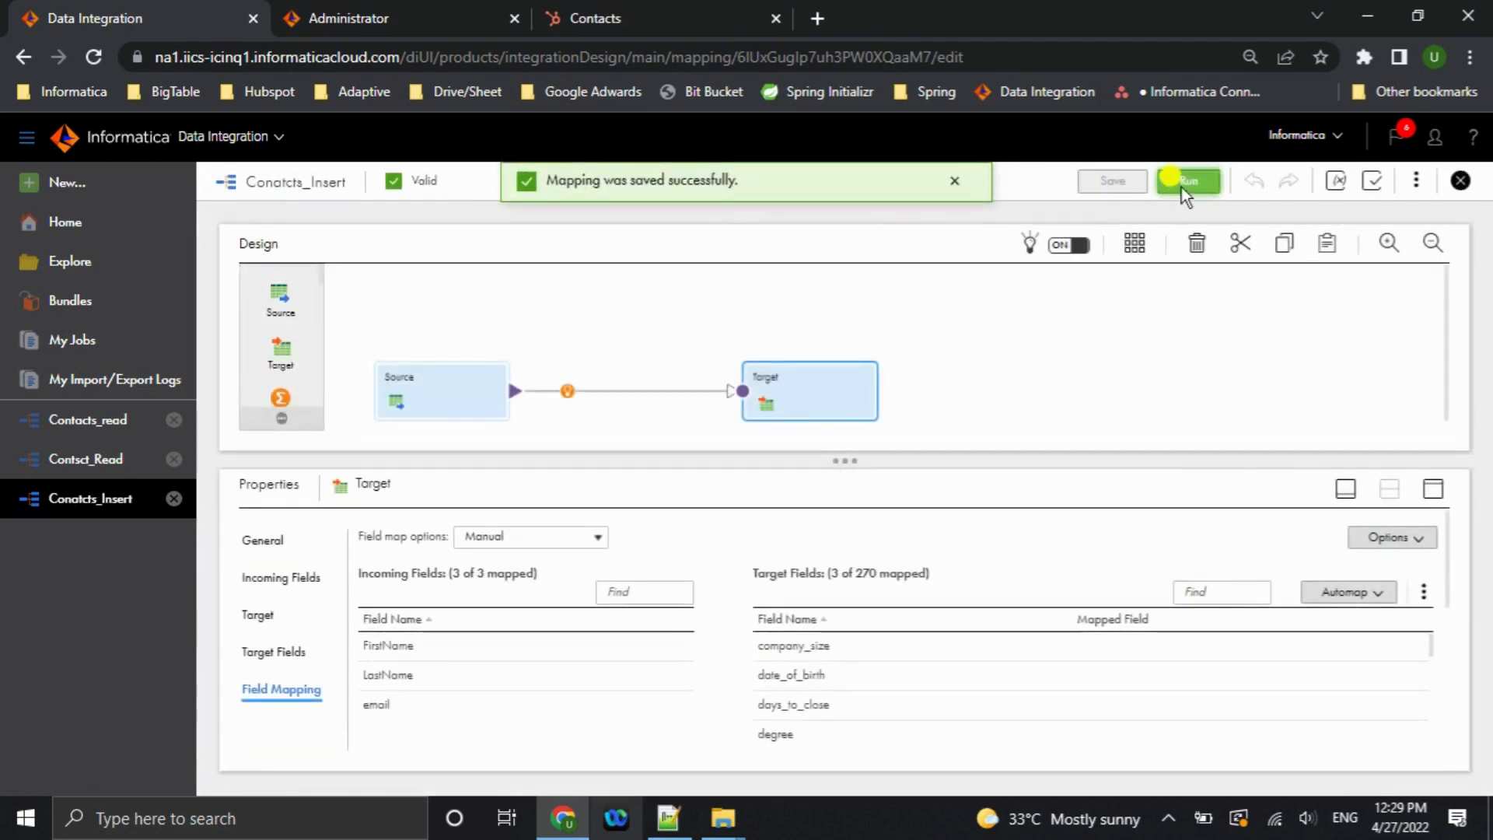
pyautogui.click(1184, 185)
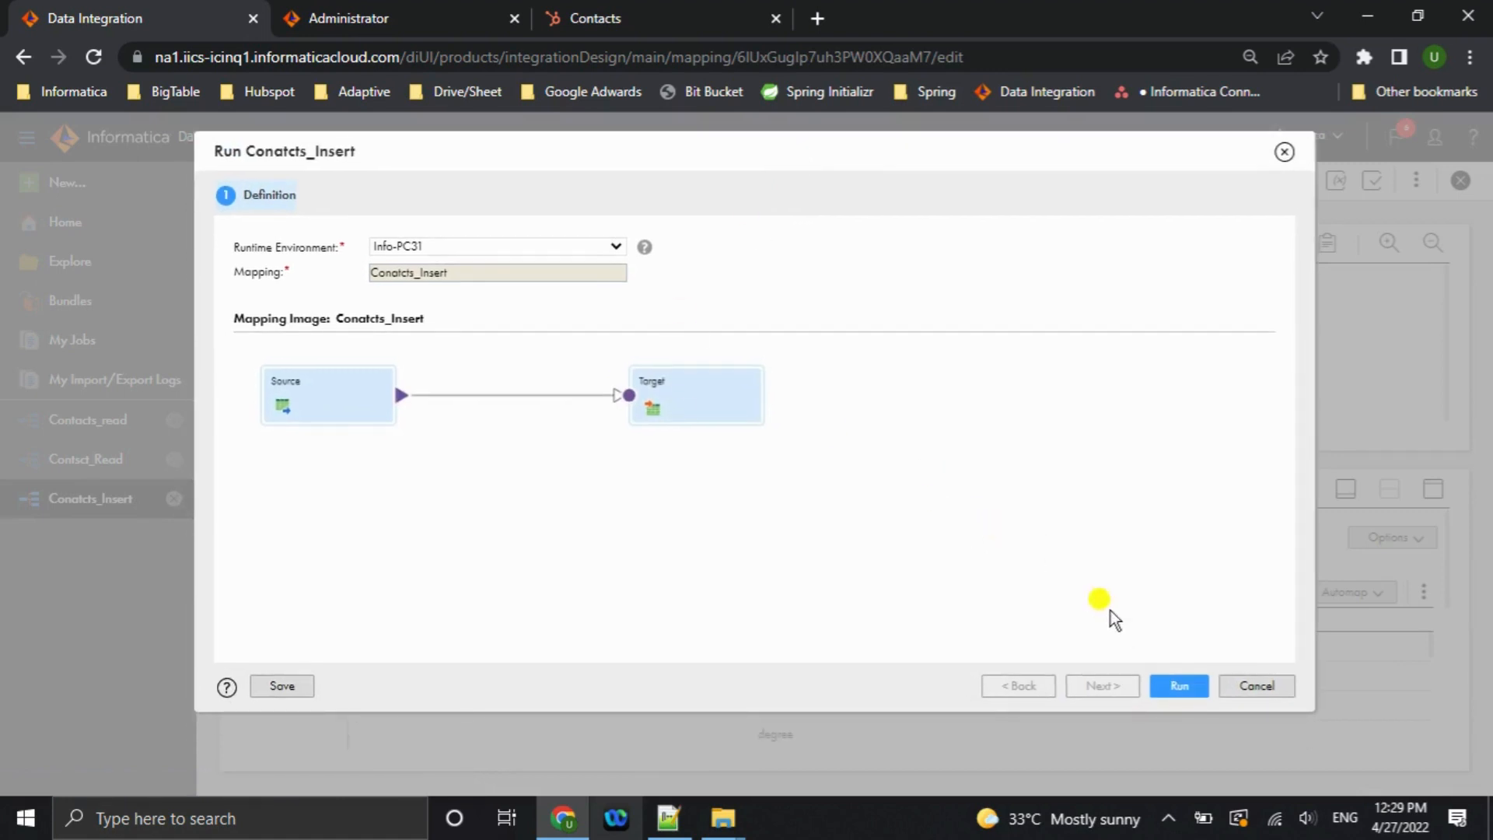
pyautogui.click(1183, 687)
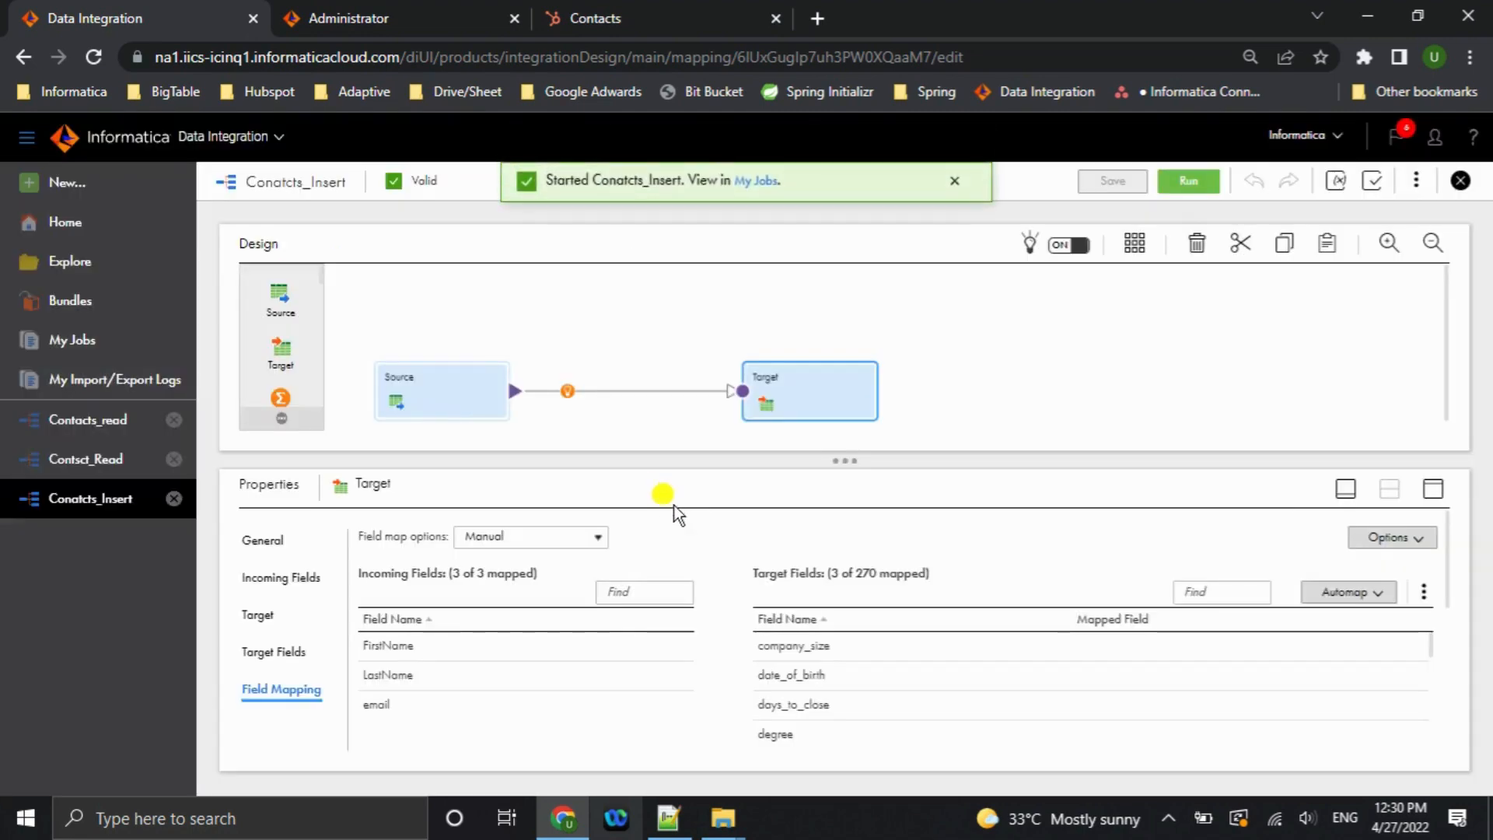
# View the Conatcts_Insert job in My Jobs and refresh its status until the run ends.
pyautogui.click(757, 181)
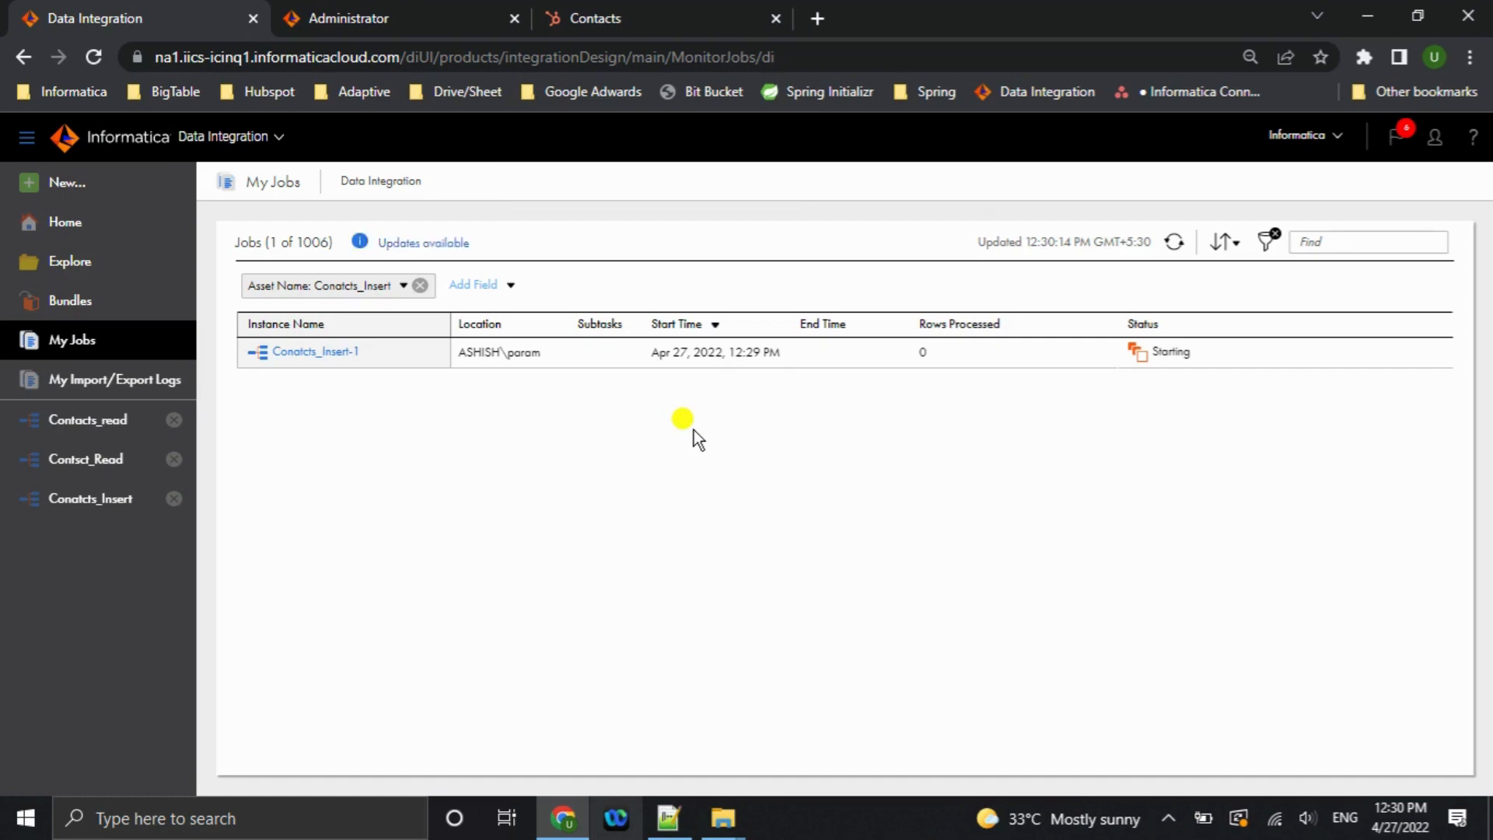
pyautogui.click(1175, 242)
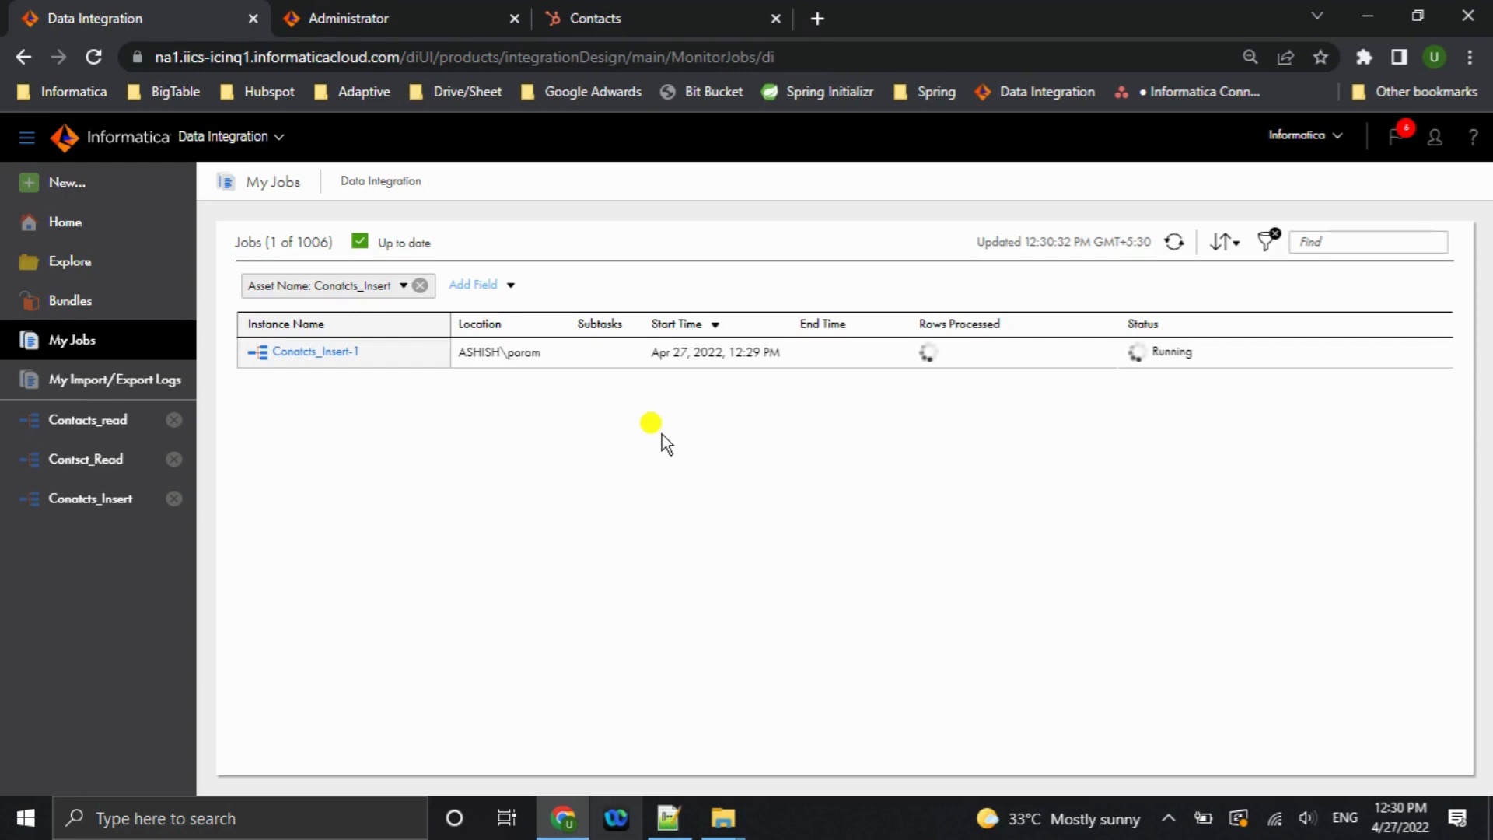
pyautogui.click(1173, 242)
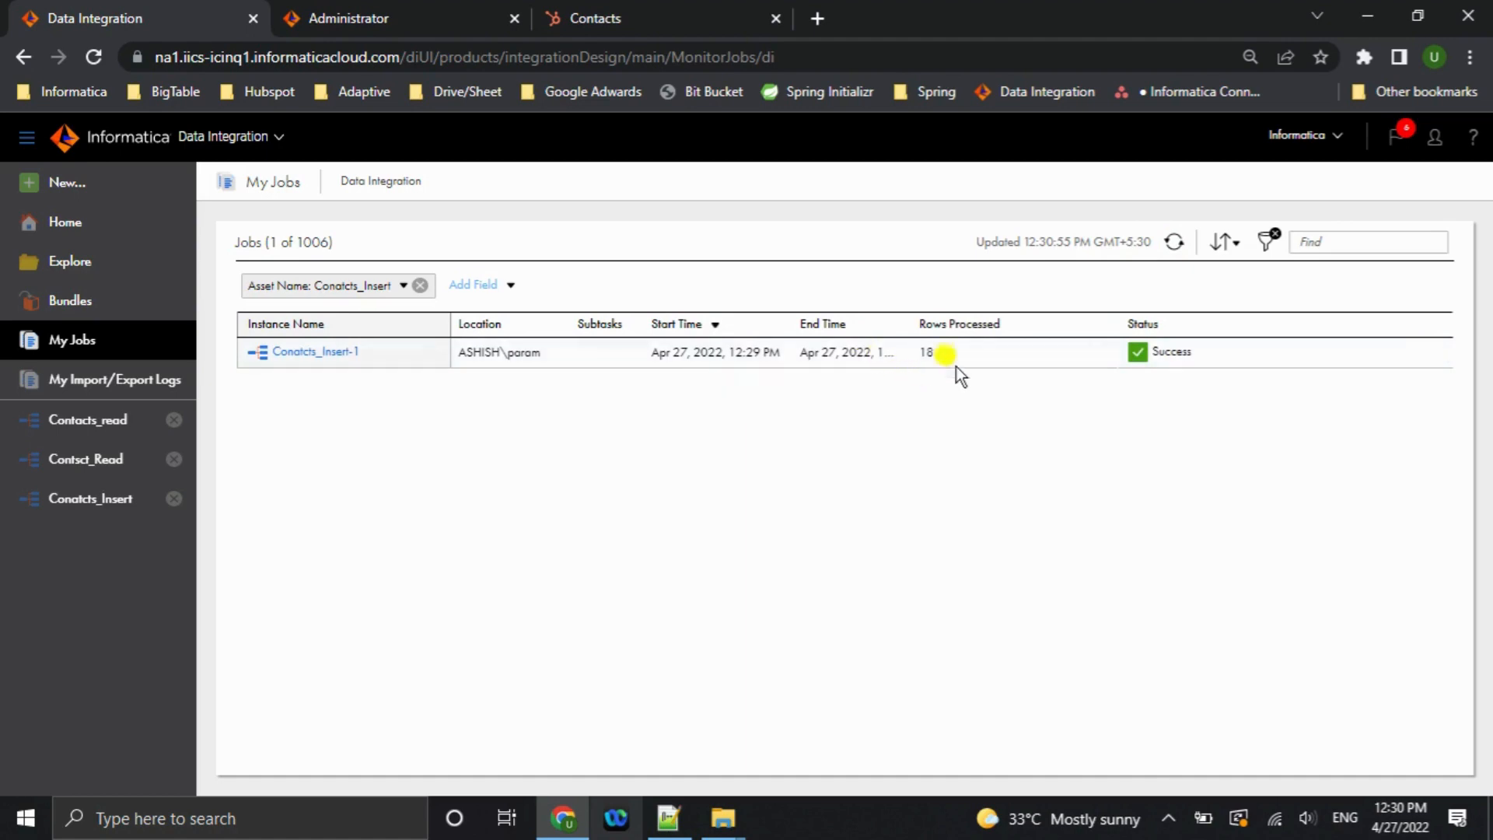
# Switch to HubSpot and look through the full contacts list for the inserted records.
pyautogui.click(636, 11)
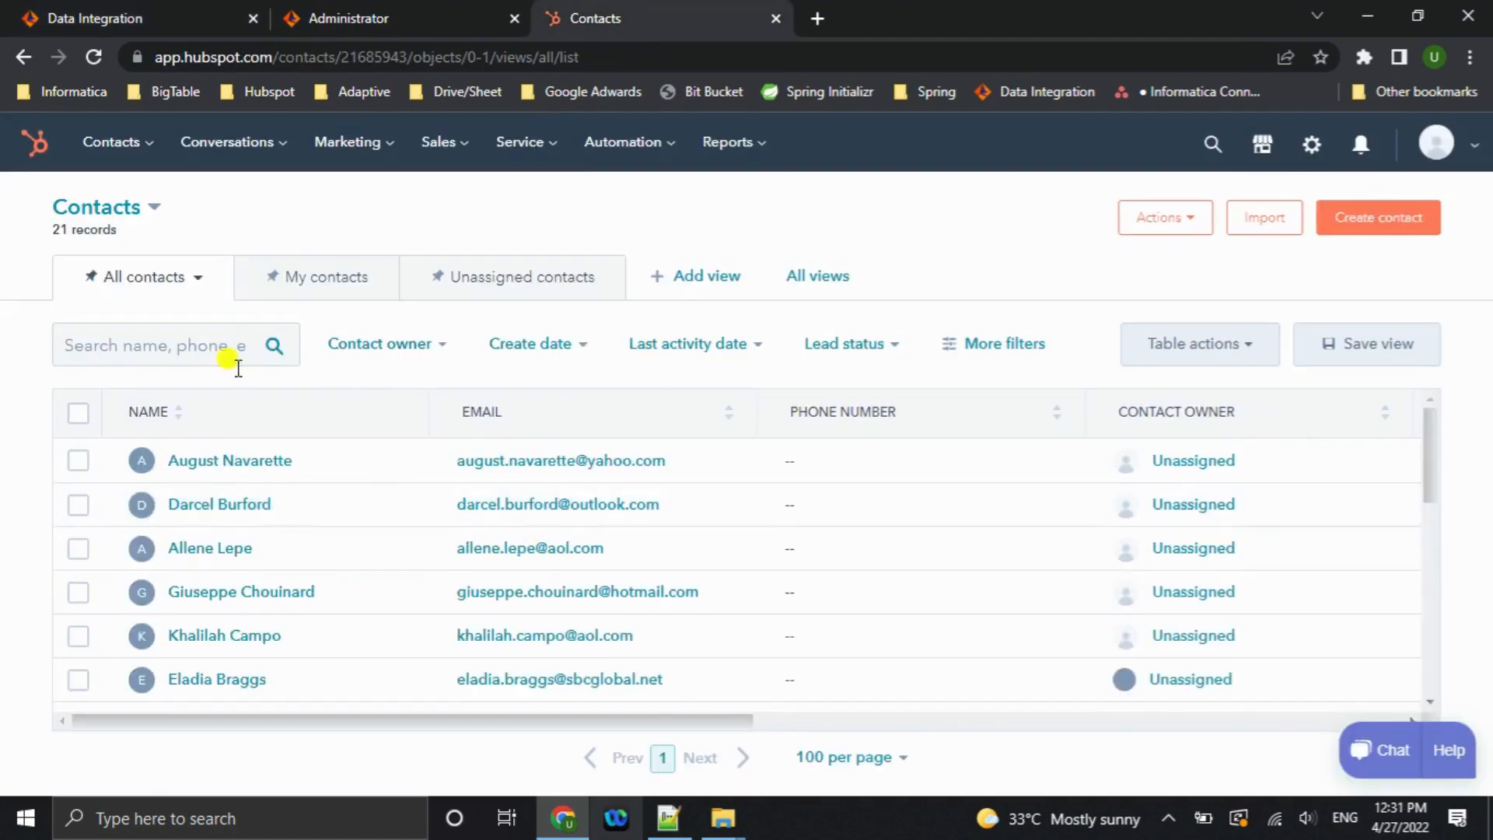
pyautogui.scroll(-3, 417, 567)
pyautogui.scroll(3, 616, 567)
pyautogui.scroll(-8, 693, 636)
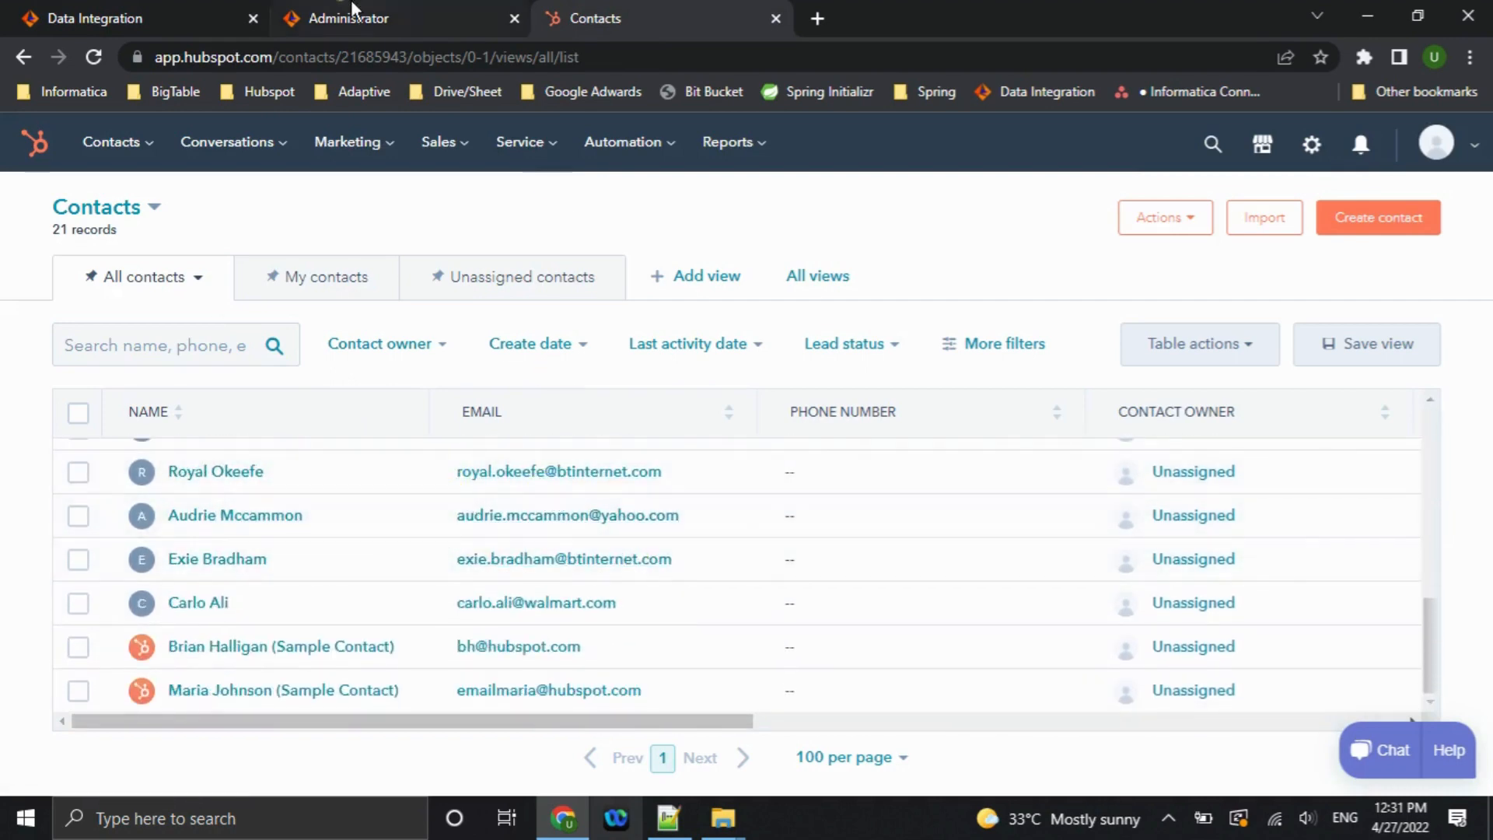
# Switch back to Informatica Data Integration and create a new mapping.
pyautogui.click(149, 17)
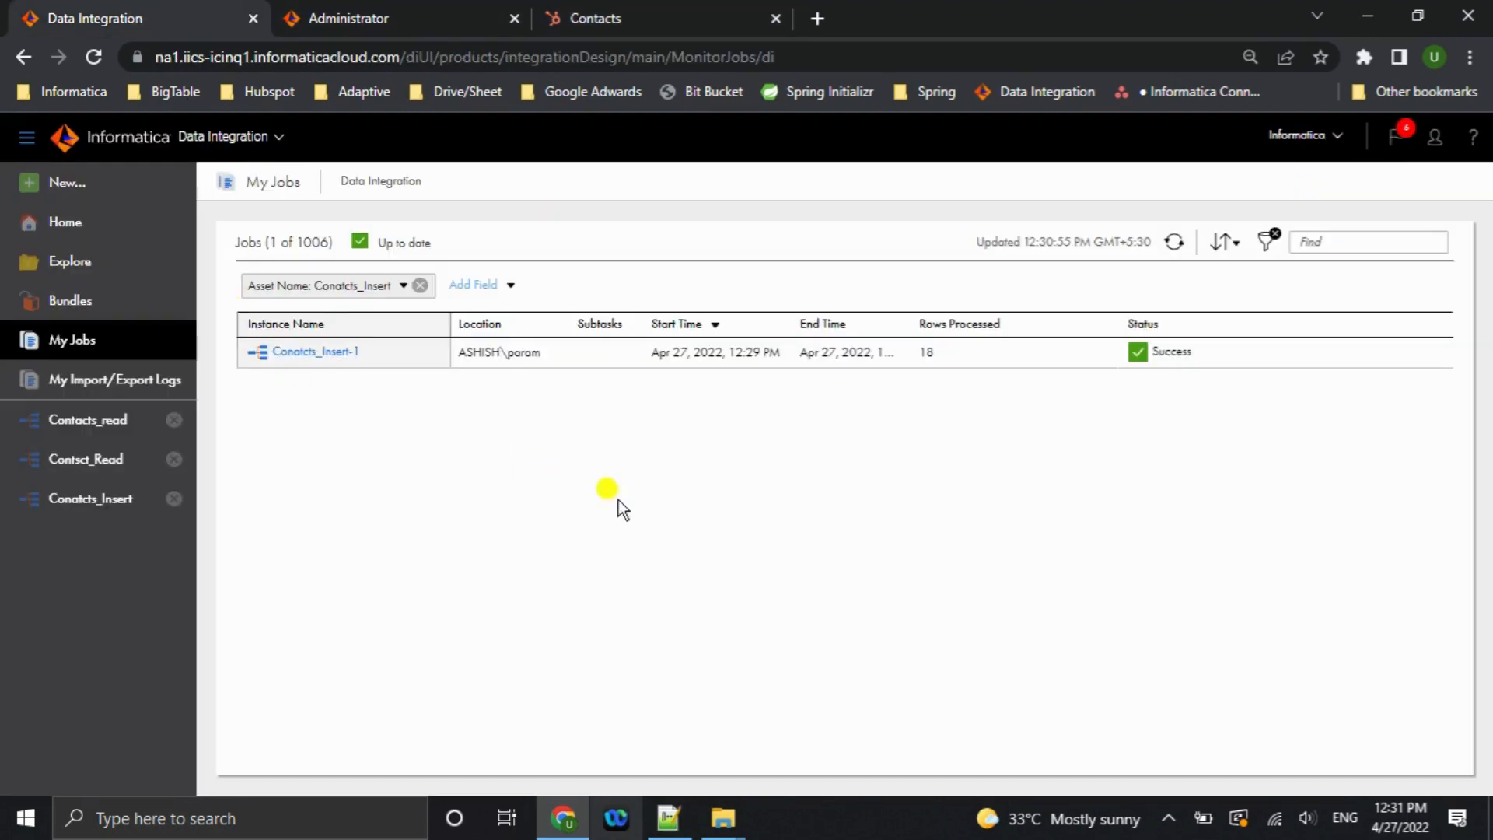
pyautogui.click(78, 182)
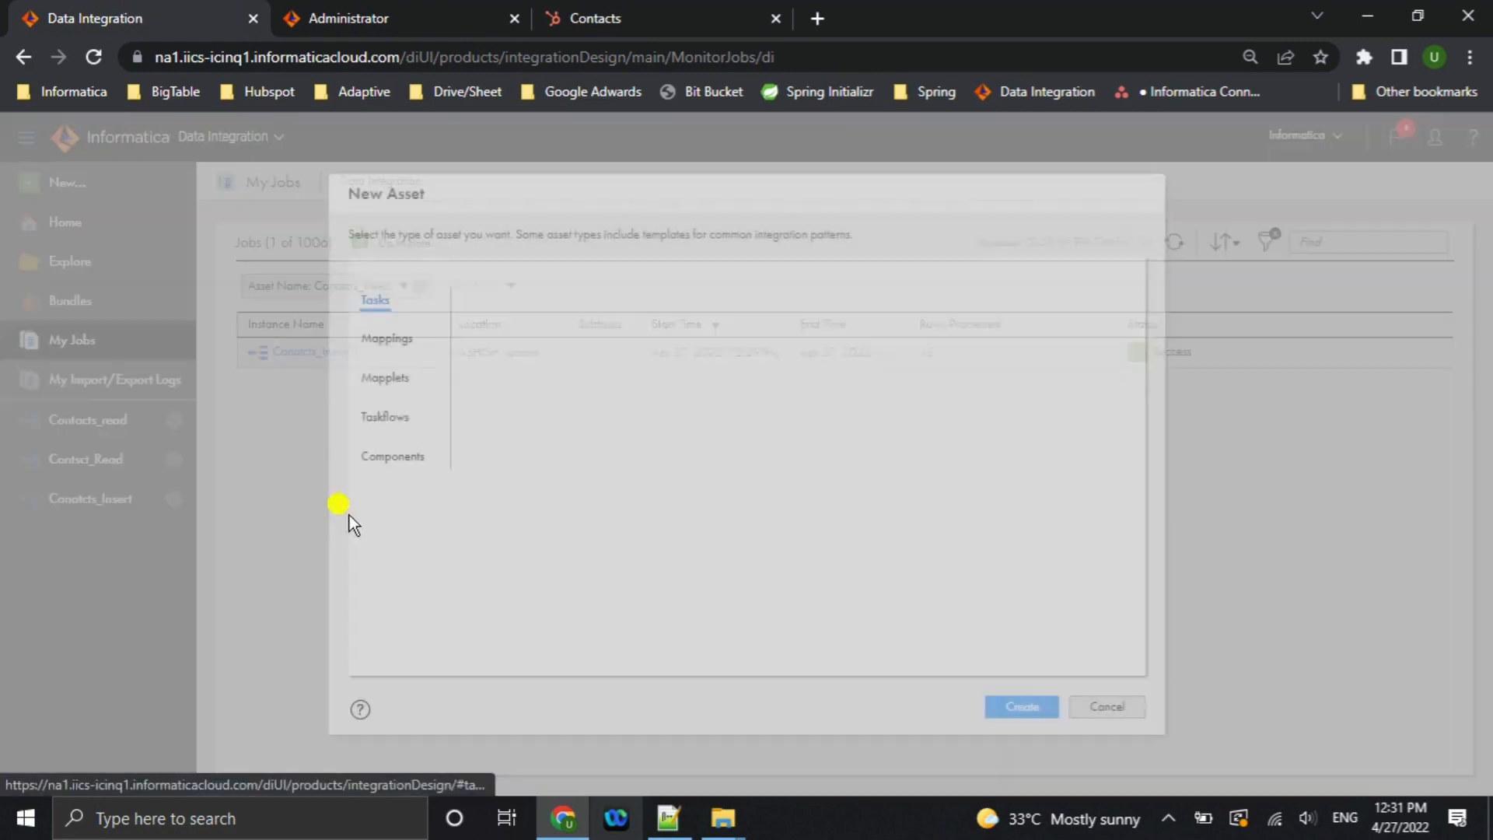
pyautogui.click(398, 342)
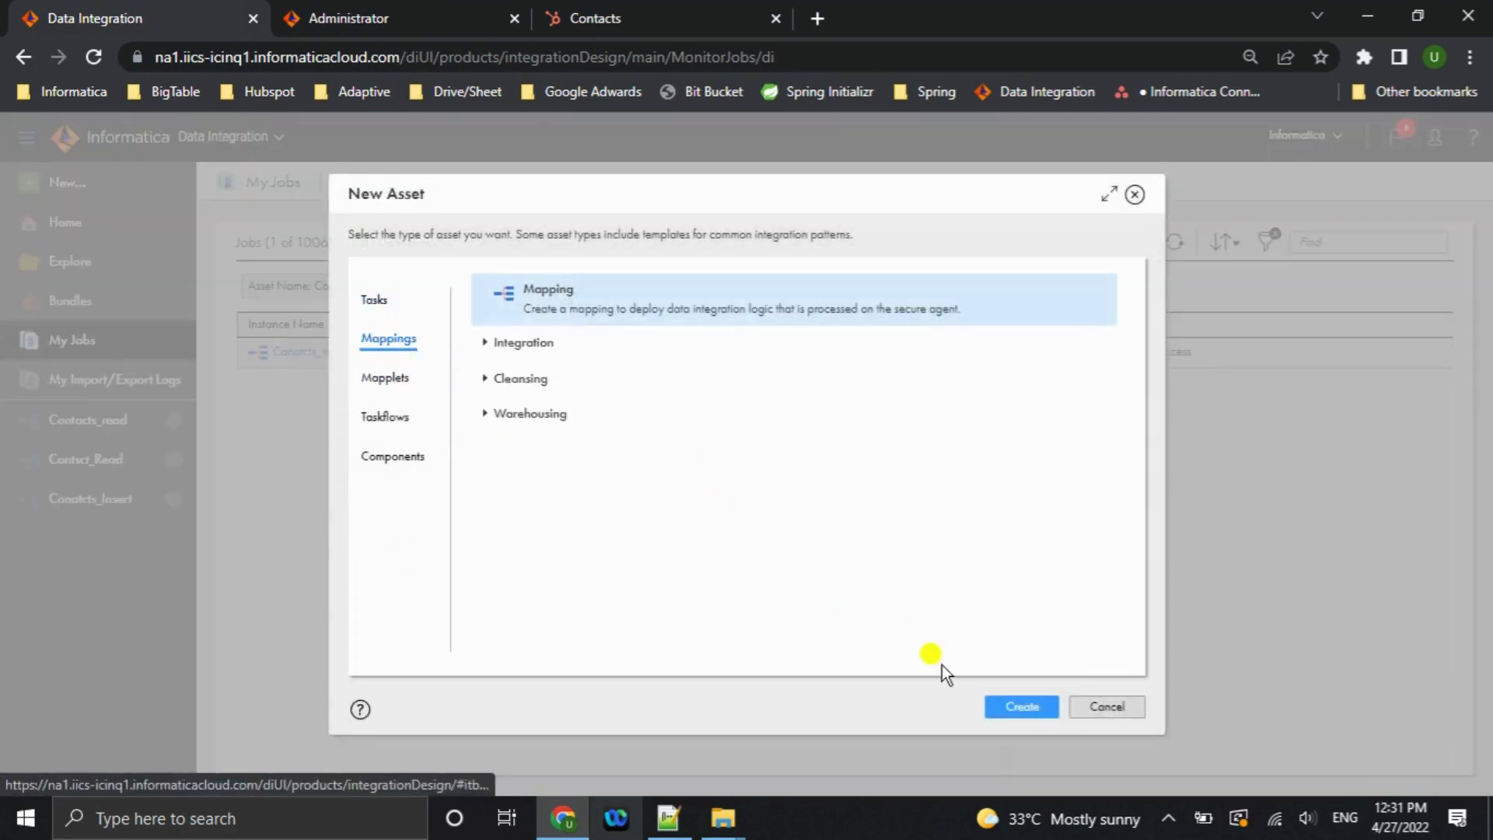
pyautogui.click(1019, 708)
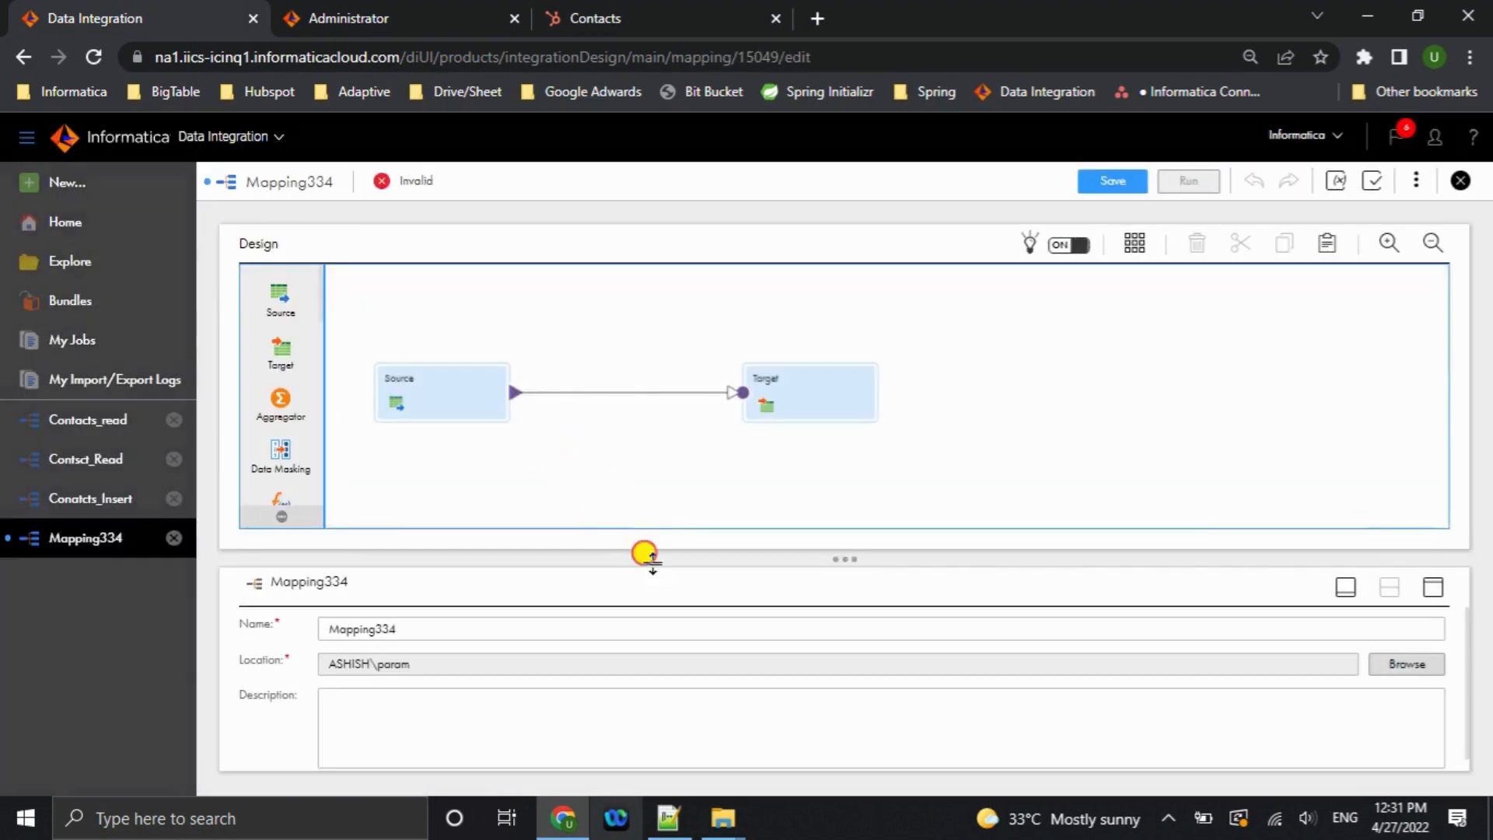
# Enlarge the properties area and name the new mapping Contacts_Update.
pyautogui.moveTo(645, 557); pyautogui.dragTo(719, 439)
pyautogui.moveTo(413, 511); pyautogui.dragTo(316, 511)
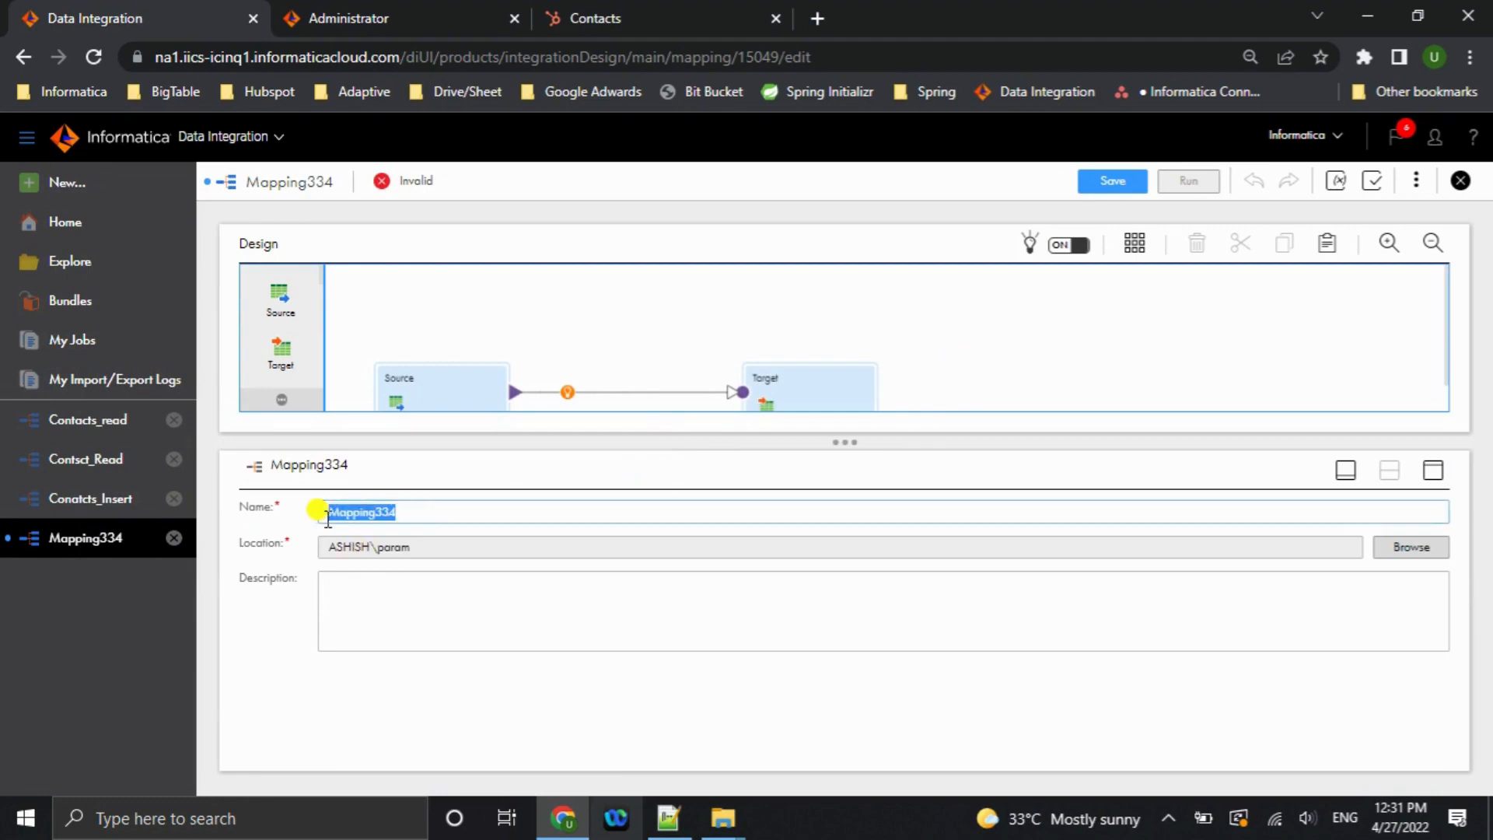
pyautogui.press('BackSpace')
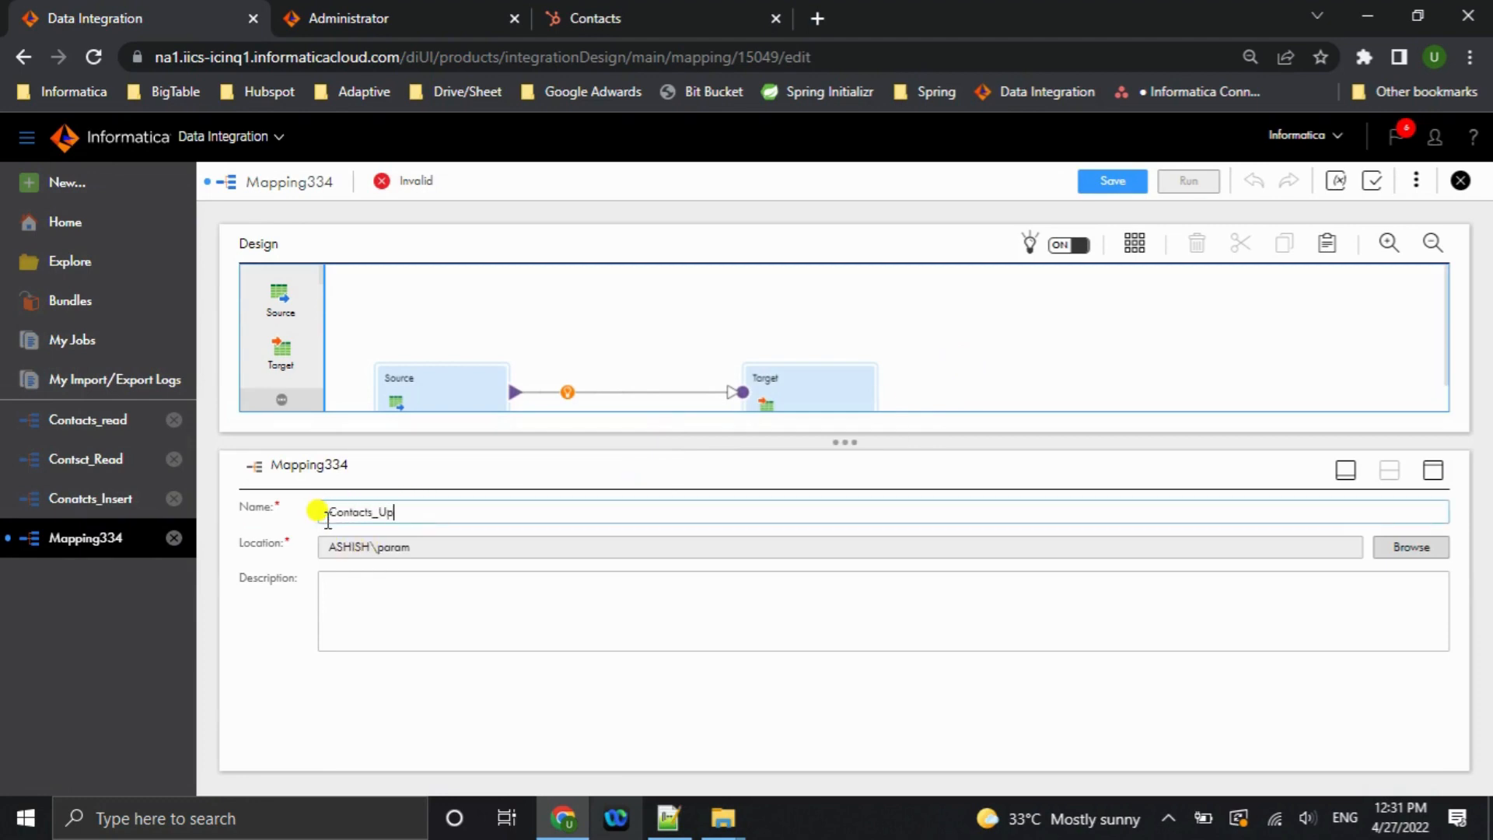
pyautogui.click(397, 315)
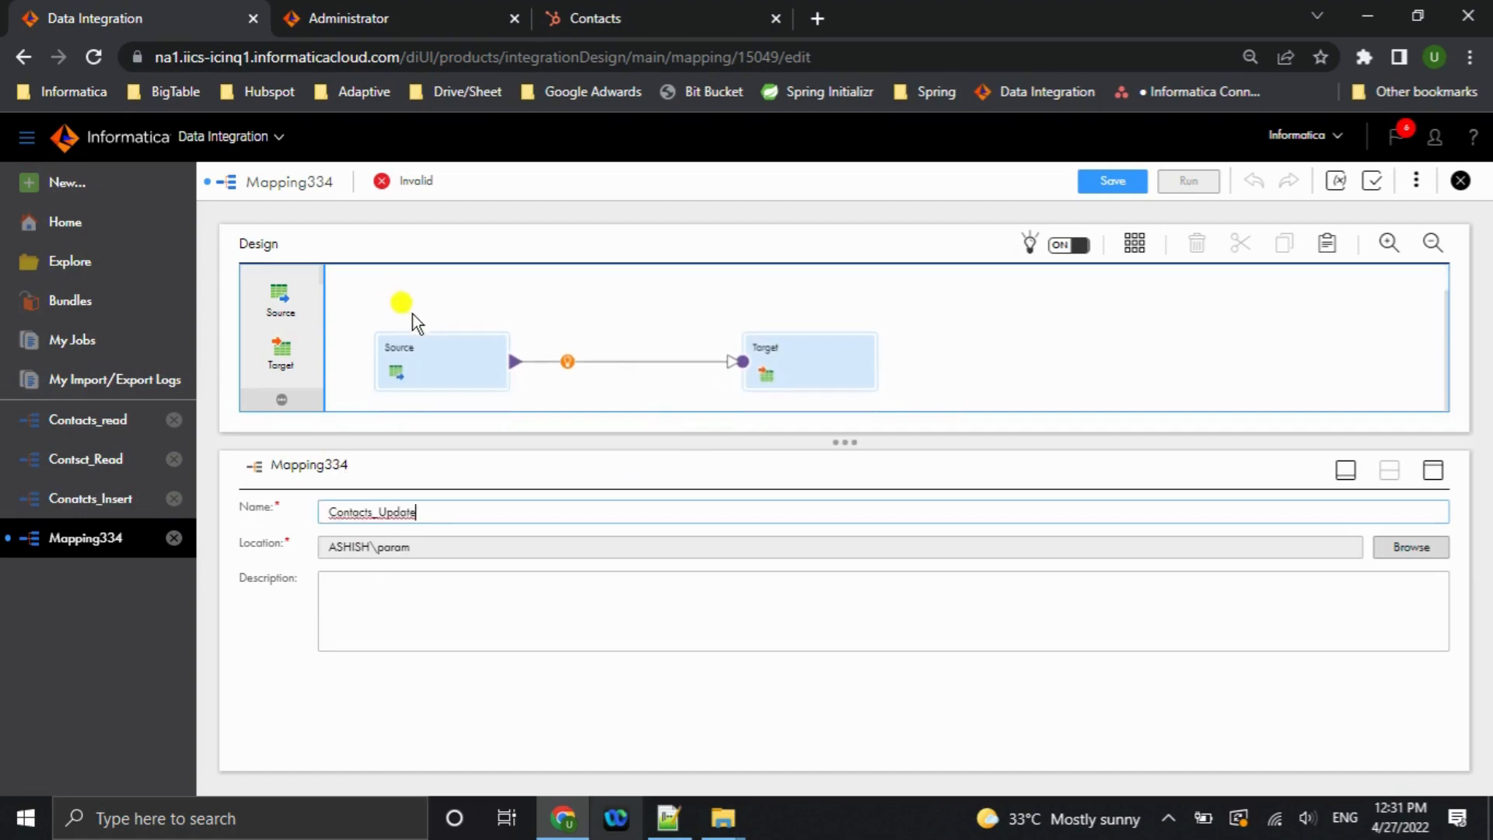
# Open ContactsUpdate.csv from the HubSpot folder and widen column A to fit the hs_object_id header.
pyautogui.moveTo(723, 818)
pyautogui.click(687, 742)
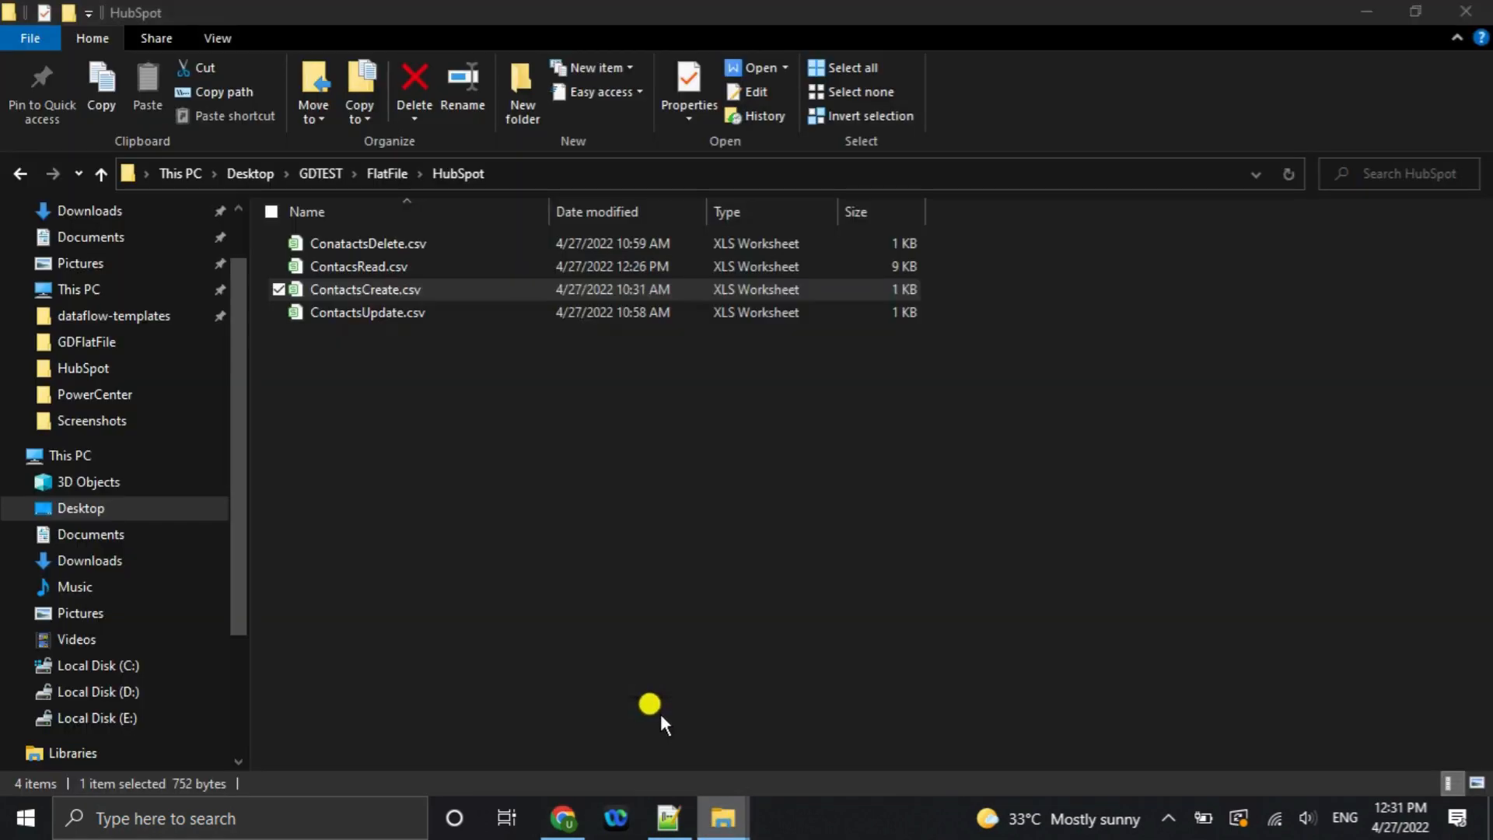
pyautogui.click(424, 311)
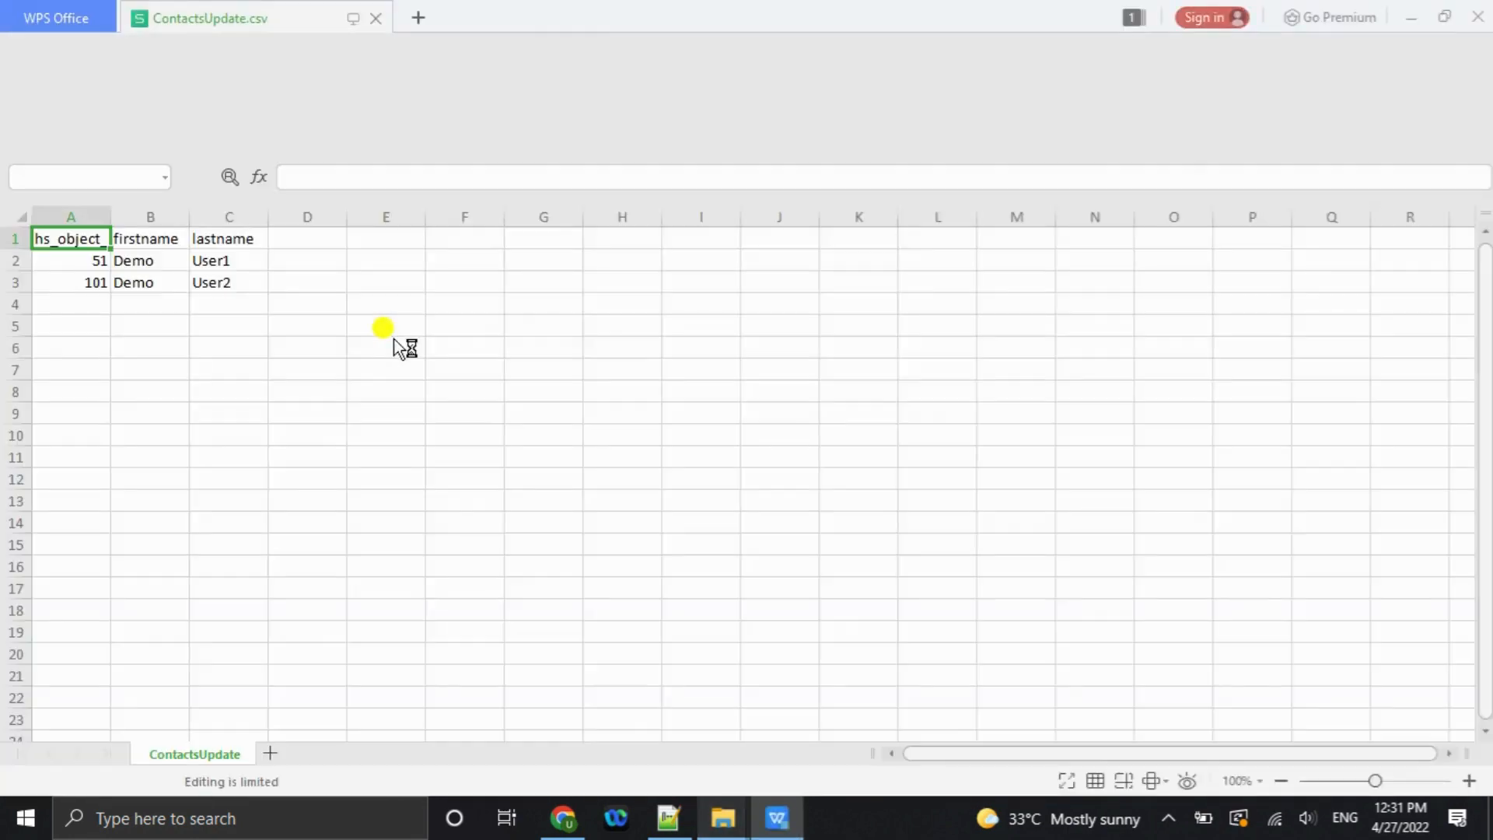
pyautogui.moveTo(111, 208); pyautogui.dragTo(153, 212)
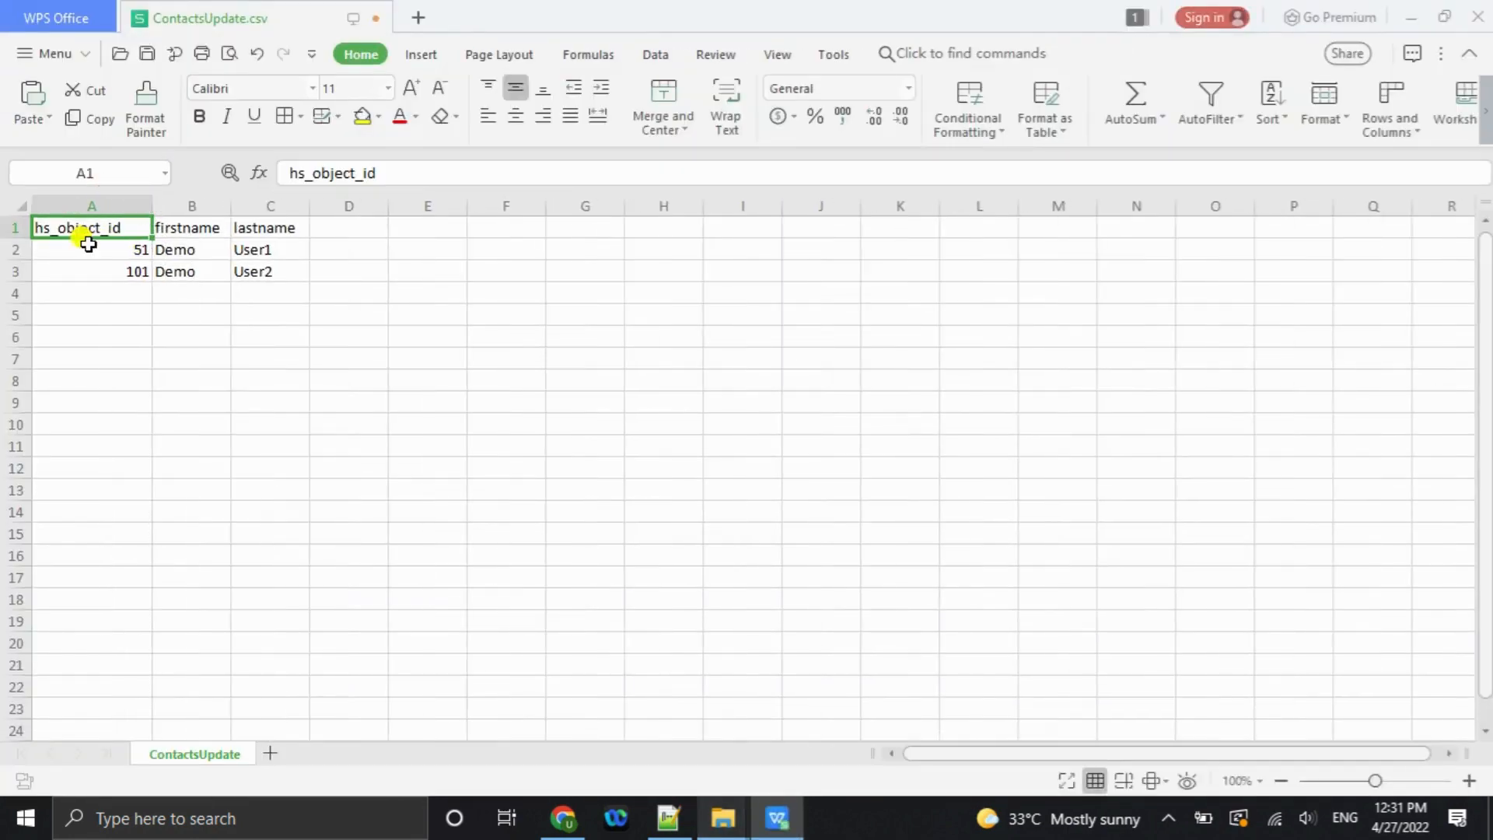
# Set the hs_object_id in cell A3 to 1.
pyautogui.click(87, 245)
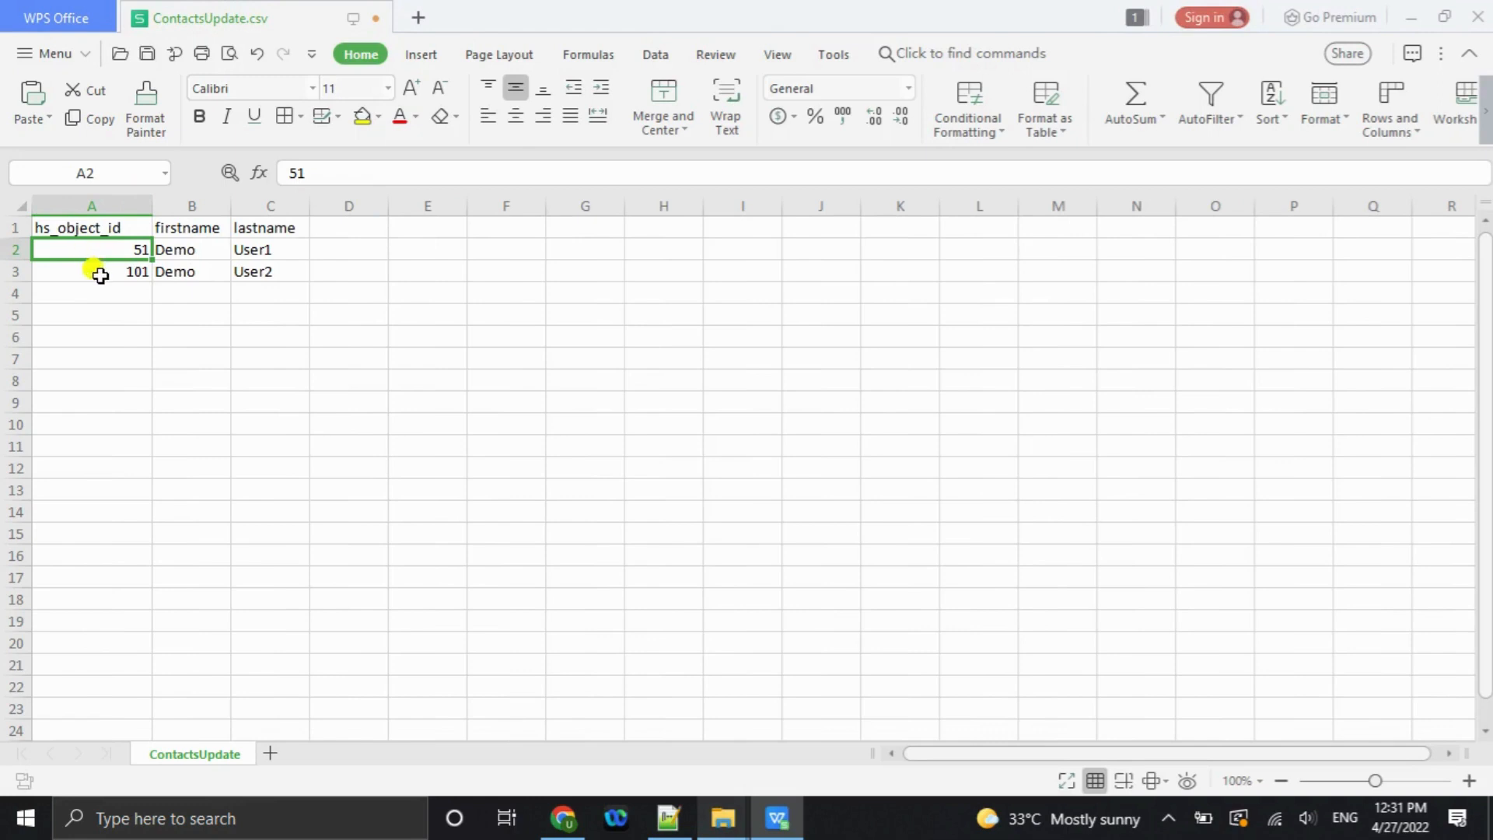
pyautogui.click(100, 271)
pyautogui.press('BackSpace')
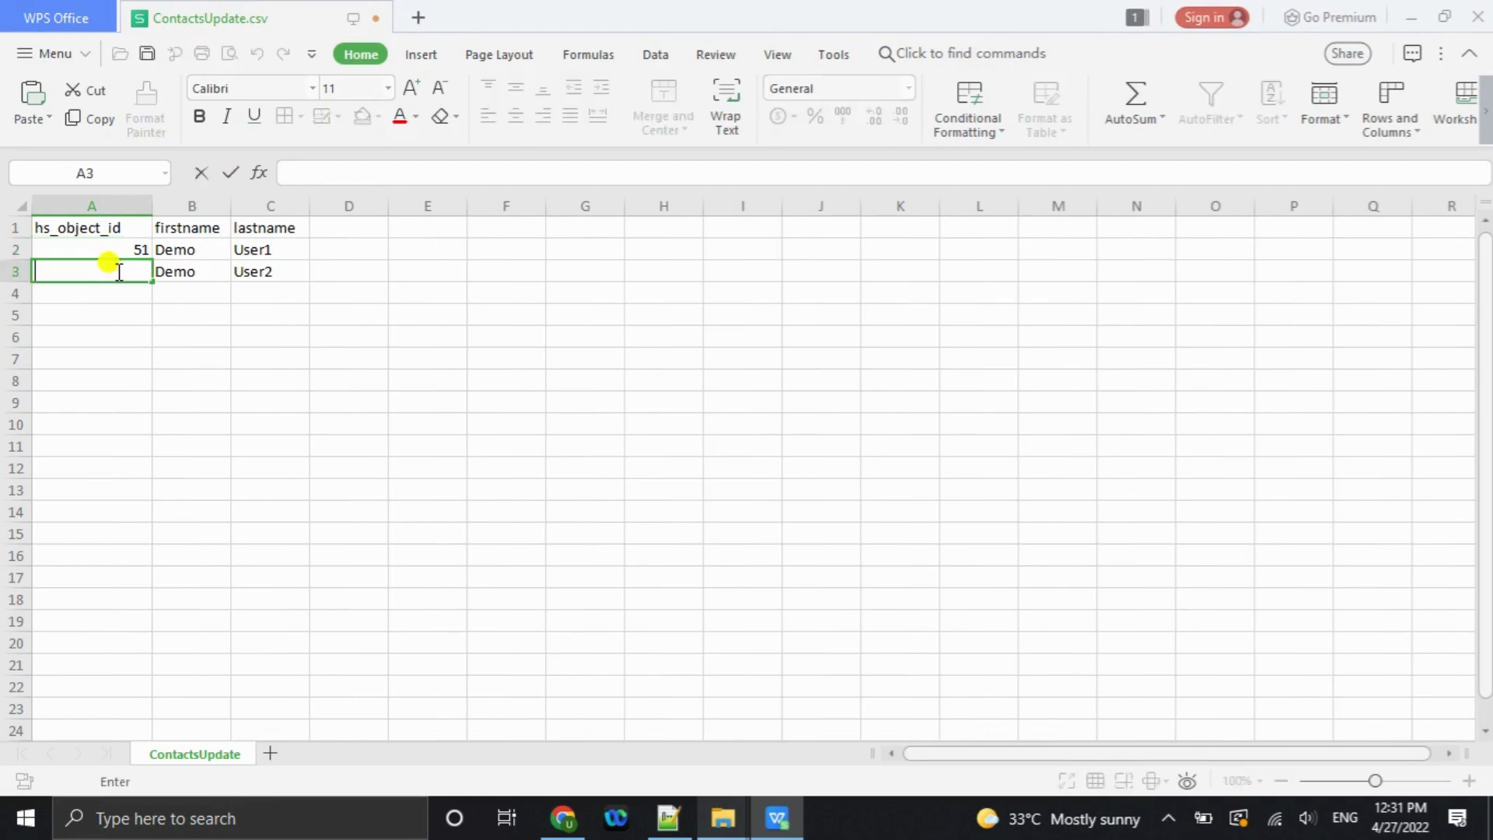
pyautogui.click(181, 227)
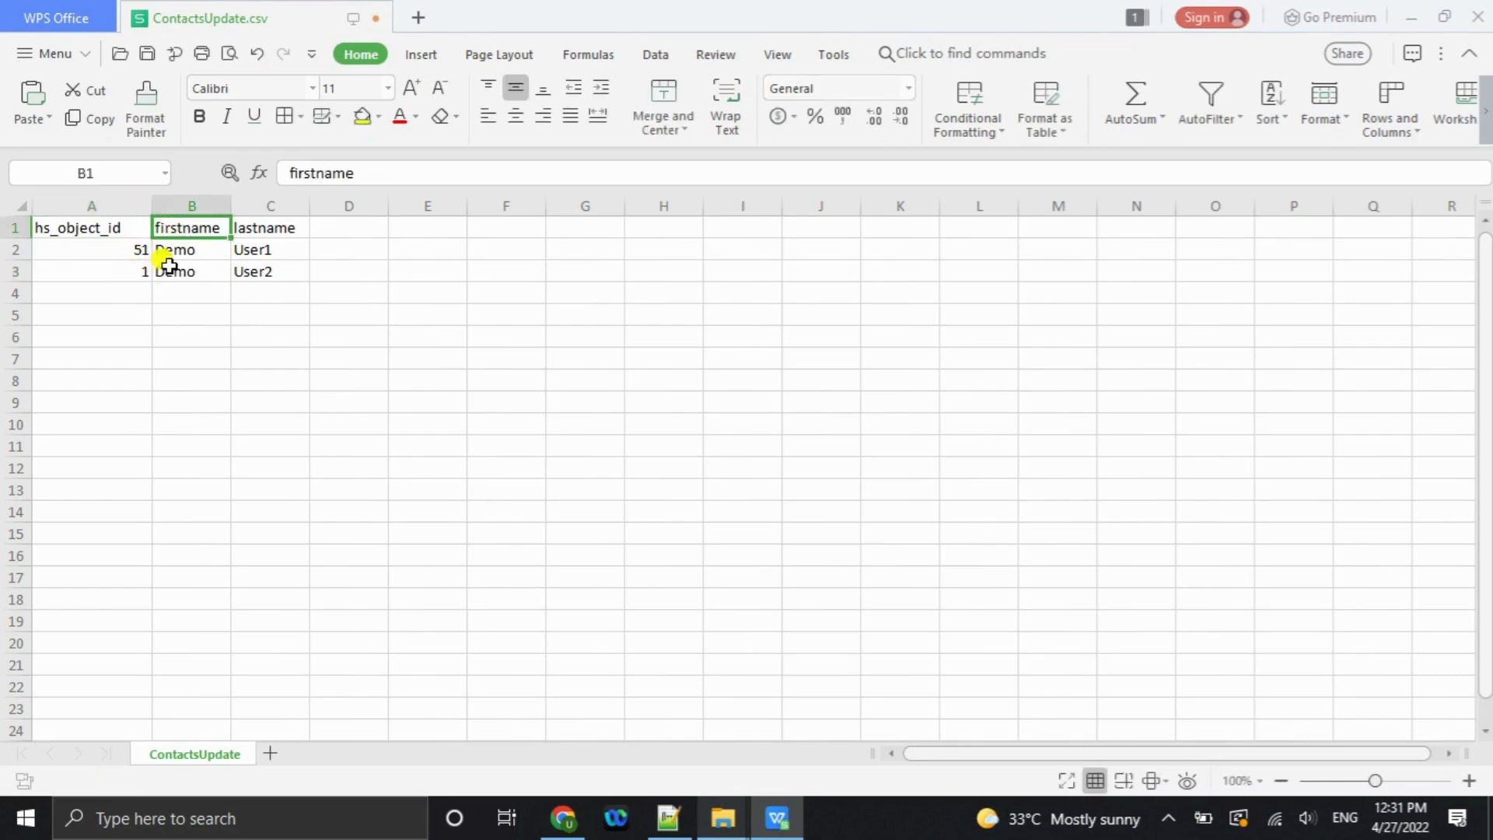
# Review the firstname and lastname columns, save ContactsUpdate.csv keeping its CSV format, and close it.
pyautogui.click(184, 244)
pyautogui.click(182, 227)
pyautogui.click(258, 222)
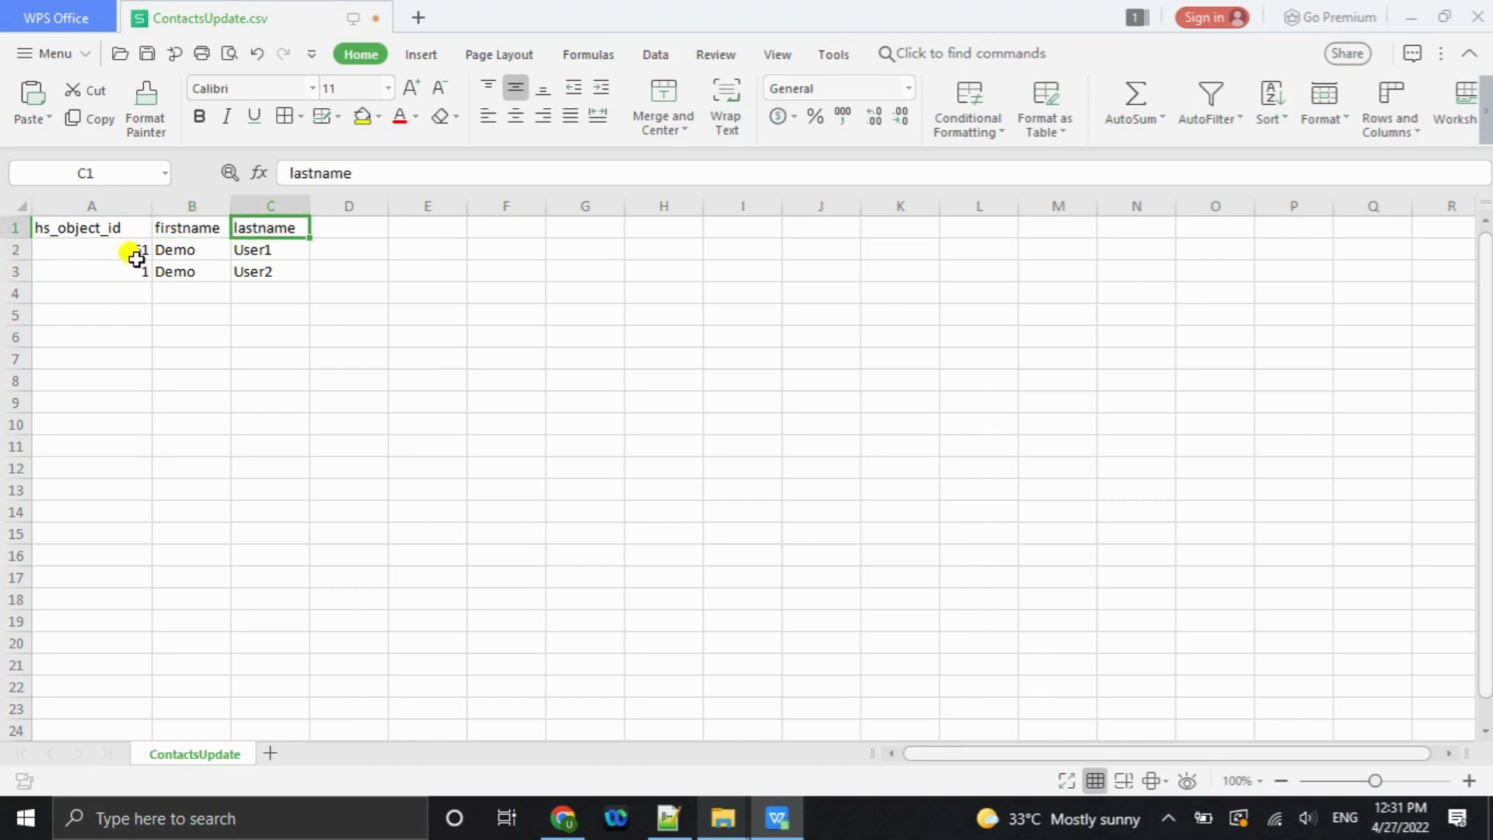
pyautogui.hotkey('ctrl', 's')
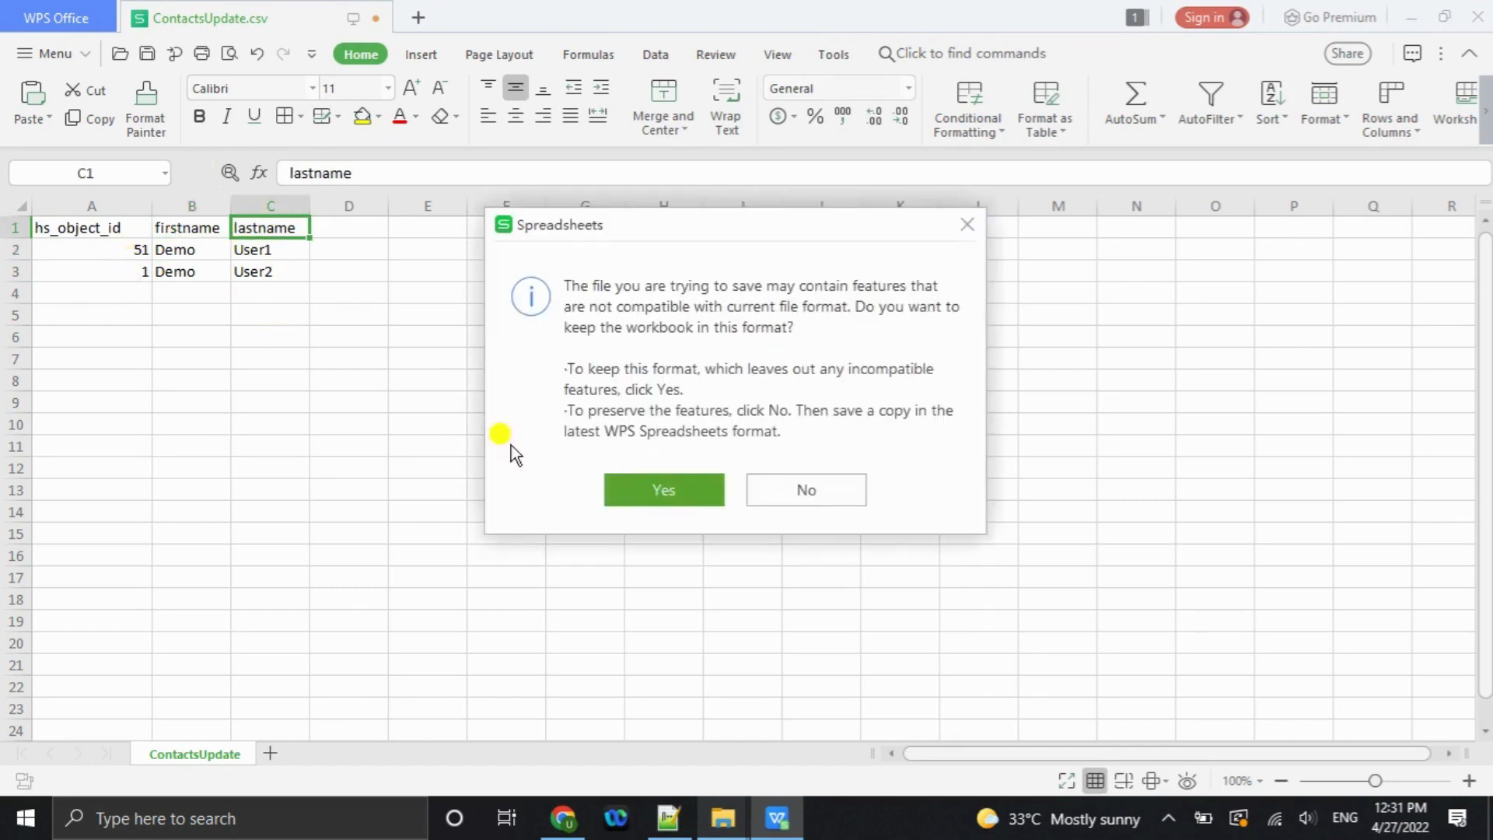
pyautogui.click(653, 482)
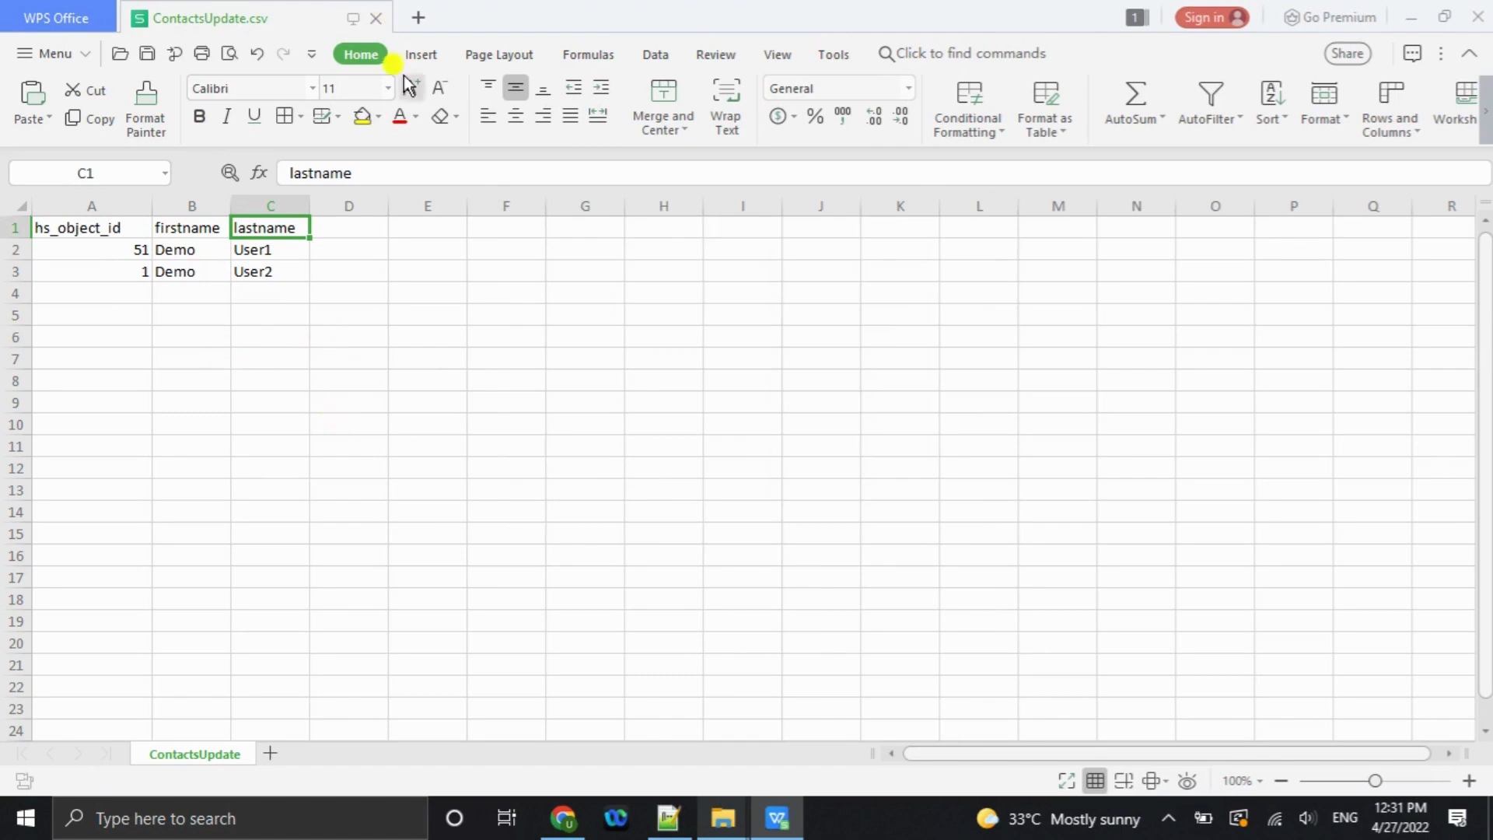
pyautogui.click(1478, 14)
# Back in the Contacts_Update mapping, set the Source transformation's connection to HubSpot_FlatFile_Connection (Flat File).
pyautogui.click(563, 817)
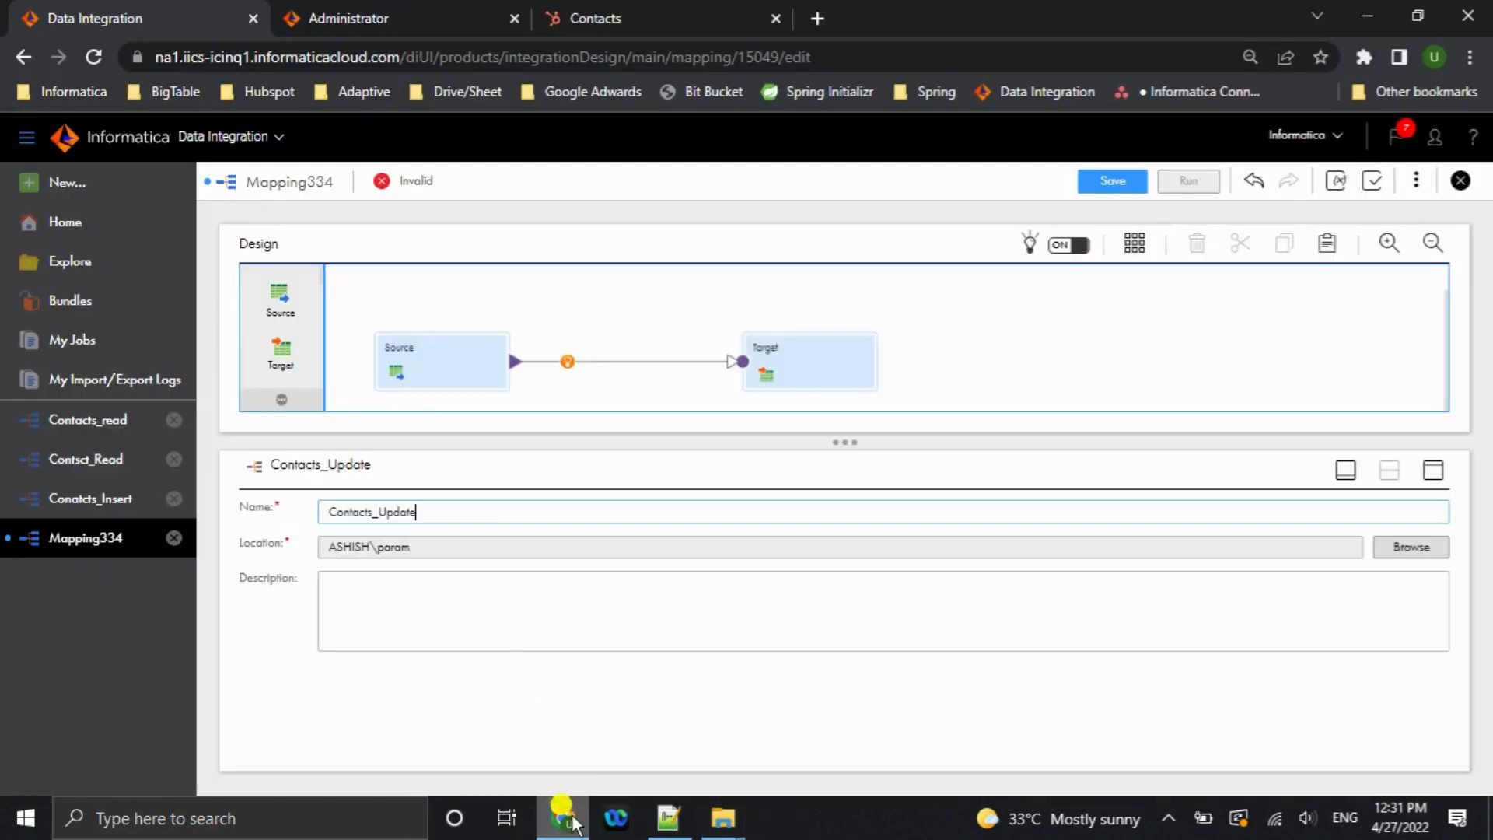
pyautogui.click(405, 363)
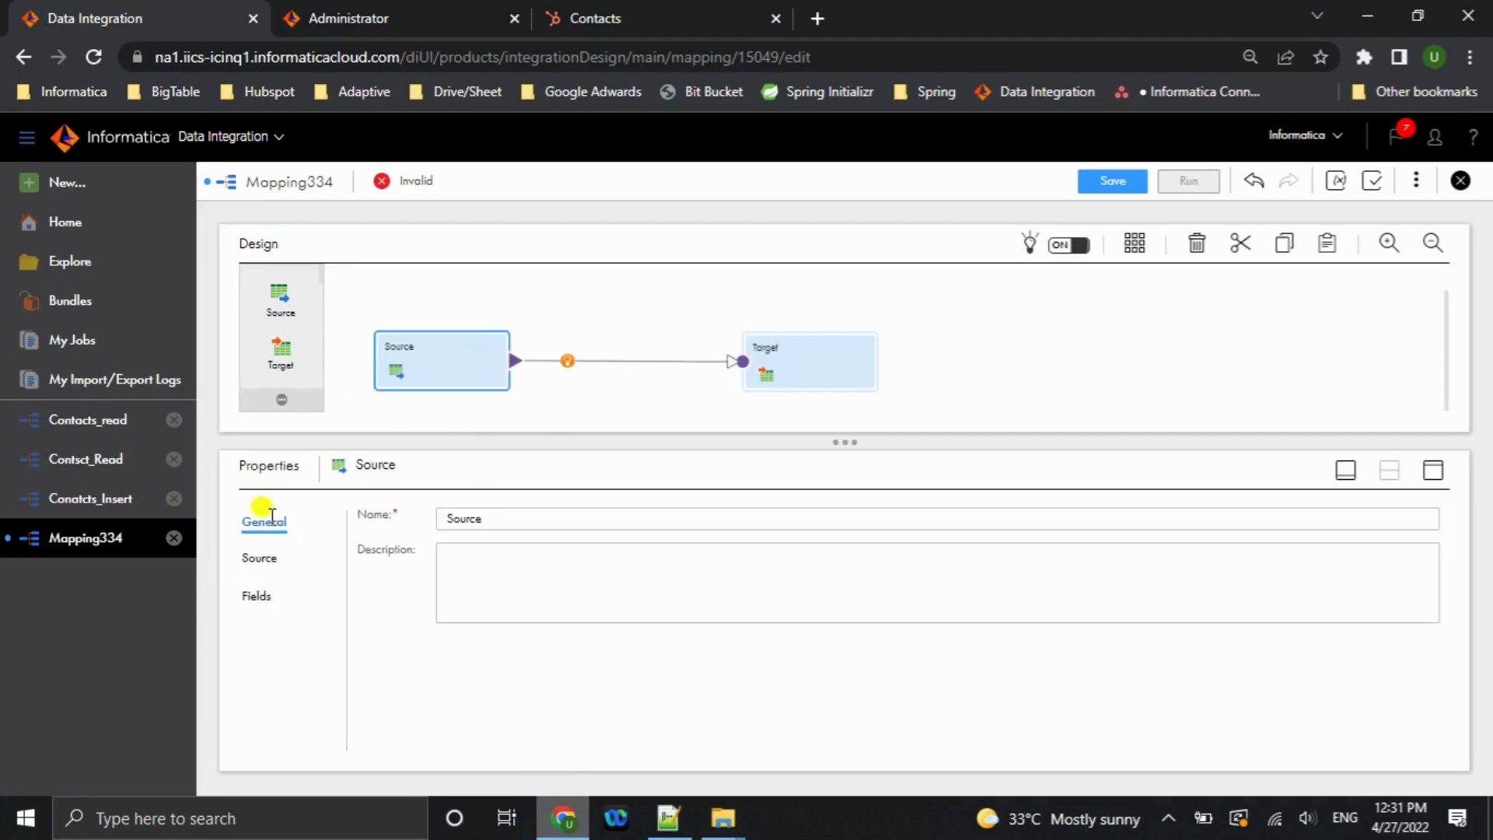
pyautogui.click(263, 558)
pyautogui.click(679, 563)
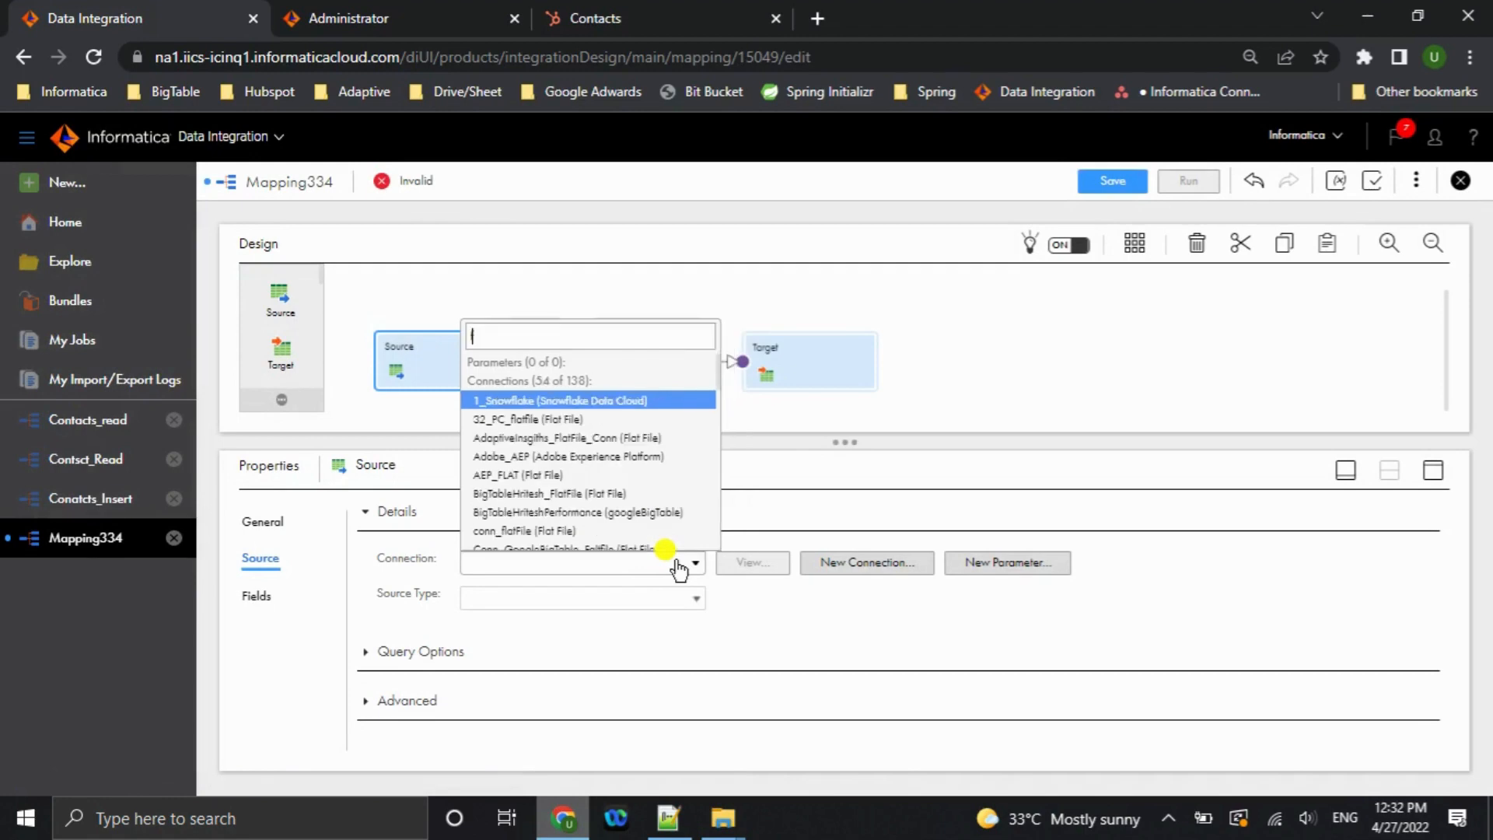
pyautogui.write('hubspot')
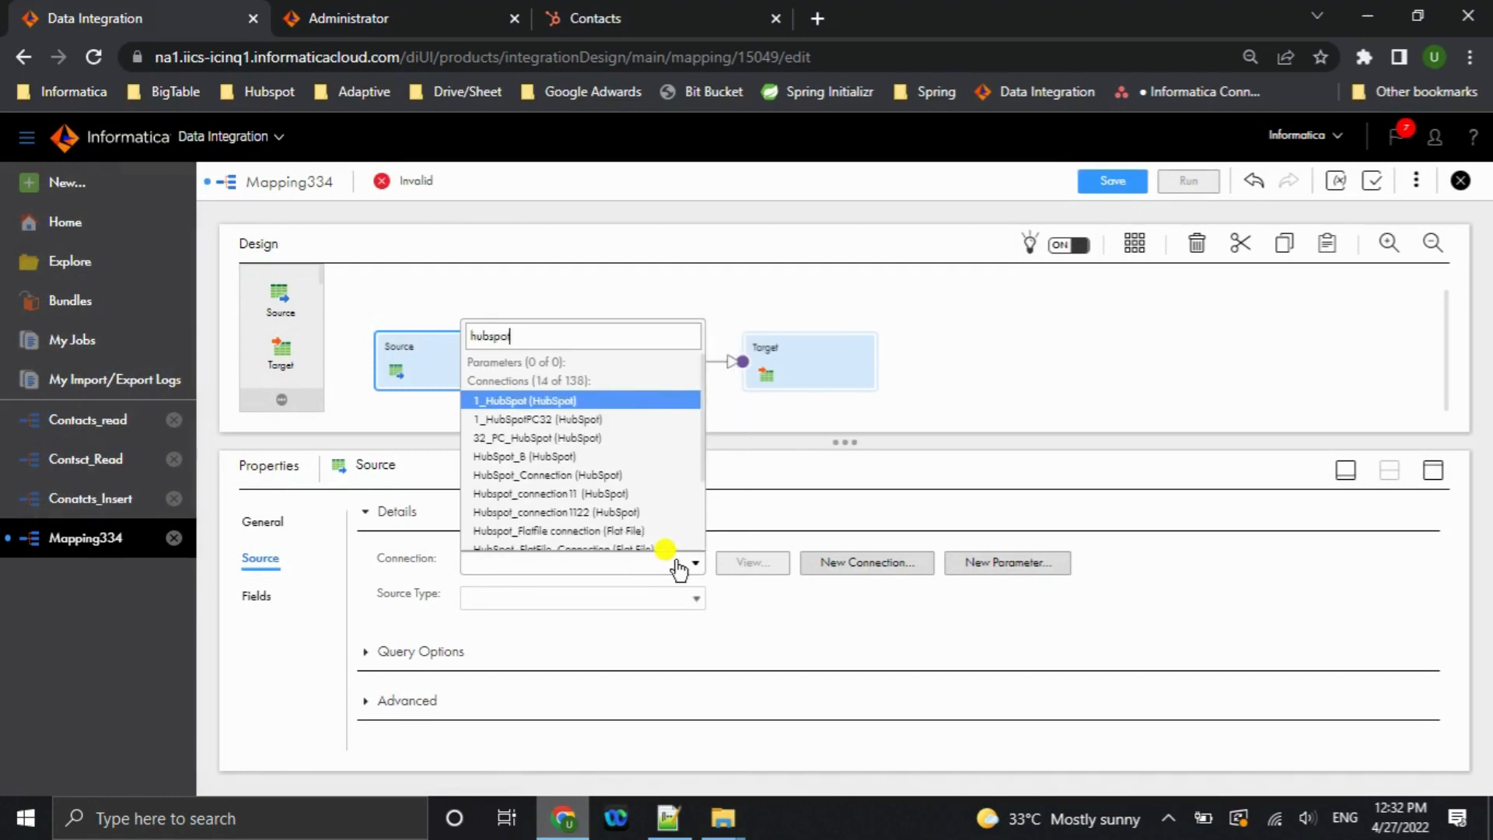
pyautogui.write('_f')
pyautogui.press('Down')
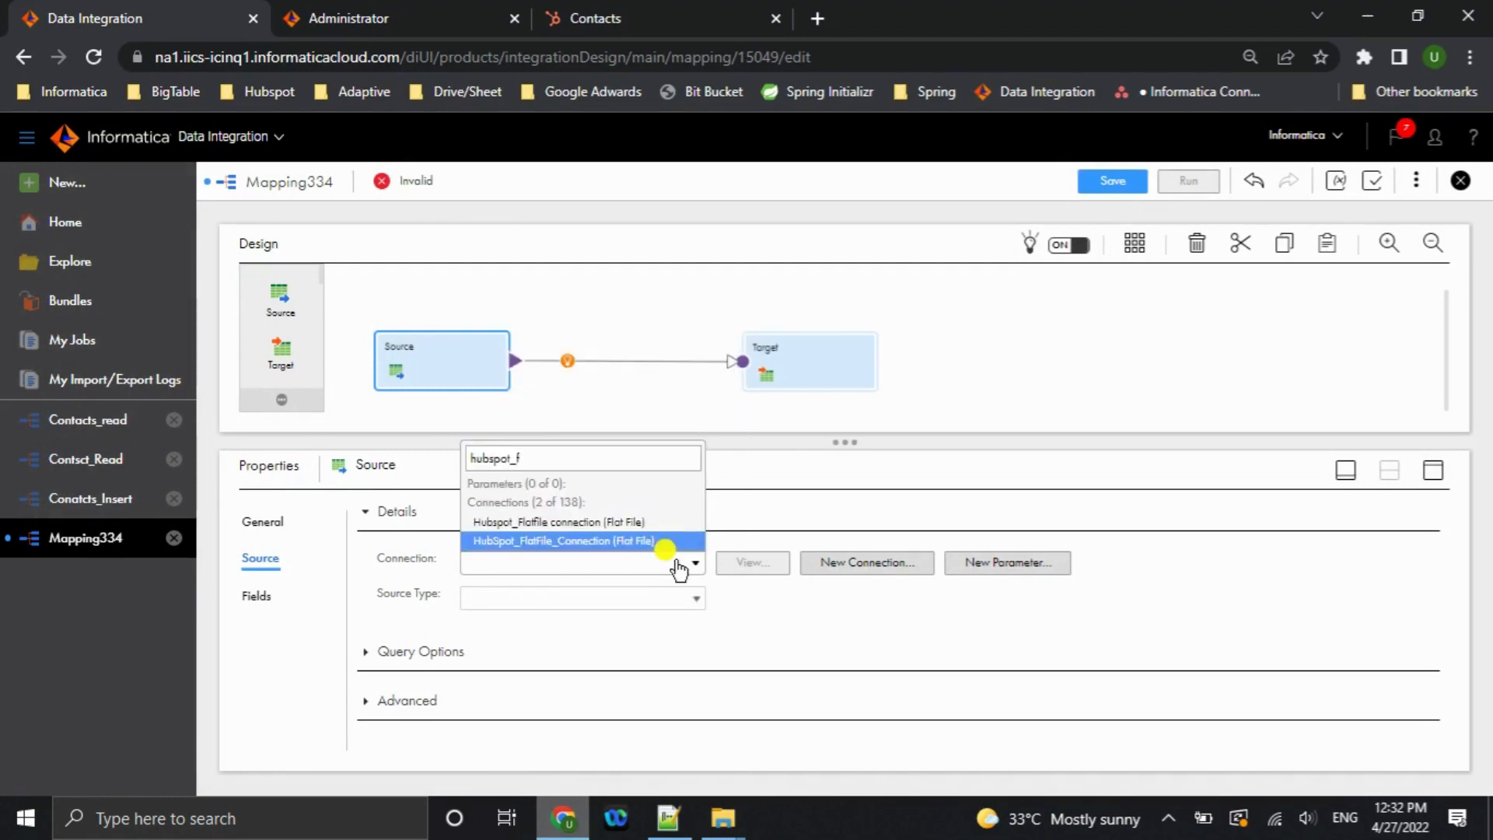
pyautogui.press('Return')
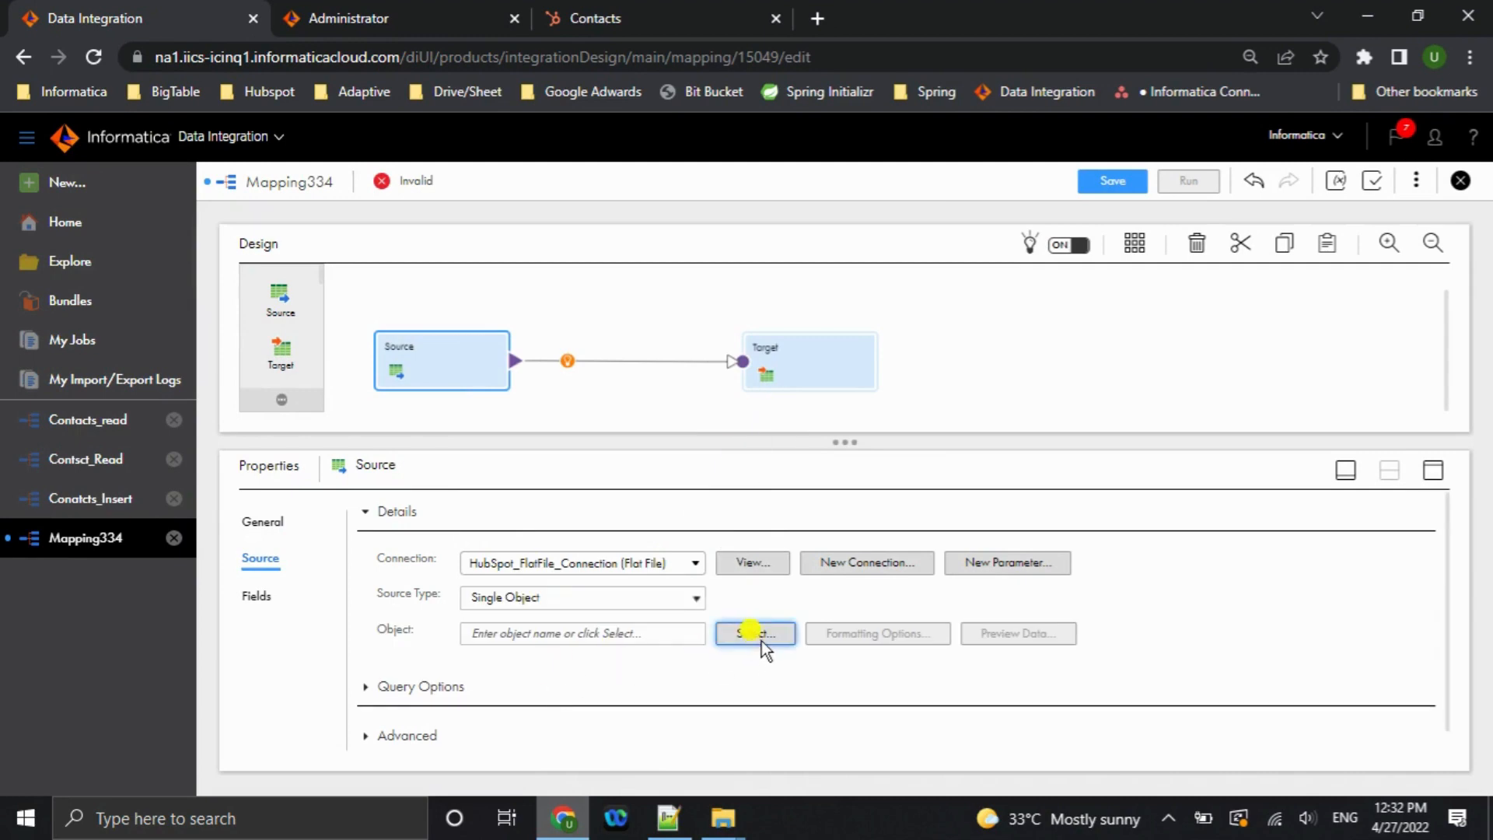
# Choose ContactsUpdate.csv as the object of the Source transformation.
pyautogui.click(758, 636)
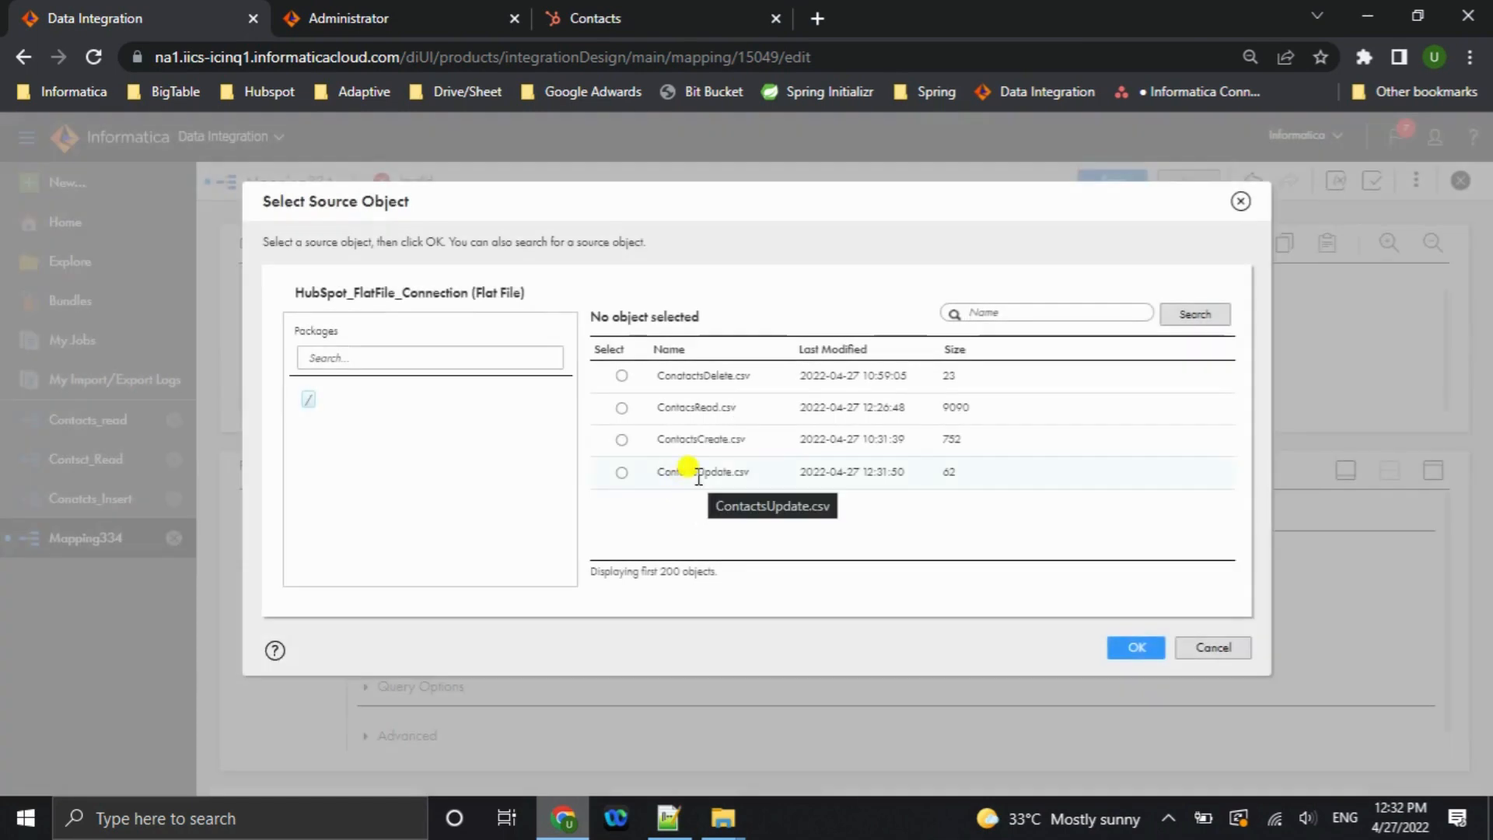
pyautogui.click(698, 474)
pyautogui.click(1136, 648)
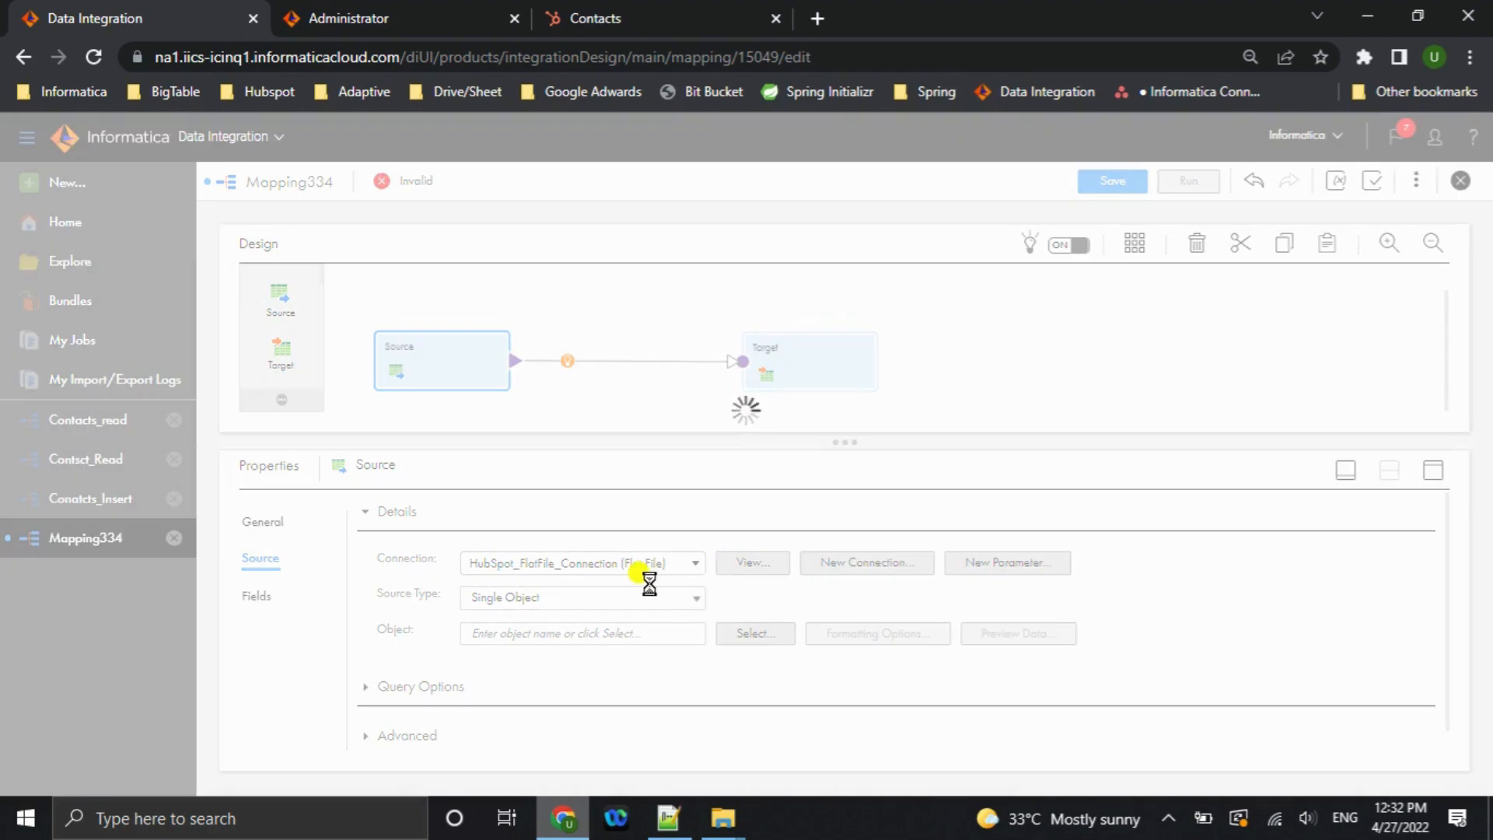
pyautogui.scroll(-1, 385, 706)
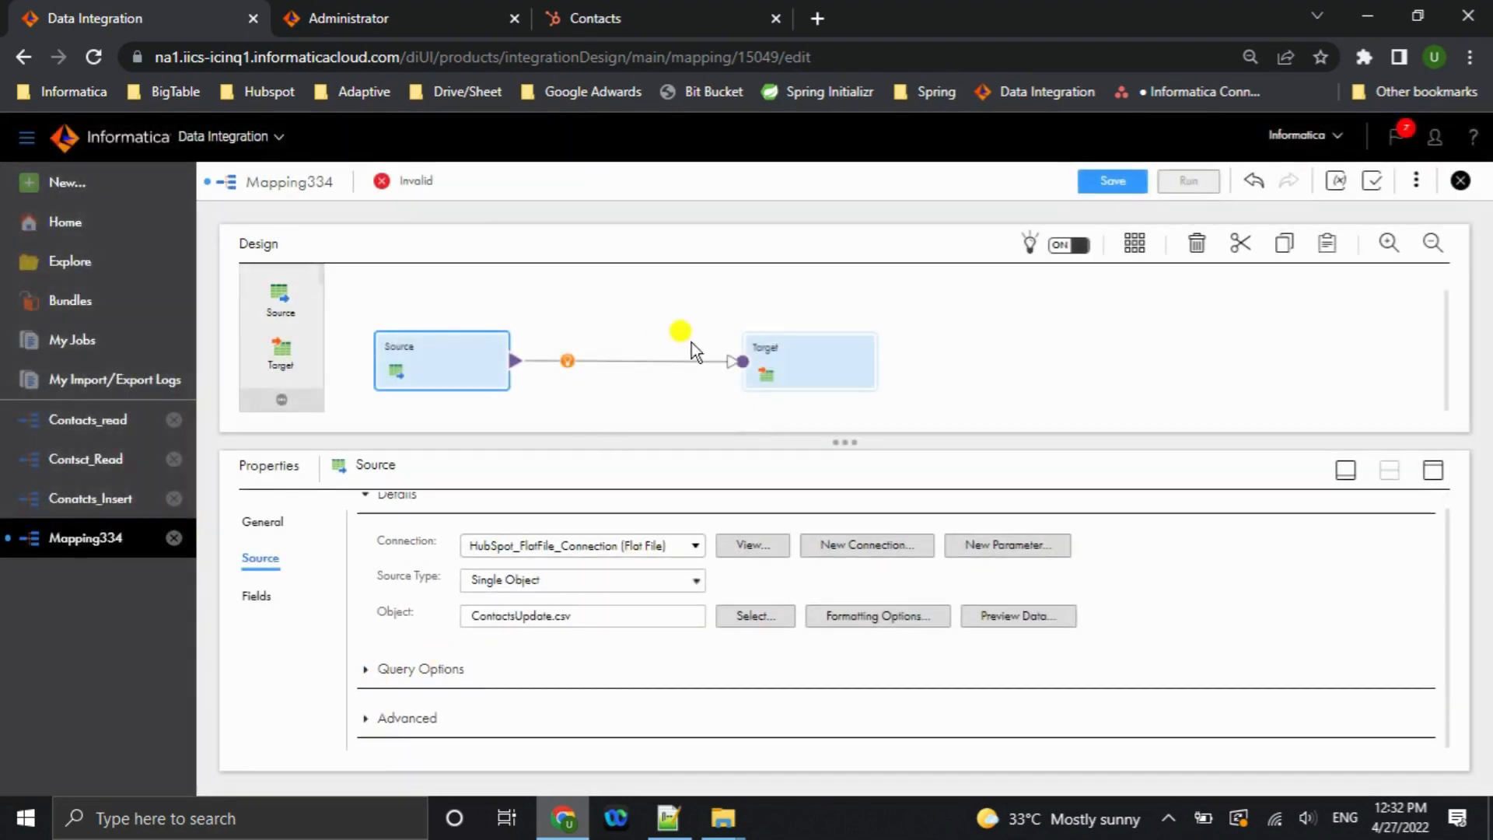
# Set the Target transformation's connection to HubSpot_Connection (HubSpot).
pyautogui.click(780, 352)
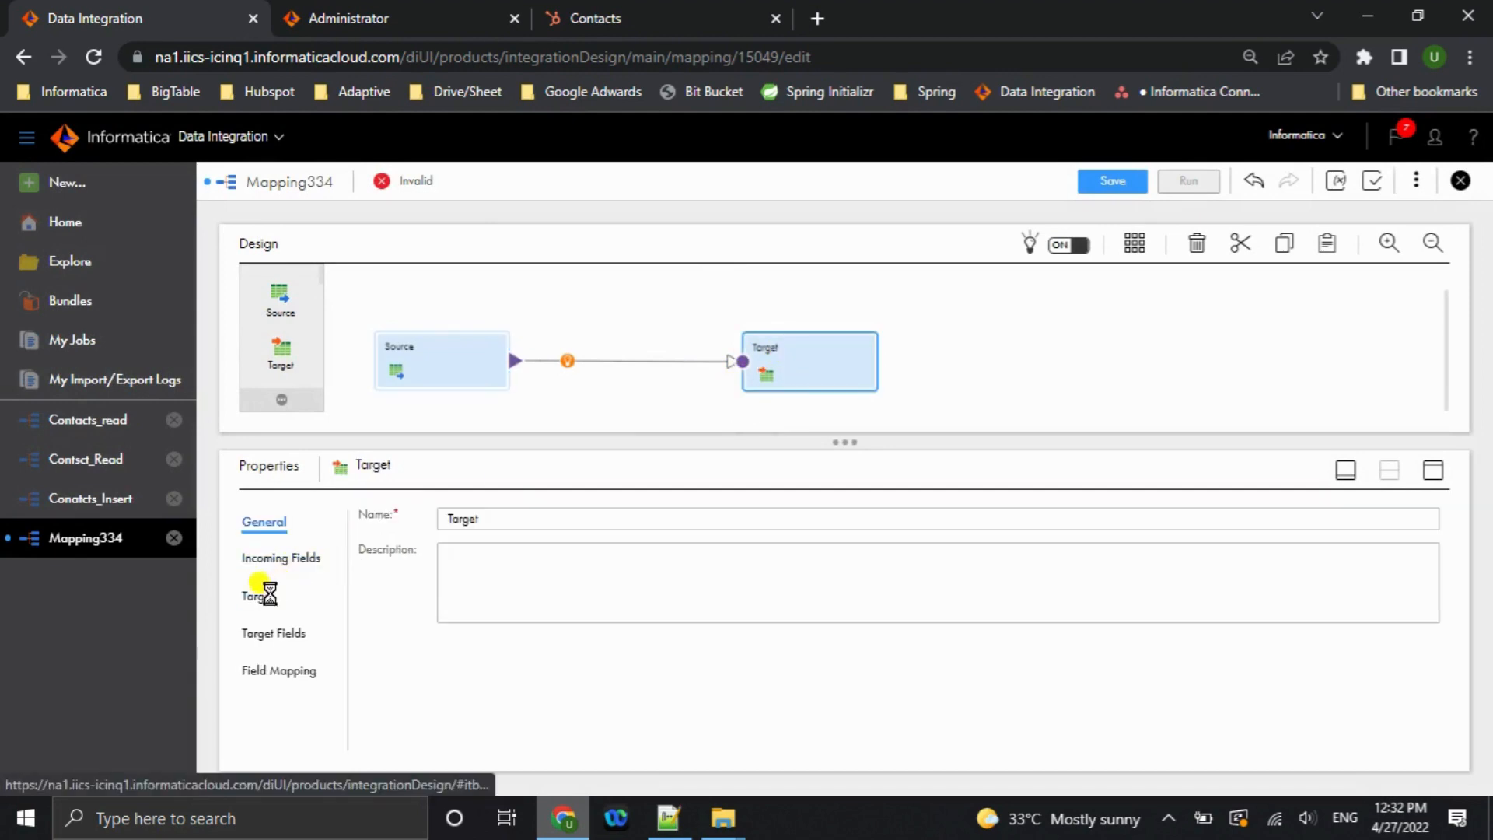
pyautogui.click(259, 595)
pyautogui.click(691, 564)
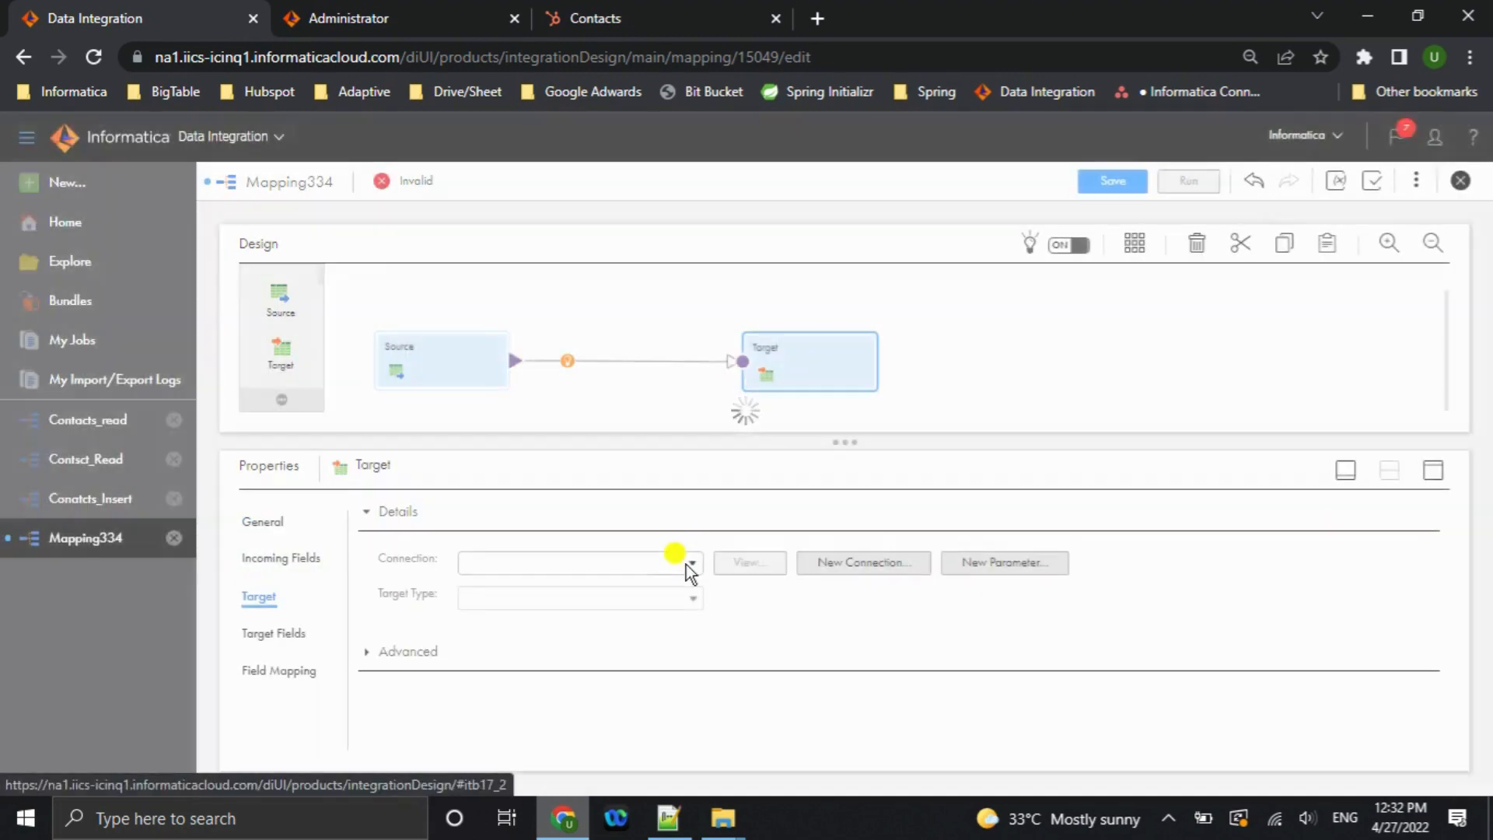
pyautogui.write('Hubsp')
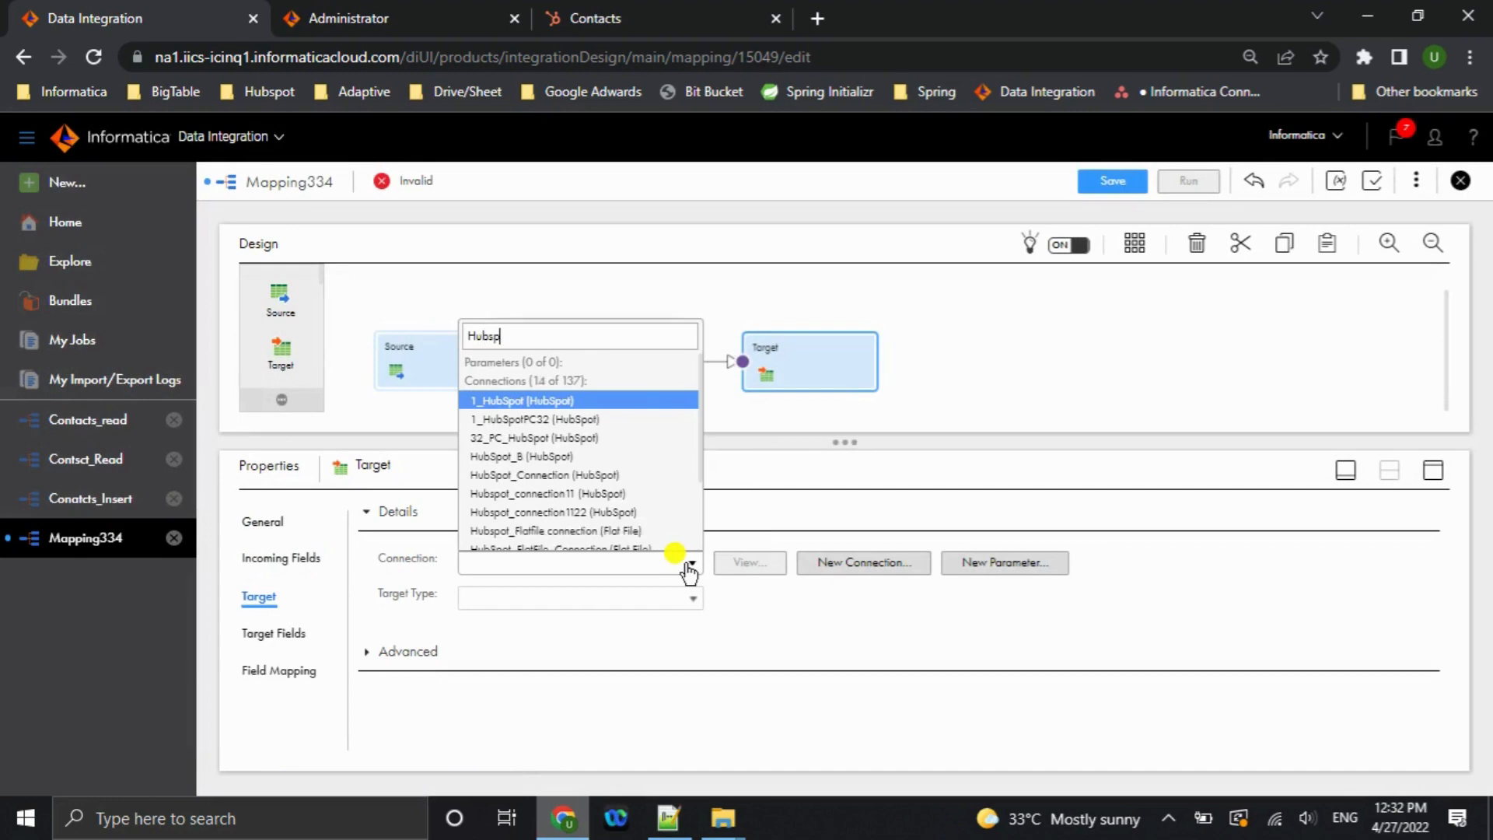
pyautogui.write('ot_conn')
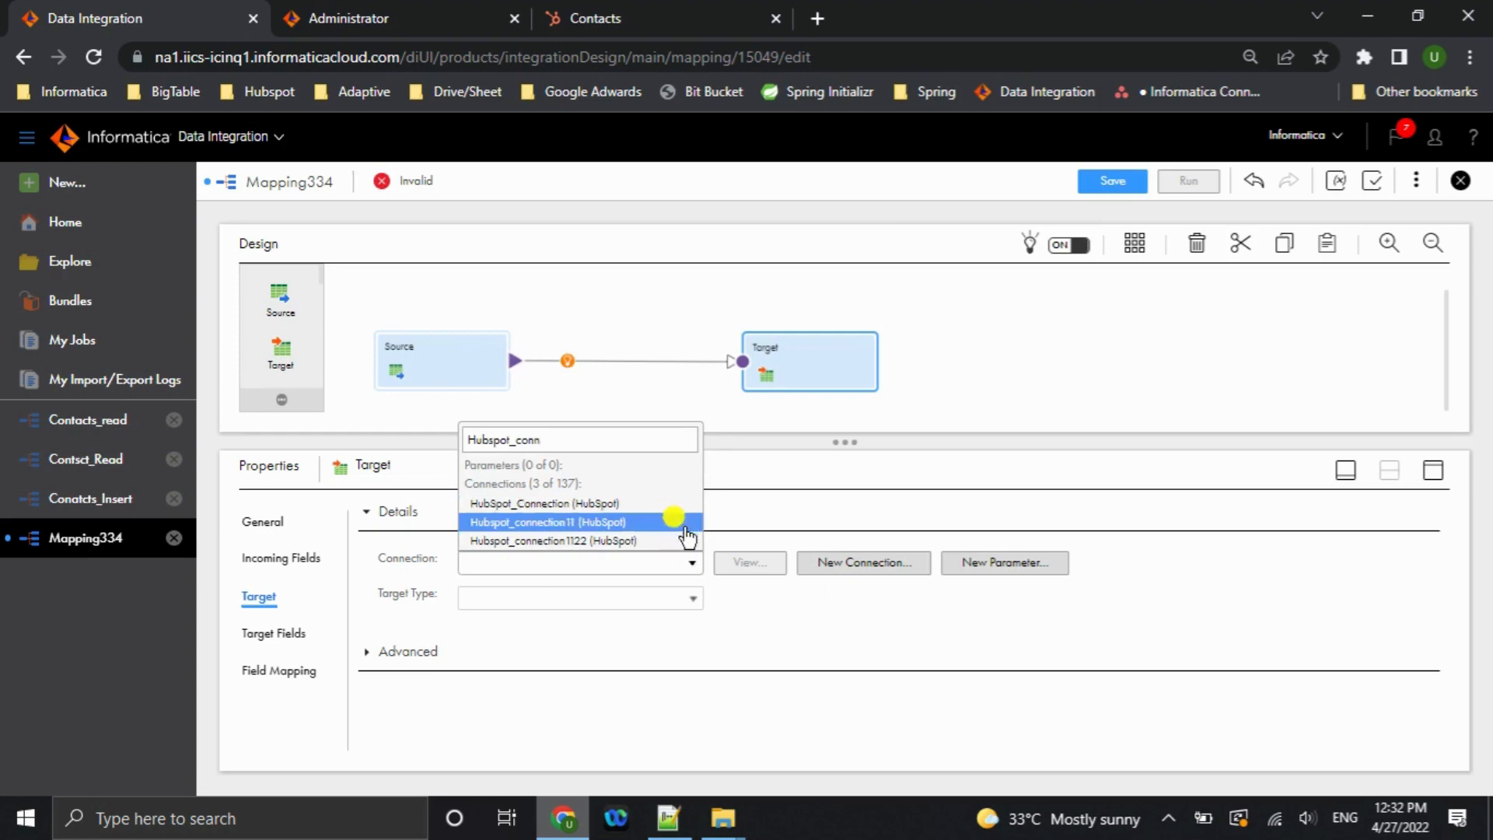
pyautogui.click(553, 504)
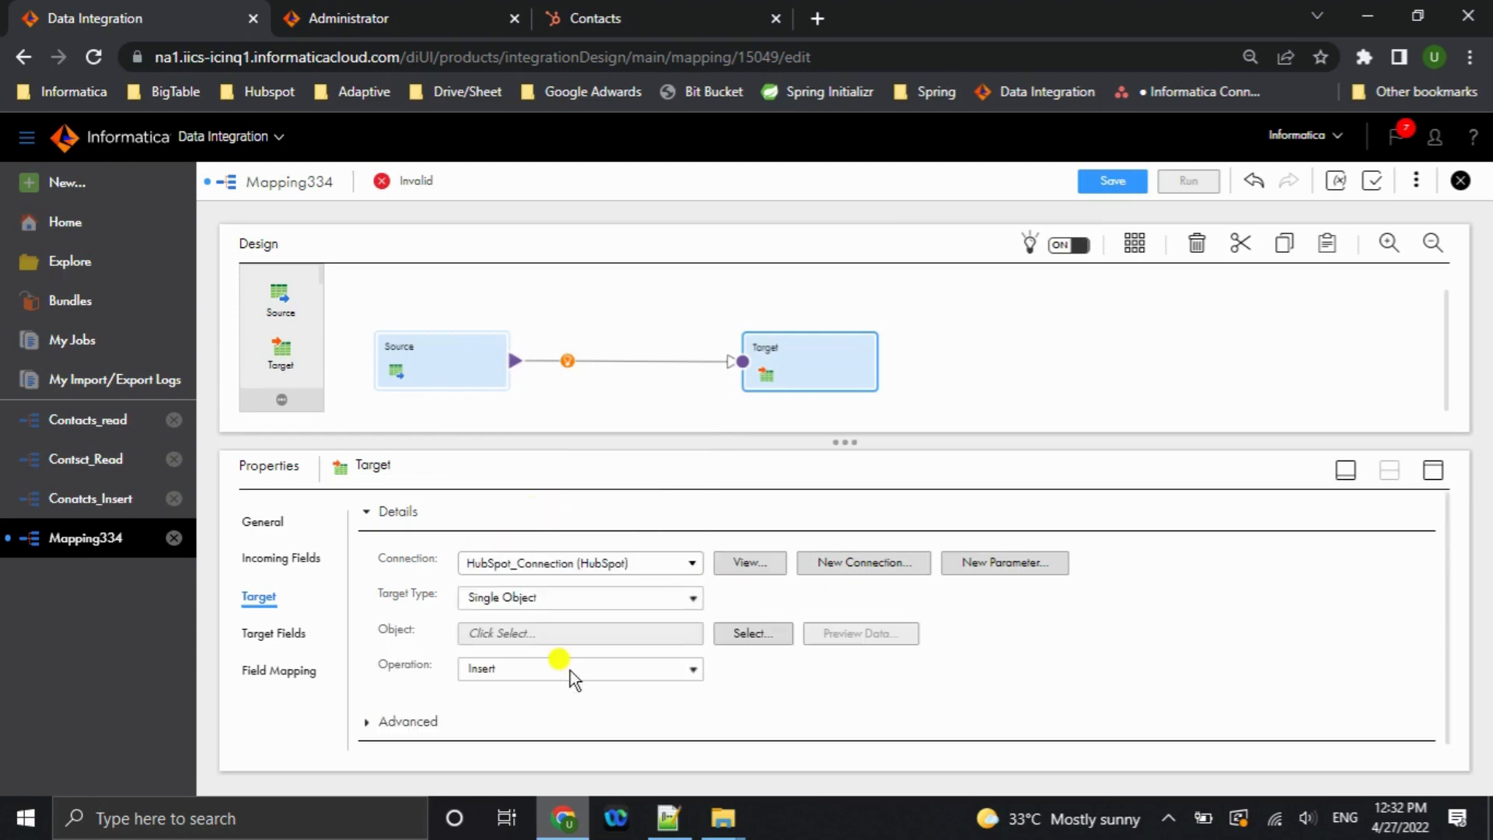
# Choose Contacts as the object of the Target transformation.
pyautogui.click(741, 635)
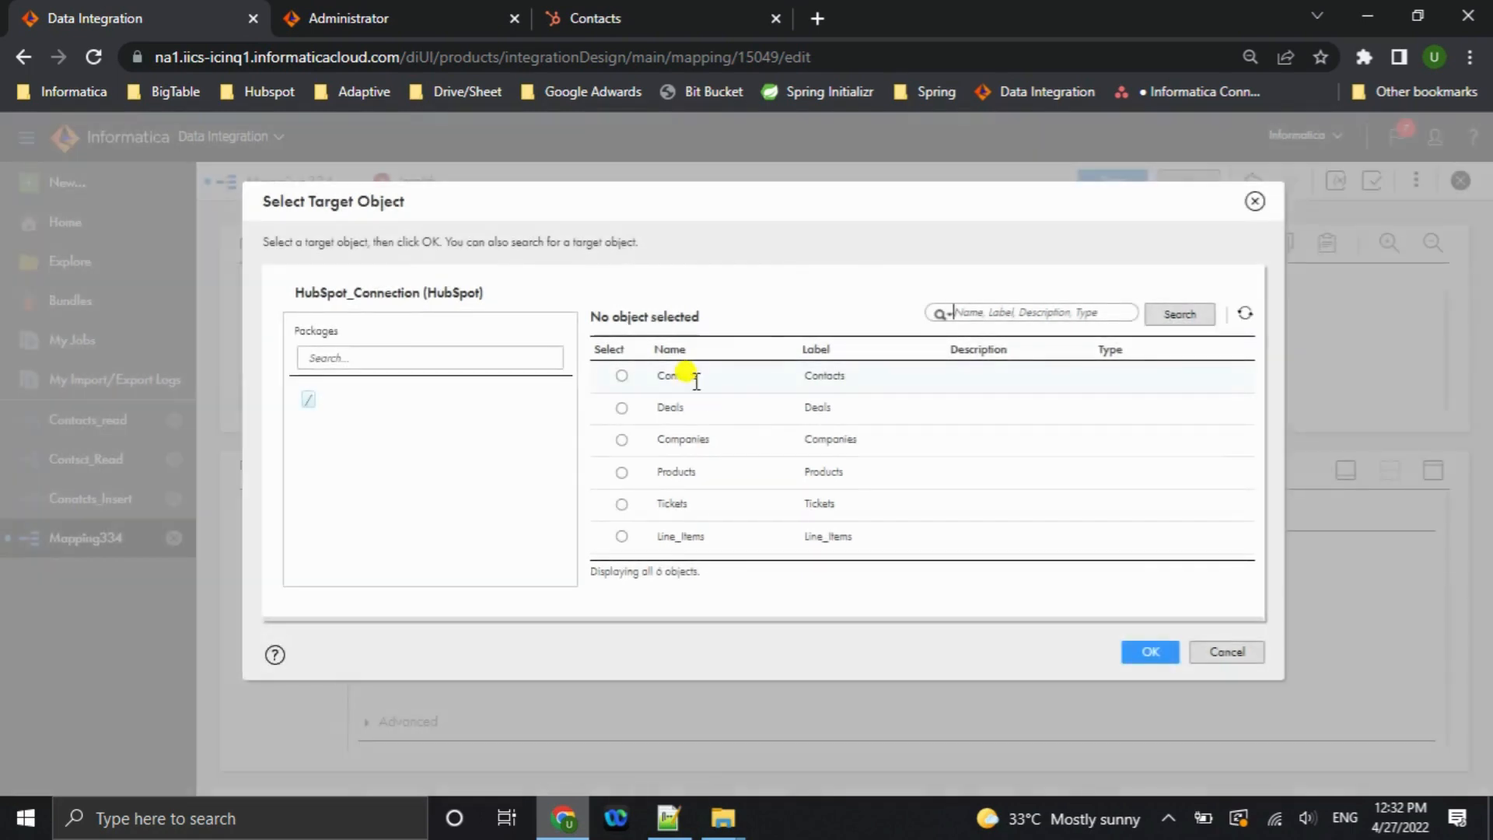
pyautogui.click(661, 391)
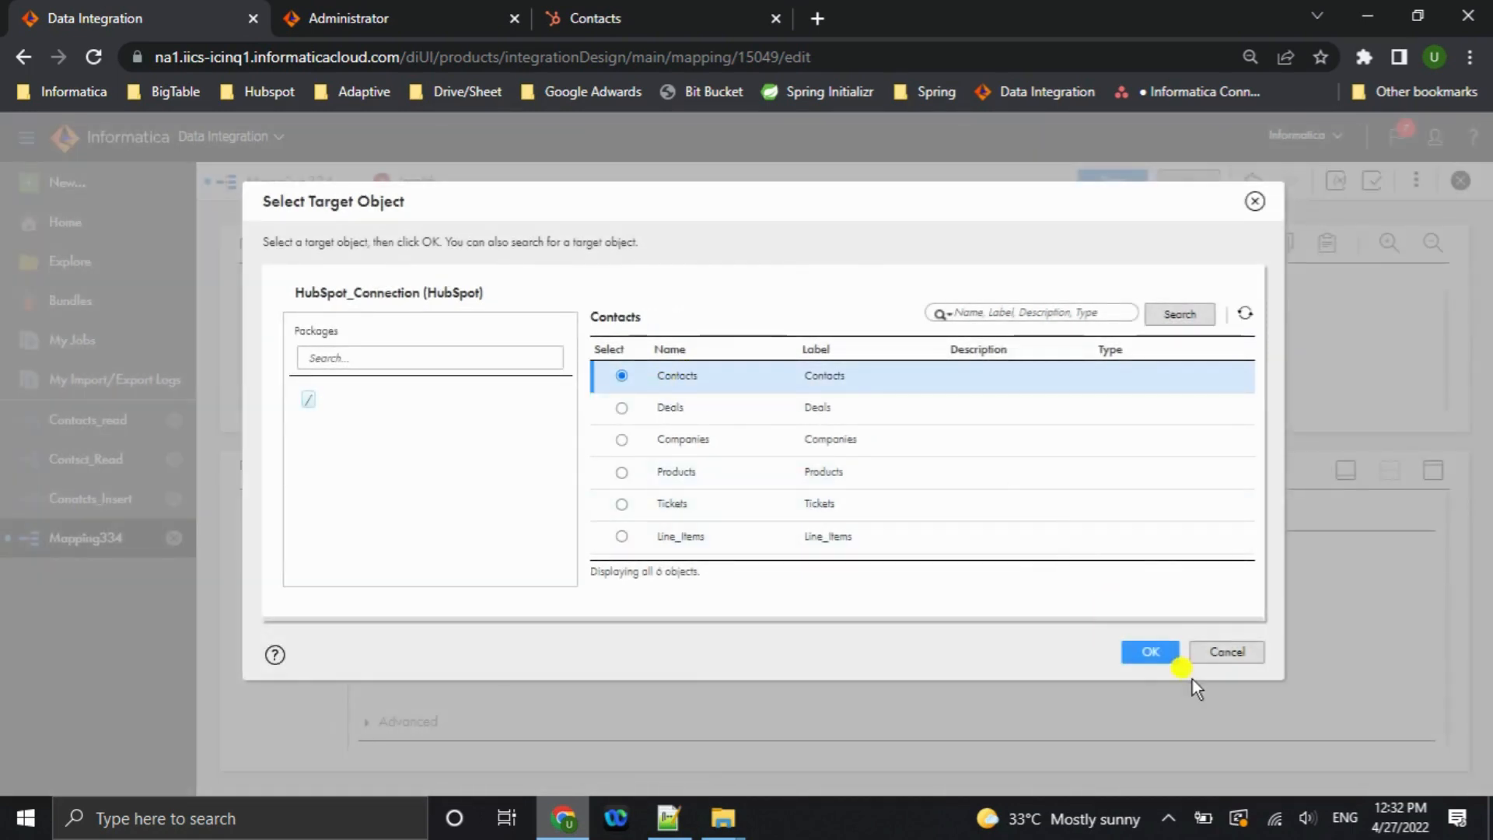
pyautogui.click(1151, 651)
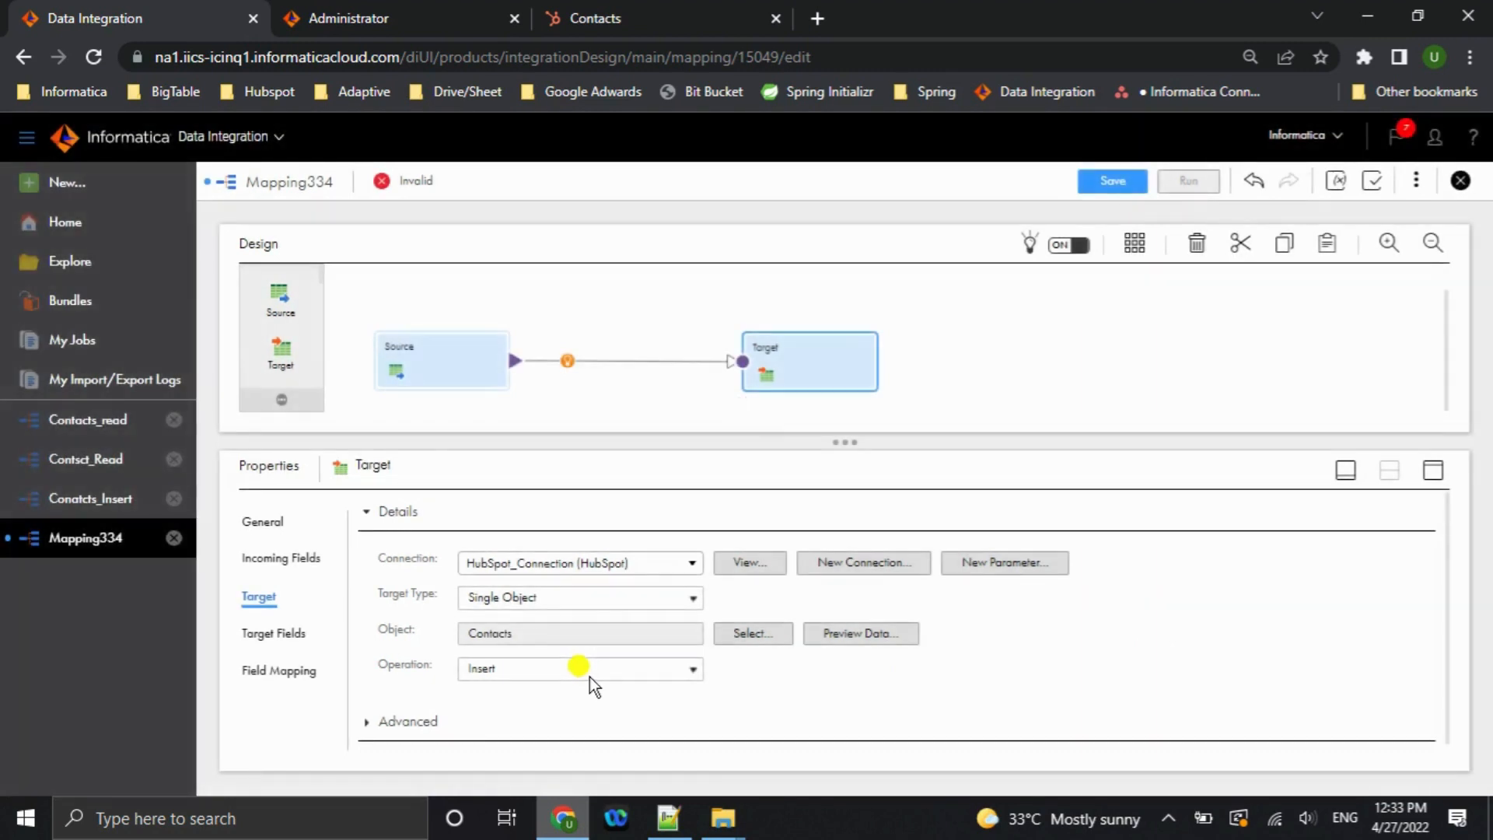
# Set the target operation to Update and add all target columns as update columns.
pyautogui.click(575, 668)
pyautogui.click(538, 709)
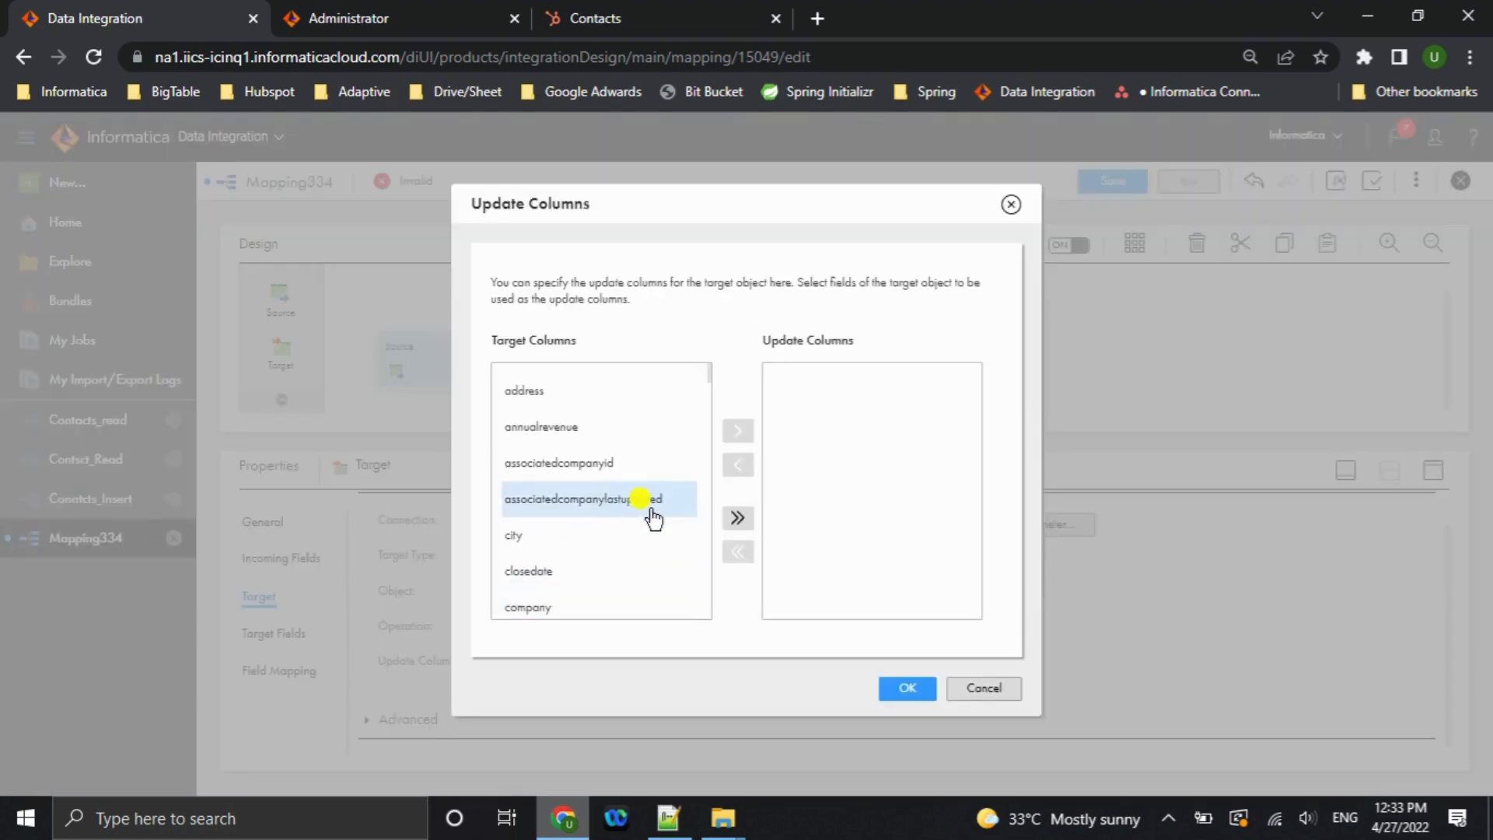
pyautogui.click(738, 517)
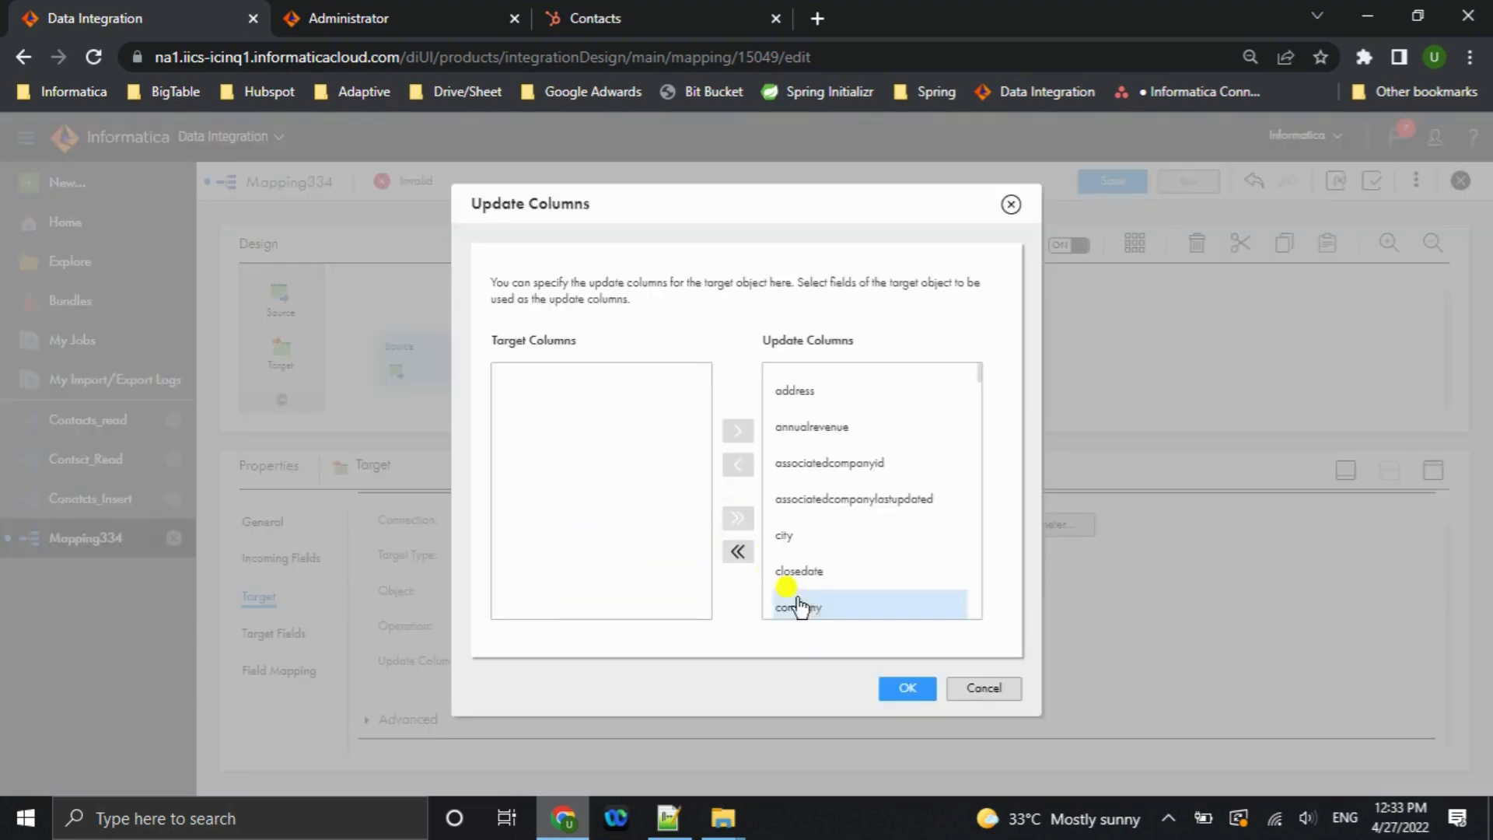
pyautogui.click(907, 687)
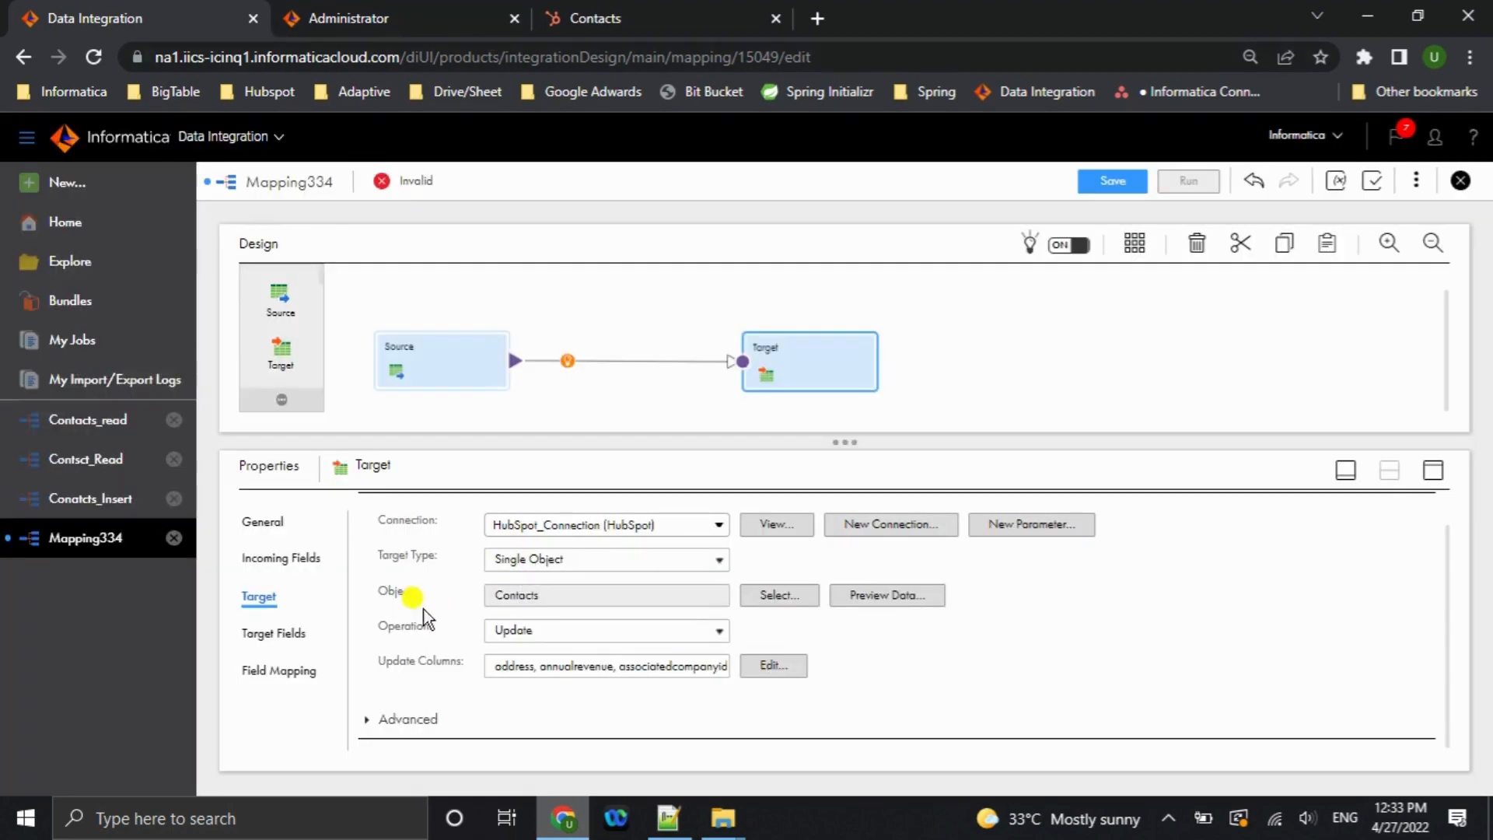
# Automap the incoming fields to the Contacts target fields using Smart Map.
pyautogui.click(282, 669)
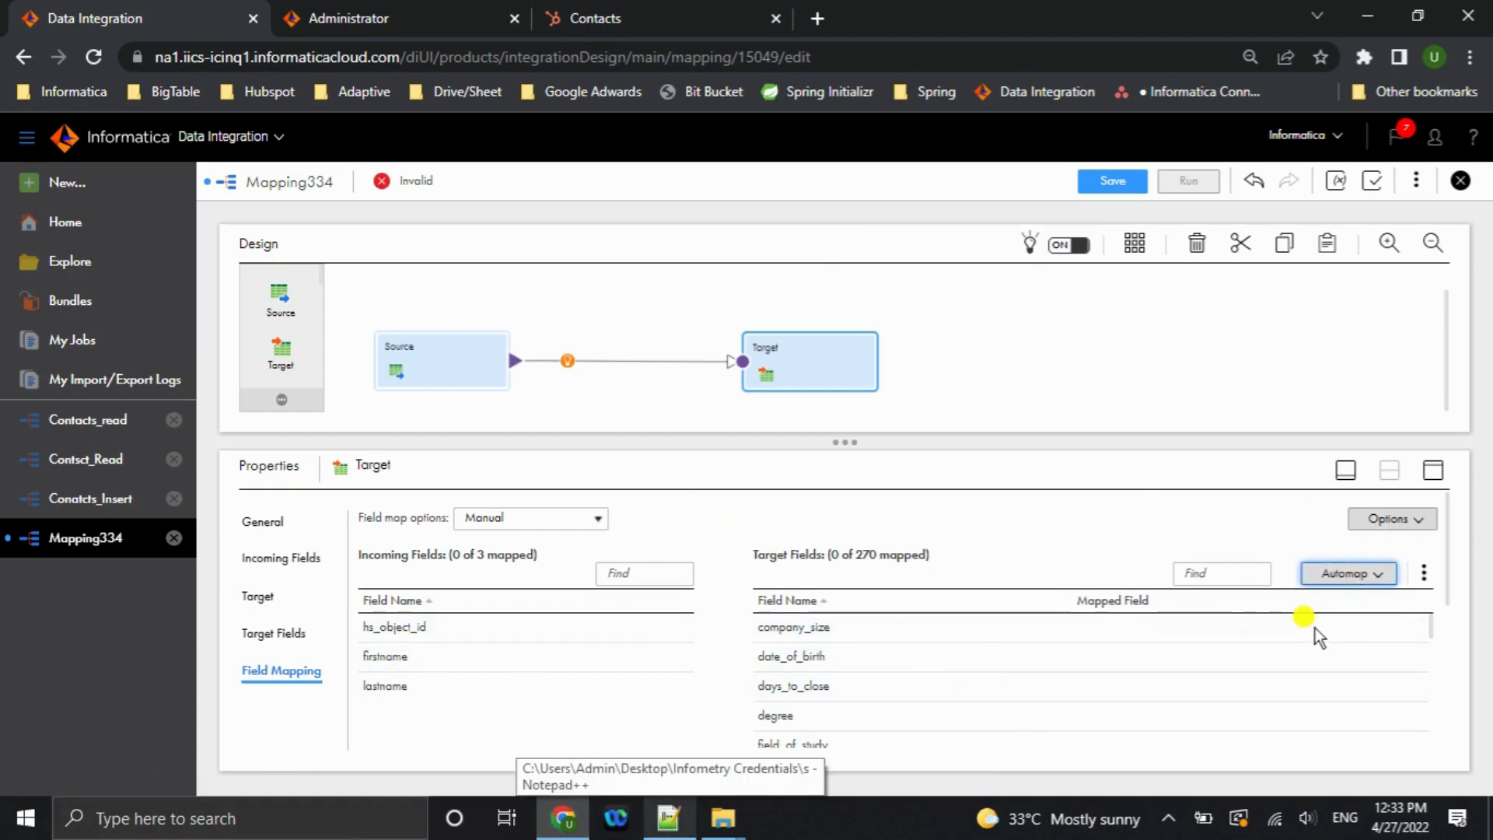
pyautogui.click(1360, 576)
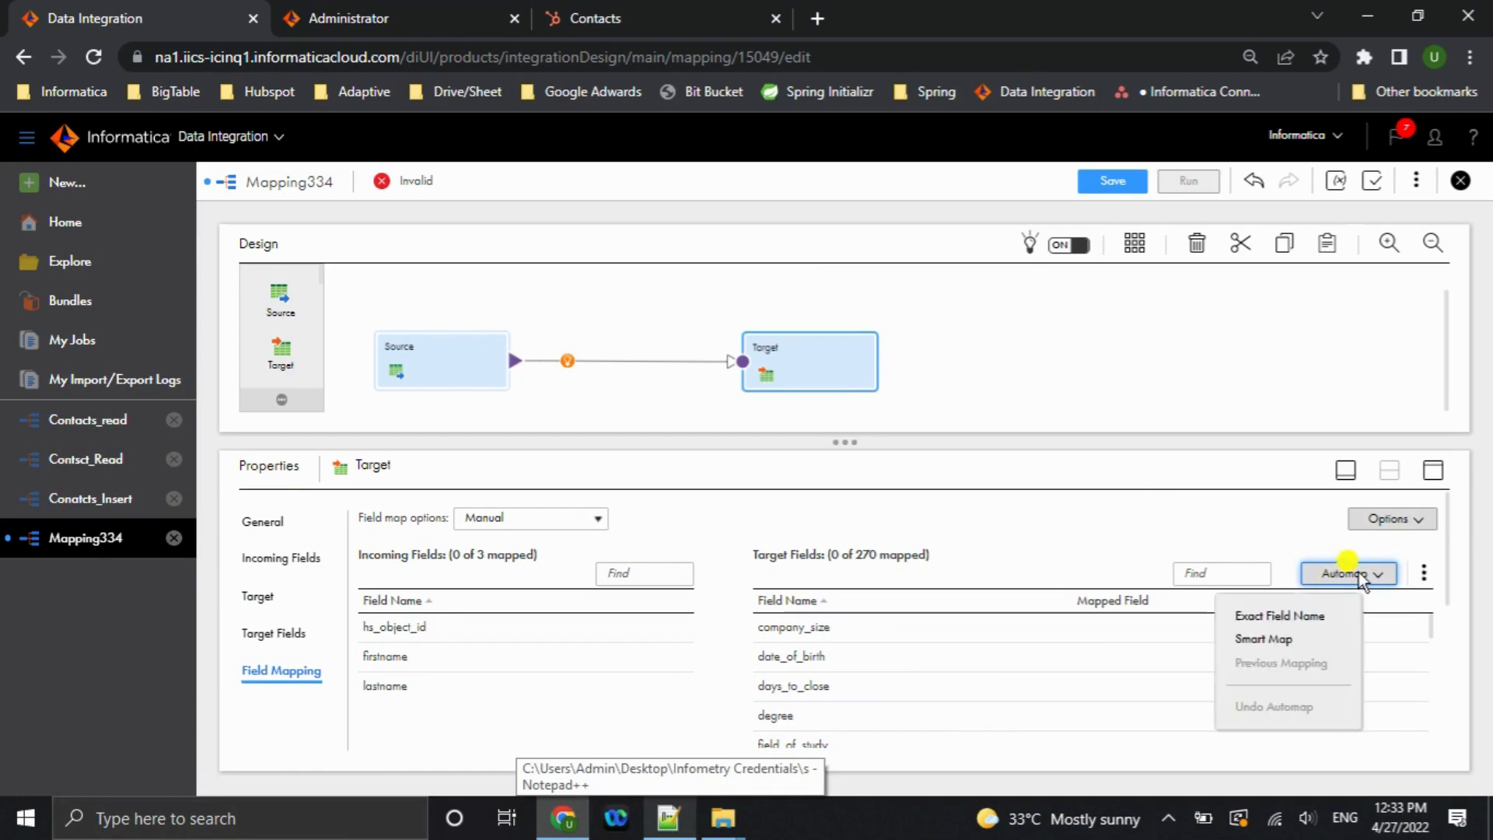
pyautogui.click(1283, 640)
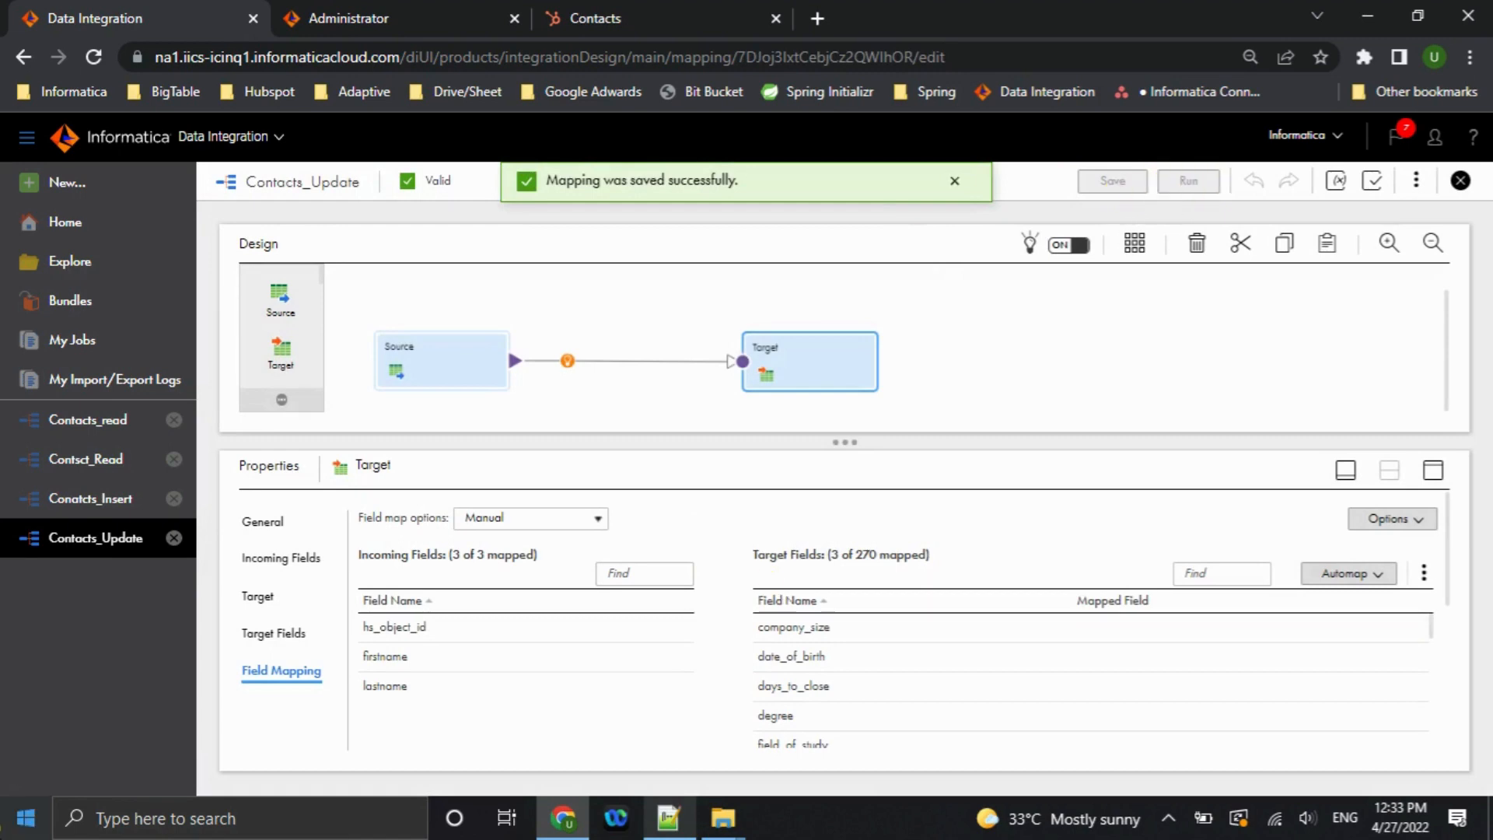
# Run the Contacts_Update mapping in the Info-PC31 runtime environment.
pyautogui.click(1176, 186)
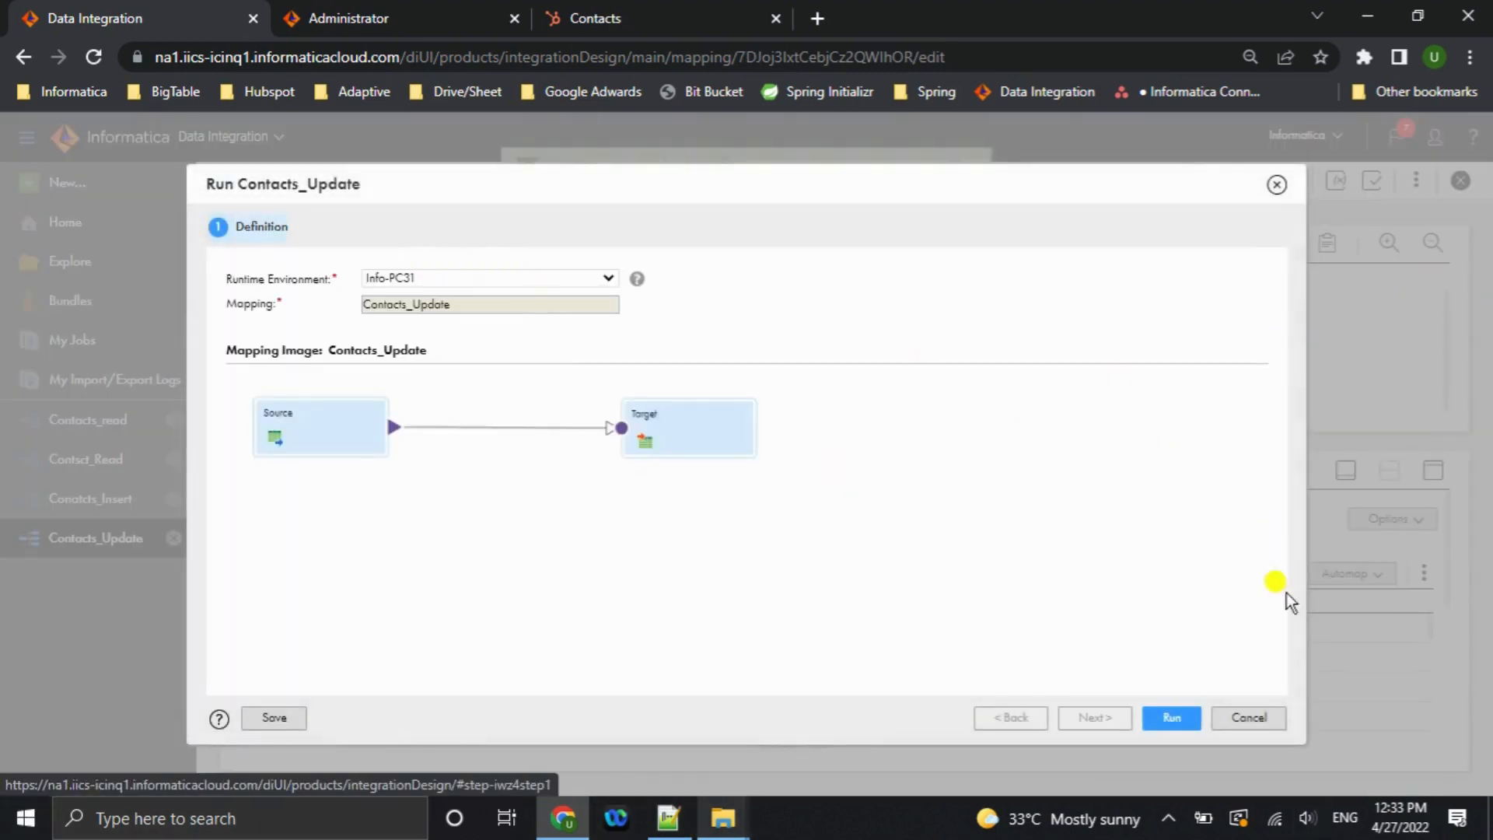
pyautogui.click(1170, 717)
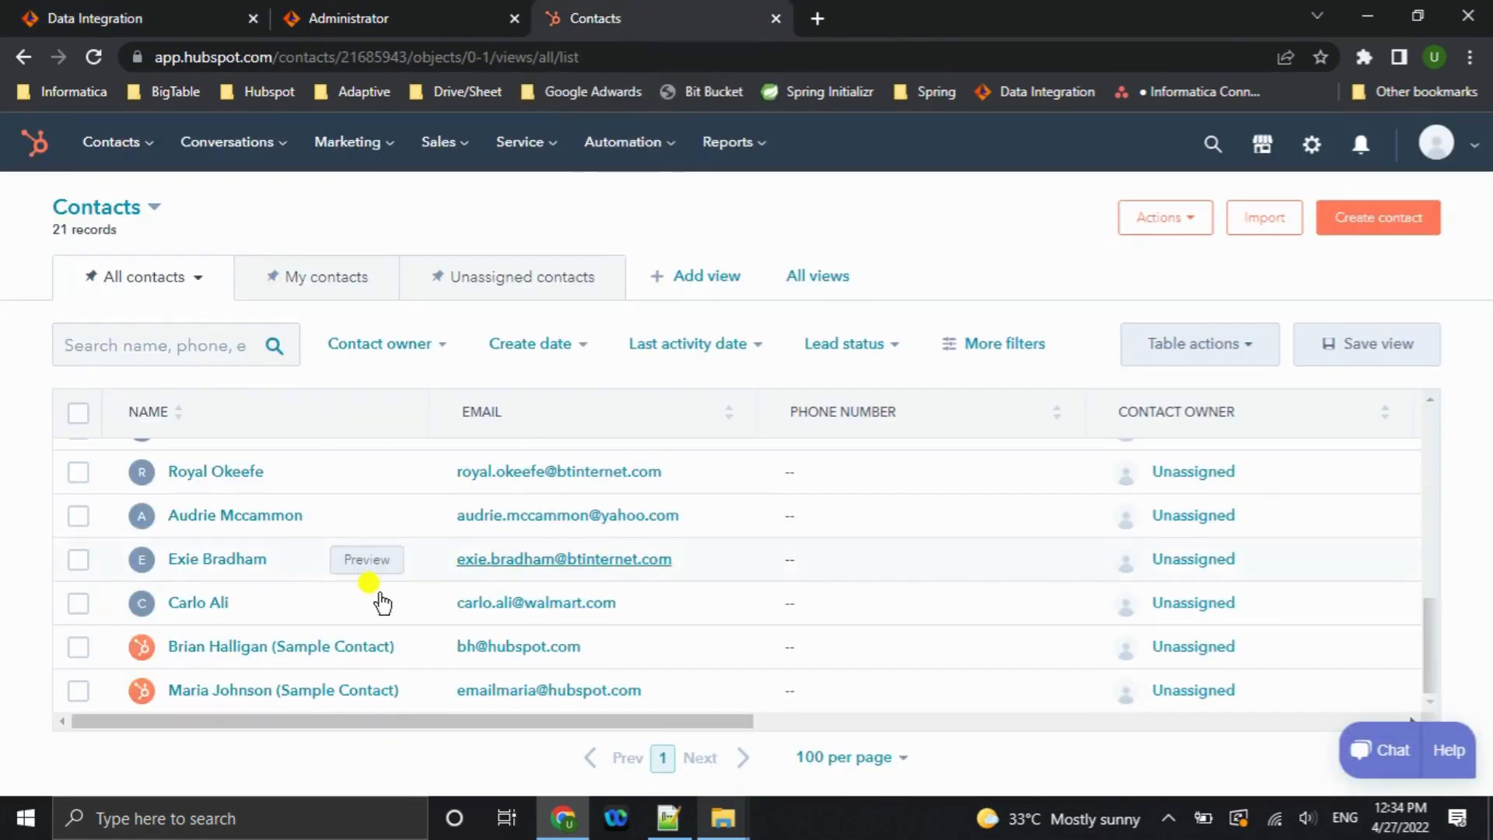
# In HubSpot, look through the contacts list down to the two sample contacts that the mapping updates.
pyautogui.scroll(5, 362, 580)
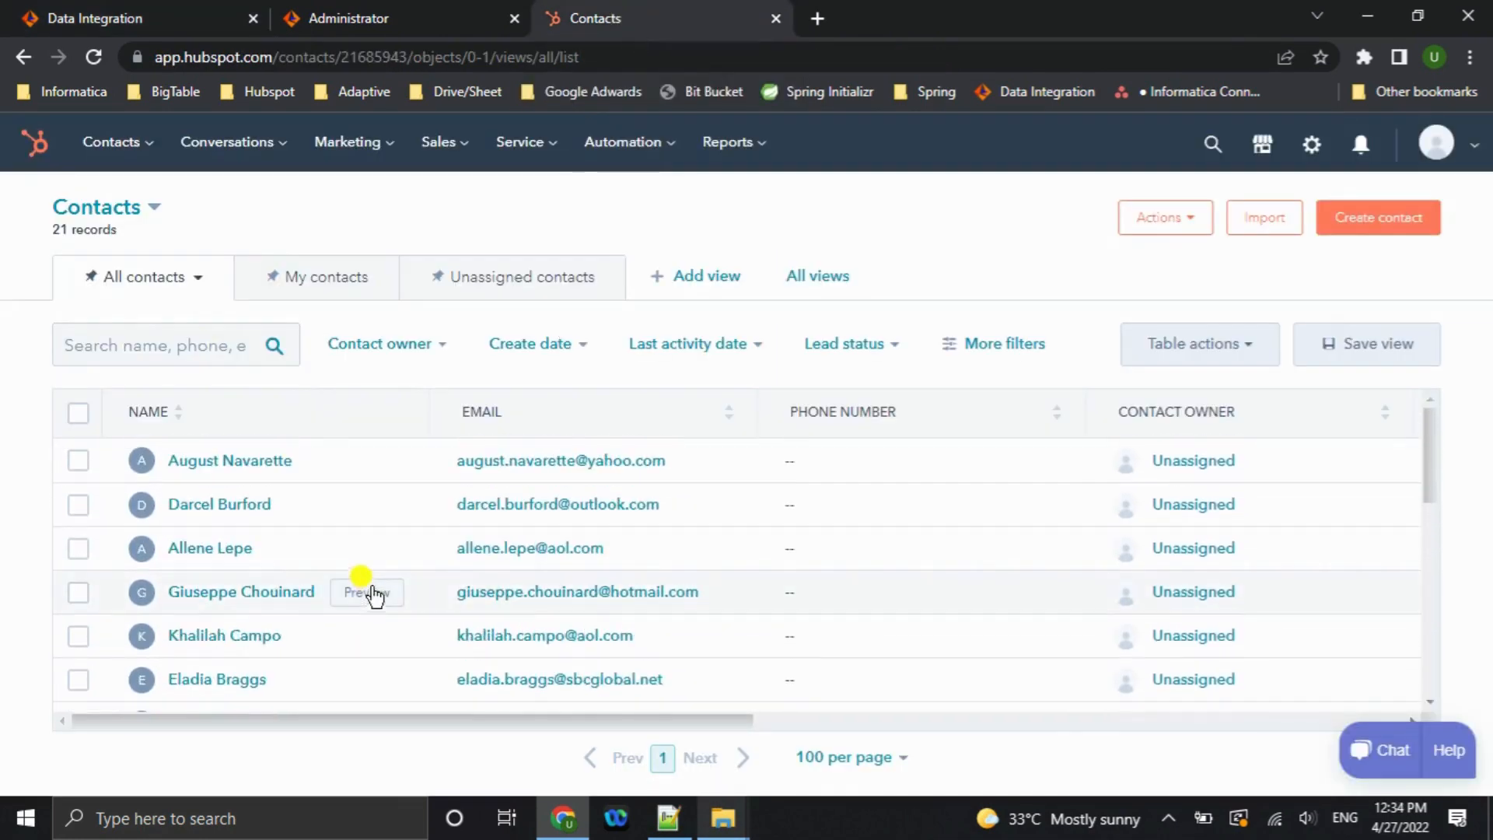
pyautogui.scroll(-1, 284, 490)
pyautogui.scroll(-6, 284, 490)
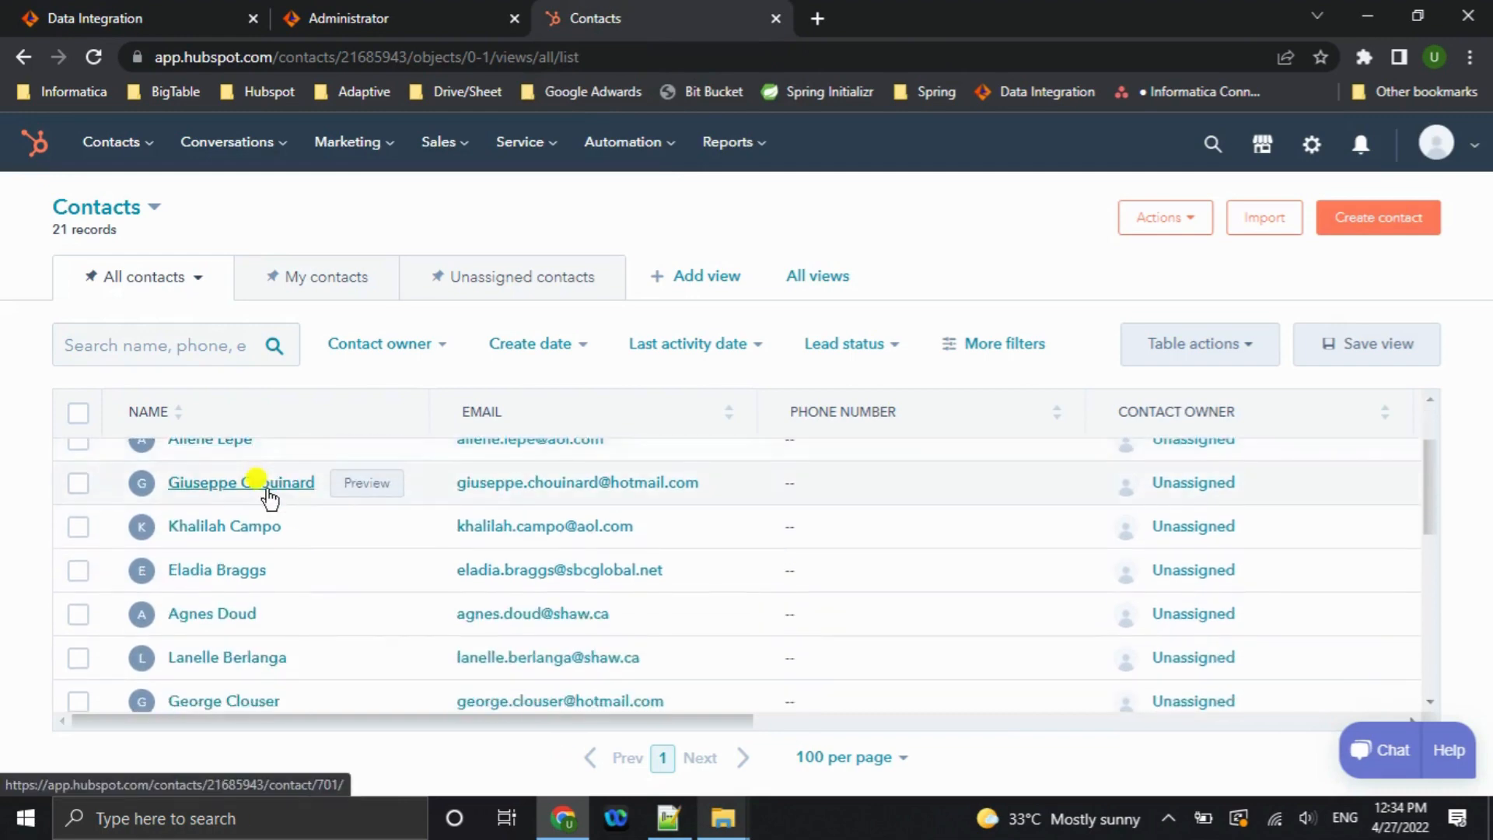
pyautogui.scroll(-1, 249, 568)
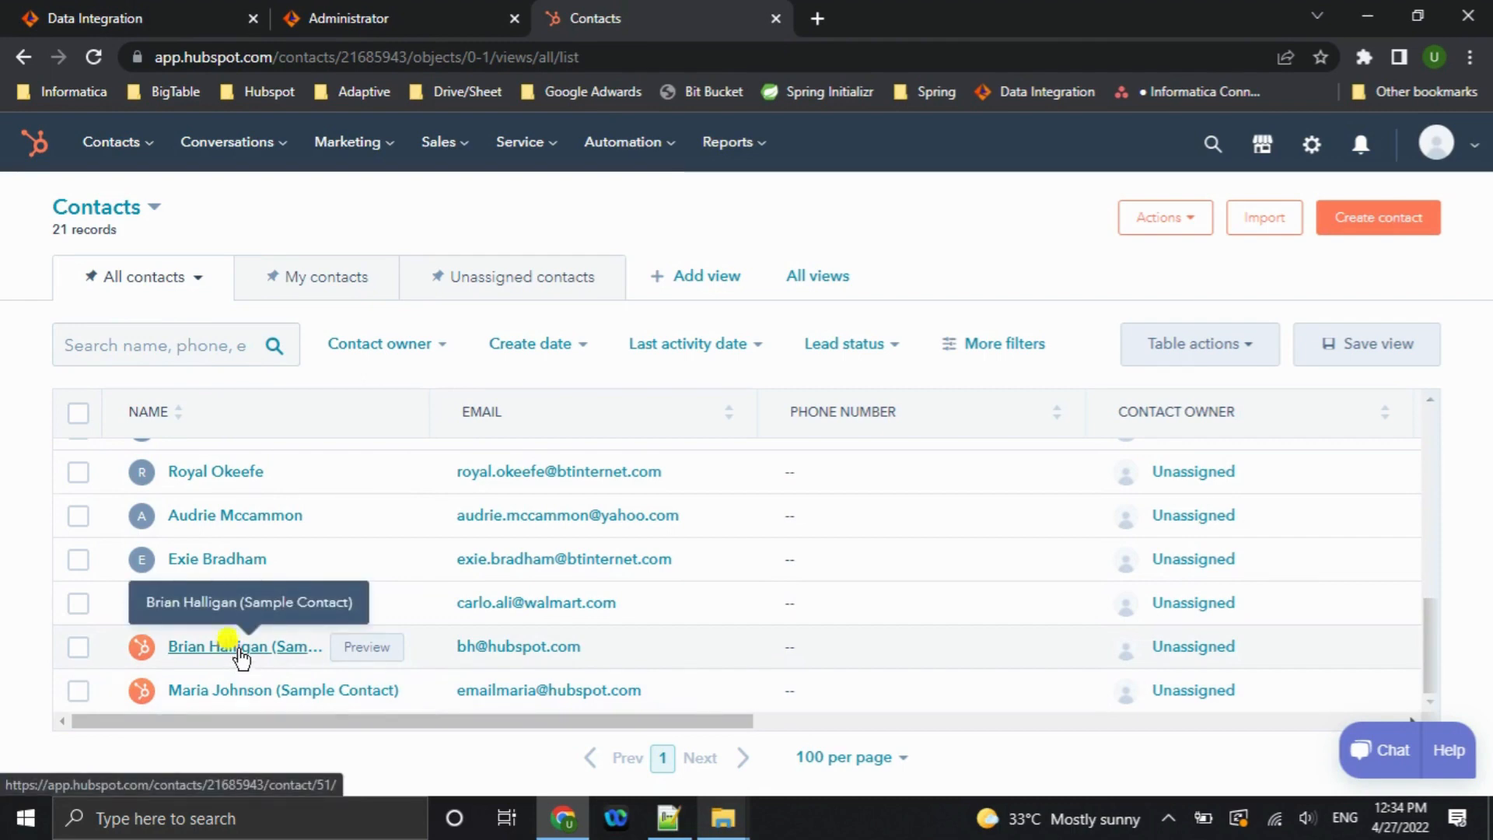
# Back in Informatica, open the Contacts_Update job in My Jobs and refresh its status until the run finishes.
pyautogui.click(148, 18)
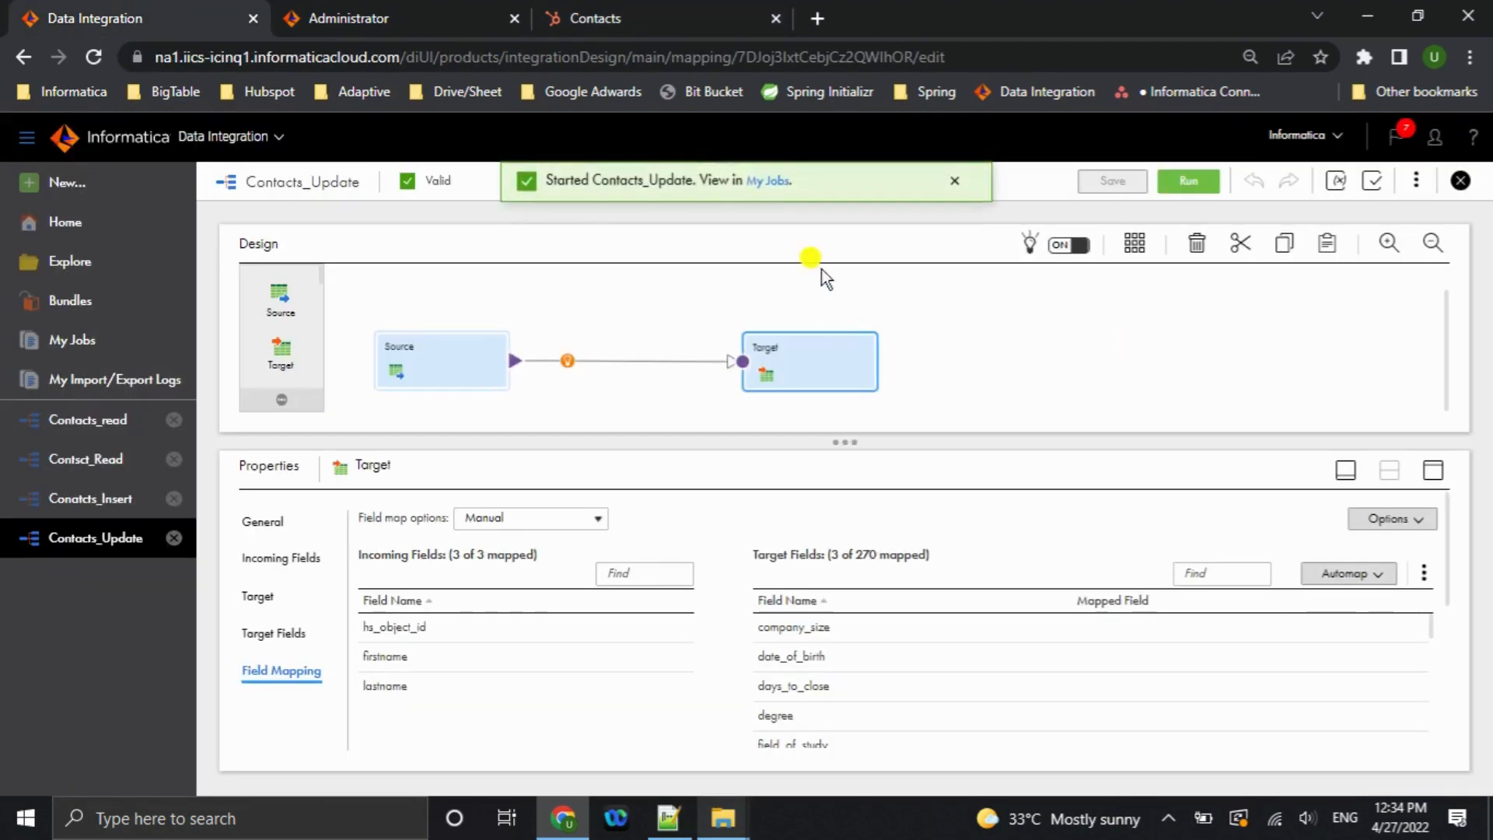
pyautogui.click(762, 182)
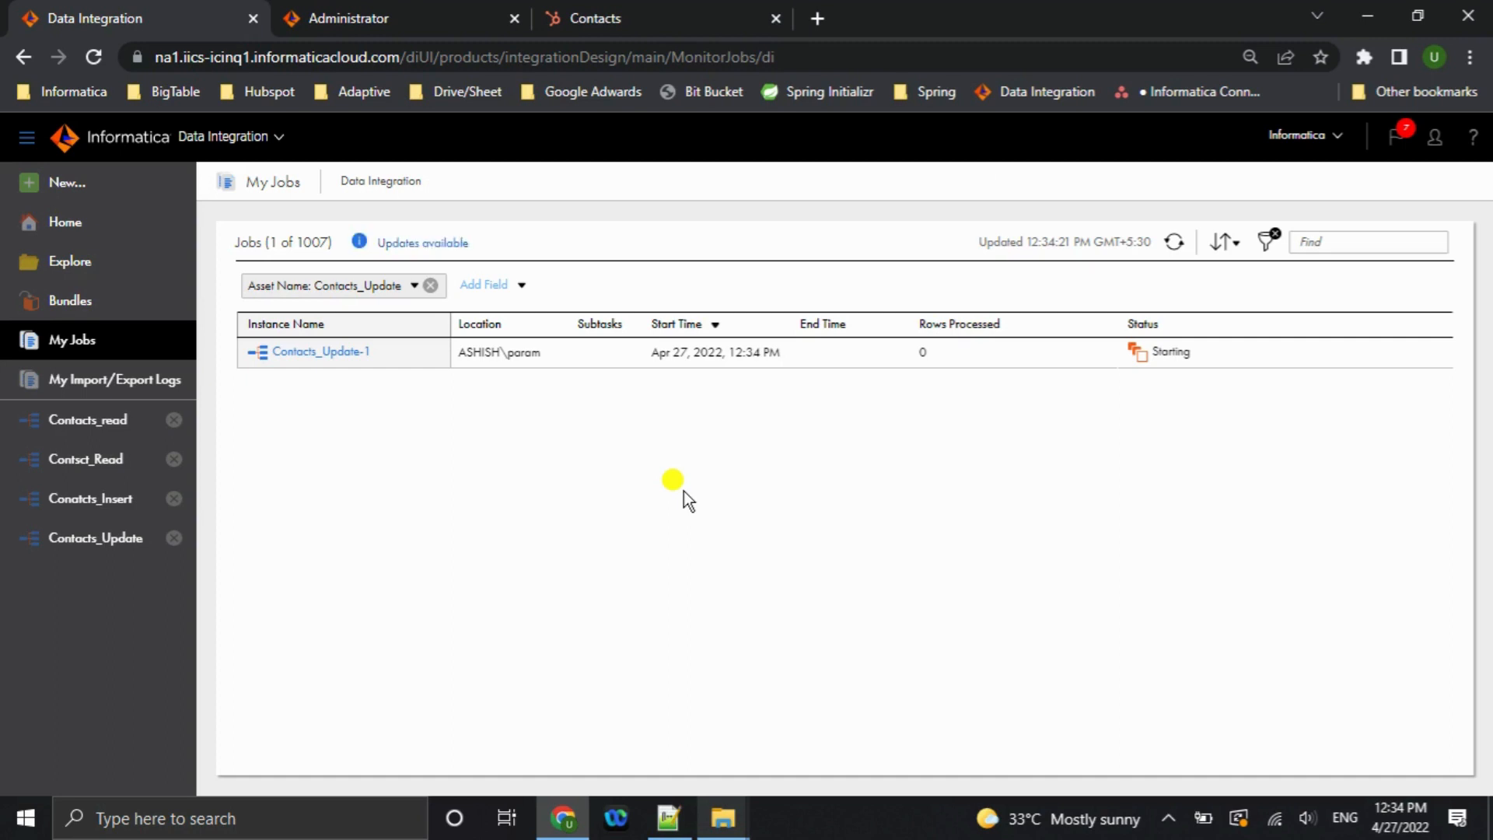
pyautogui.click(1180, 243)
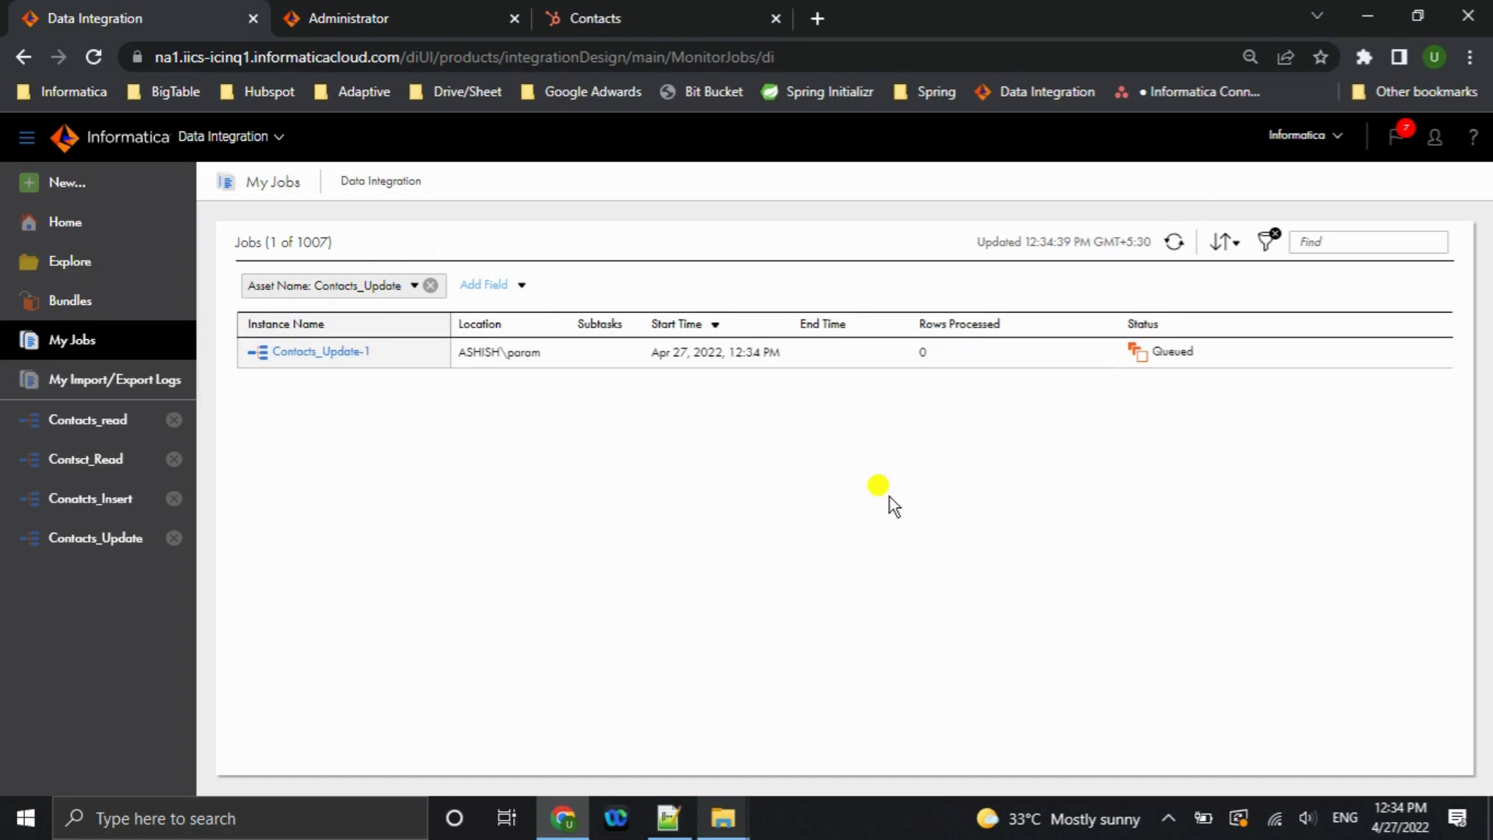
pyautogui.click(1174, 243)
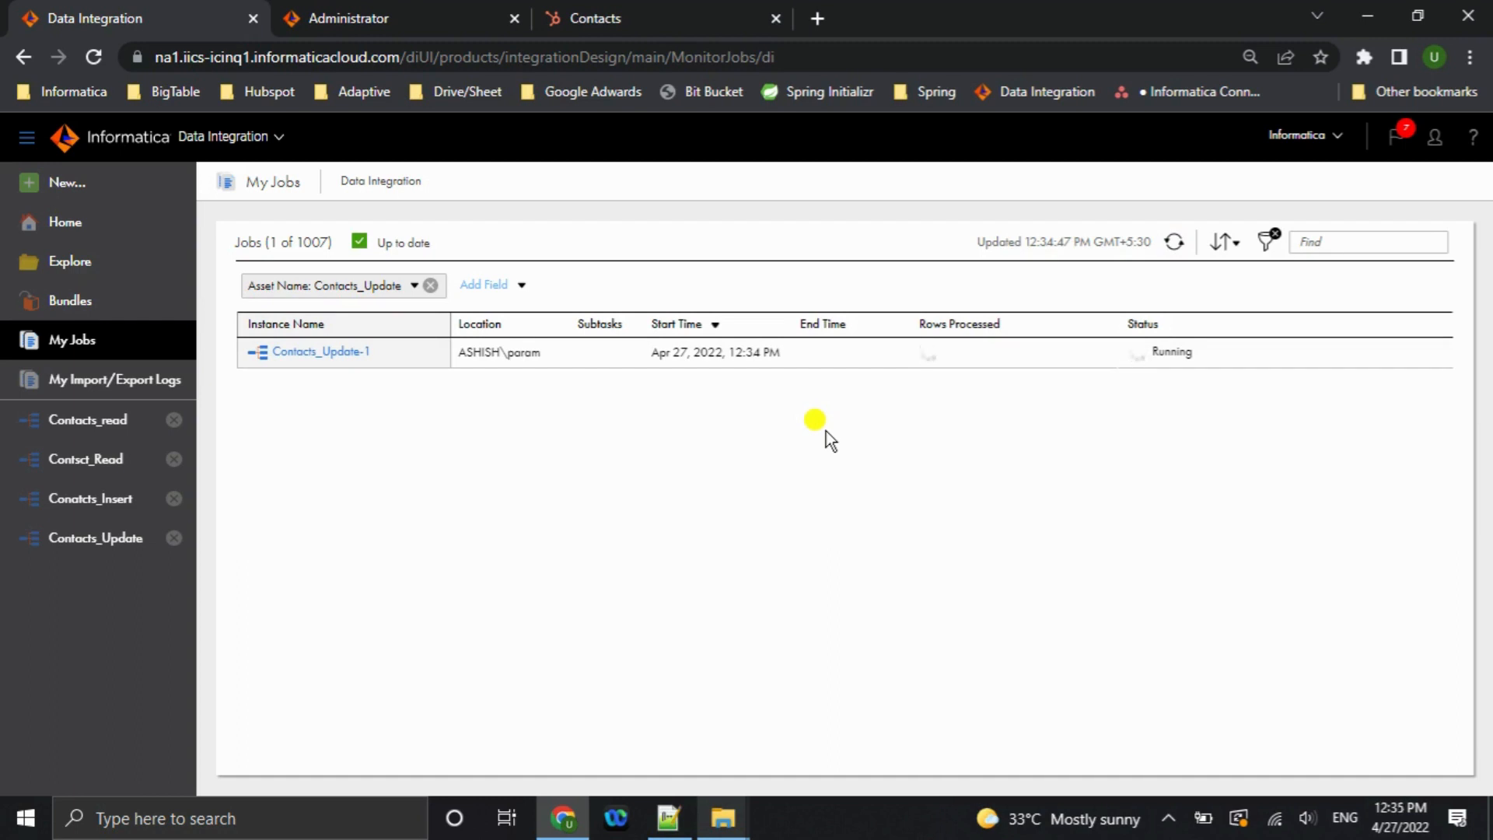
pyautogui.click(1174, 243)
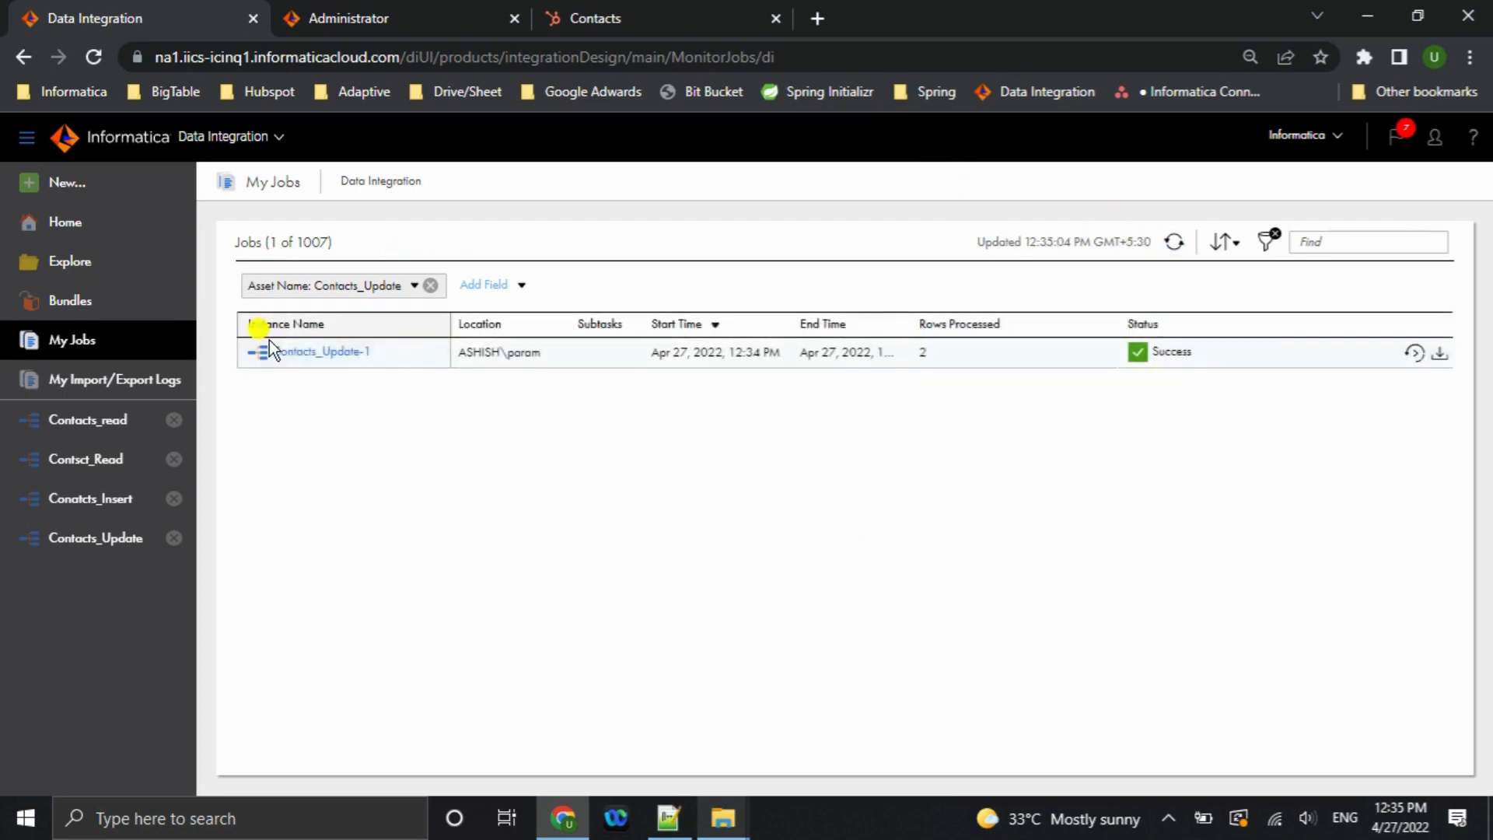
# Reload the contacts list in HubSpot and check the names of the last two contacts.
pyautogui.click(595, 18)
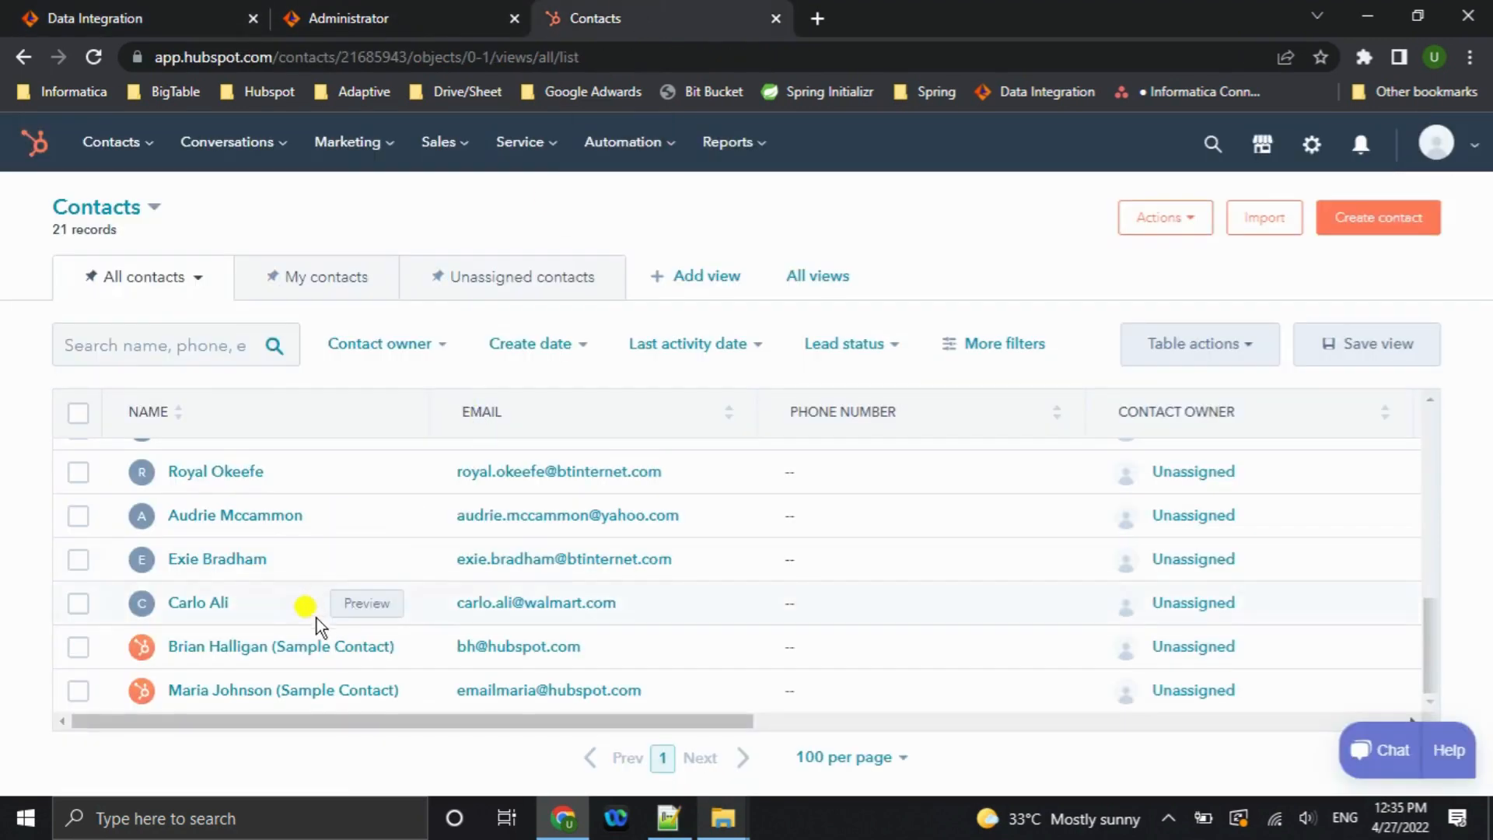
pyautogui.scroll(5, 312, 615)
pyautogui.scroll(-8, 312, 606)
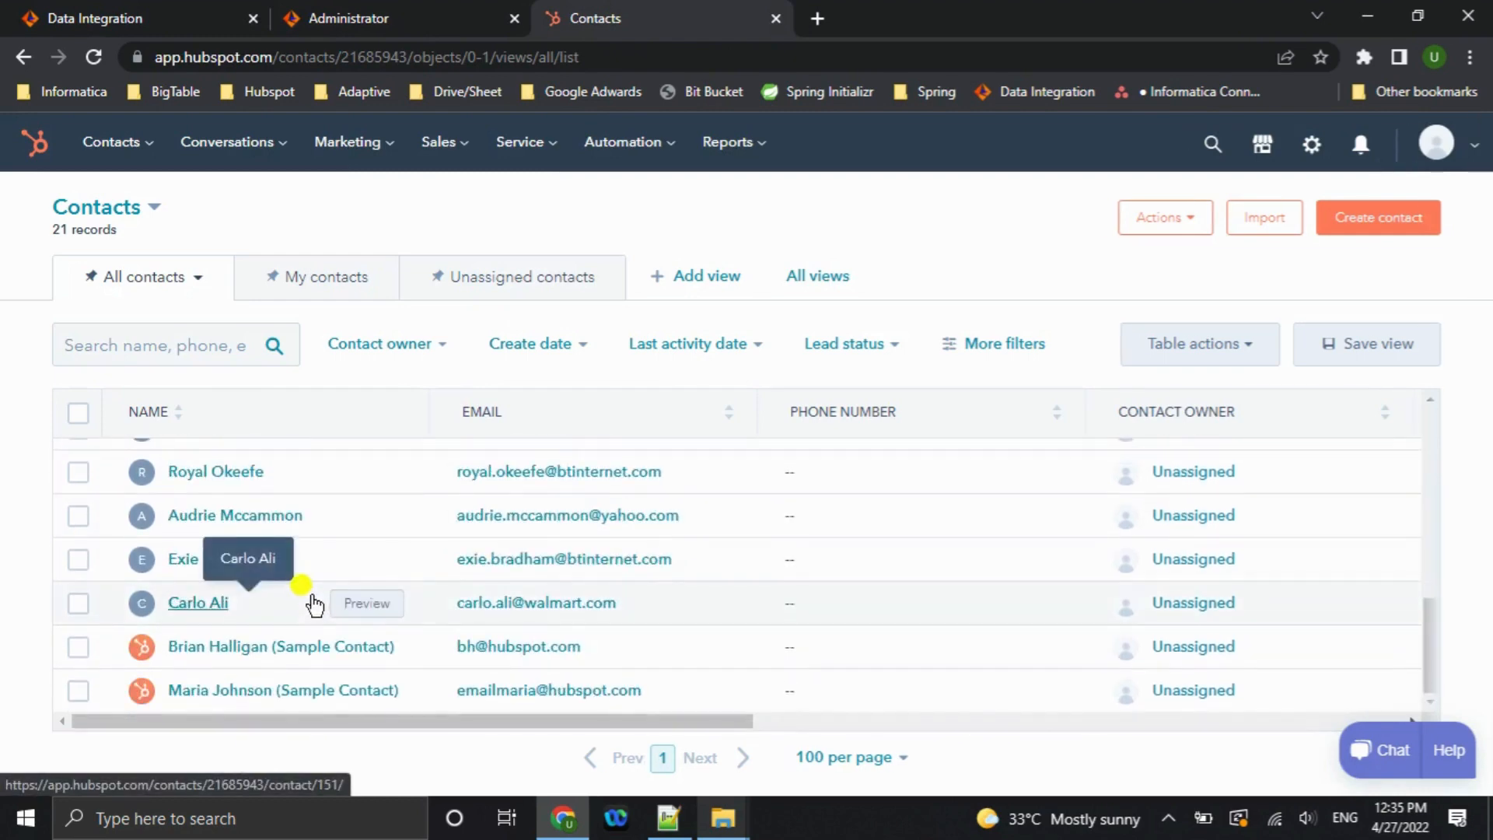
pyautogui.scroll(8, 311, 595)
pyautogui.scroll(-6, 311, 593)
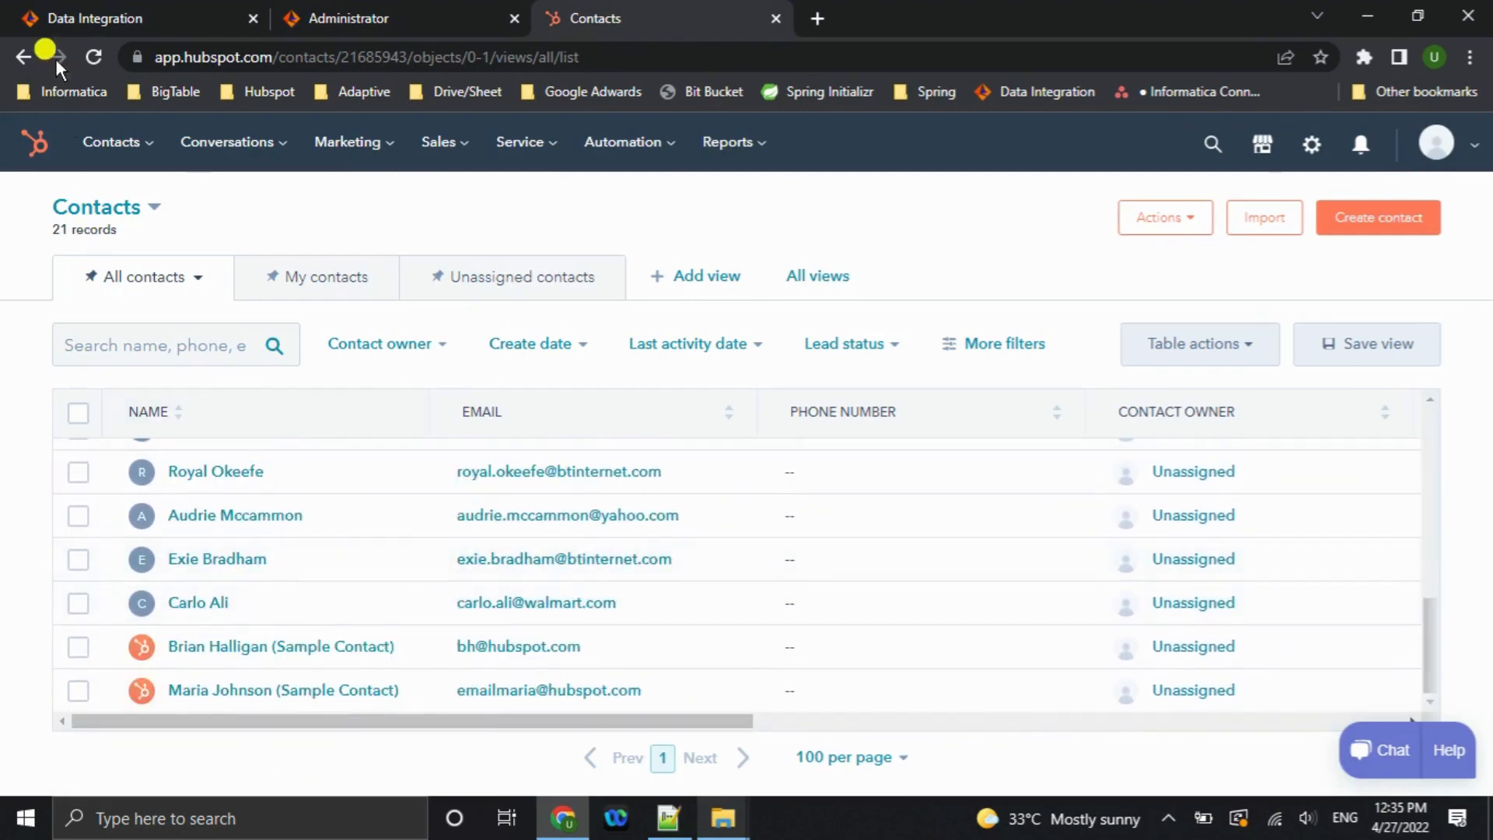
pyautogui.click(93, 57)
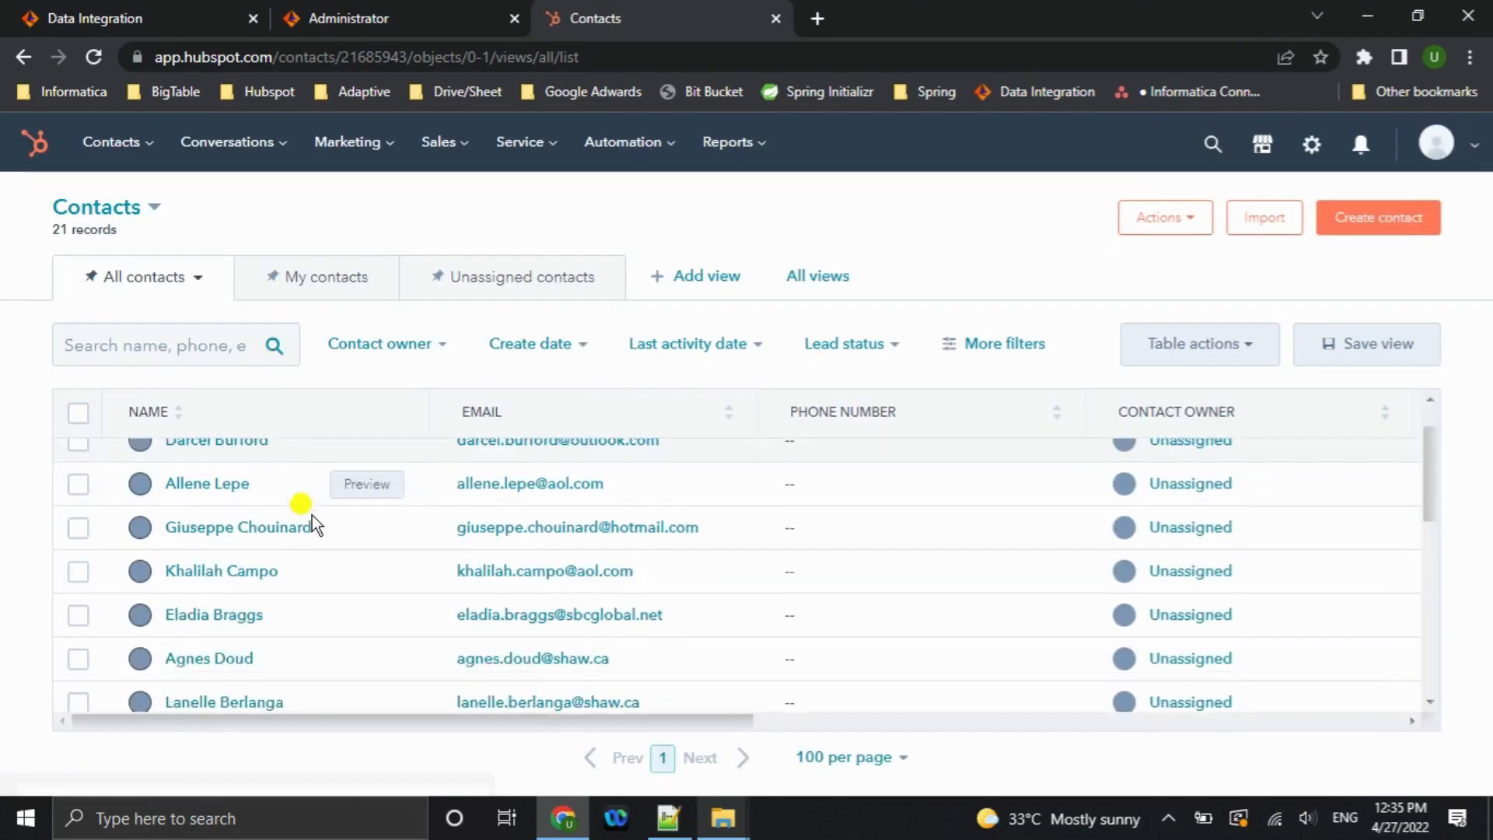
pyautogui.scroll(-5, 310, 523)
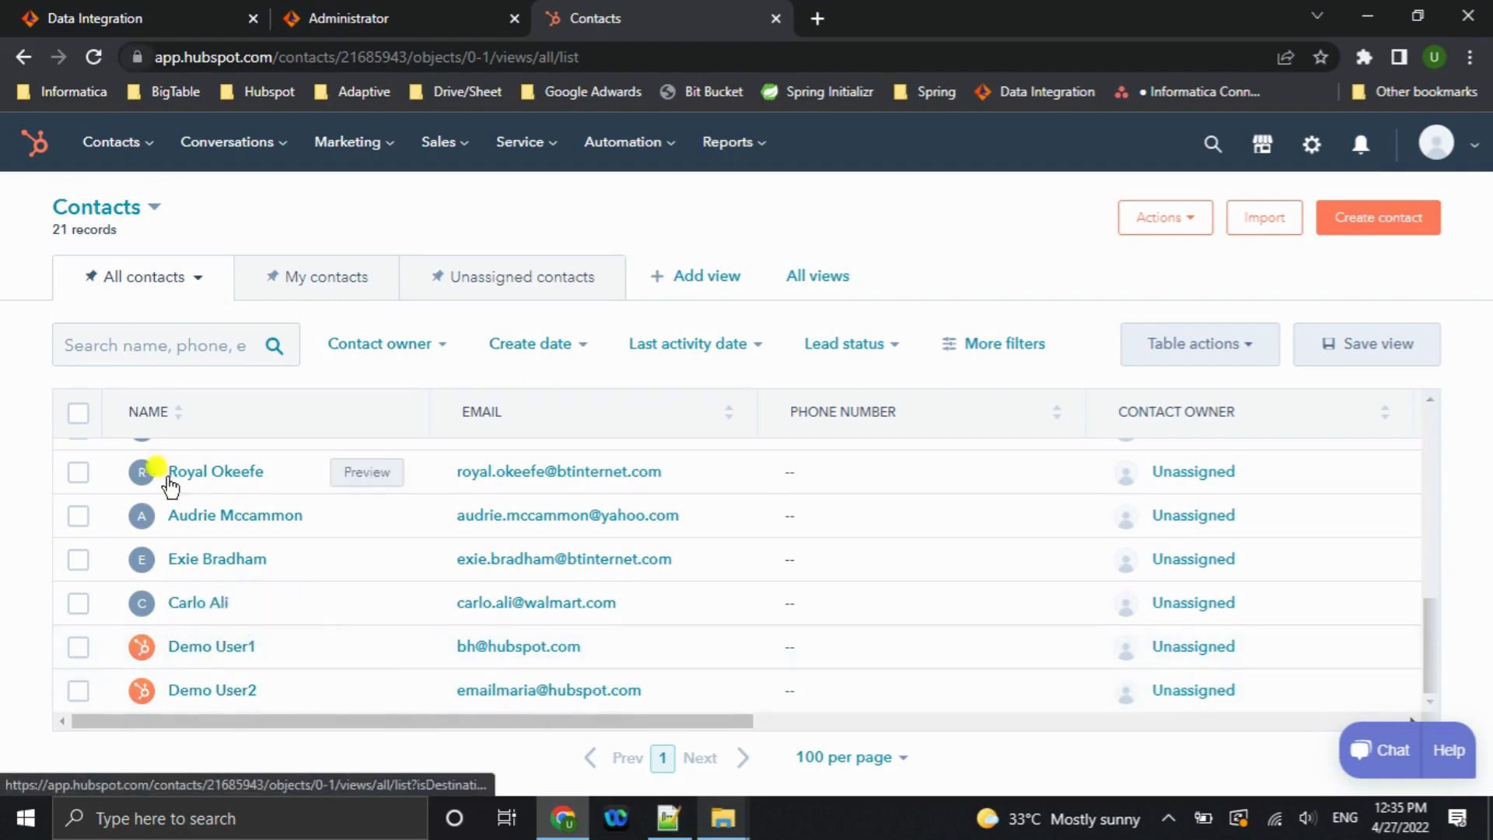
# Back in Informatica Data Integration, create a new mapping and enlarge its properties area.
pyautogui.click(183, 12)
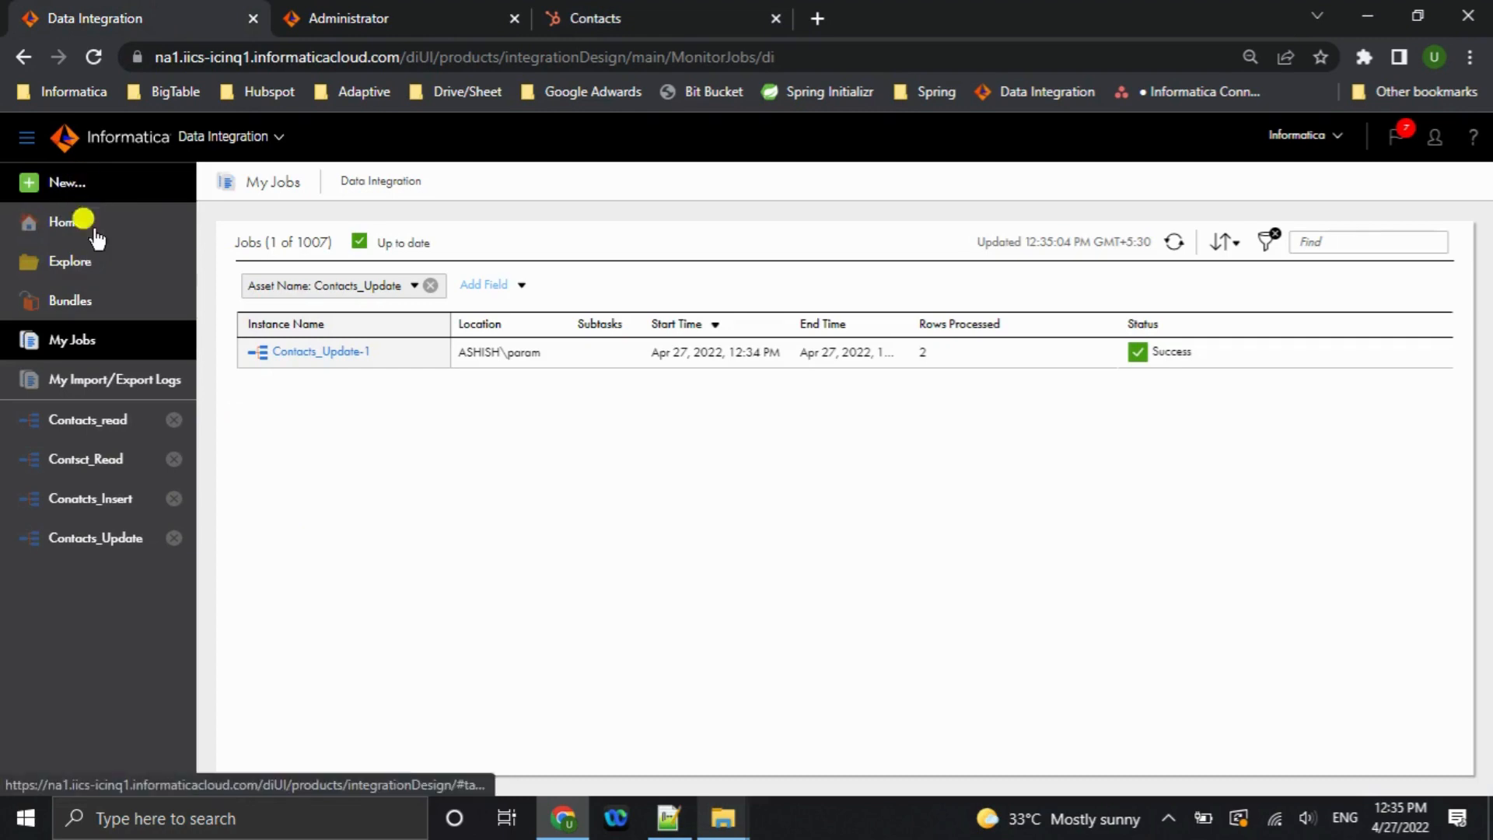
pyautogui.click(78, 184)
pyautogui.click(388, 338)
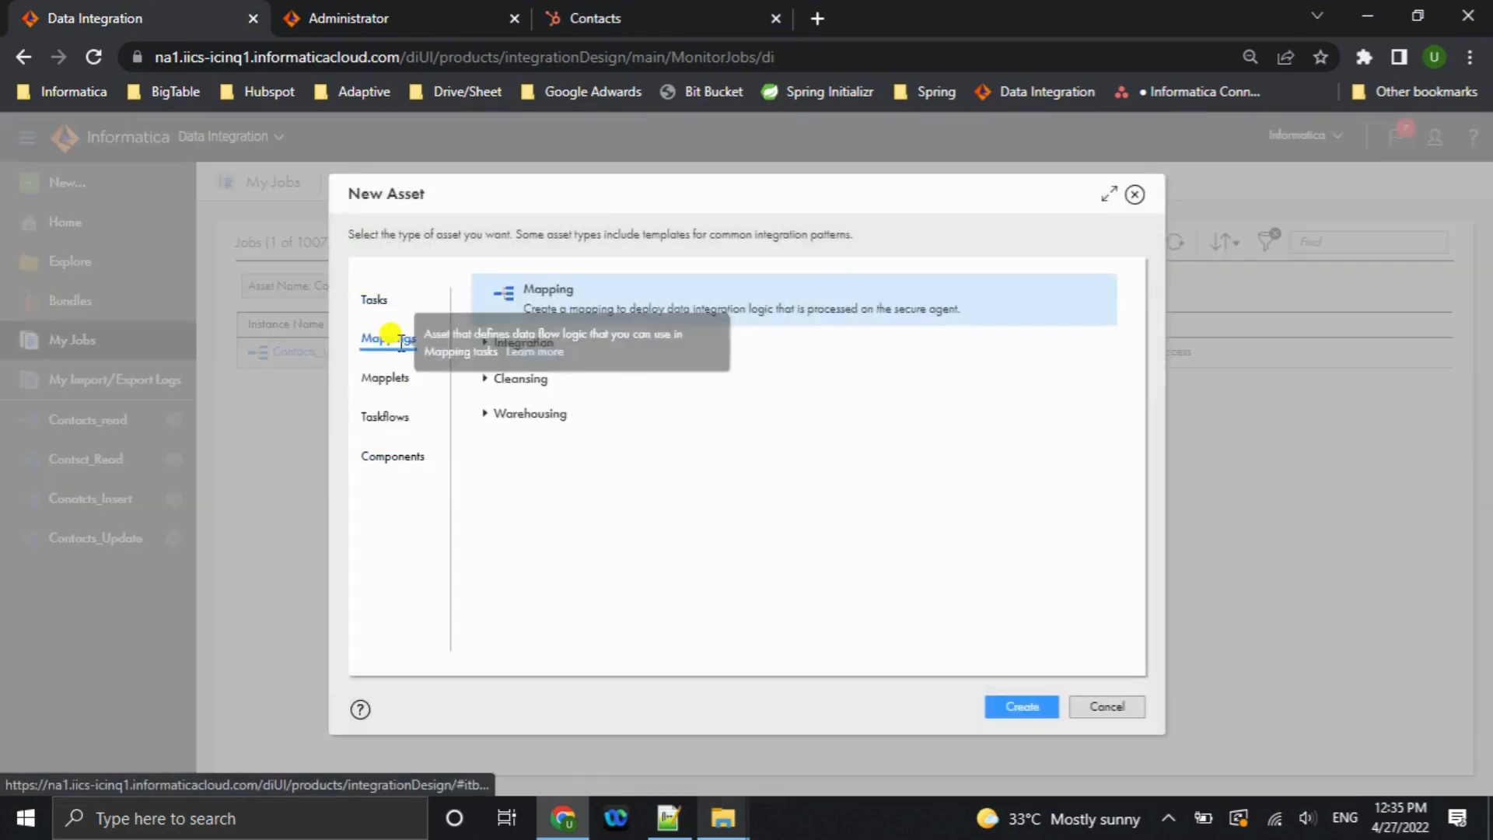
pyautogui.click(1018, 707)
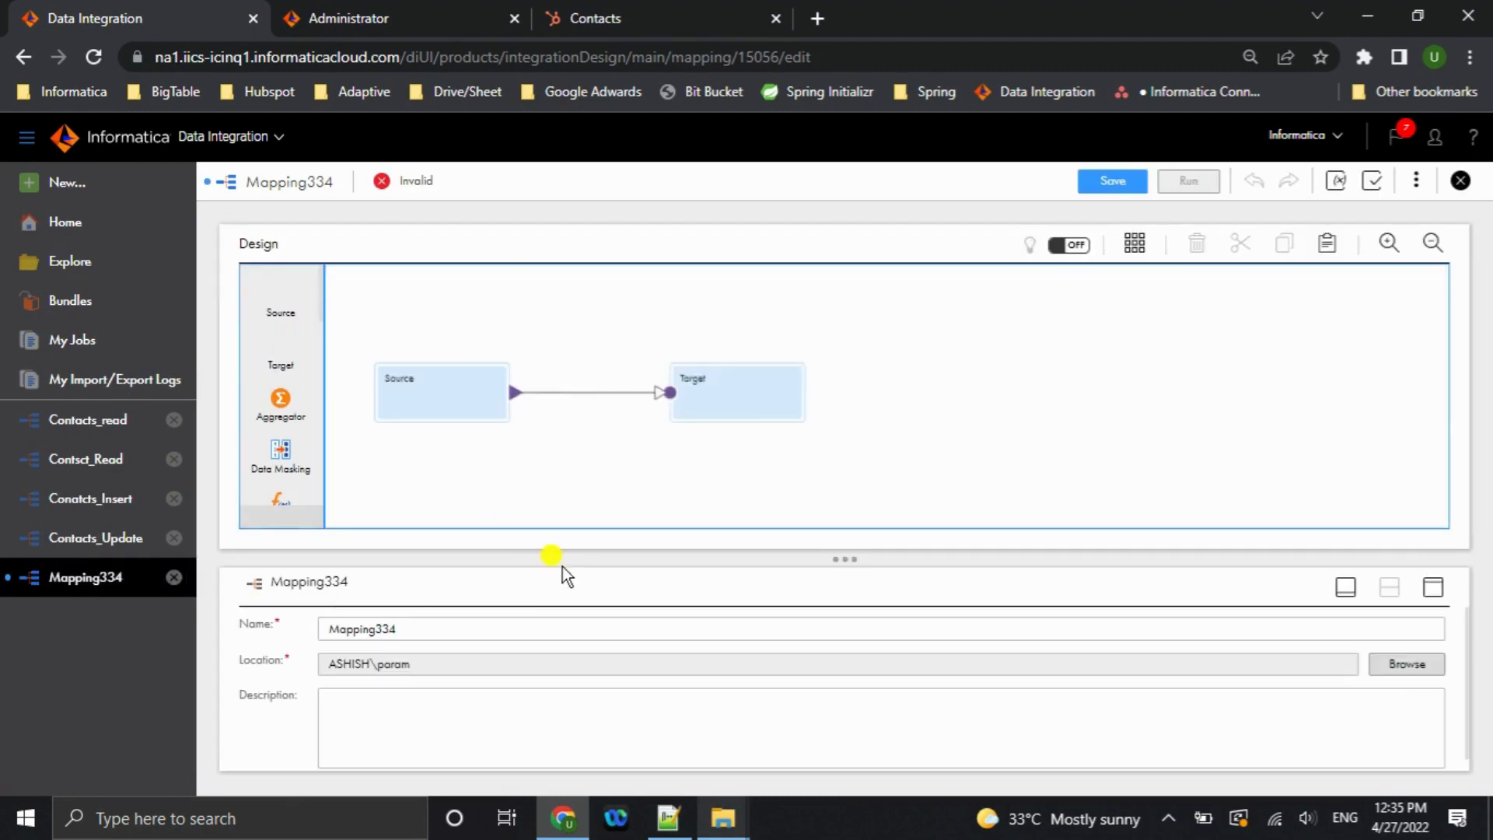
pyautogui.moveTo(560, 557); pyautogui.dragTo(573, 445)
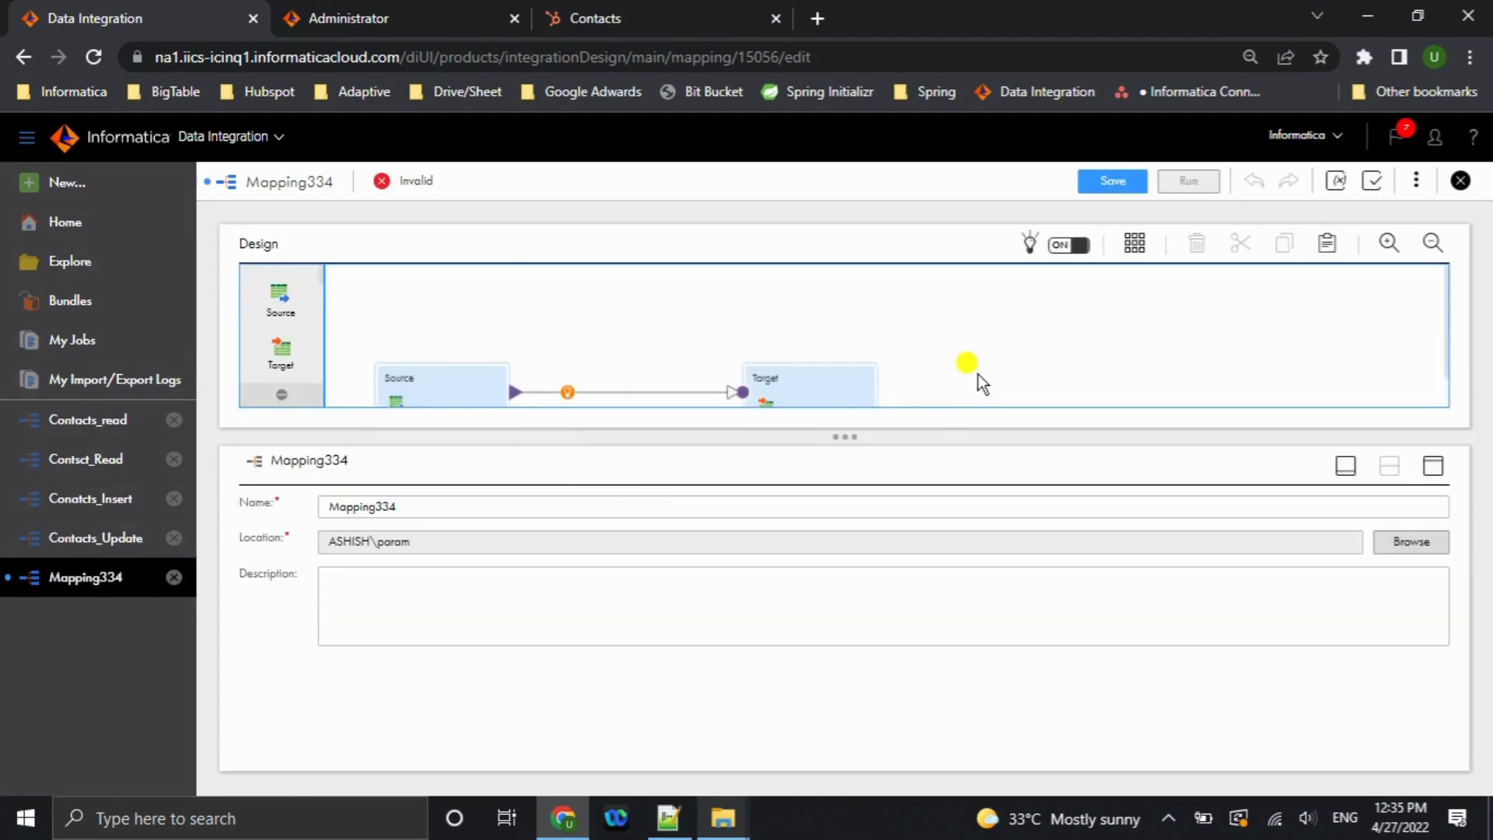
# Open ConatactsDelete.csv from the HubSpot folder in File Explorer to view its hs_object_id values.
pyautogui.moveTo(723, 818)
pyautogui.click(671, 768)
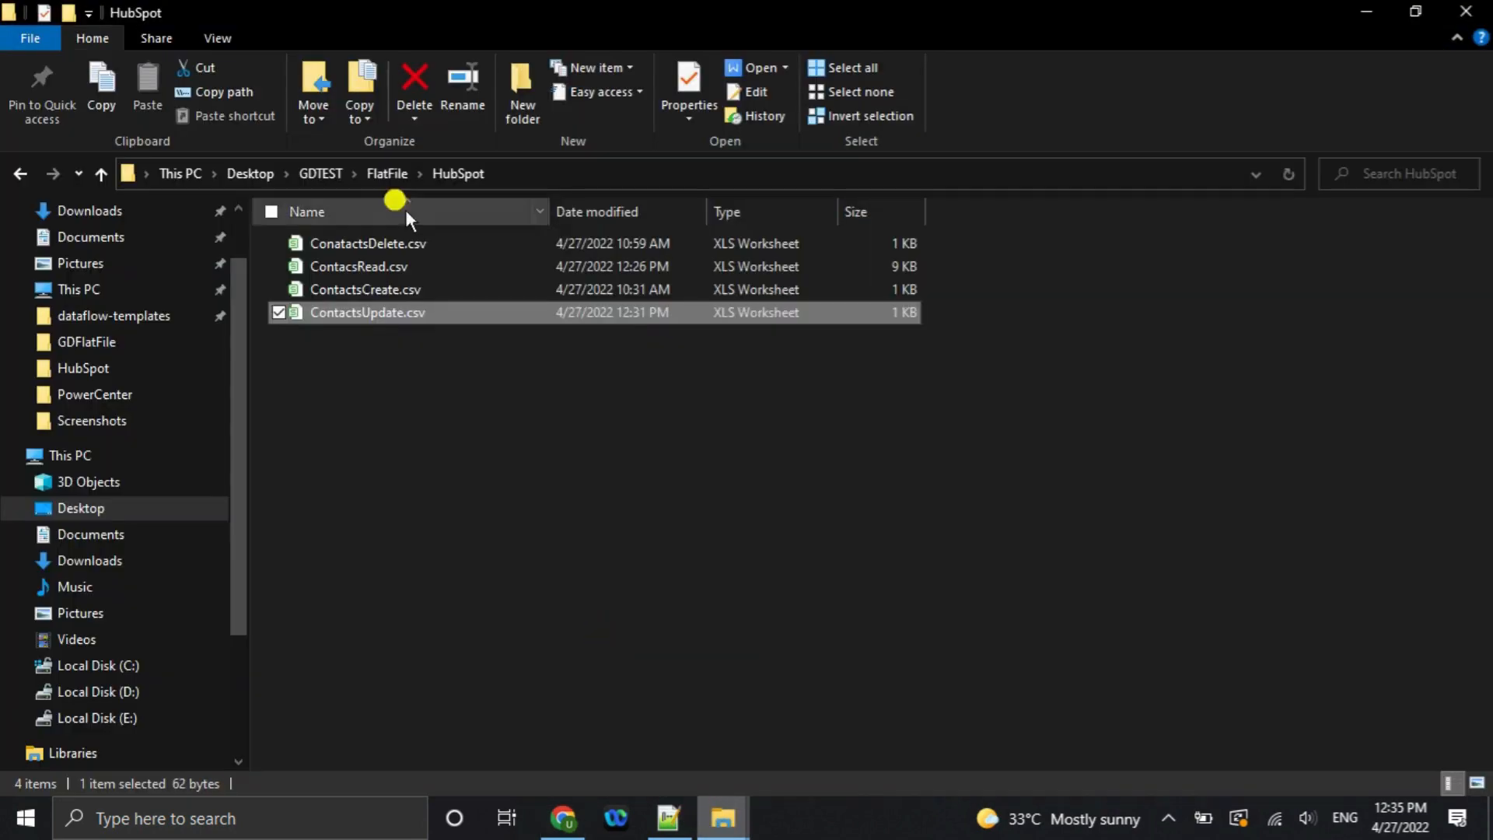
pyautogui.doubleClick(379, 246)
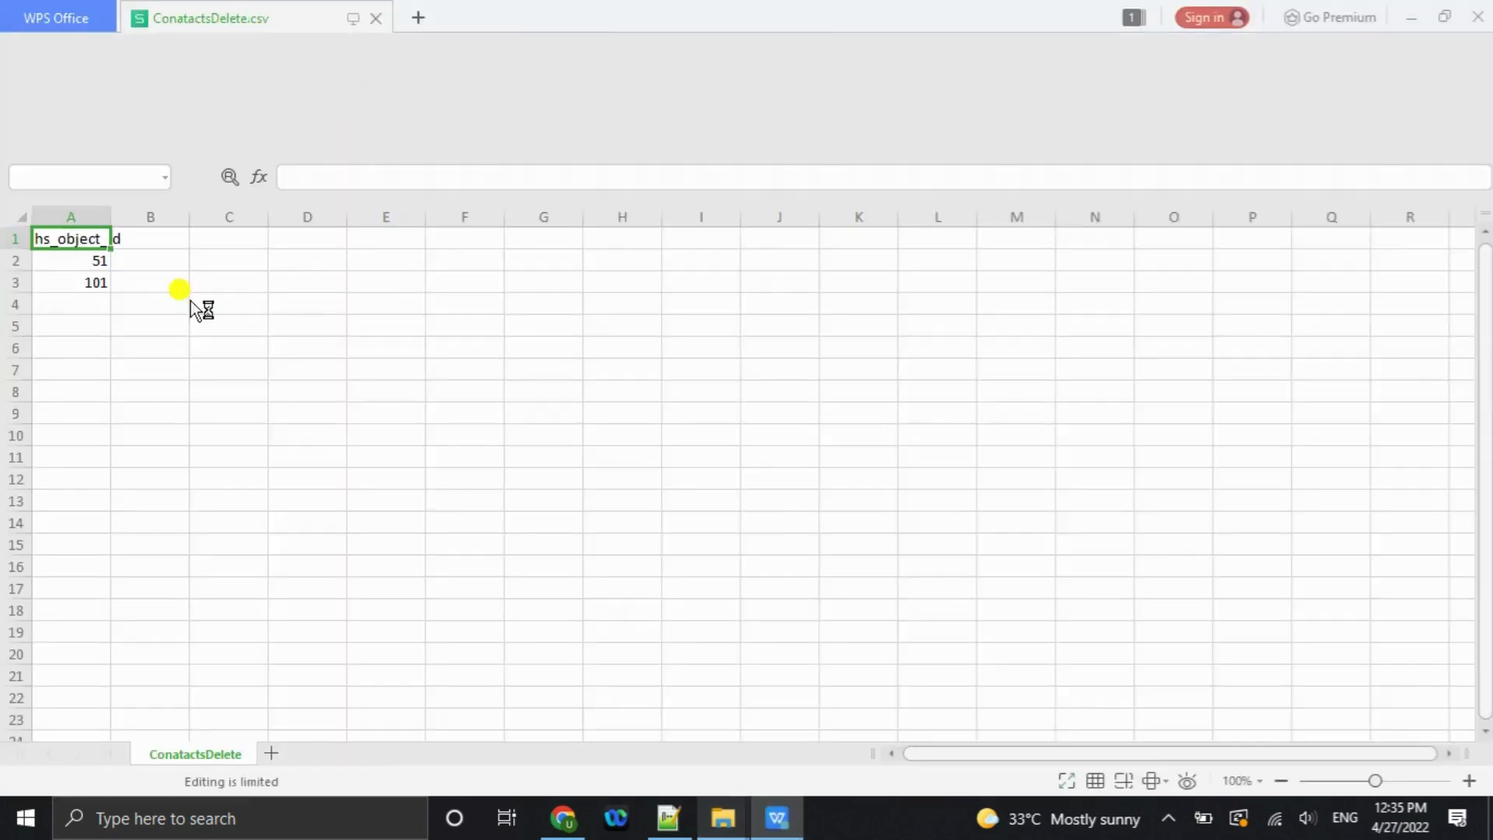
# Set the hs_object_id in cell A3 to 1, then save ConatactsDelete.csv in its current format and close it.
pyautogui.click(93, 280)
pyautogui.write('1')
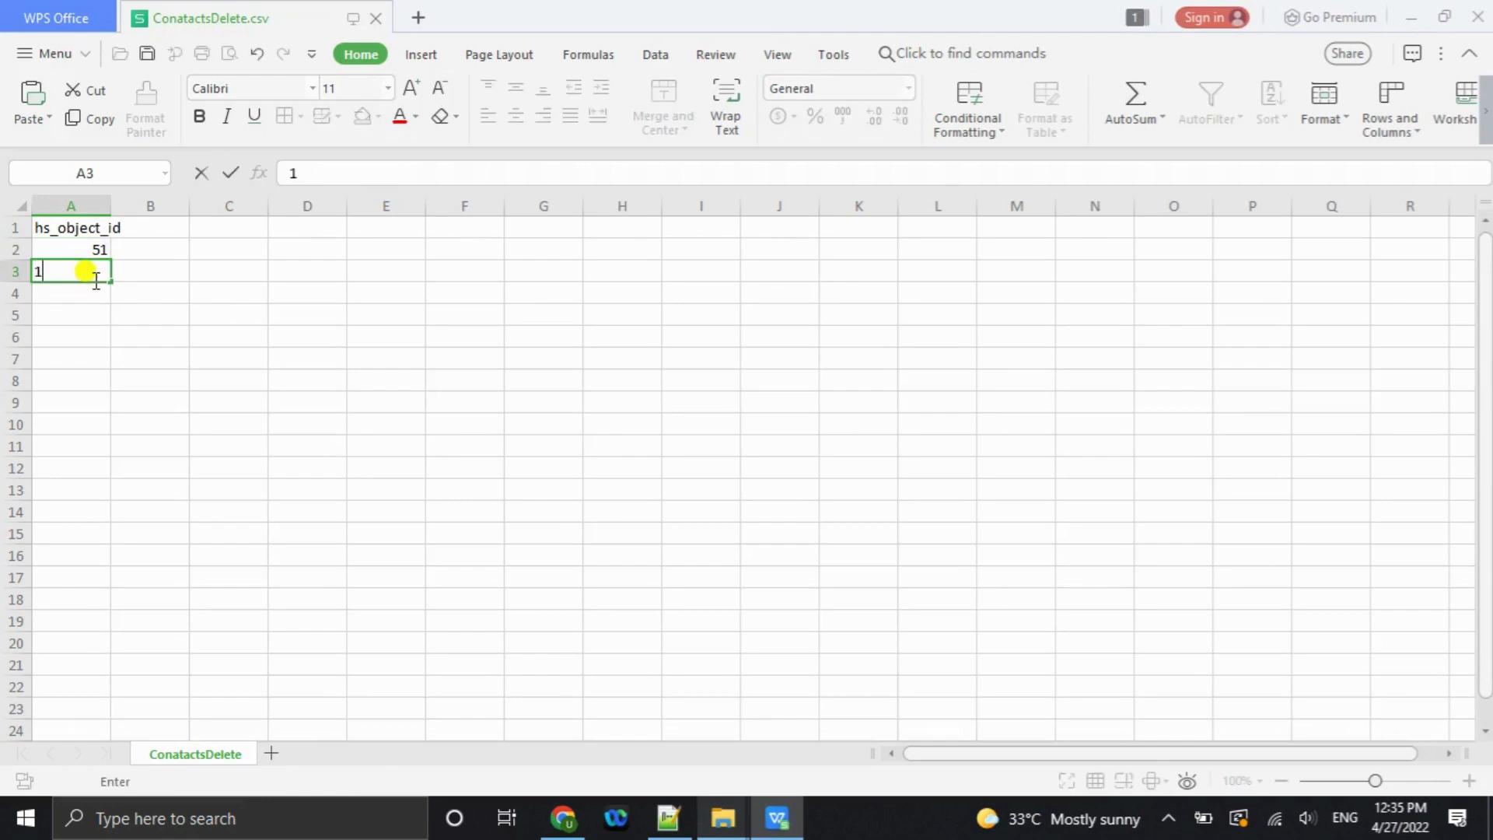
pyautogui.click(78, 294)
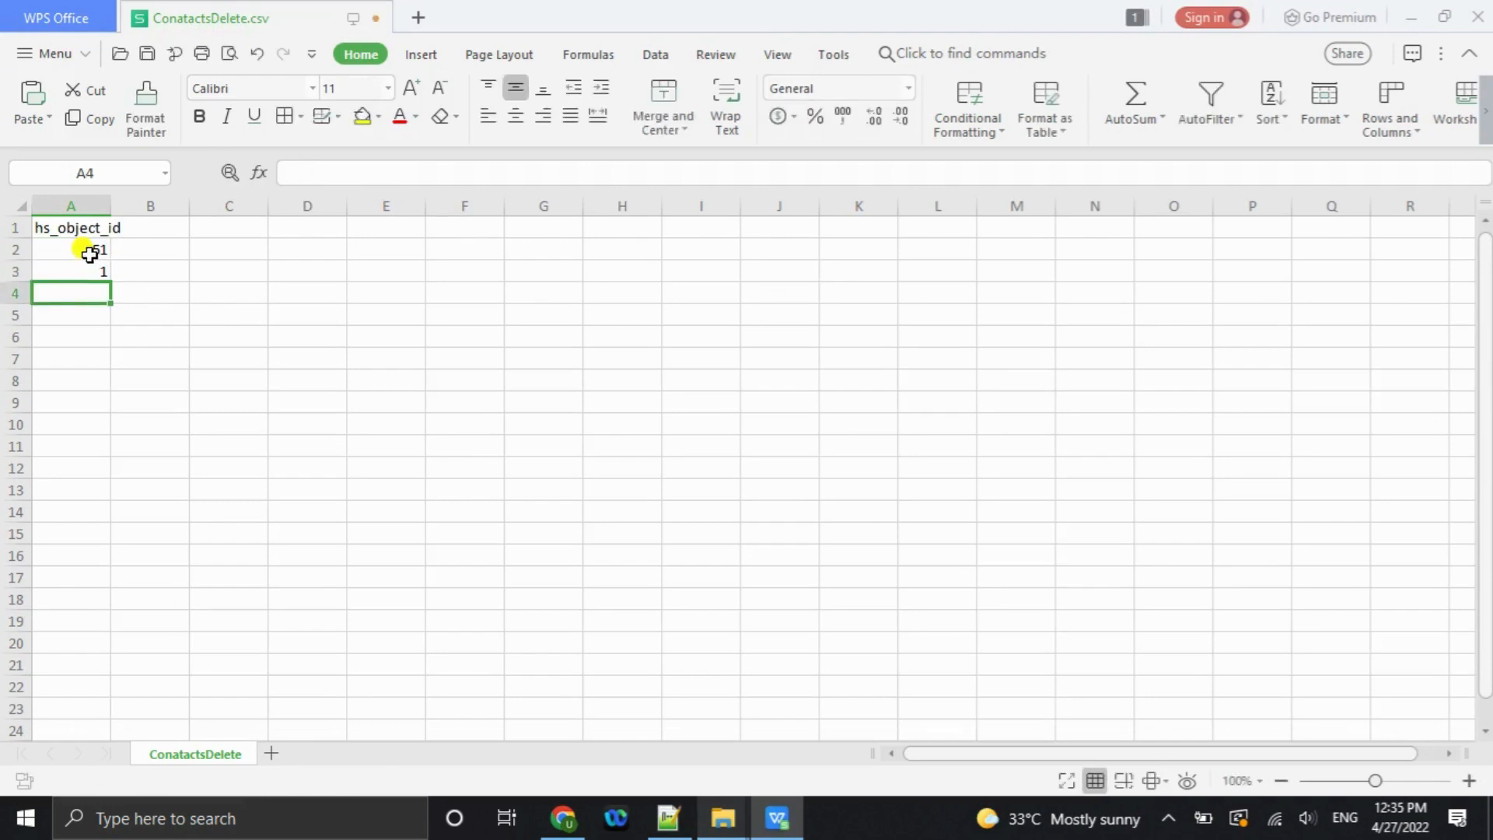
pyautogui.click(86, 270)
pyautogui.click(85, 247)
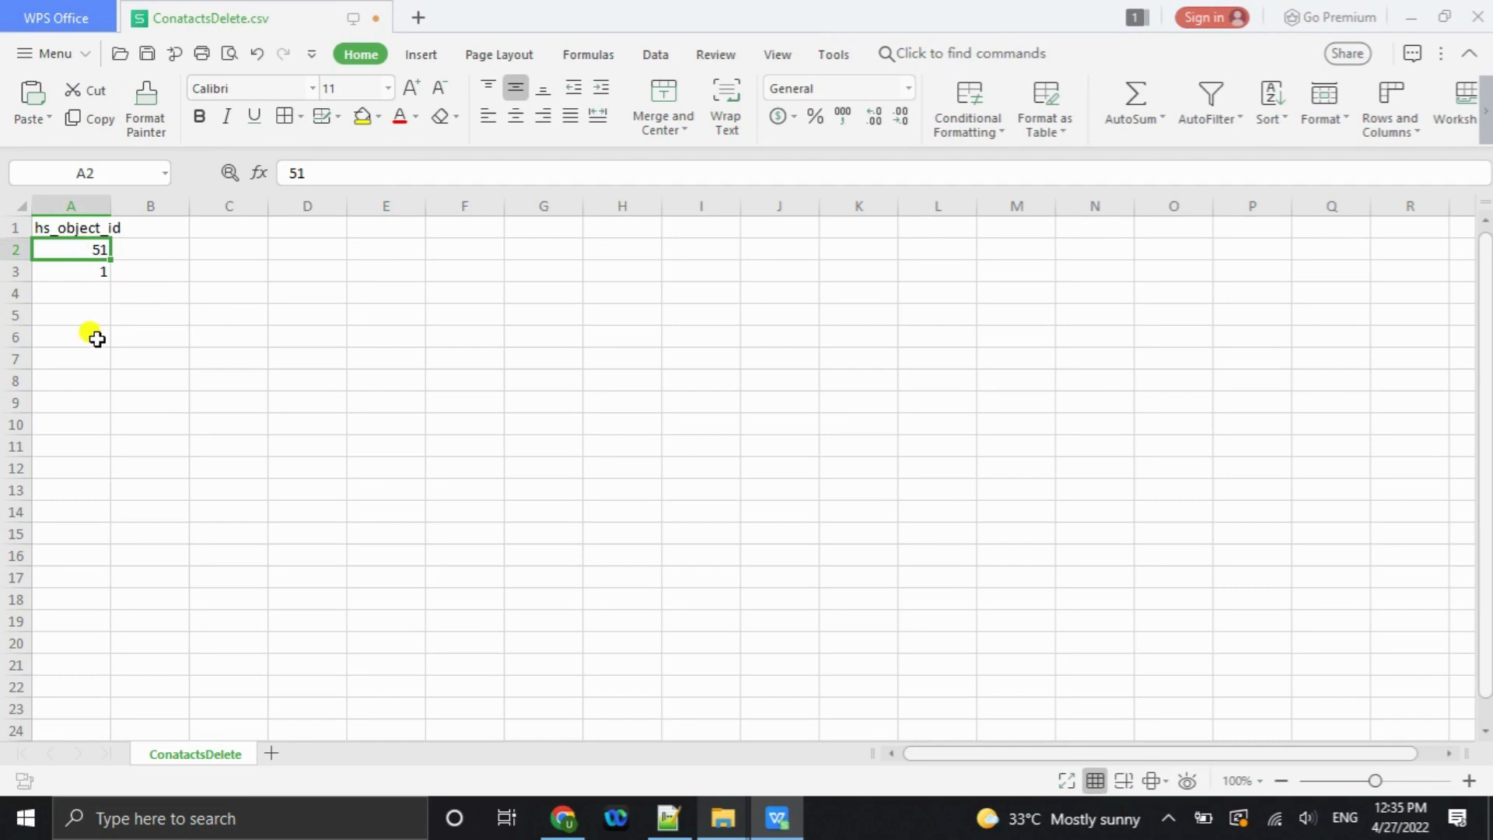
pyautogui.hotkey('ctrl', 's')
pyautogui.click(695, 500)
pyautogui.click(1478, 16)
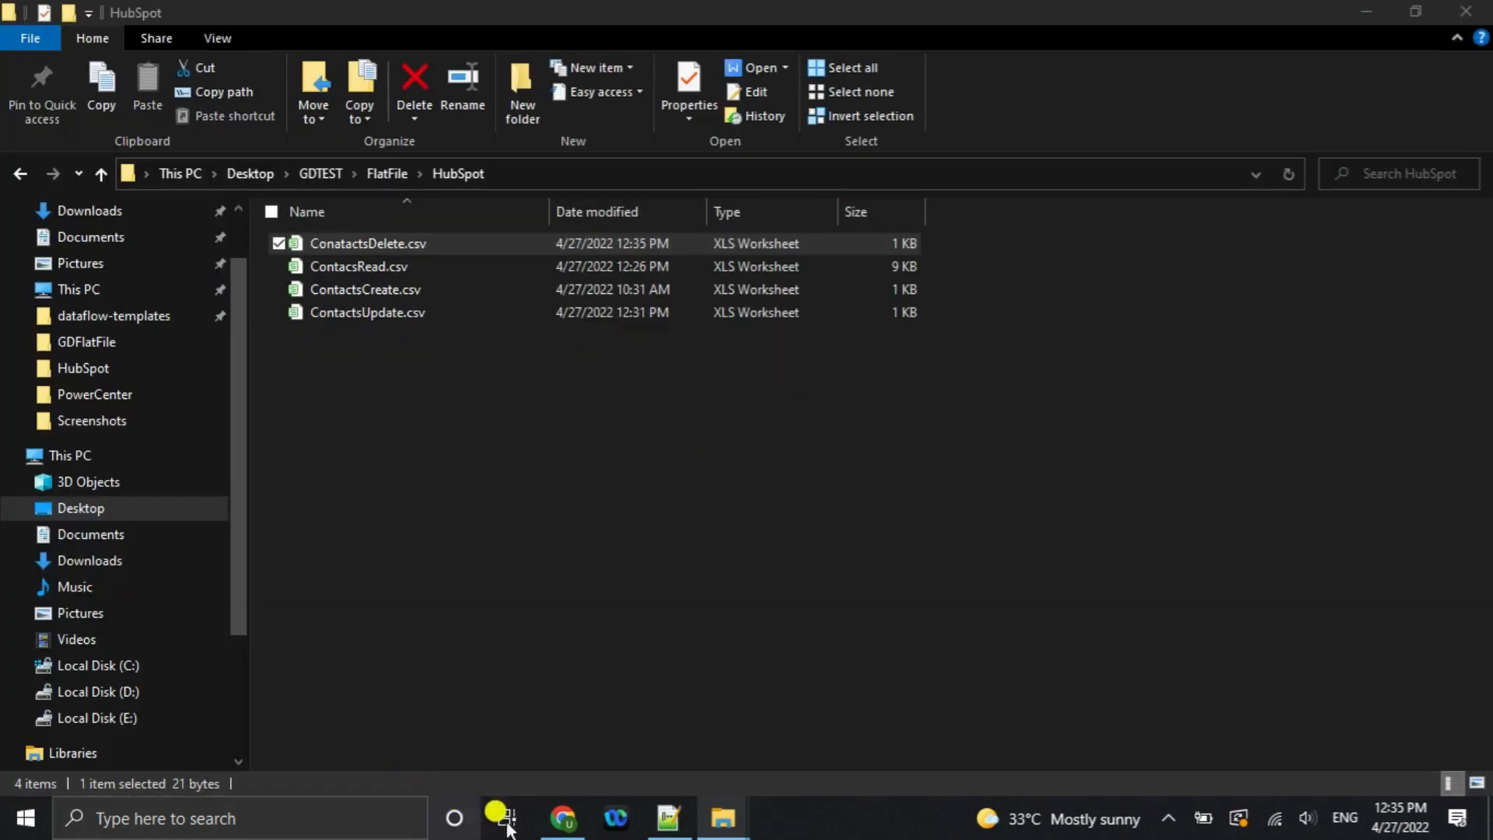
# Switch back to Informatica Data Integration and name the new mapping Contacts_delete.
pyautogui.click(561, 816)
pyautogui.moveTo(451, 520); pyautogui.dragTo(325, 513)
pyautogui.press('BackSpace')
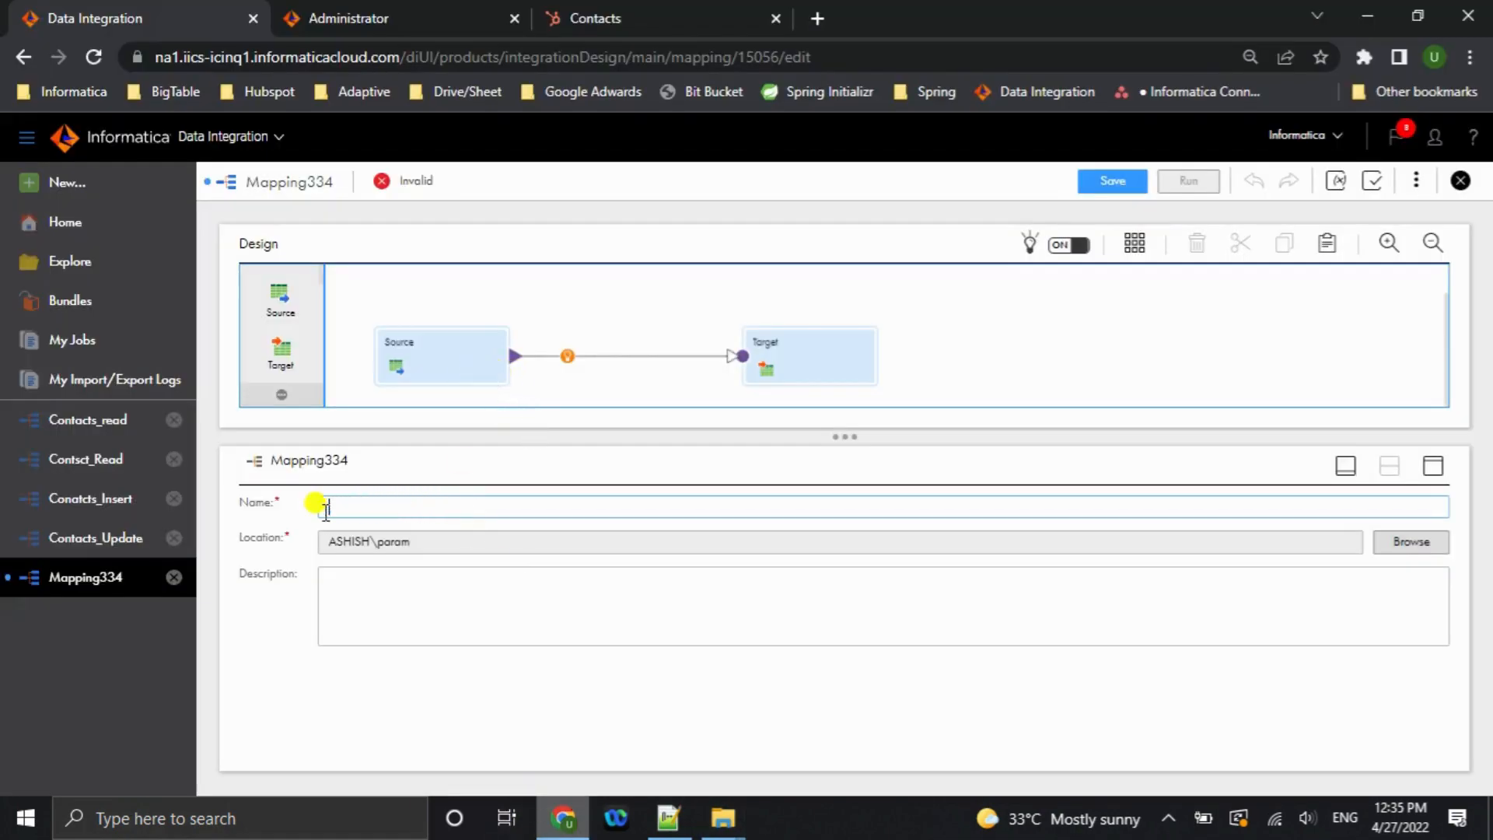
pyautogui.write('q')
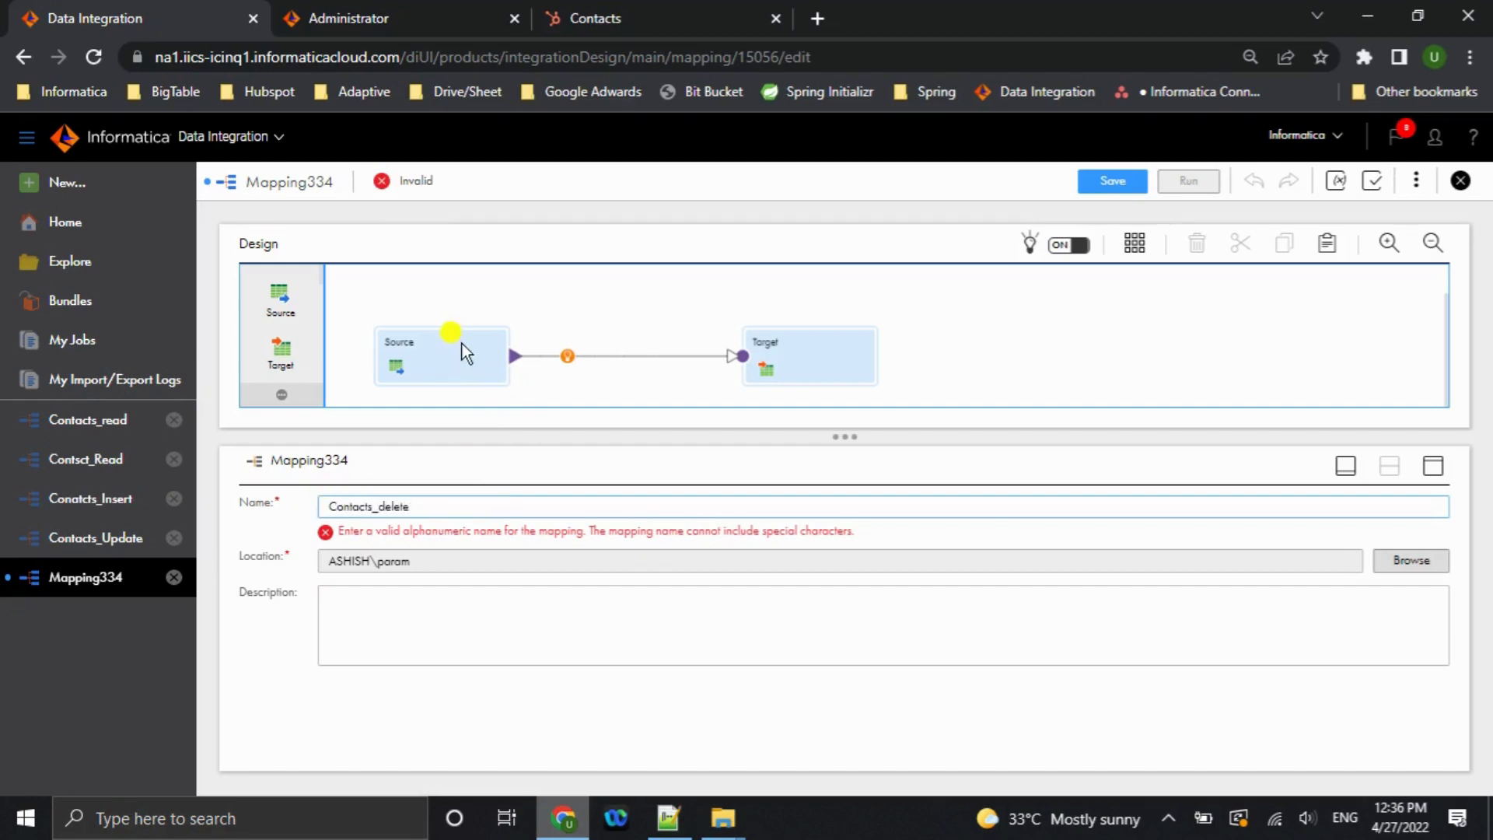
# Set the Source transformation's connection to HubSpot_FlatFile_Connection (Flat File).
pyautogui.click(415, 356)
pyautogui.click(265, 556)
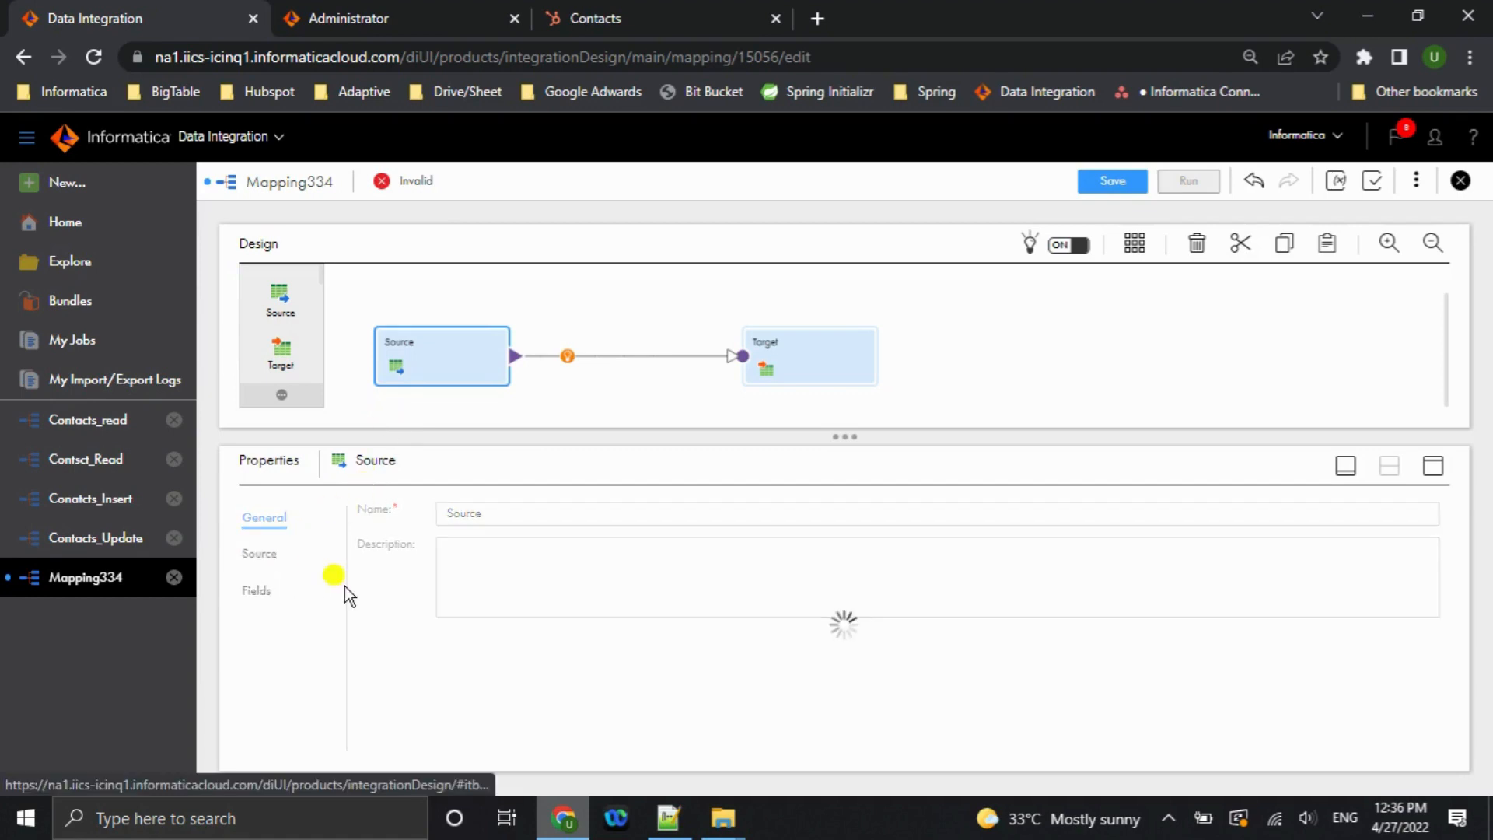
pyautogui.click(692, 560)
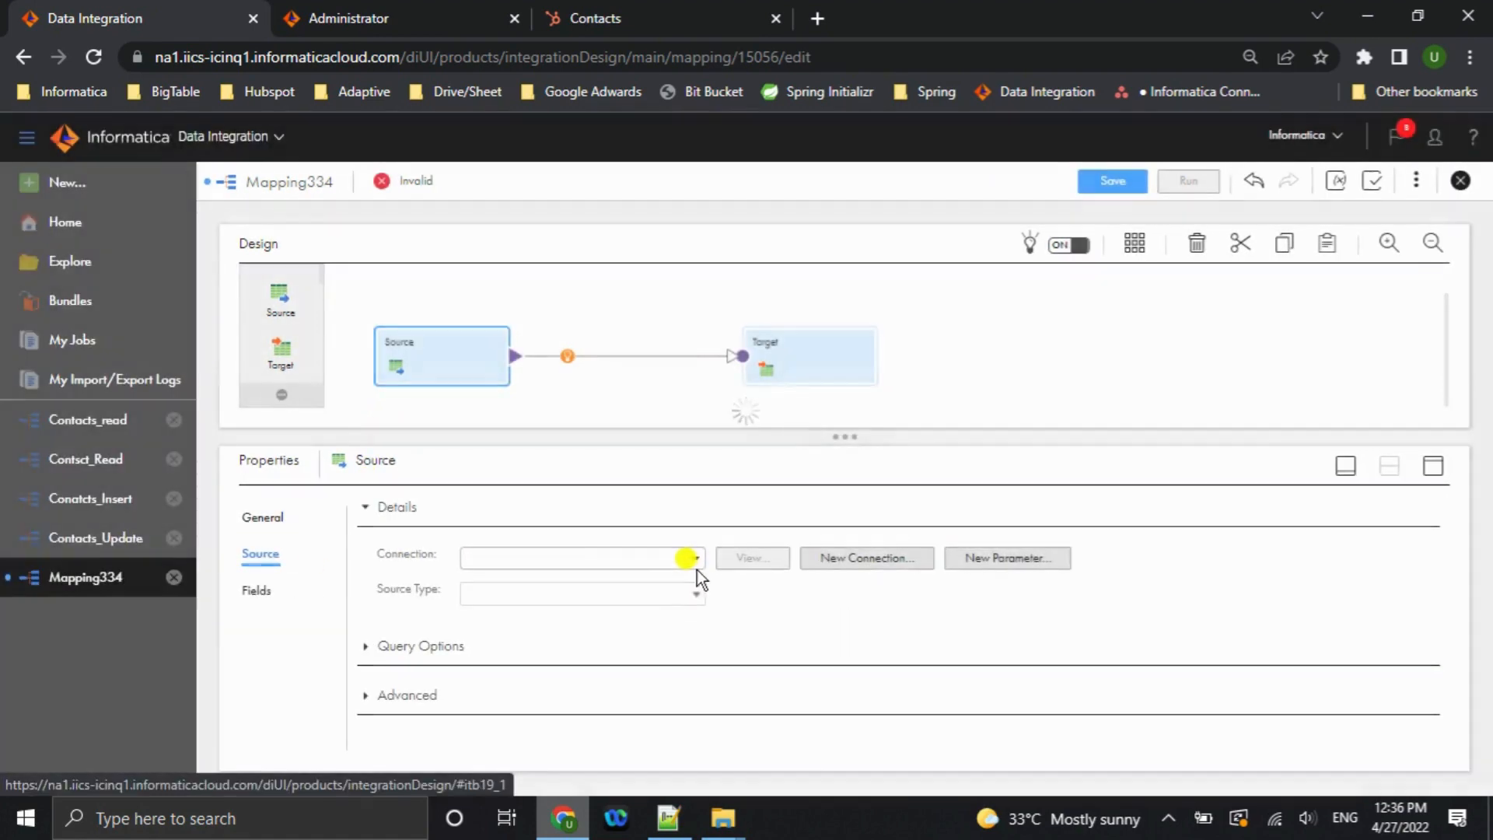
pyautogui.write('Hubspo')
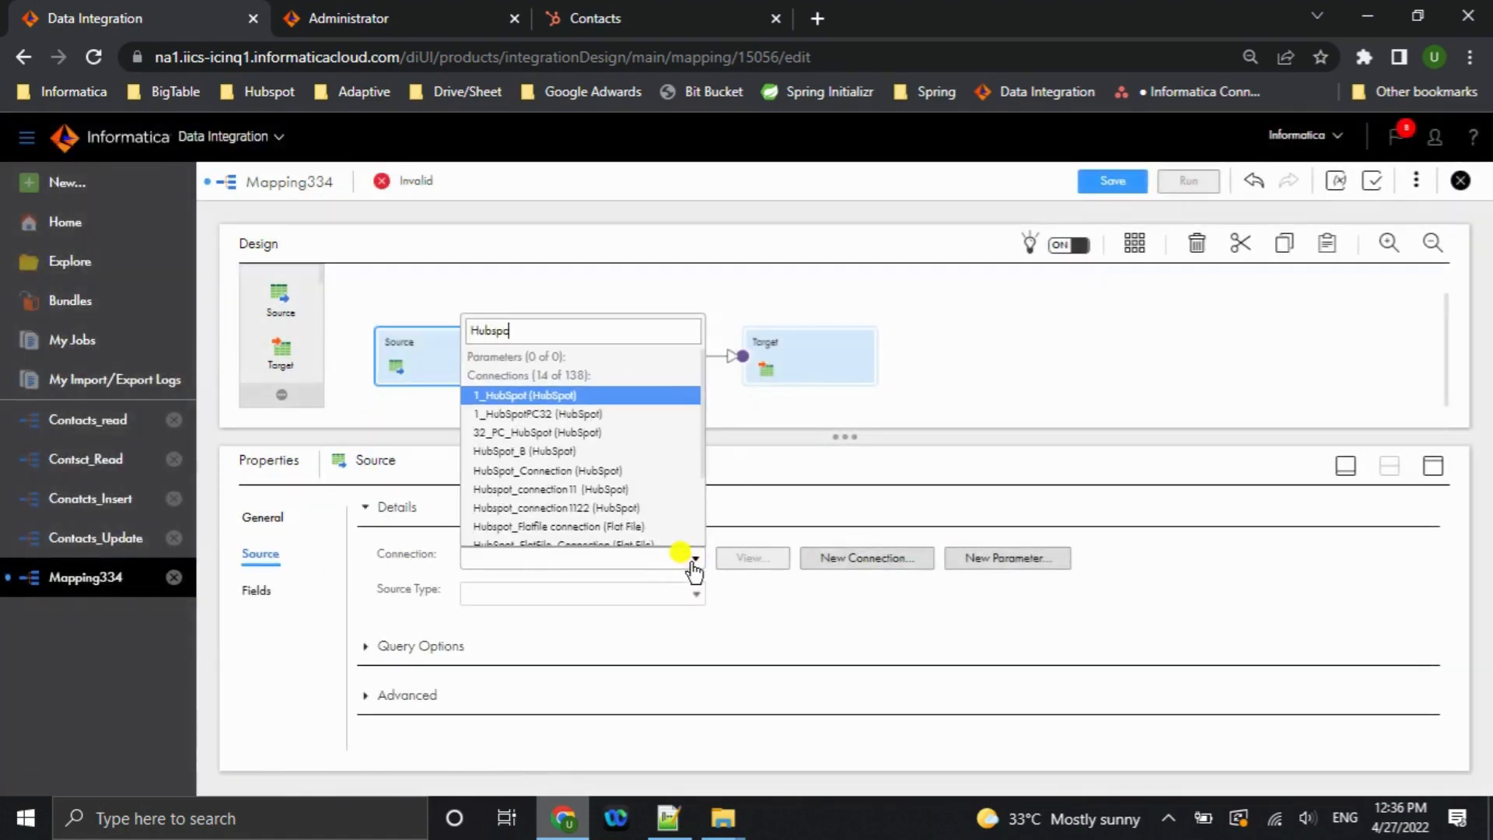
pyautogui.write('t_f')
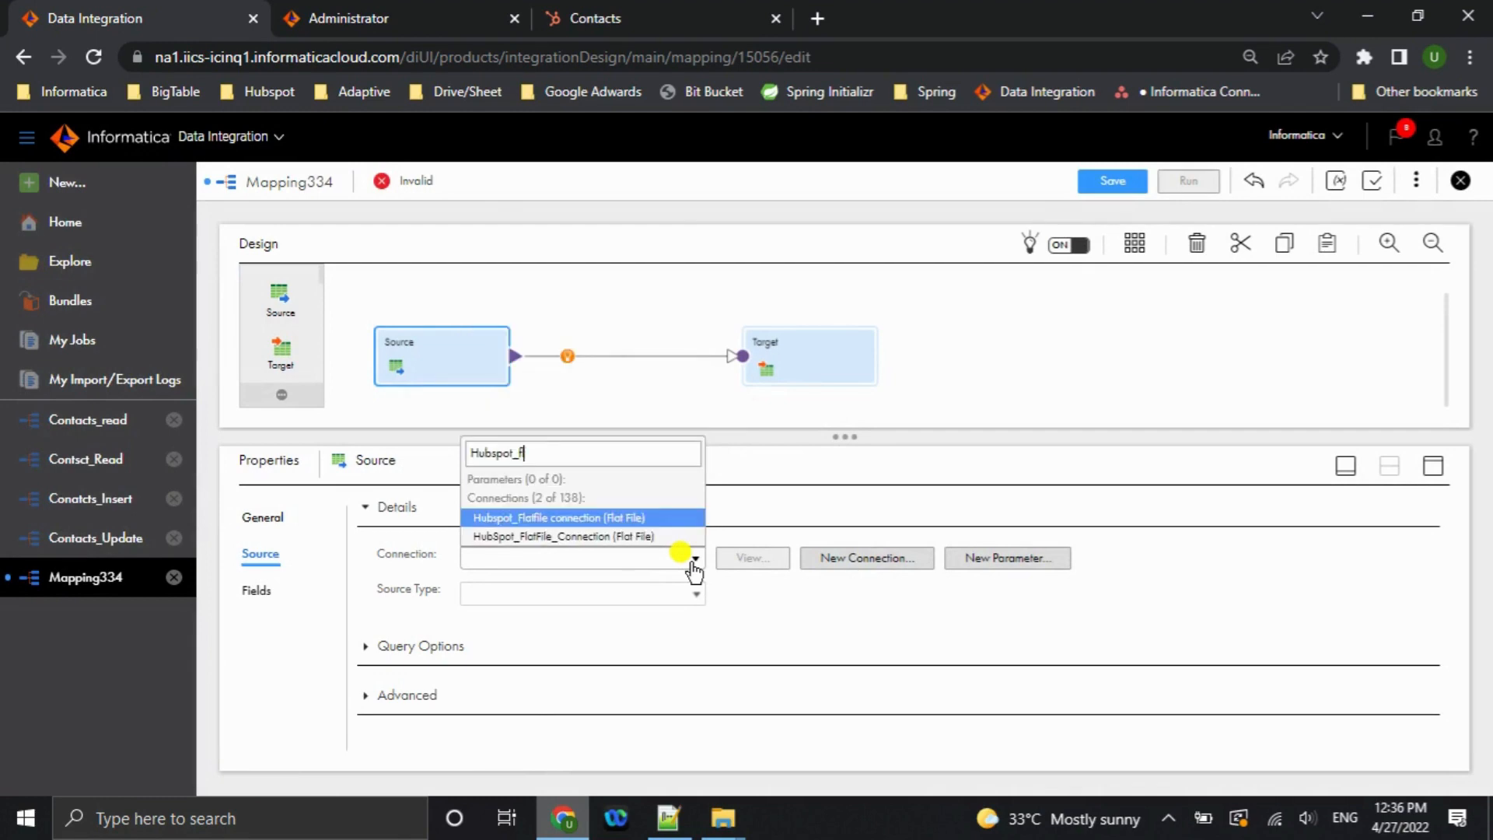
pyautogui.click(677, 537)
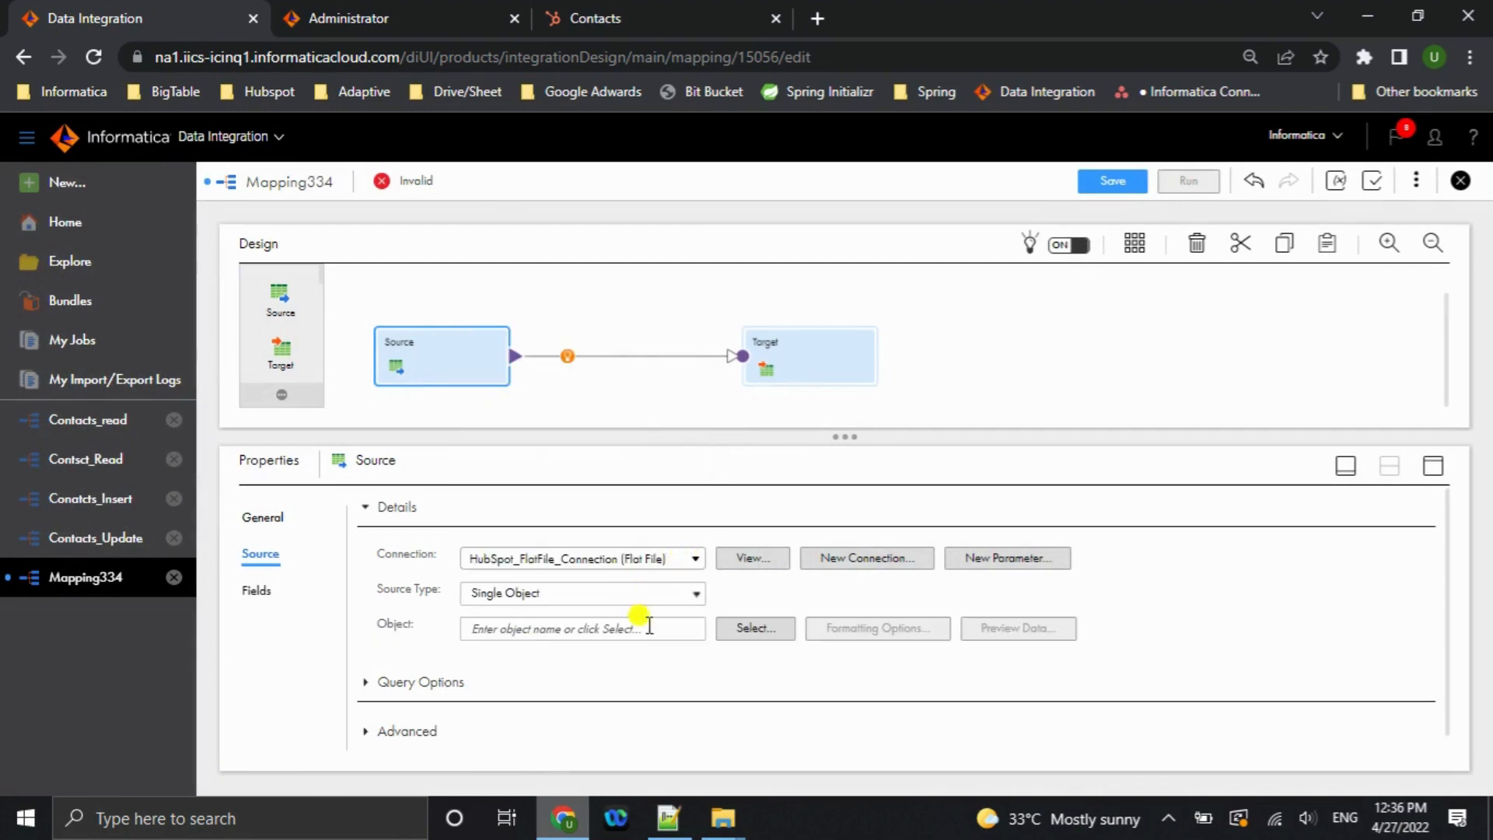
# Choose ConatactsDelete.csv as the source object and review the source details.
pyautogui.click(756, 630)
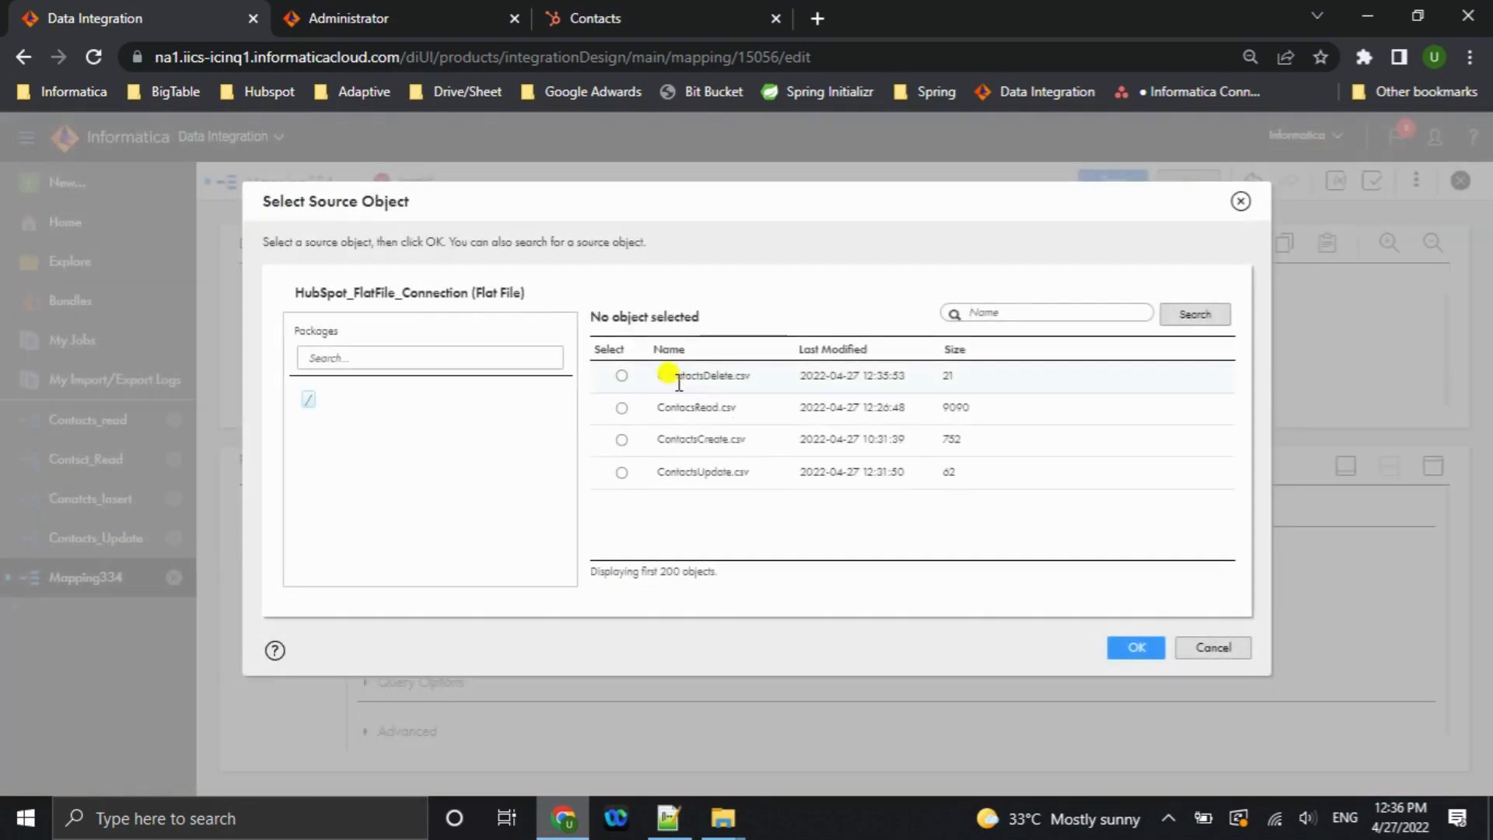
pyautogui.click(667, 379)
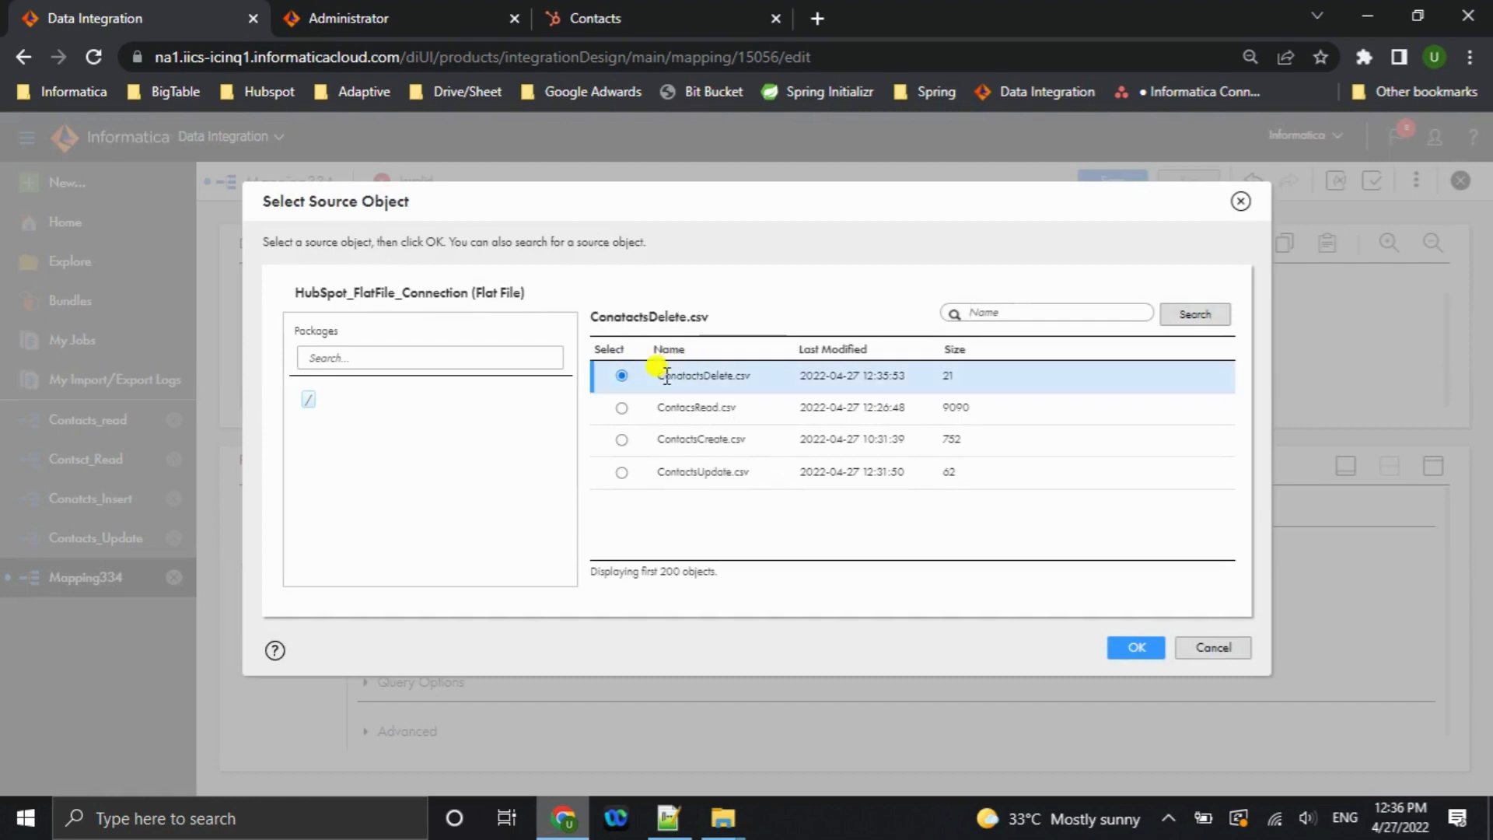
pyautogui.click(1134, 655)
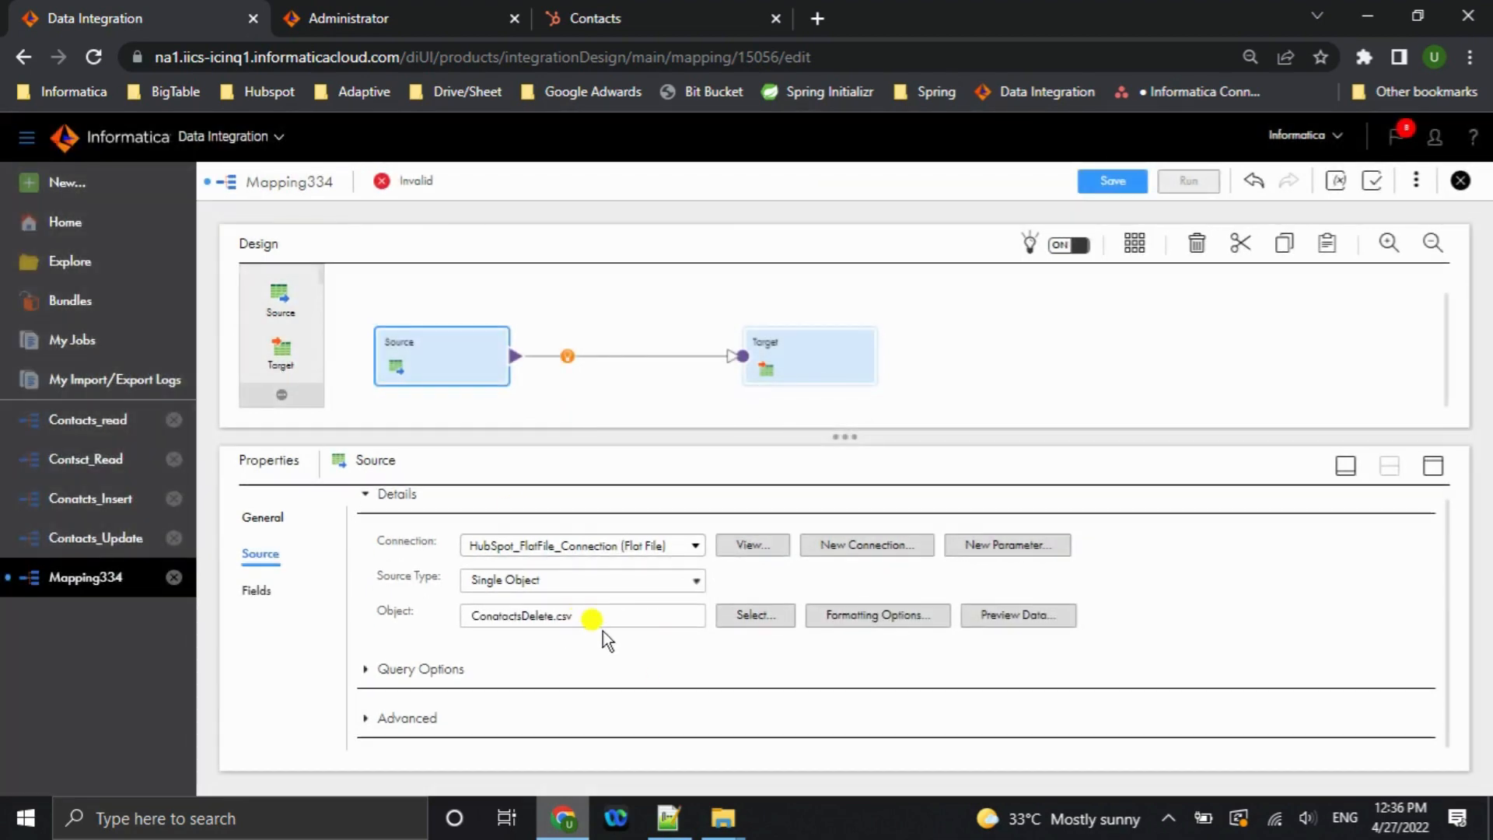
pyautogui.scroll(1, 604, 632)
pyautogui.scroll(-1, 605, 610)
pyautogui.scroll(1, 562, 521)
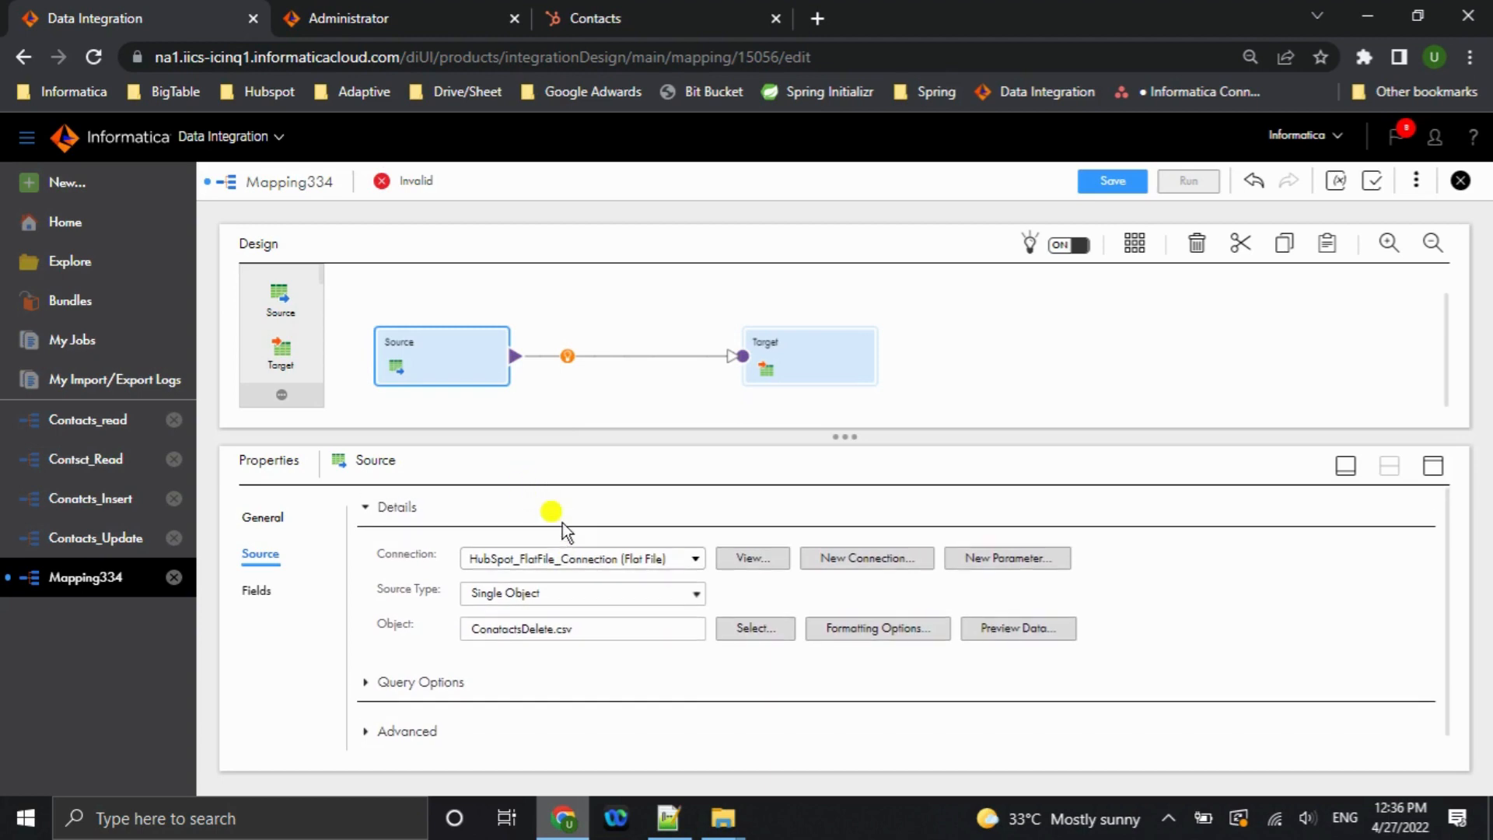
# Set the Target transformation's connection to HubSpot_Connection (HubSpot).
pyautogui.click(809, 356)
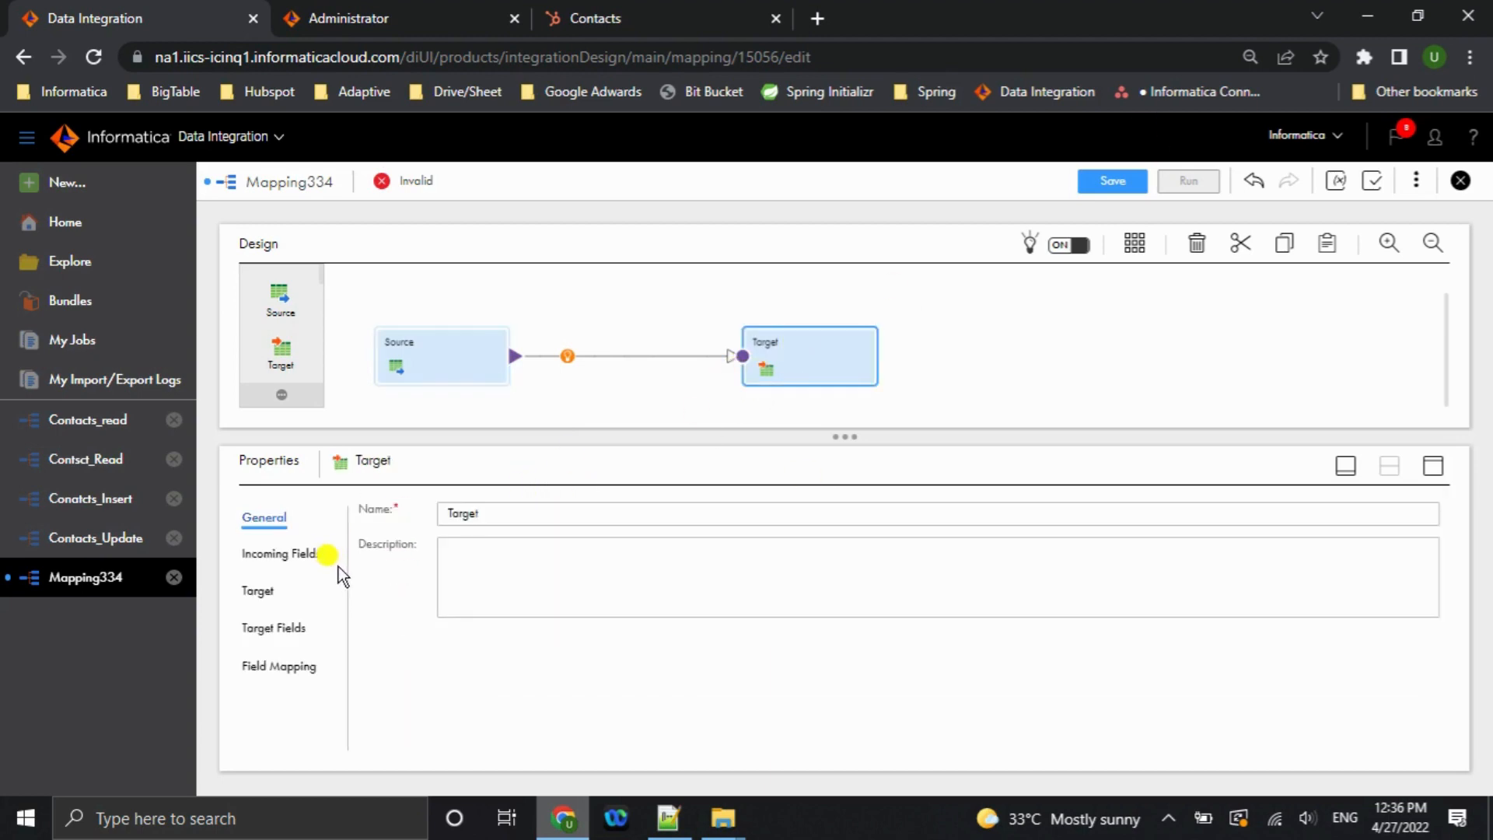
pyautogui.click(258, 591)
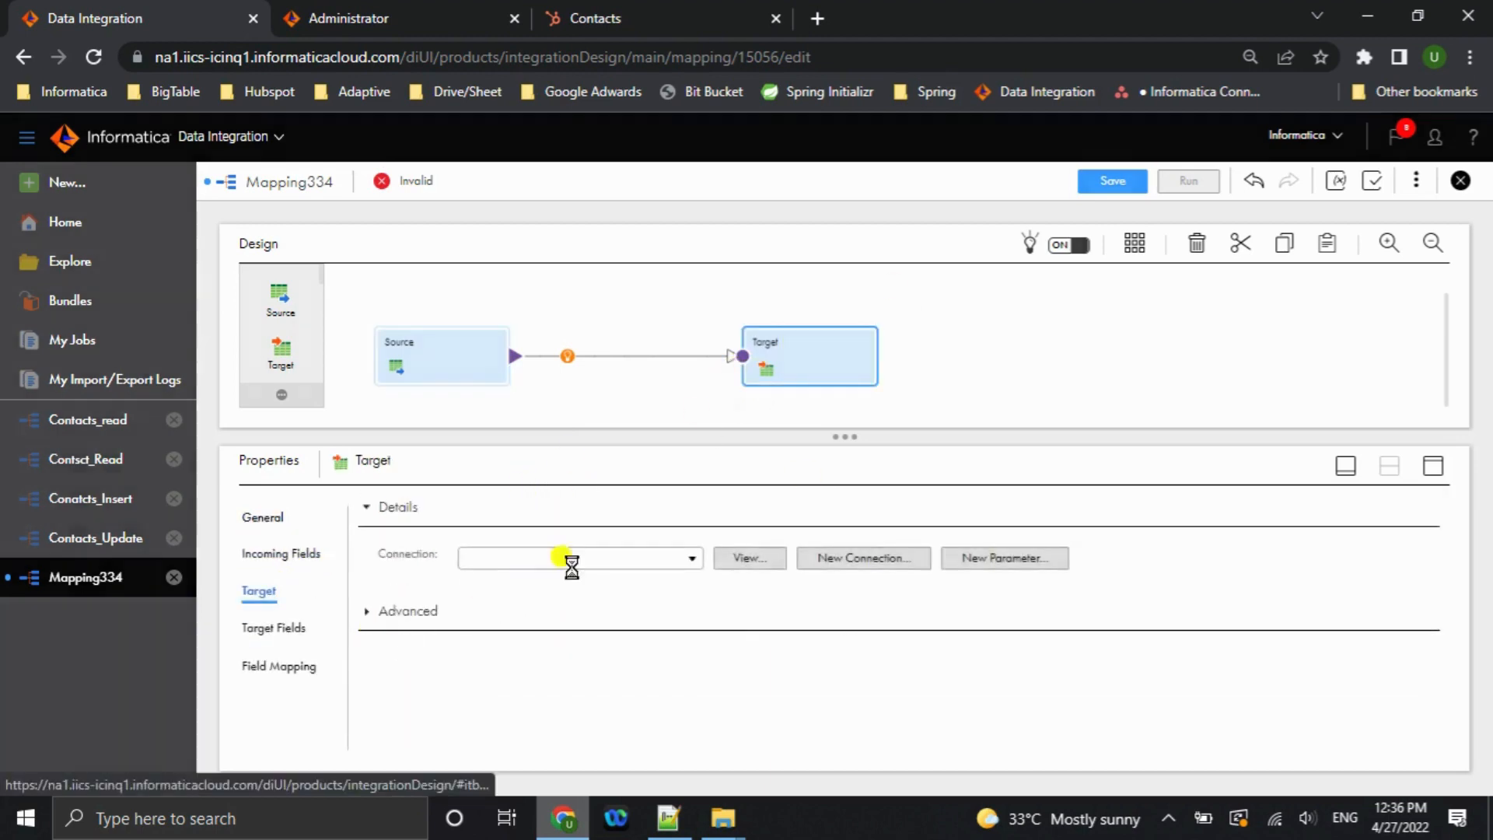
pyautogui.click(682, 562)
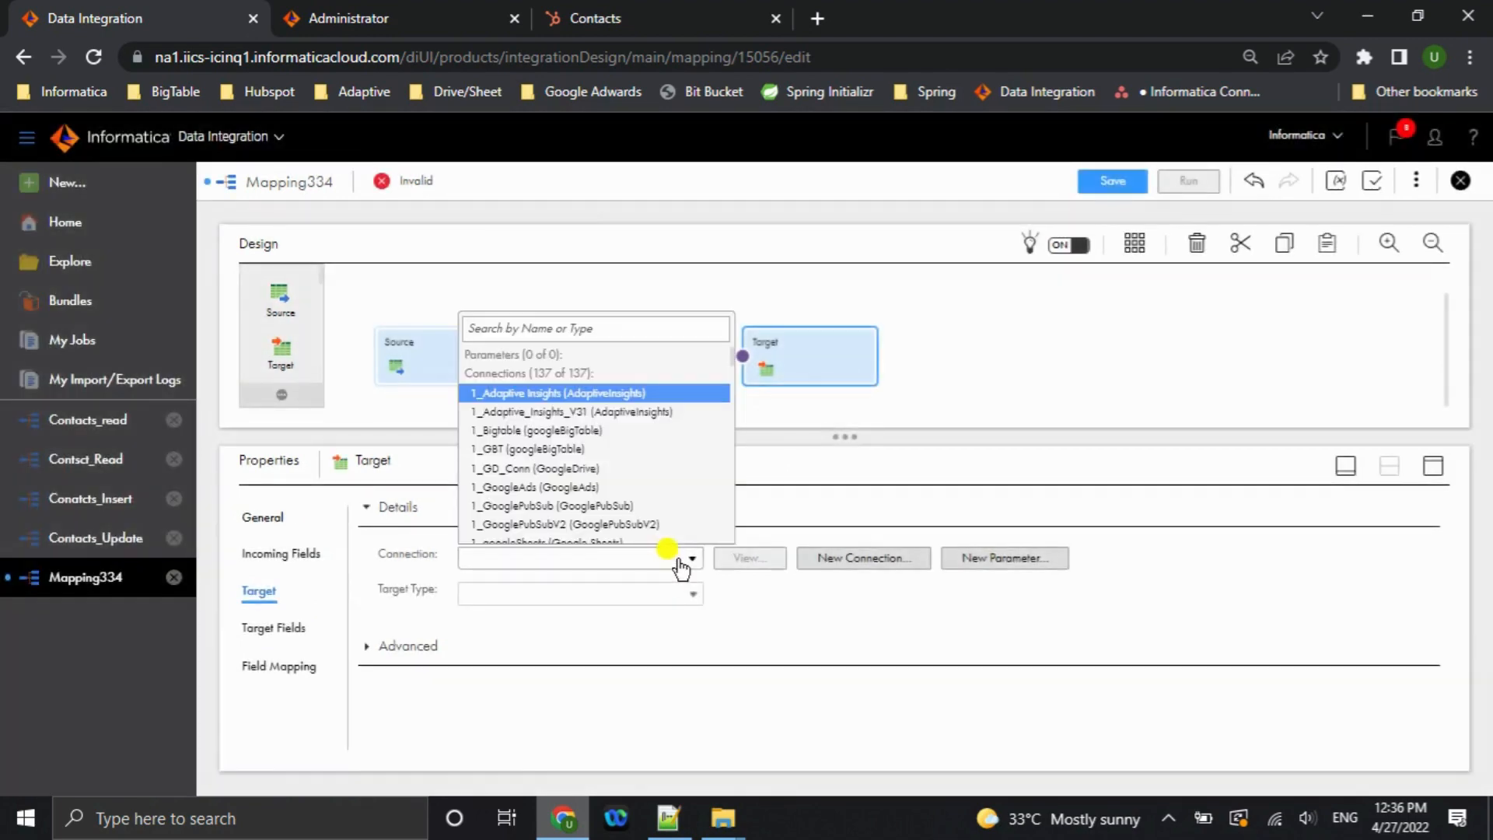
pyautogui.write('Hbspot')
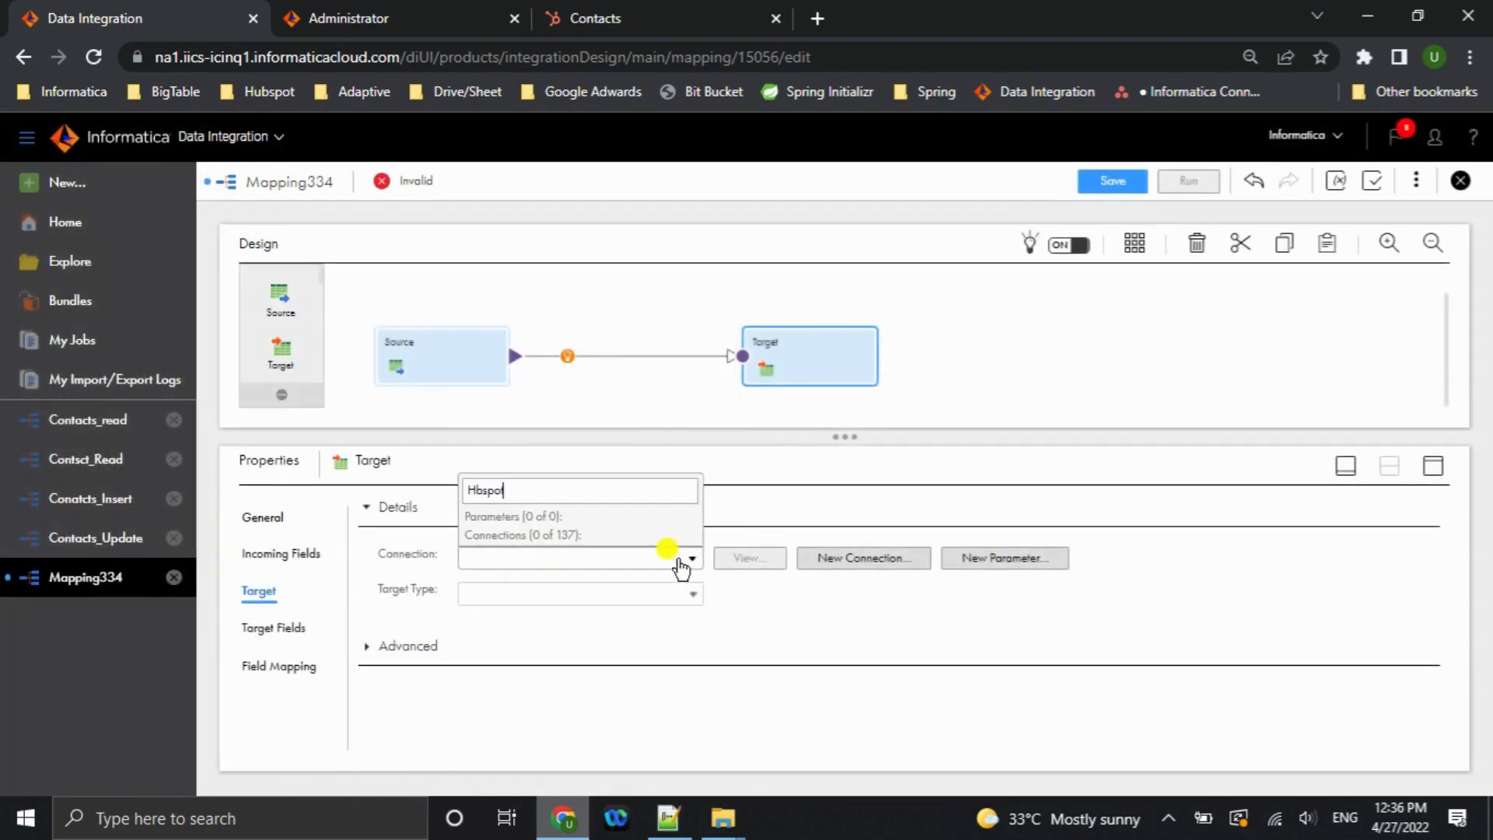
pyautogui.press('BackSpace')
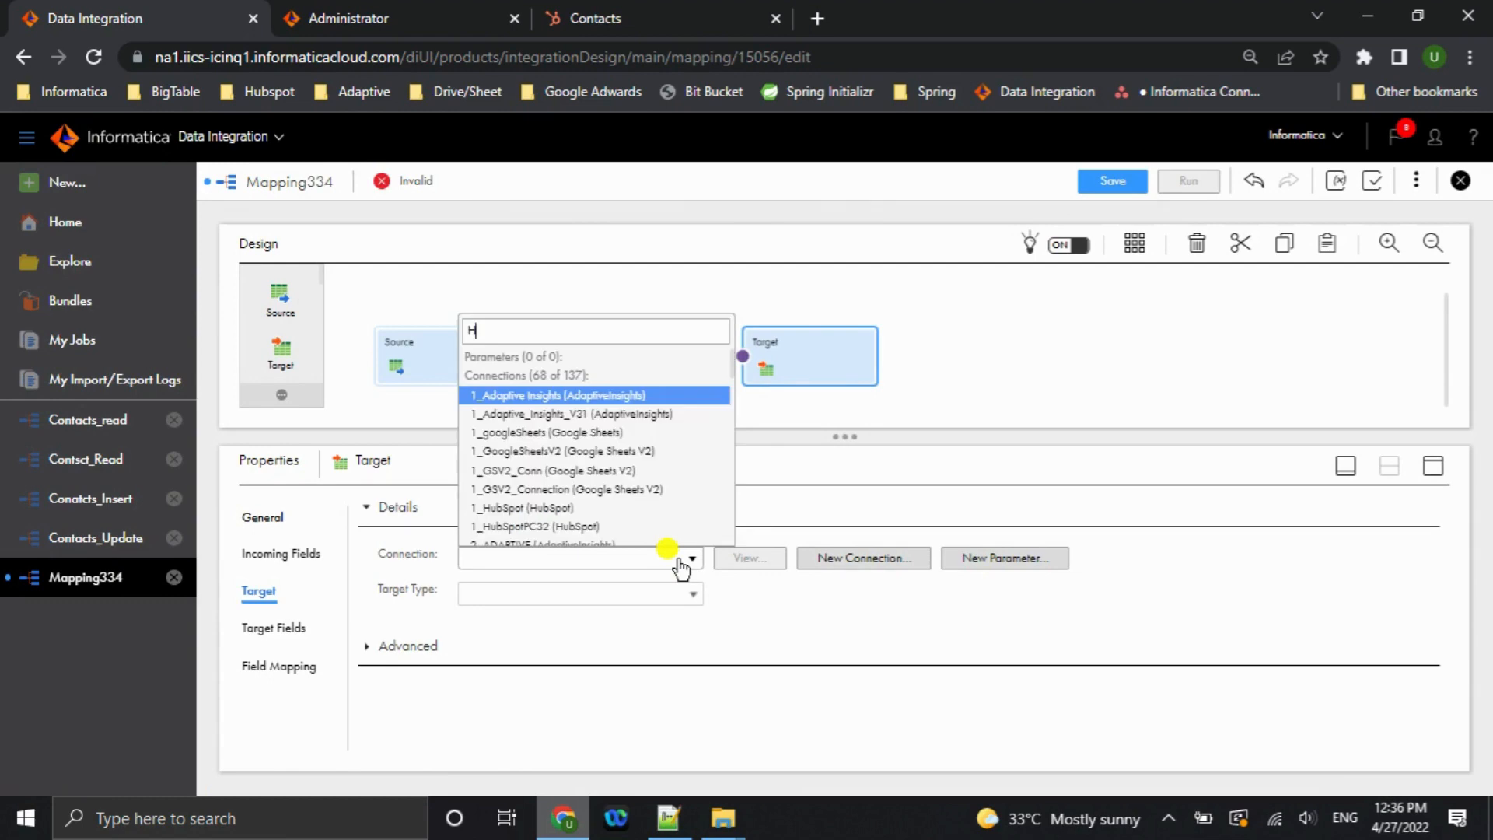
pyautogui.write('ub')
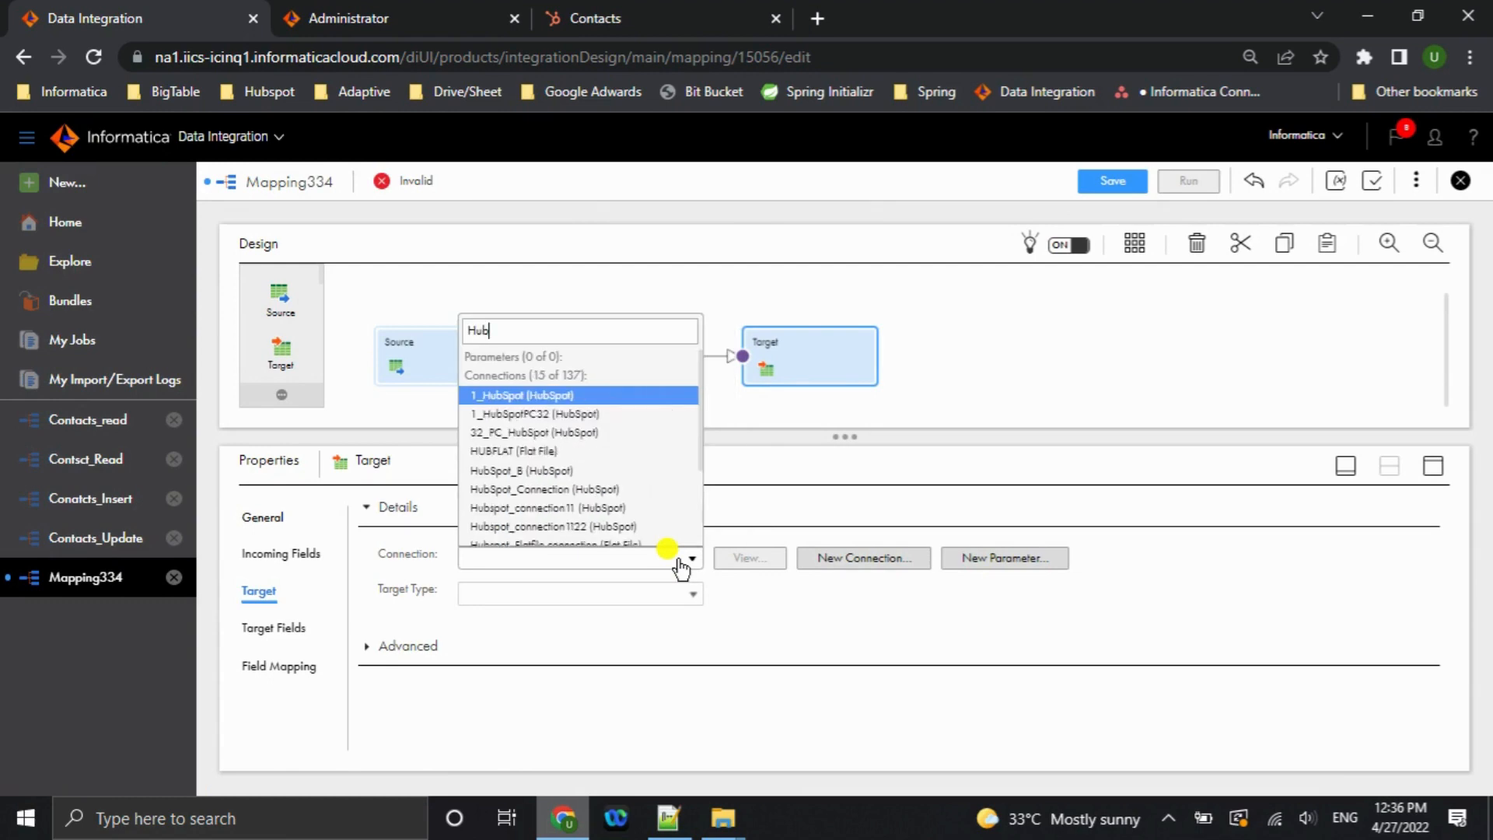
pyautogui.write('spot_c')
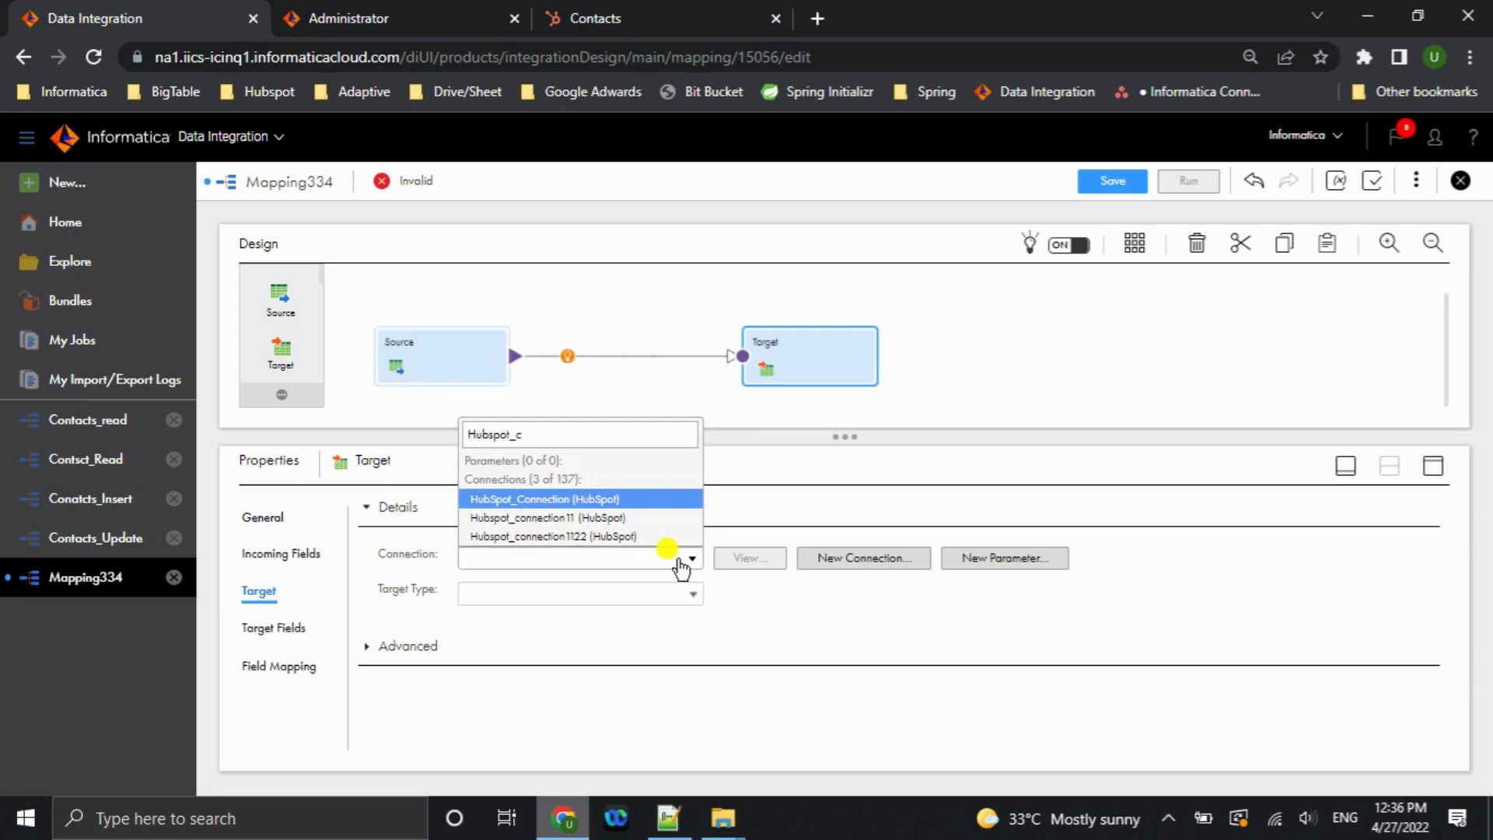
pyautogui.press('Return')
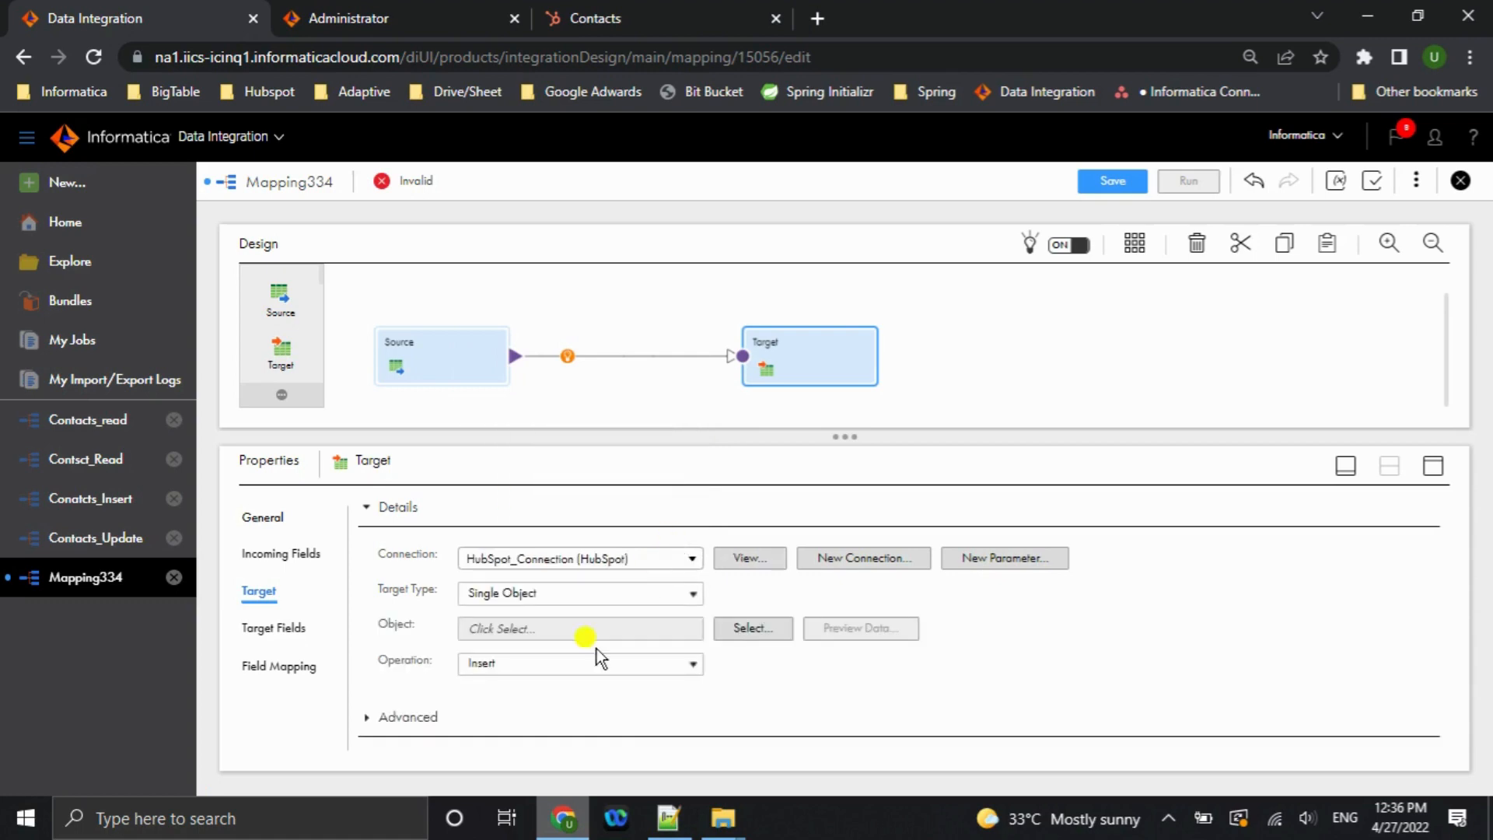
# Choose Contacts as the target object from the HubSpot connection.
pyautogui.click(753, 630)
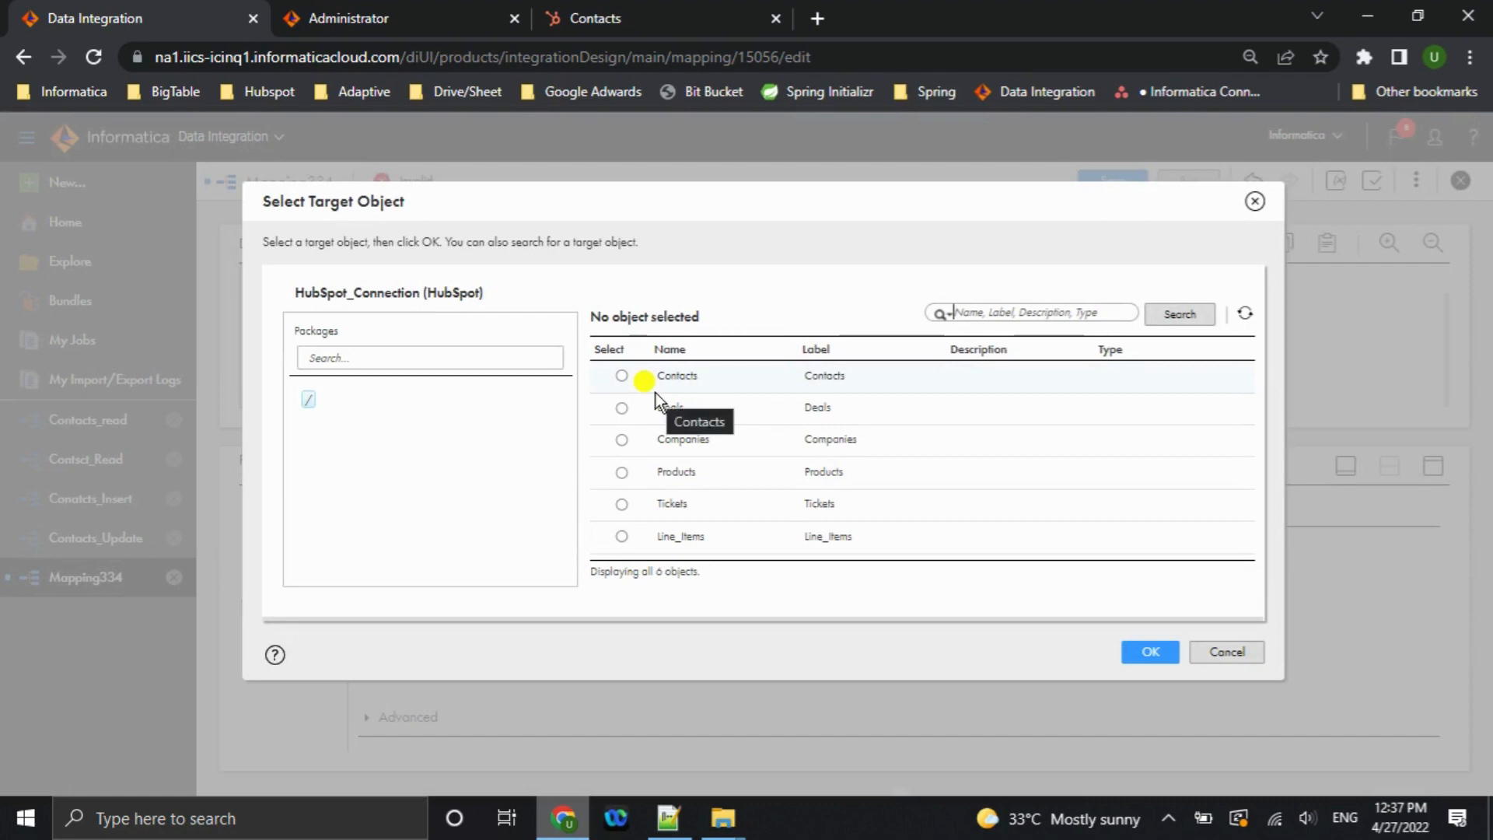
pyautogui.click(652, 384)
pyautogui.click(1146, 654)
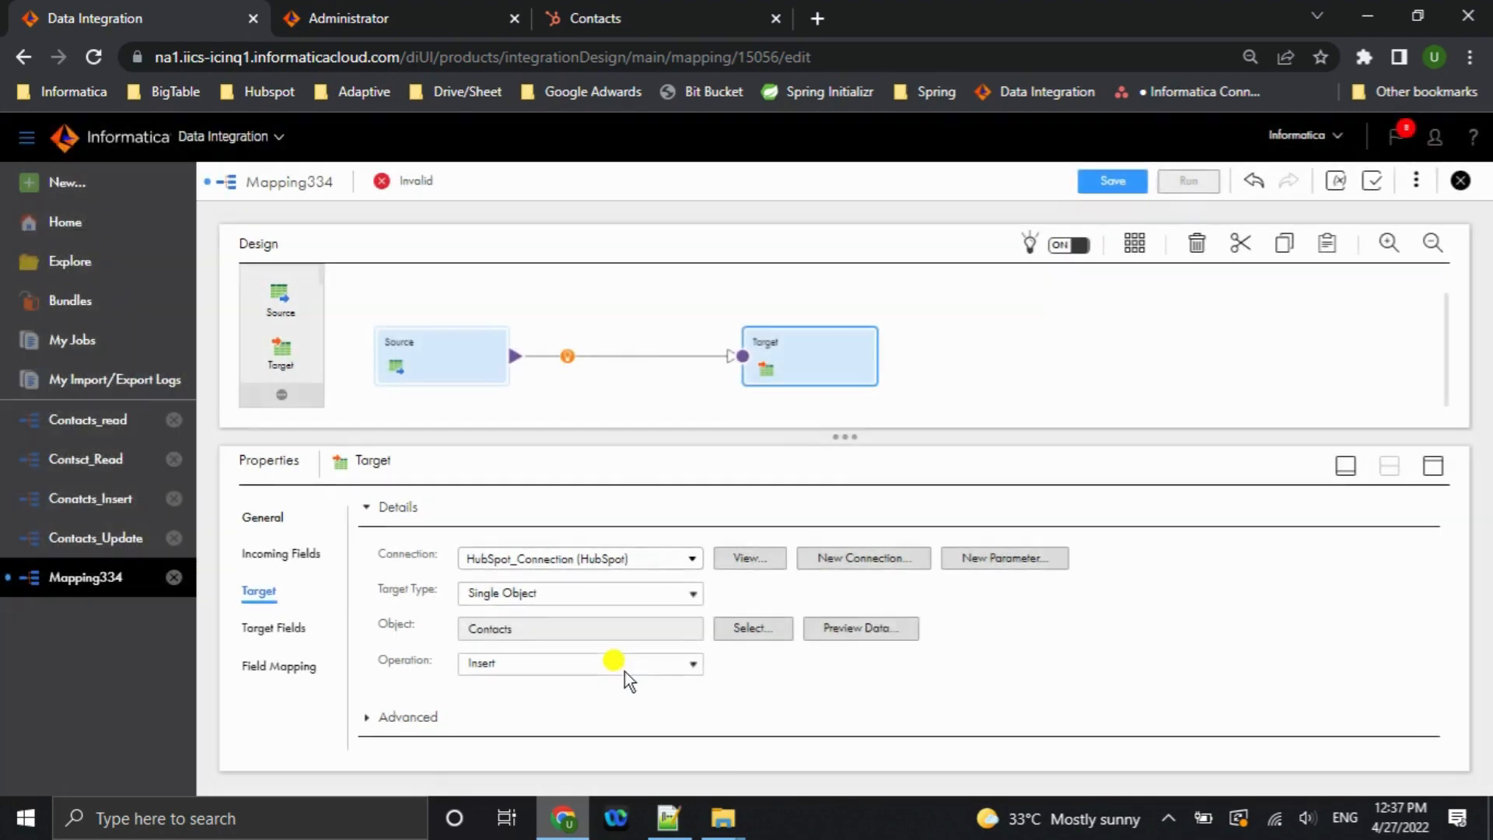
# Set the target operation to Delete and add all target columns as update columns.
pyautogui.click(624, 670)
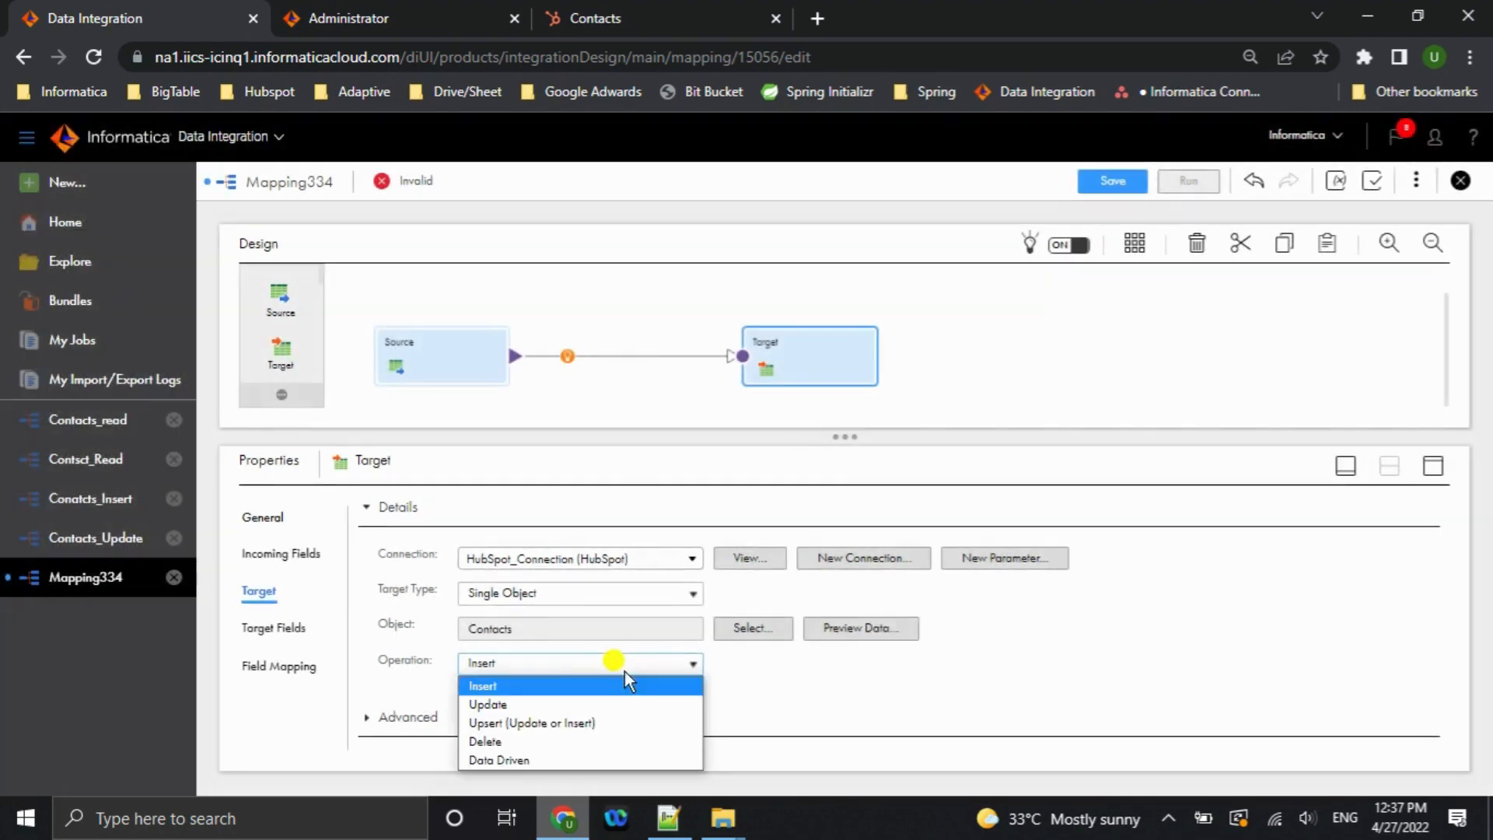
pyautogui.click(555, 742)
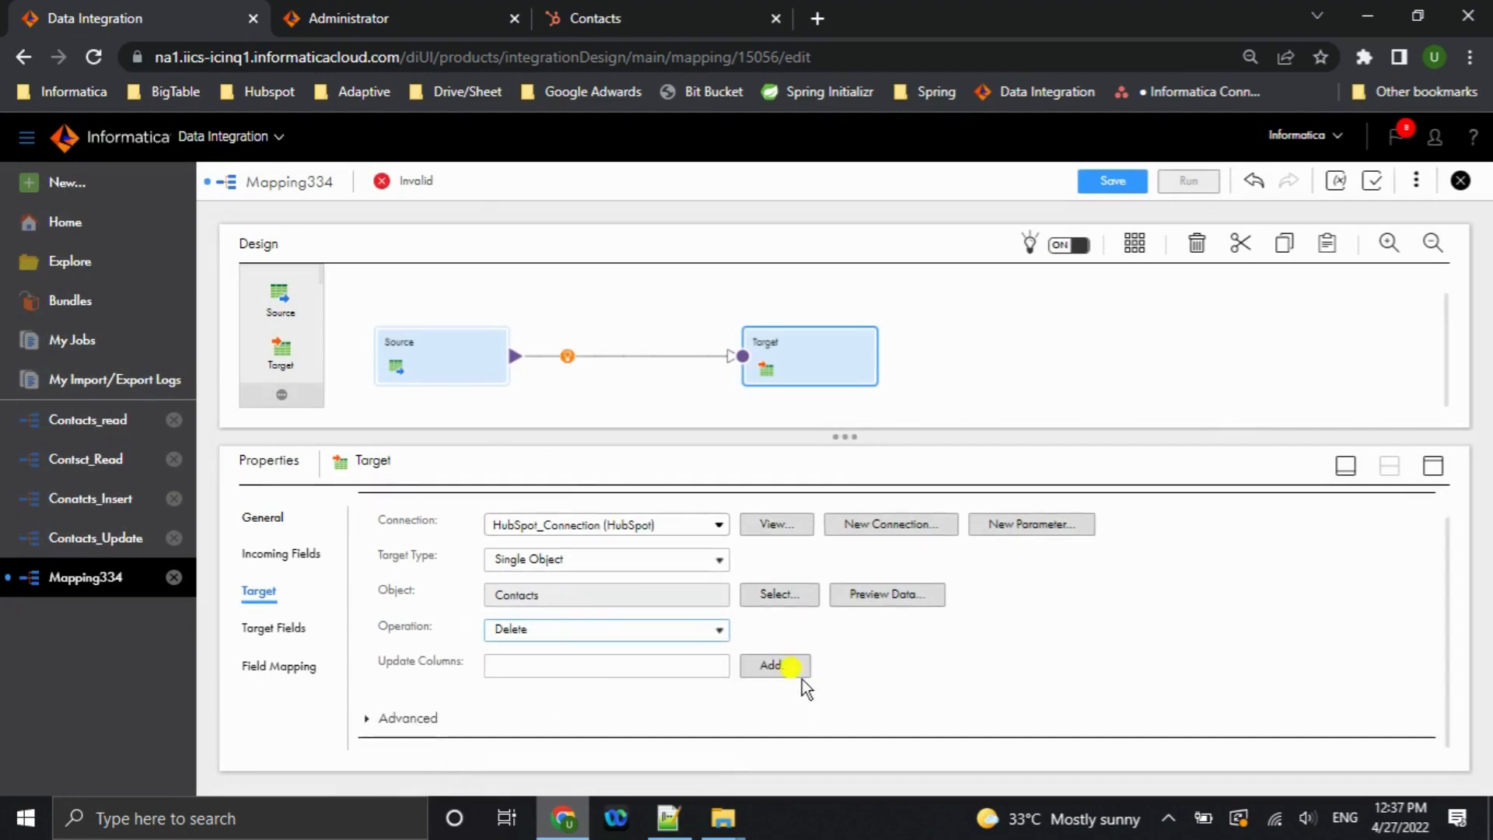
pyautogui.click(778, 665)
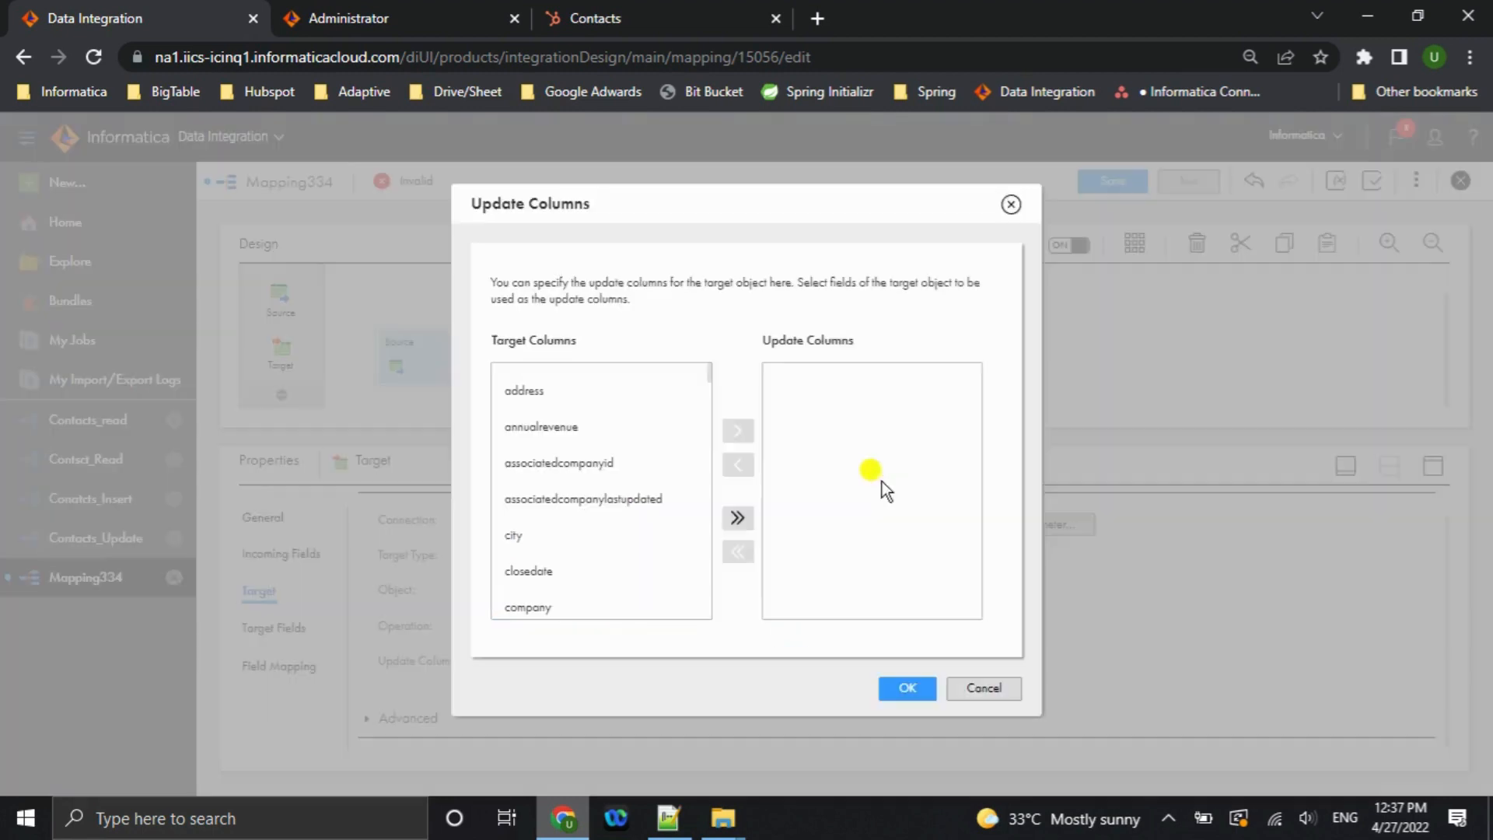
pyautogui.click(910, 688)
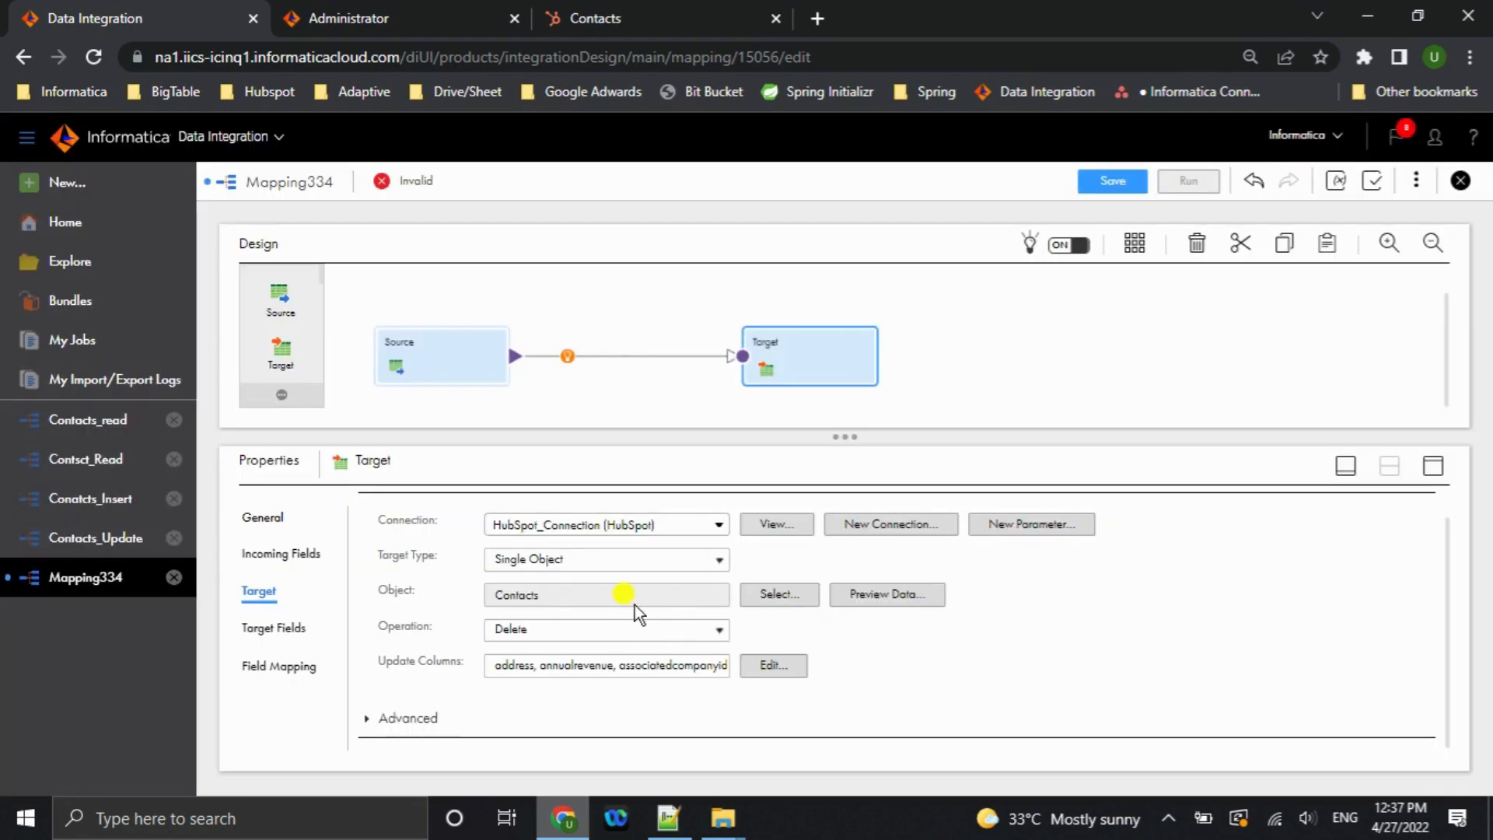
# Automap the target's incoming field with Smart Map and save the Contacts_delete mapping.
pyautogui.click(264, 666)
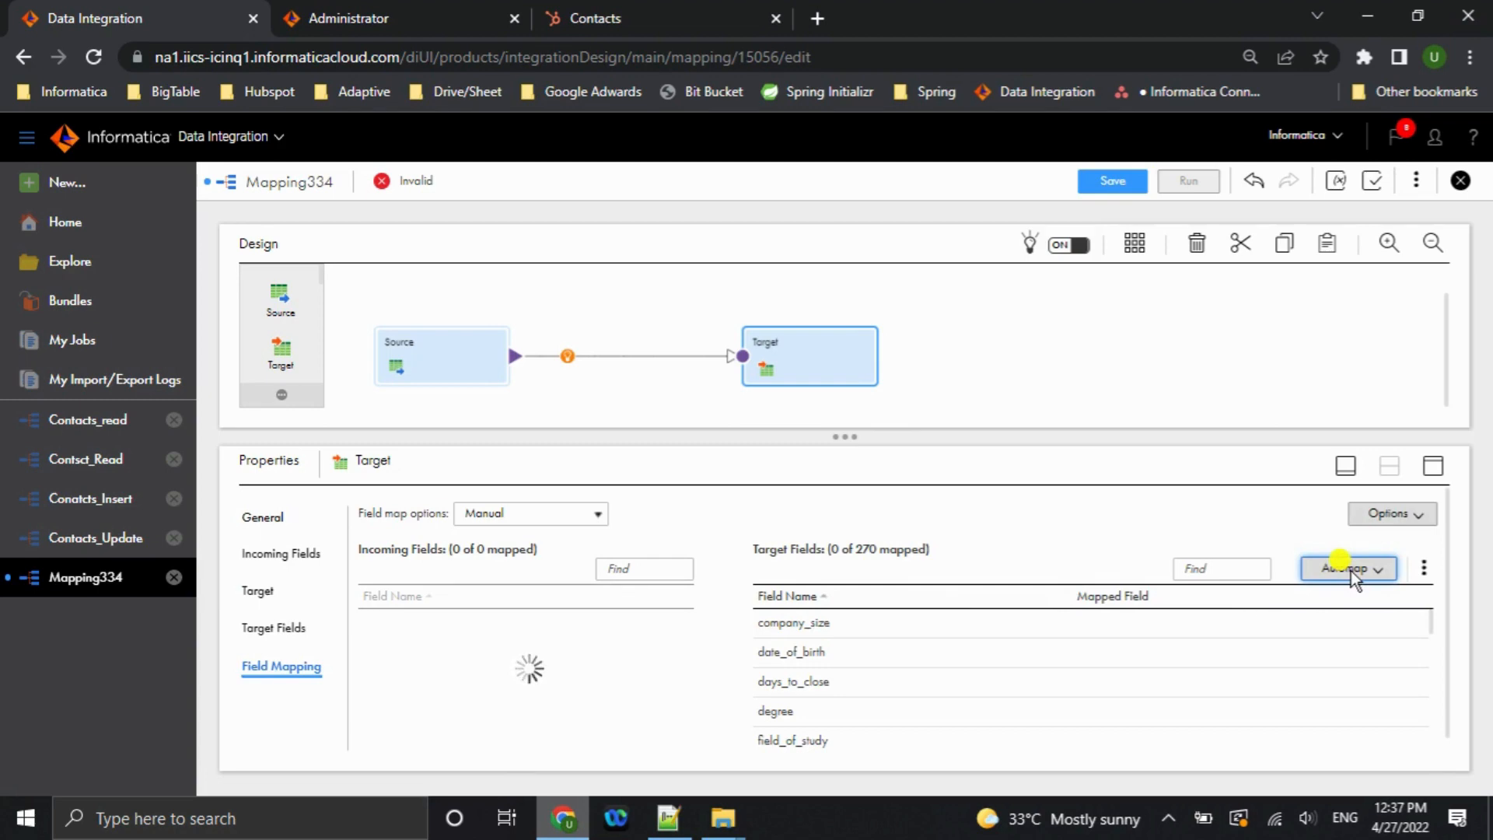
pyautogui.click(1352, 573)
pyautogui.click(1354, 576)
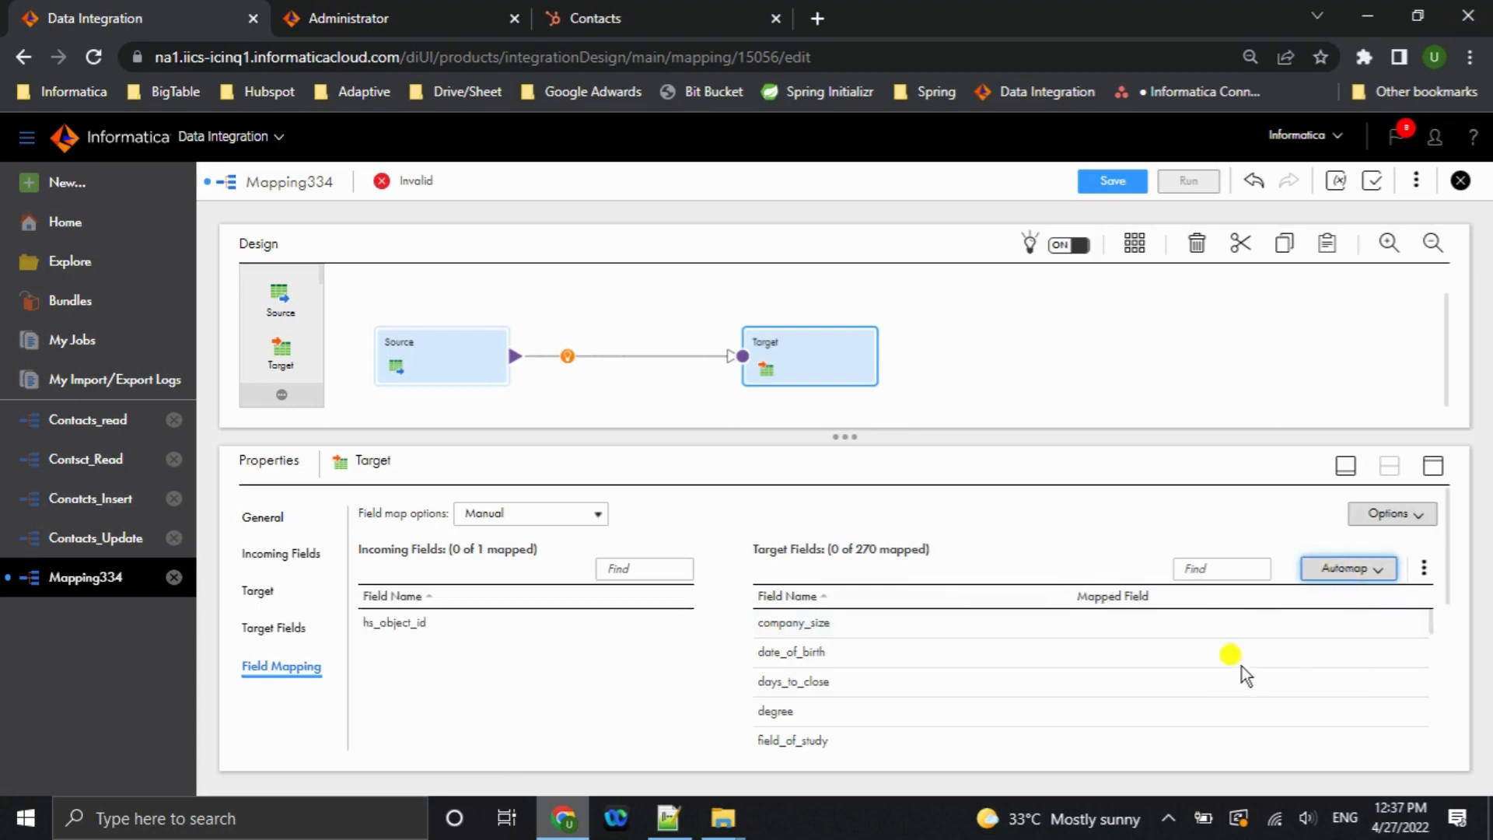
pyautogui.click(1352, 571)
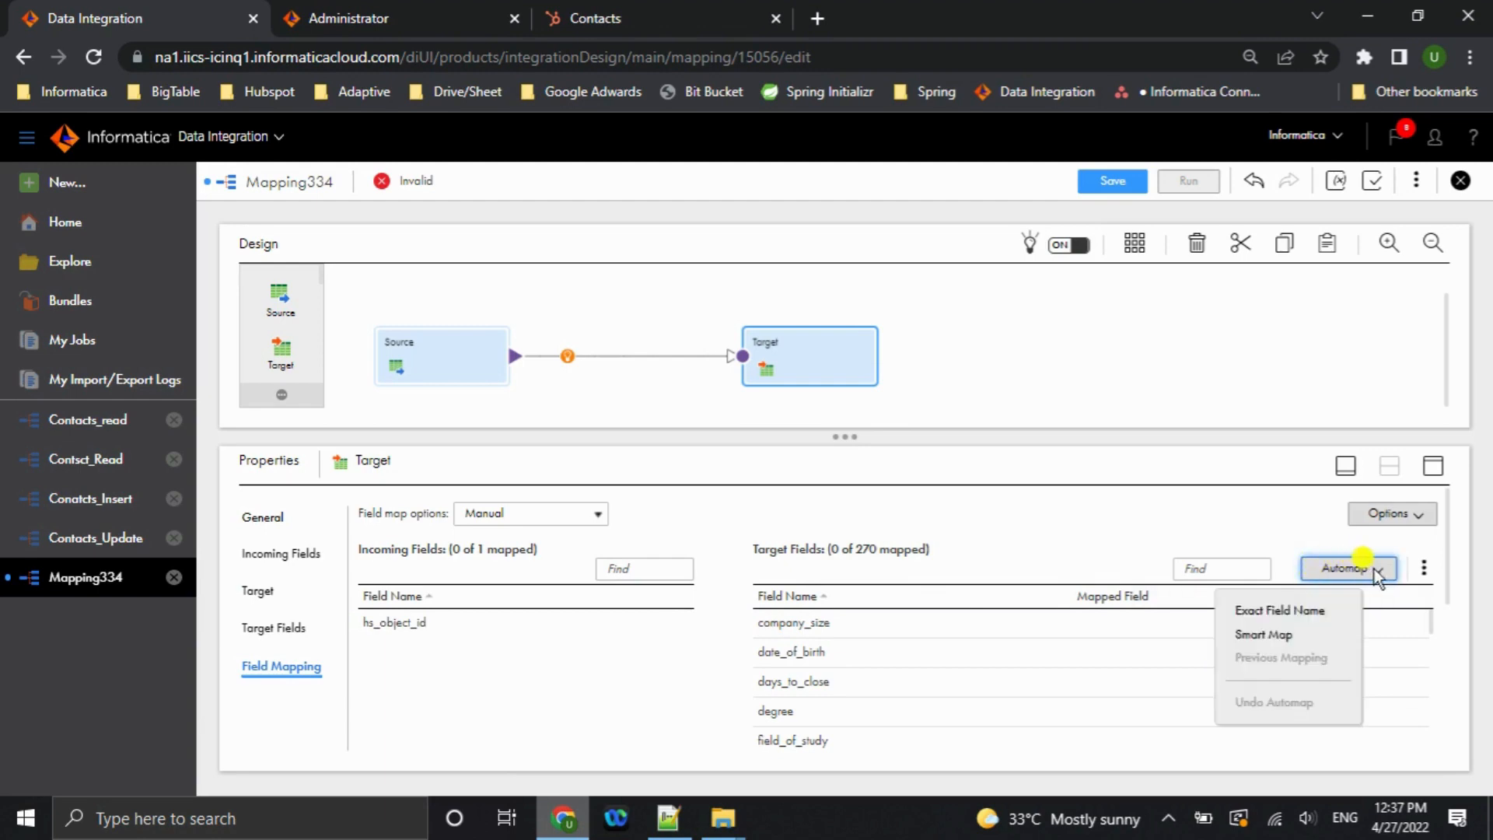
pyautogui.click(1265, 638)
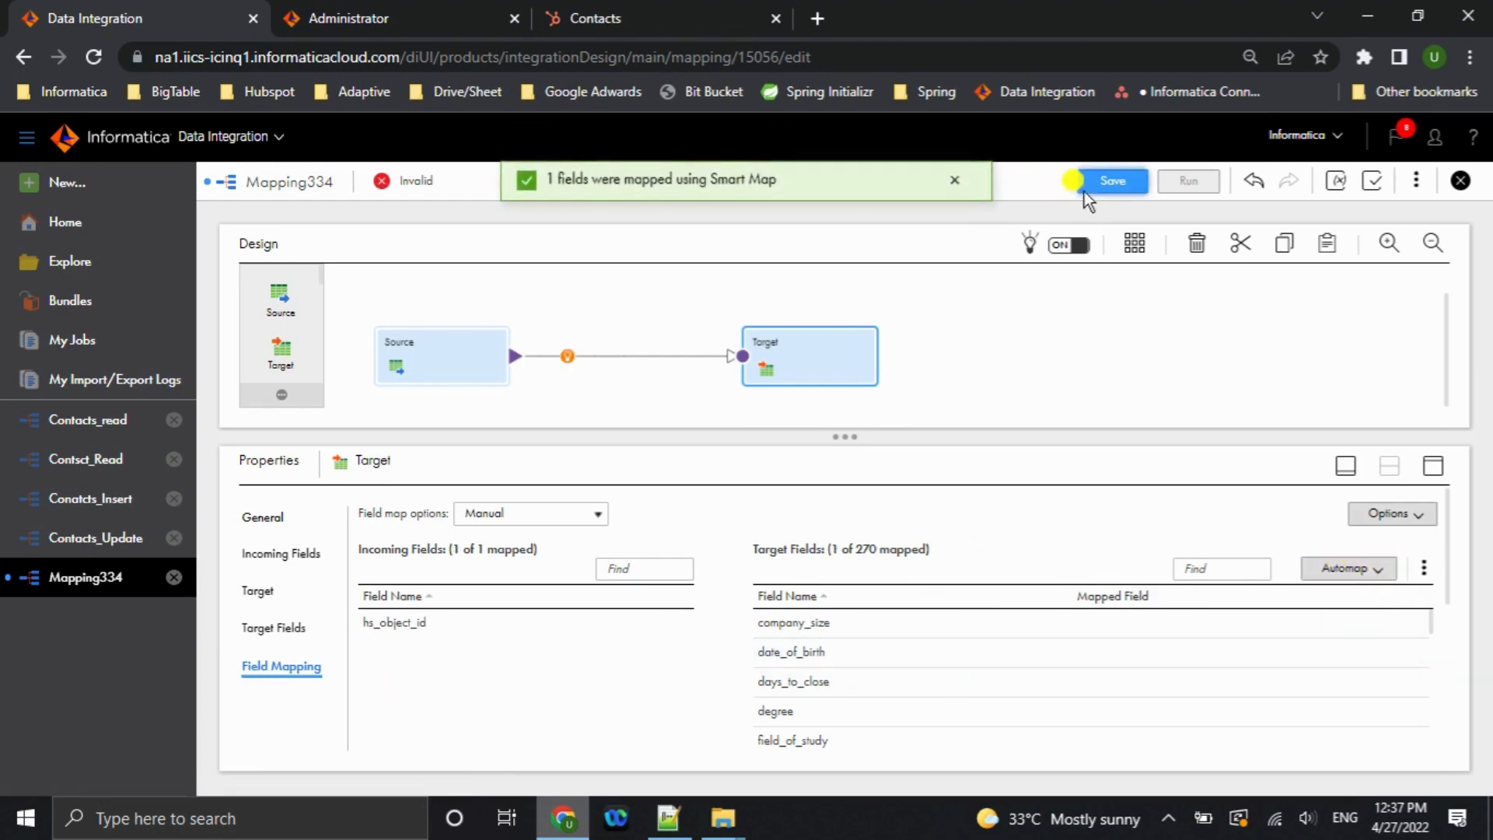
pyautogui.click(1113, 182)
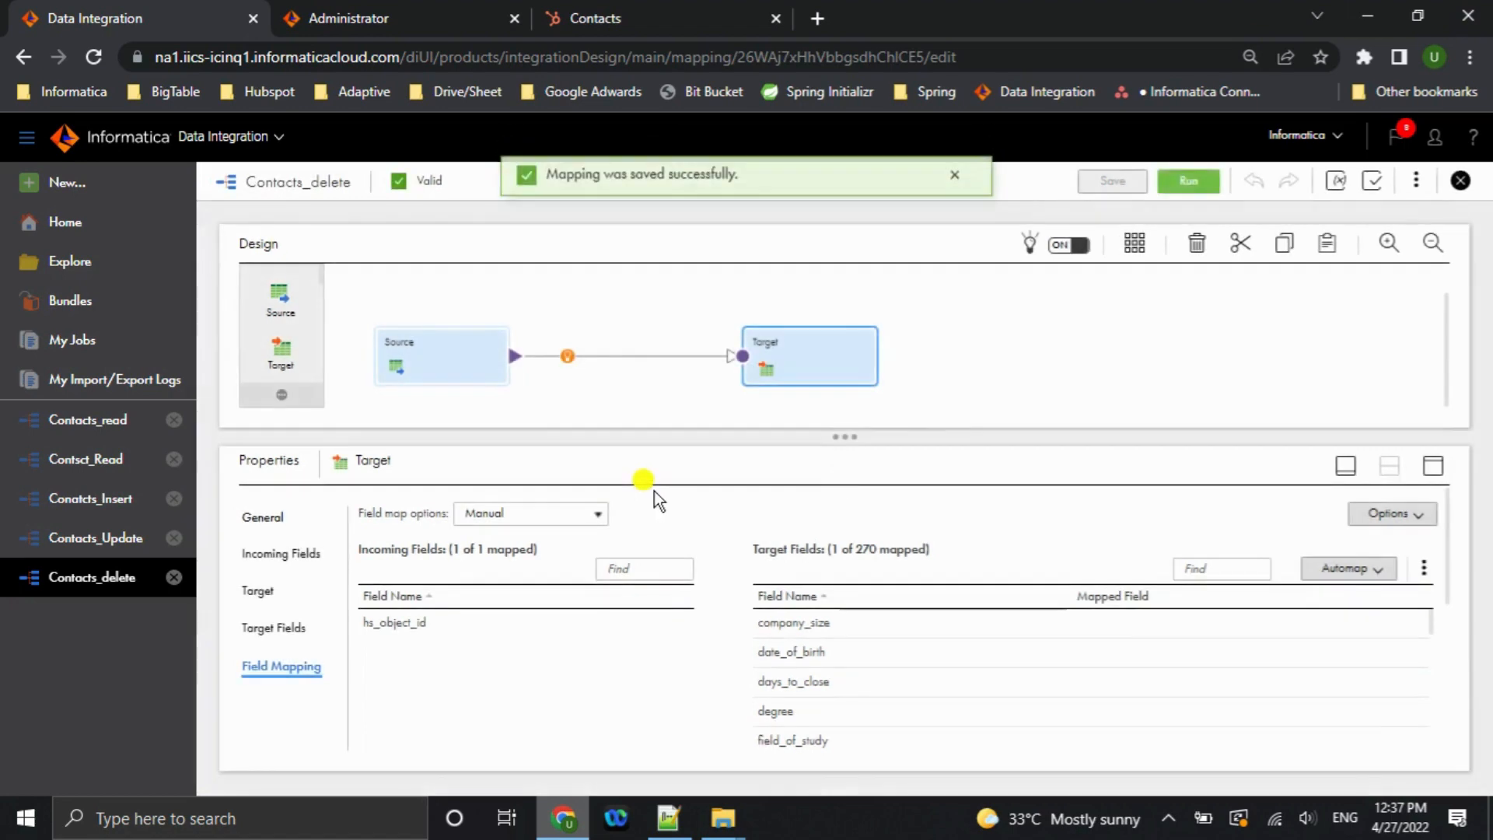
# Switch to HubSpot, review the contacts list and its record count, and return to Informatica Data Integration.
pyautogui.click(632, 14)
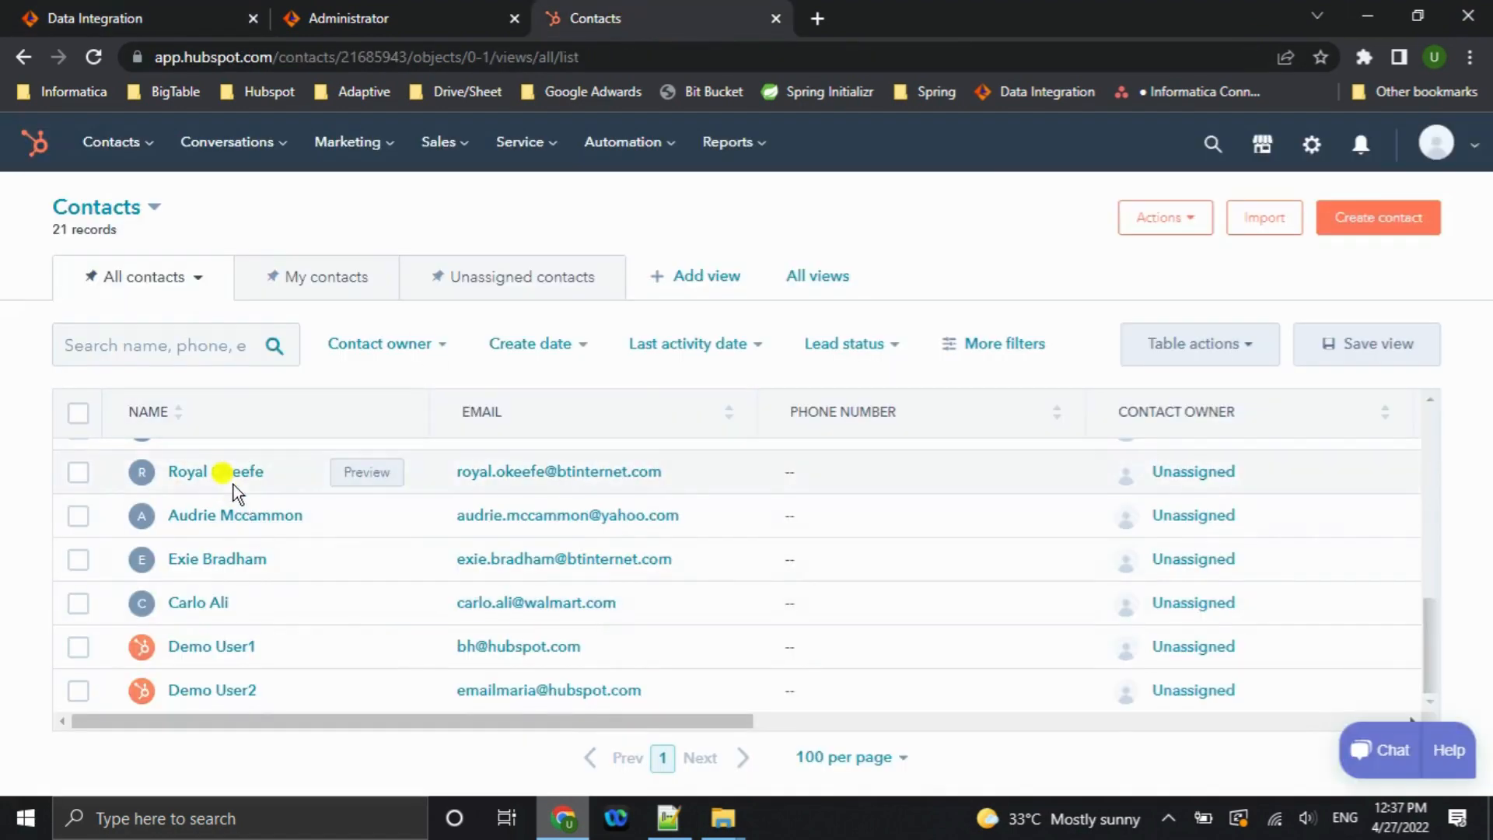
pyautogui.scroll(3, 234, 484)
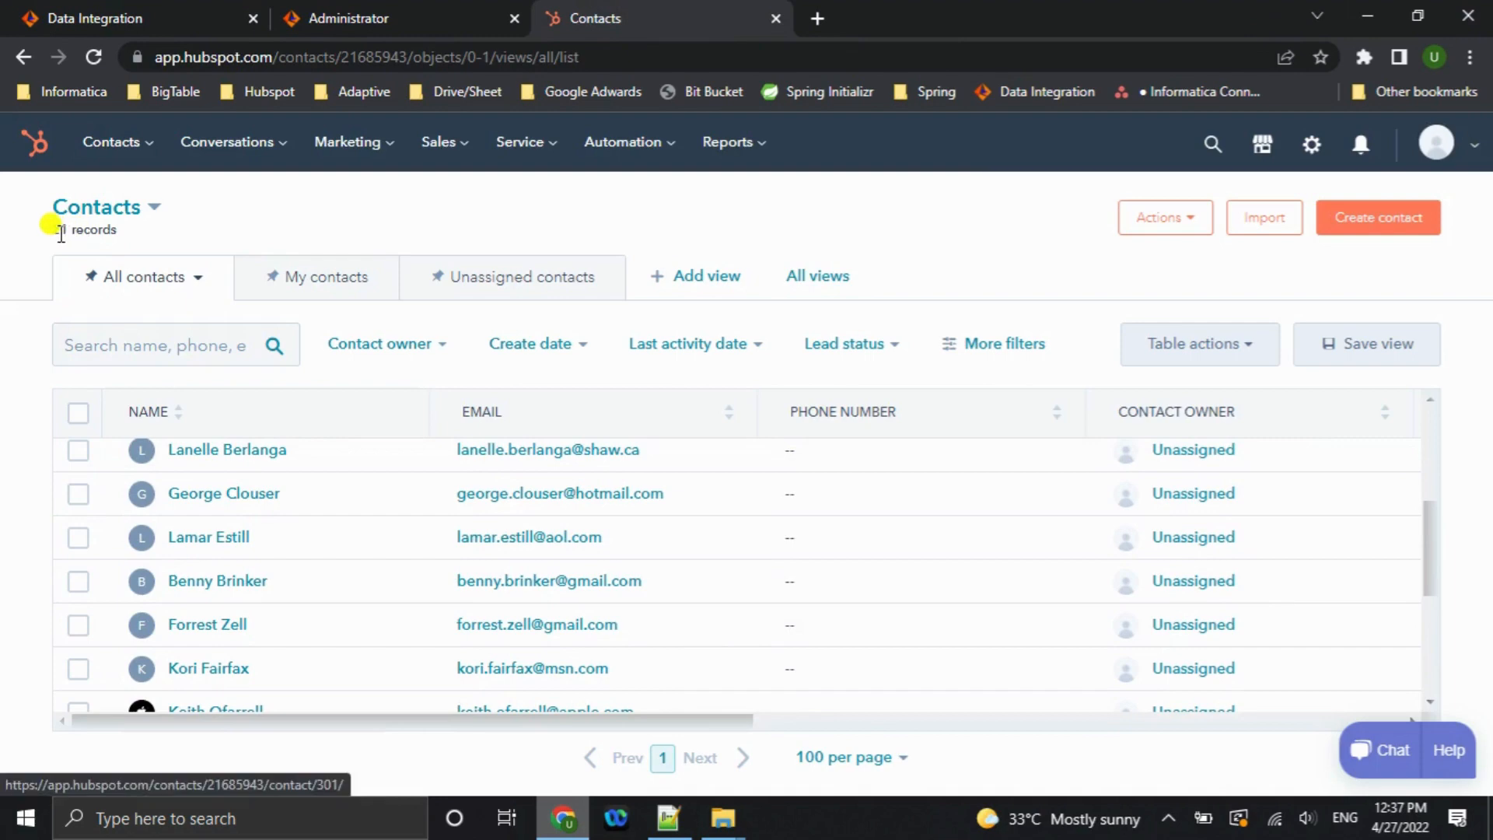
pyautogui.click(195, 17)
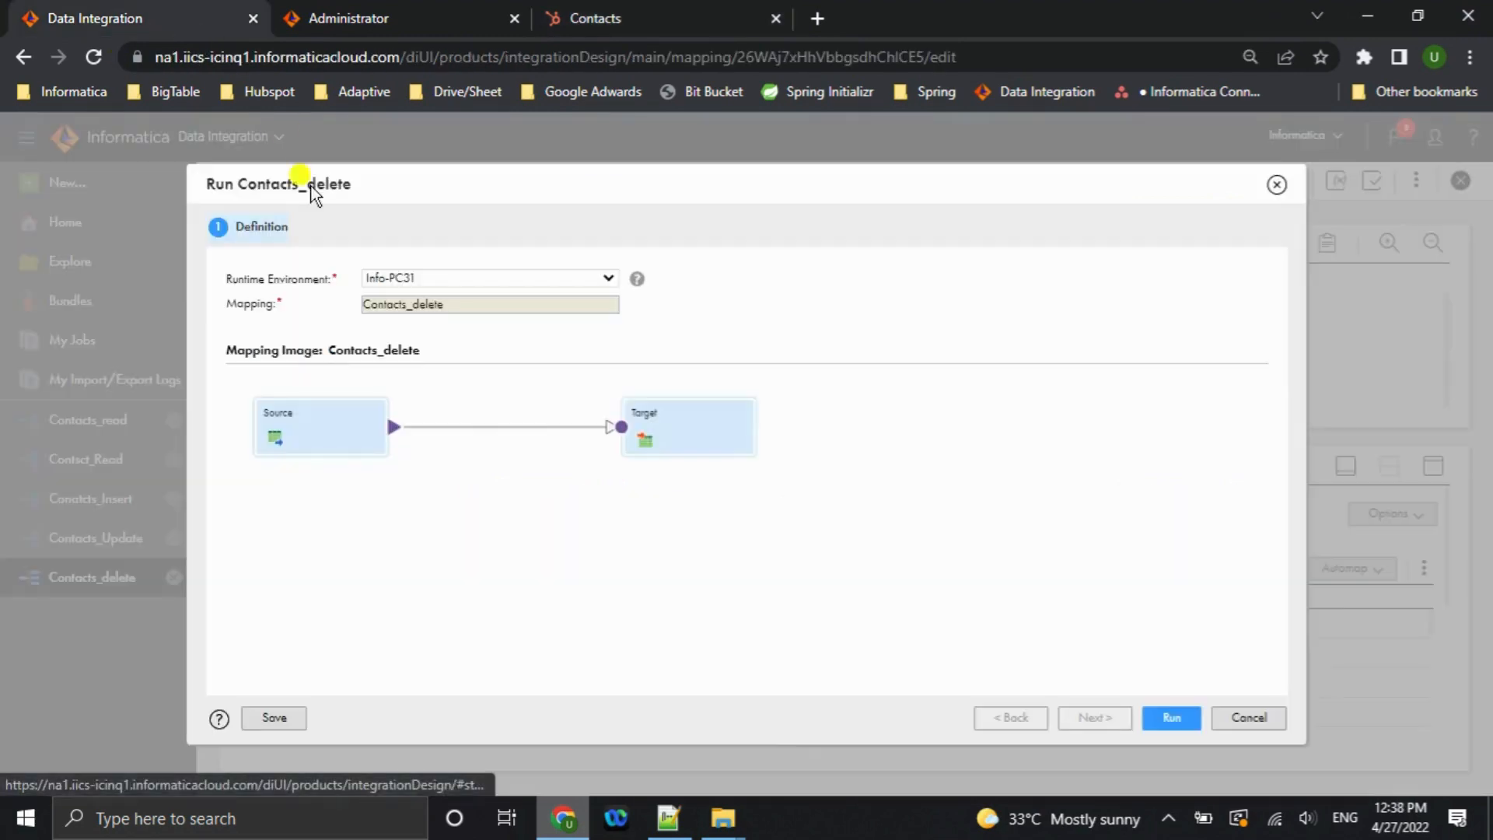
# Run the Contacts_delete mapping in the Info-PC31 runtime environment and close its run dialog.
pyautogui.click(1170, 717)
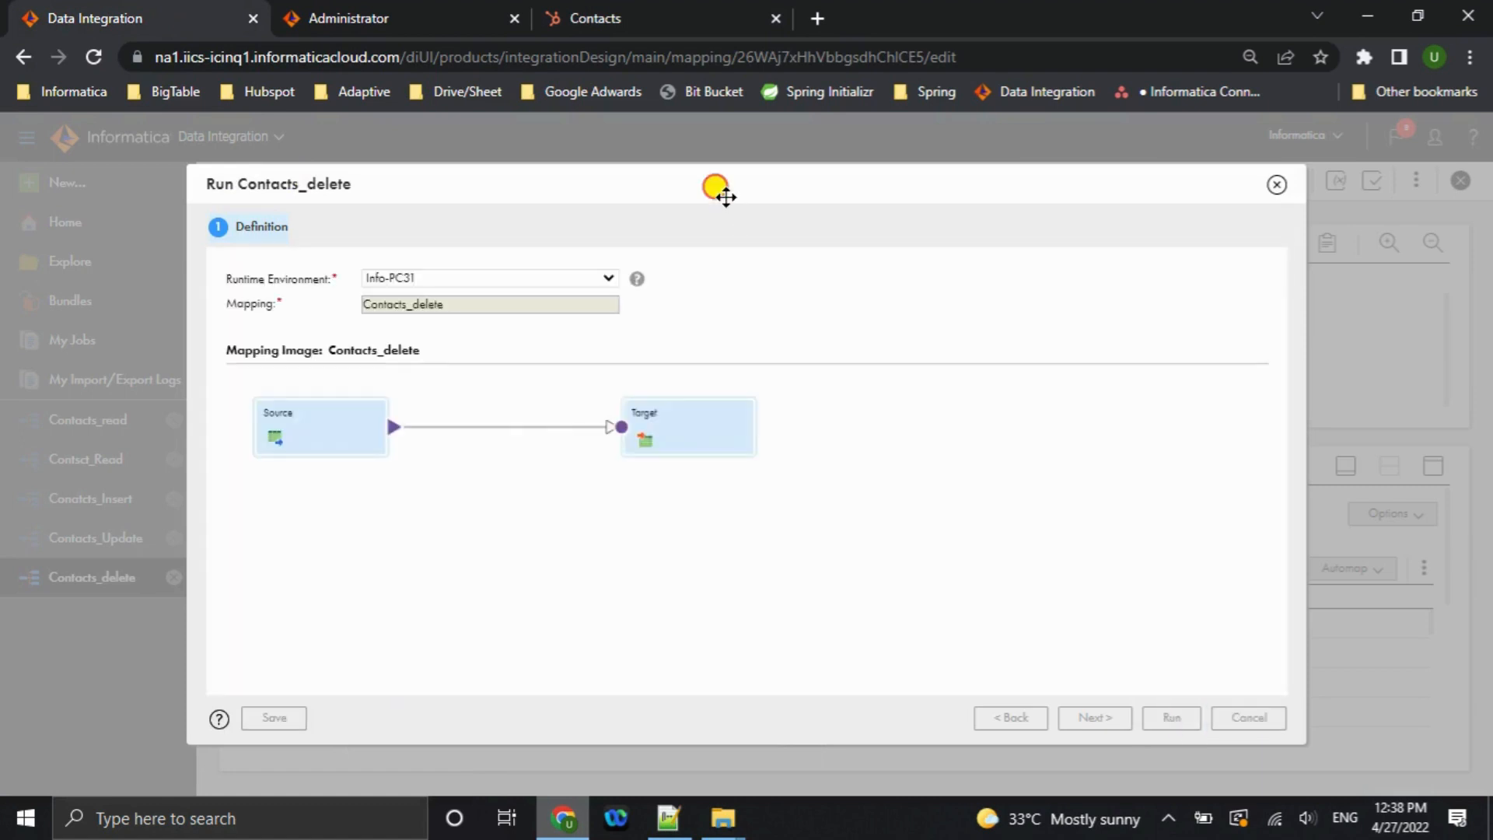
pyautogui.moveTo(726, 197); pyautogui.dragTo(709, 167)
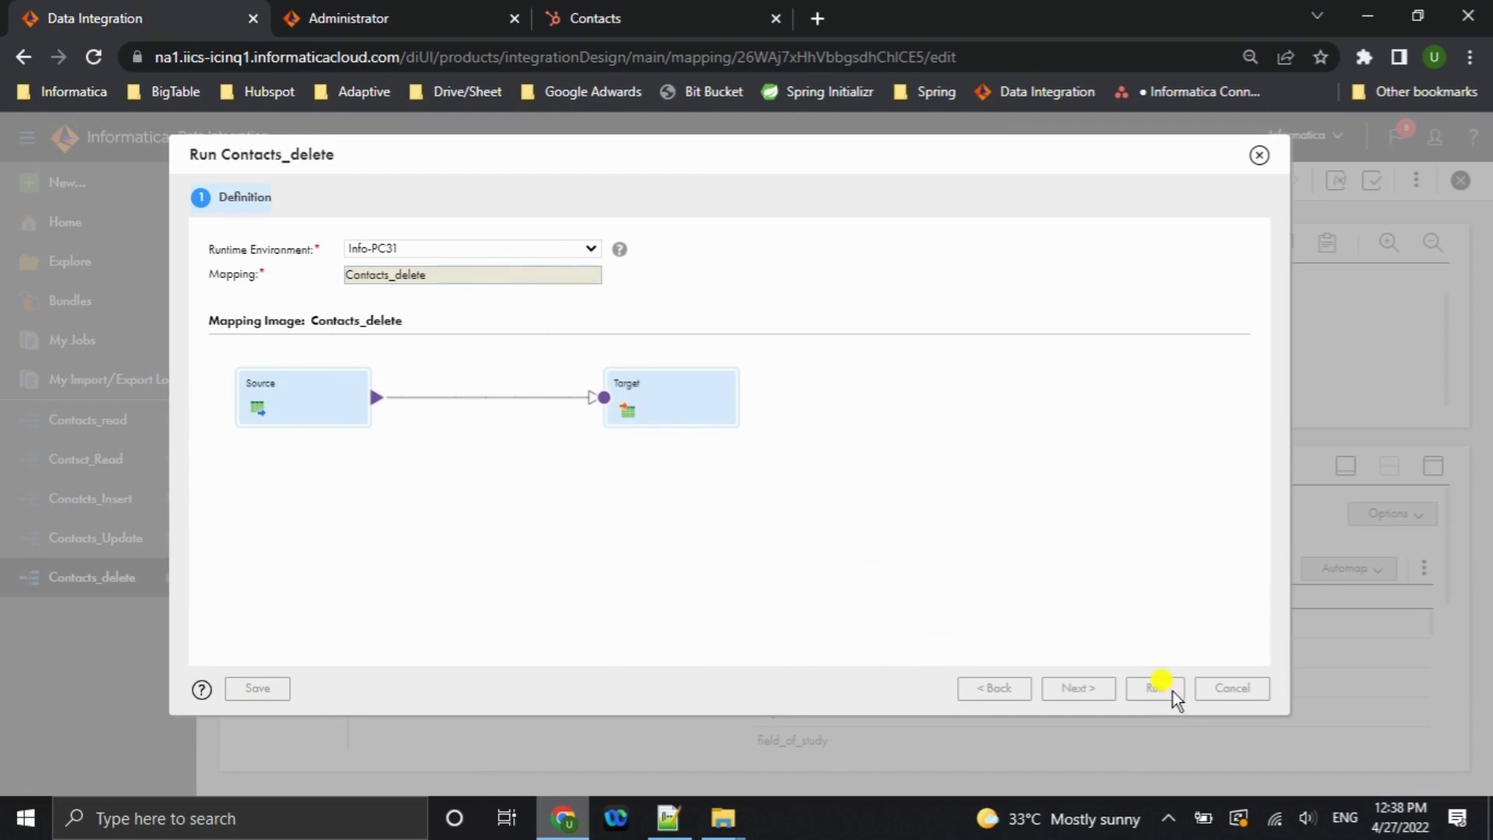
pyautogui.click(1259, 155)
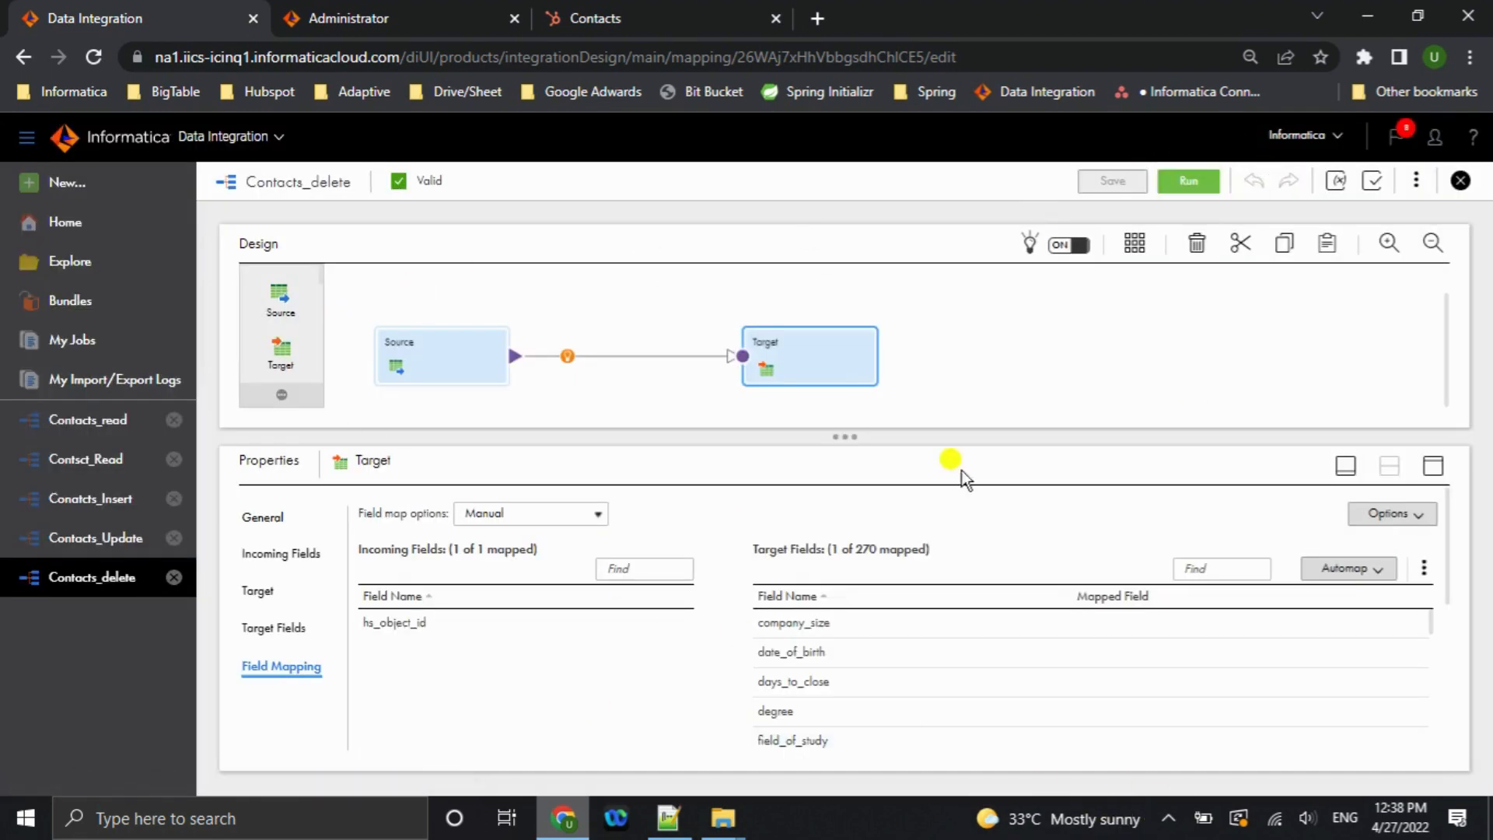
# Open the Data Integration job list and refresh it to check the status of the Contacts_delete job.
pyautogui.click(70, 340)
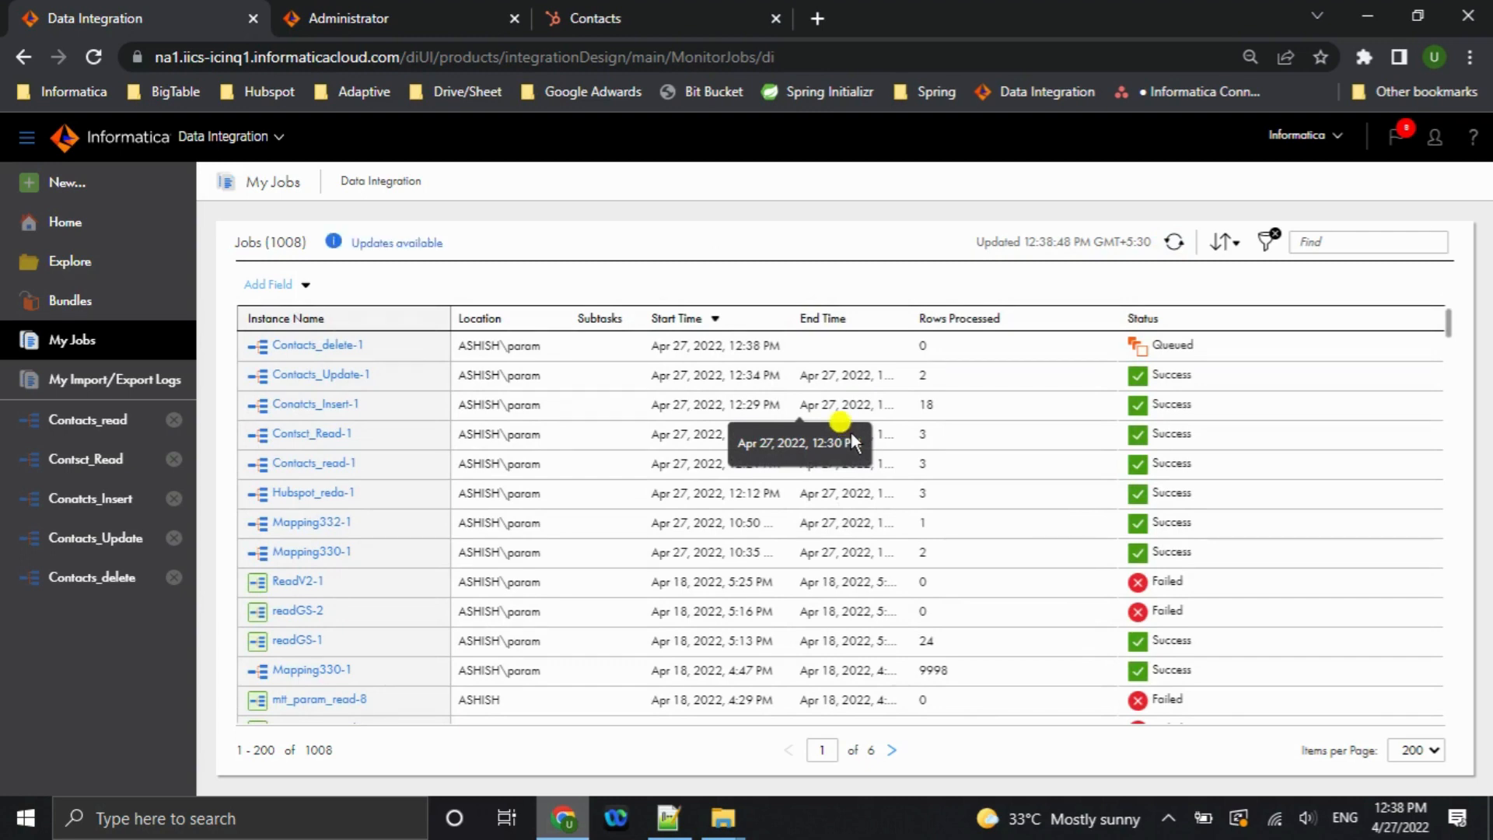
pyautogui.click(1172, 242)
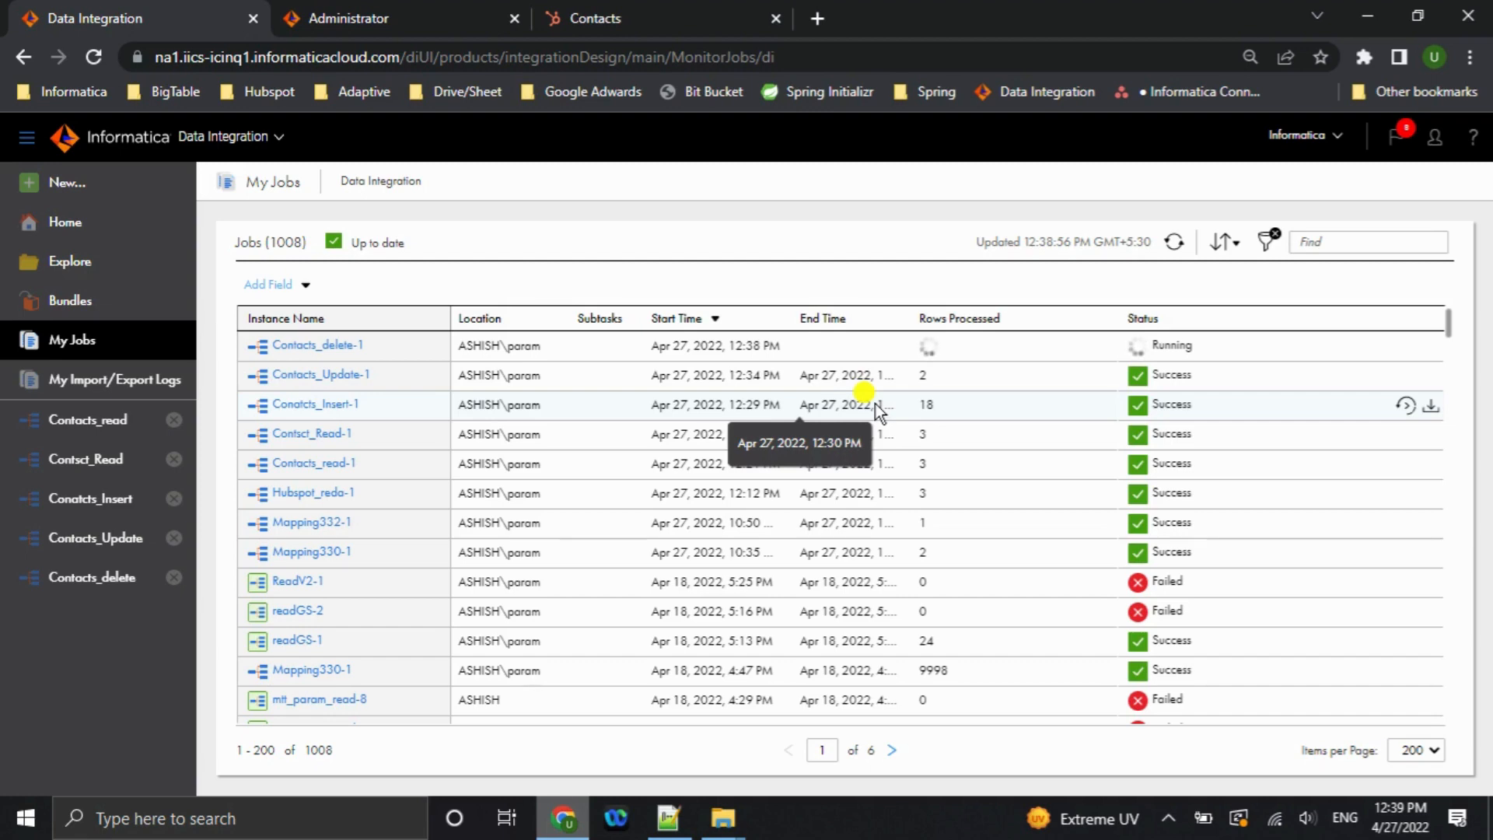
pyautogui.click(1172, 255)
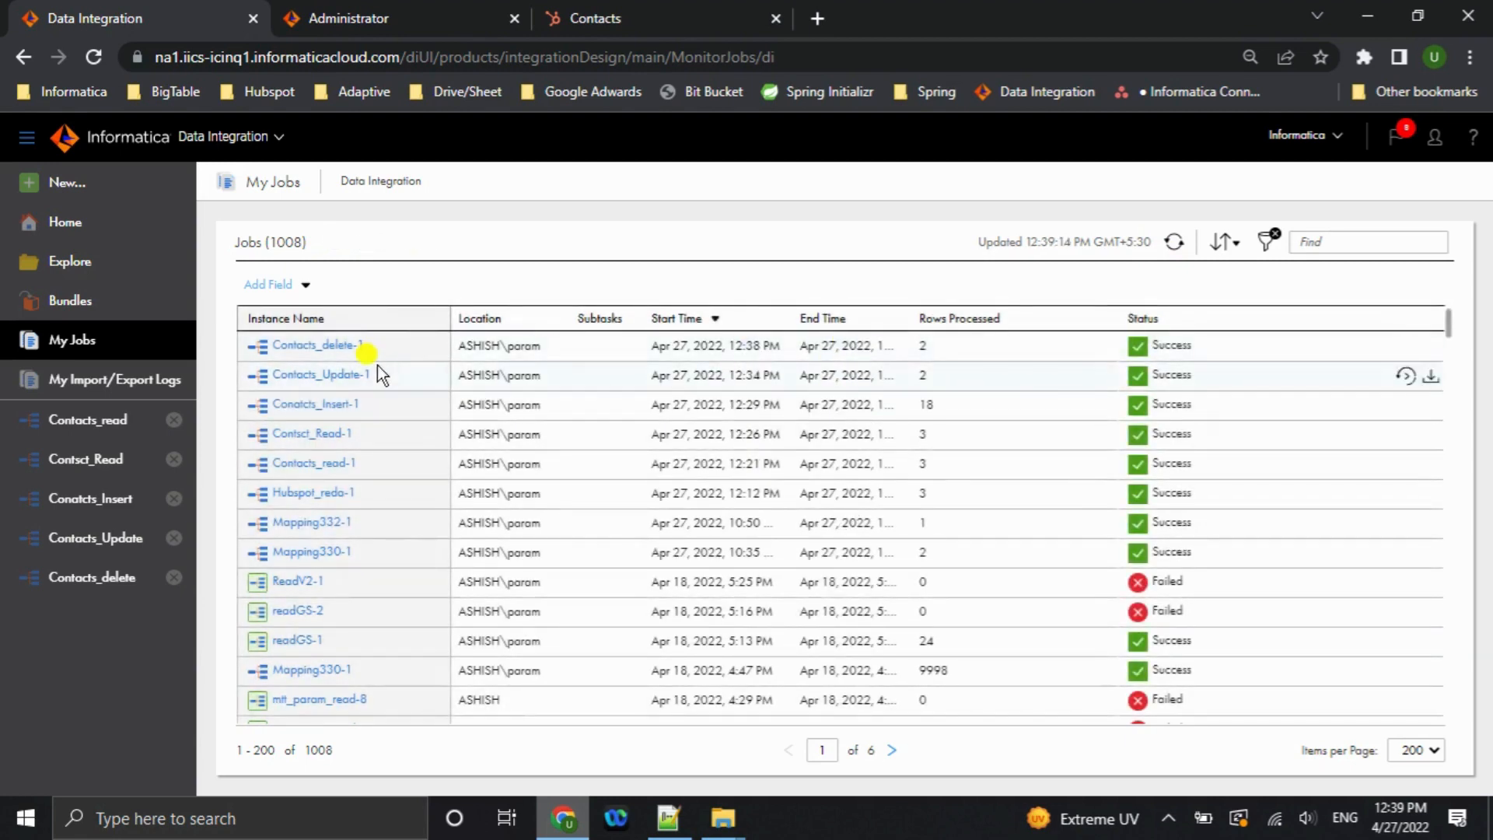
# Switch to HubSpot, reload the contacts list to verify the deletion, and return to the Informatica job list.
pyautogui.click(595, 18)
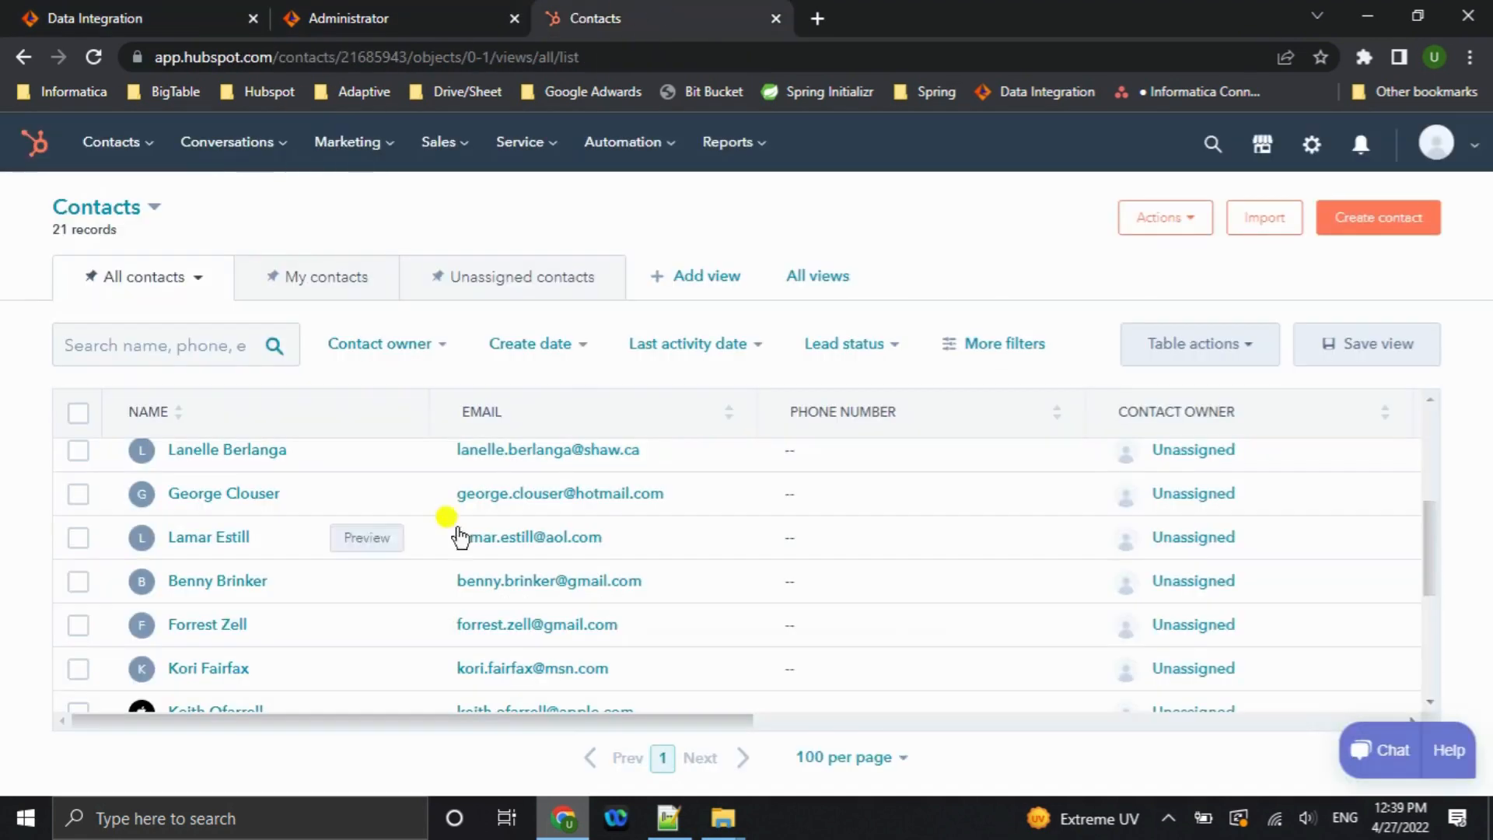
pyautogui.click(93, 57)
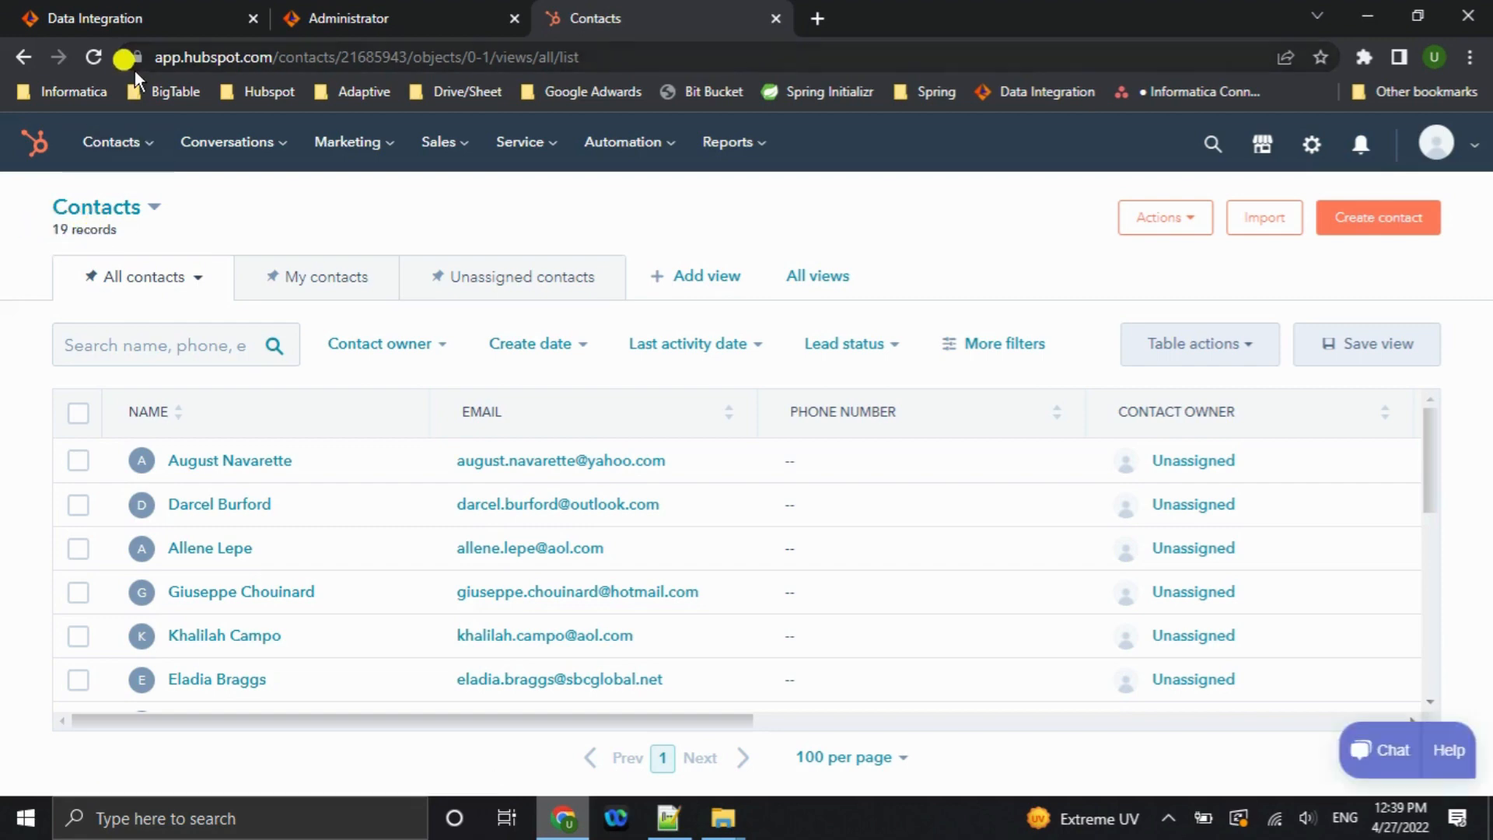
pyautogui.click(163, 9)
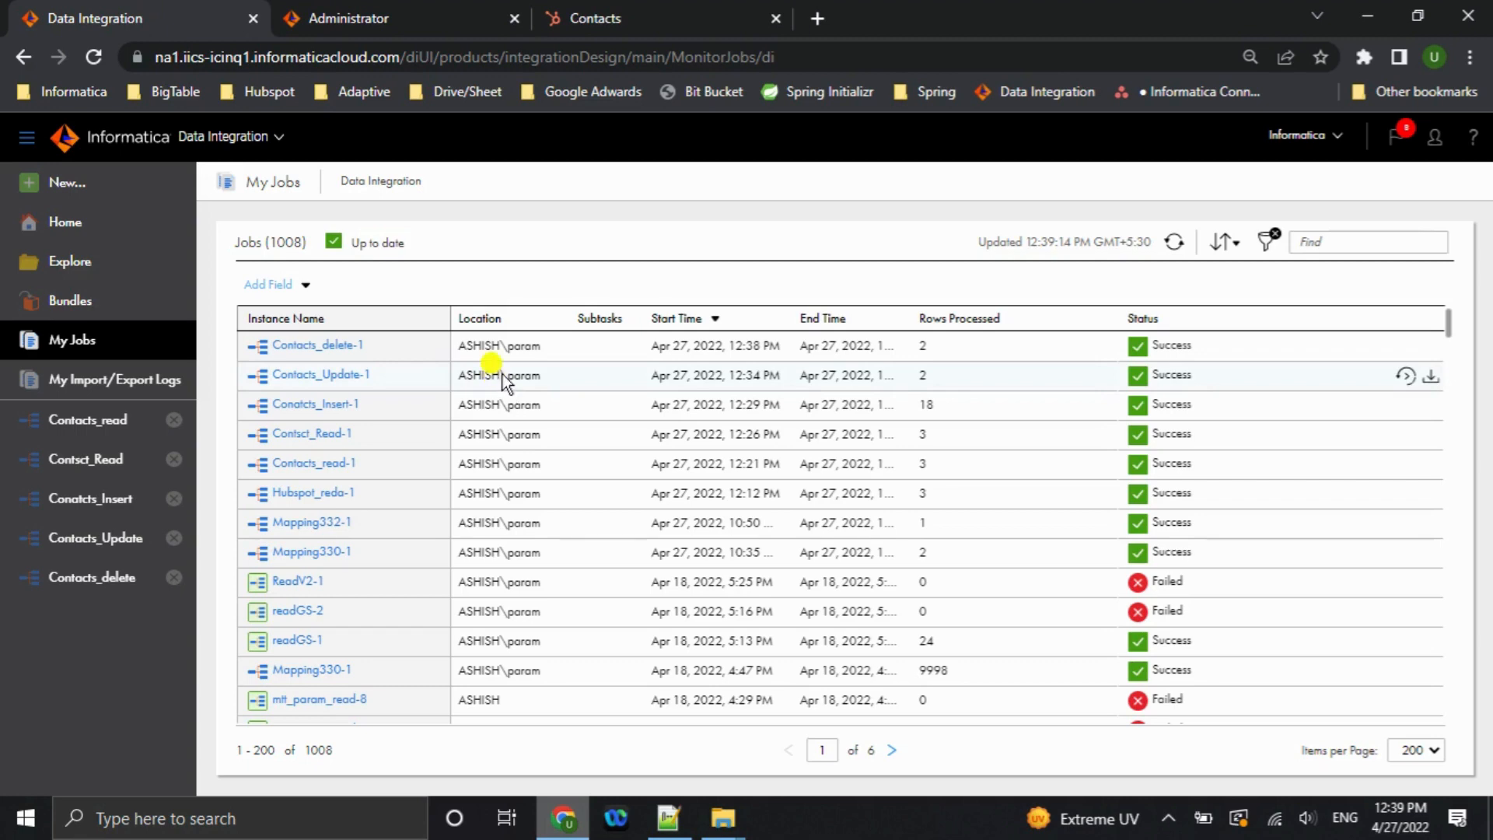